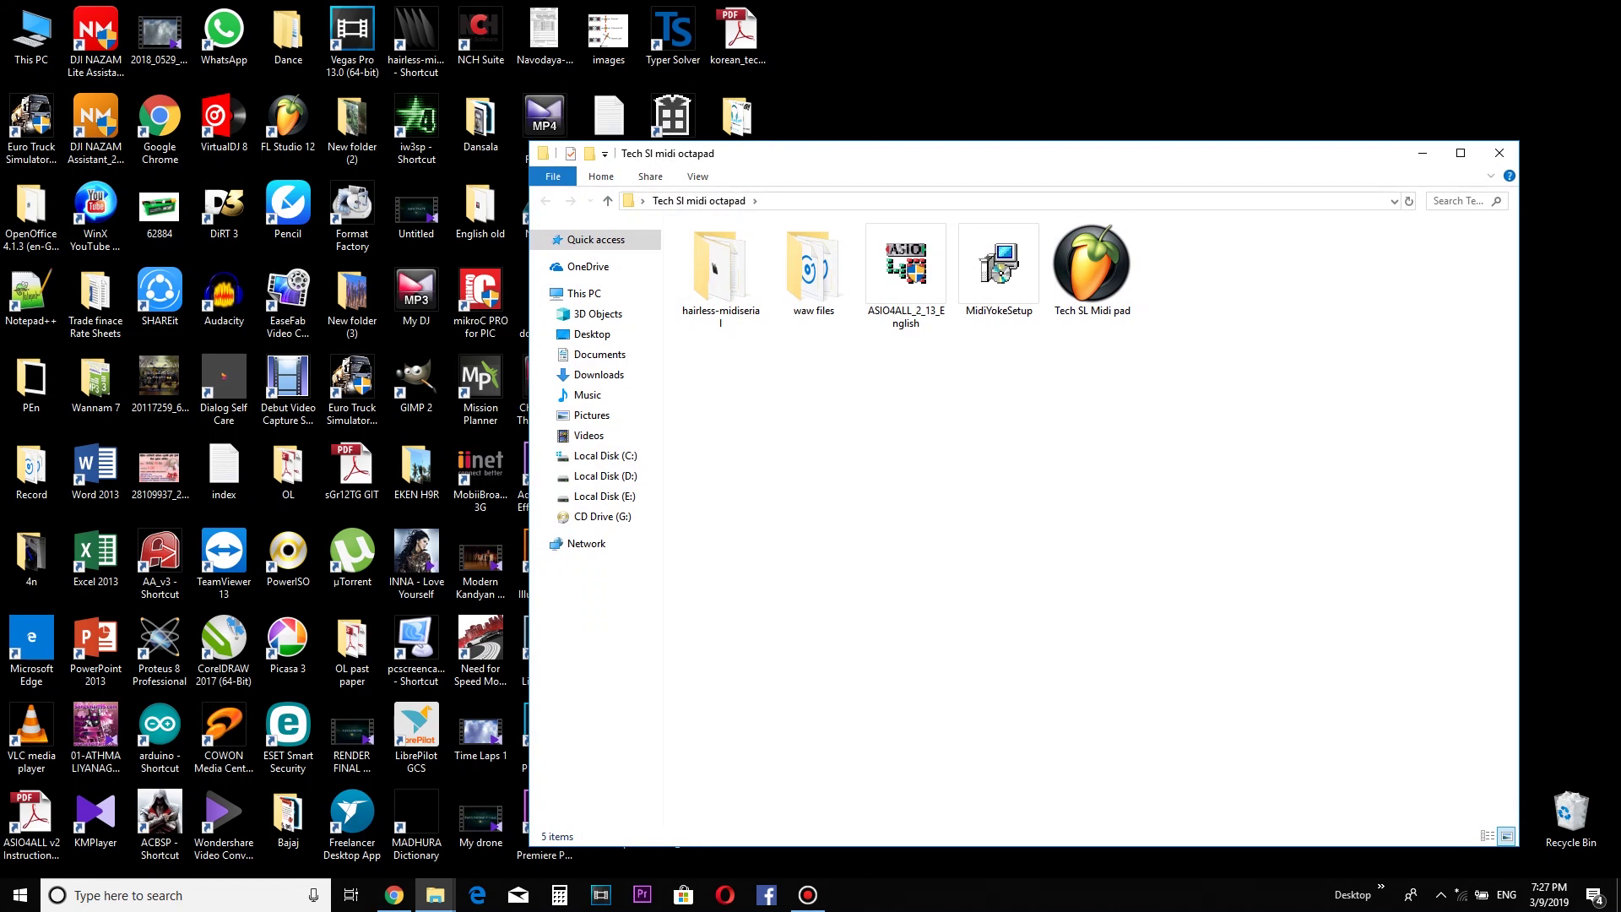
- Try to install MIDI Yoke by running MidiYokeSetup from the Tech SI midi octapad folder and completing its wizard
double_click(999, 271)
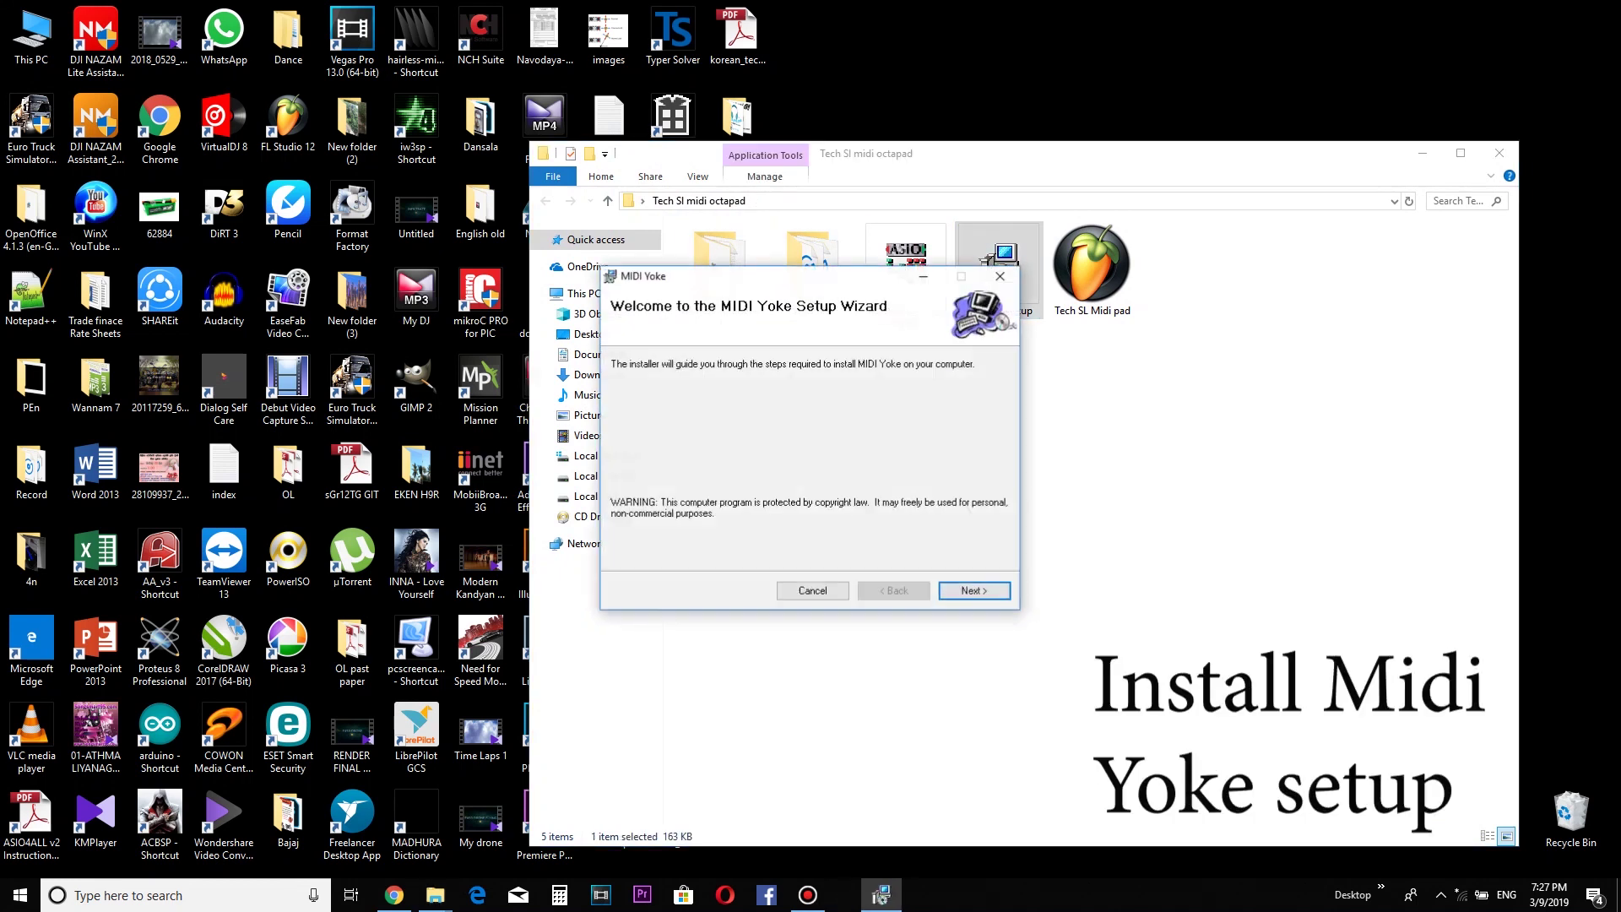
key(Return)
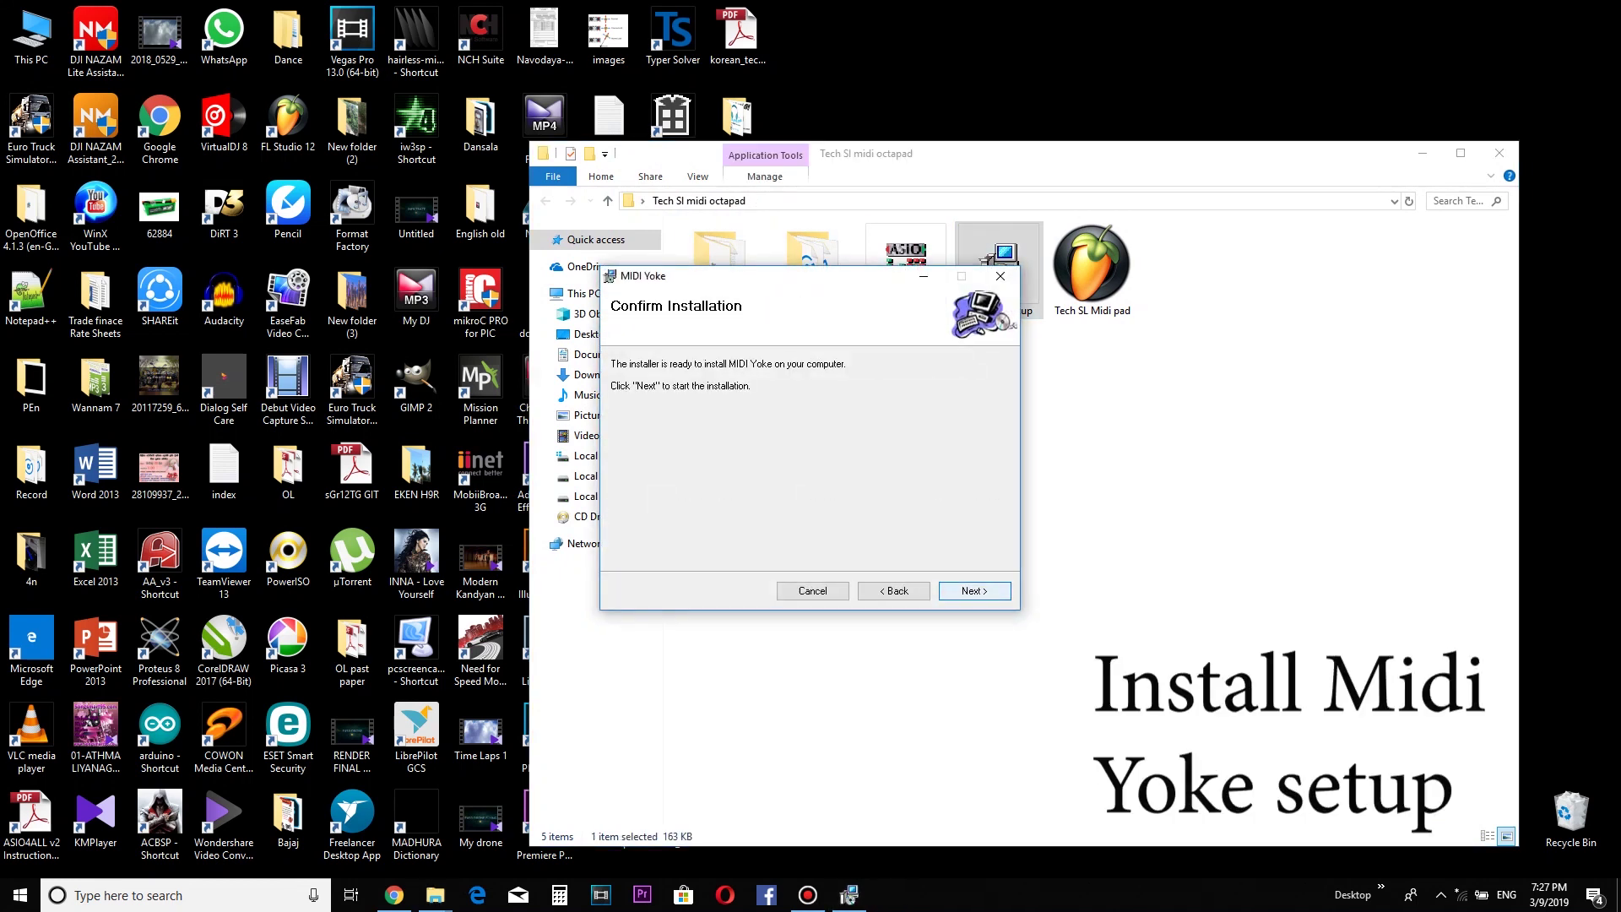
key(Return)
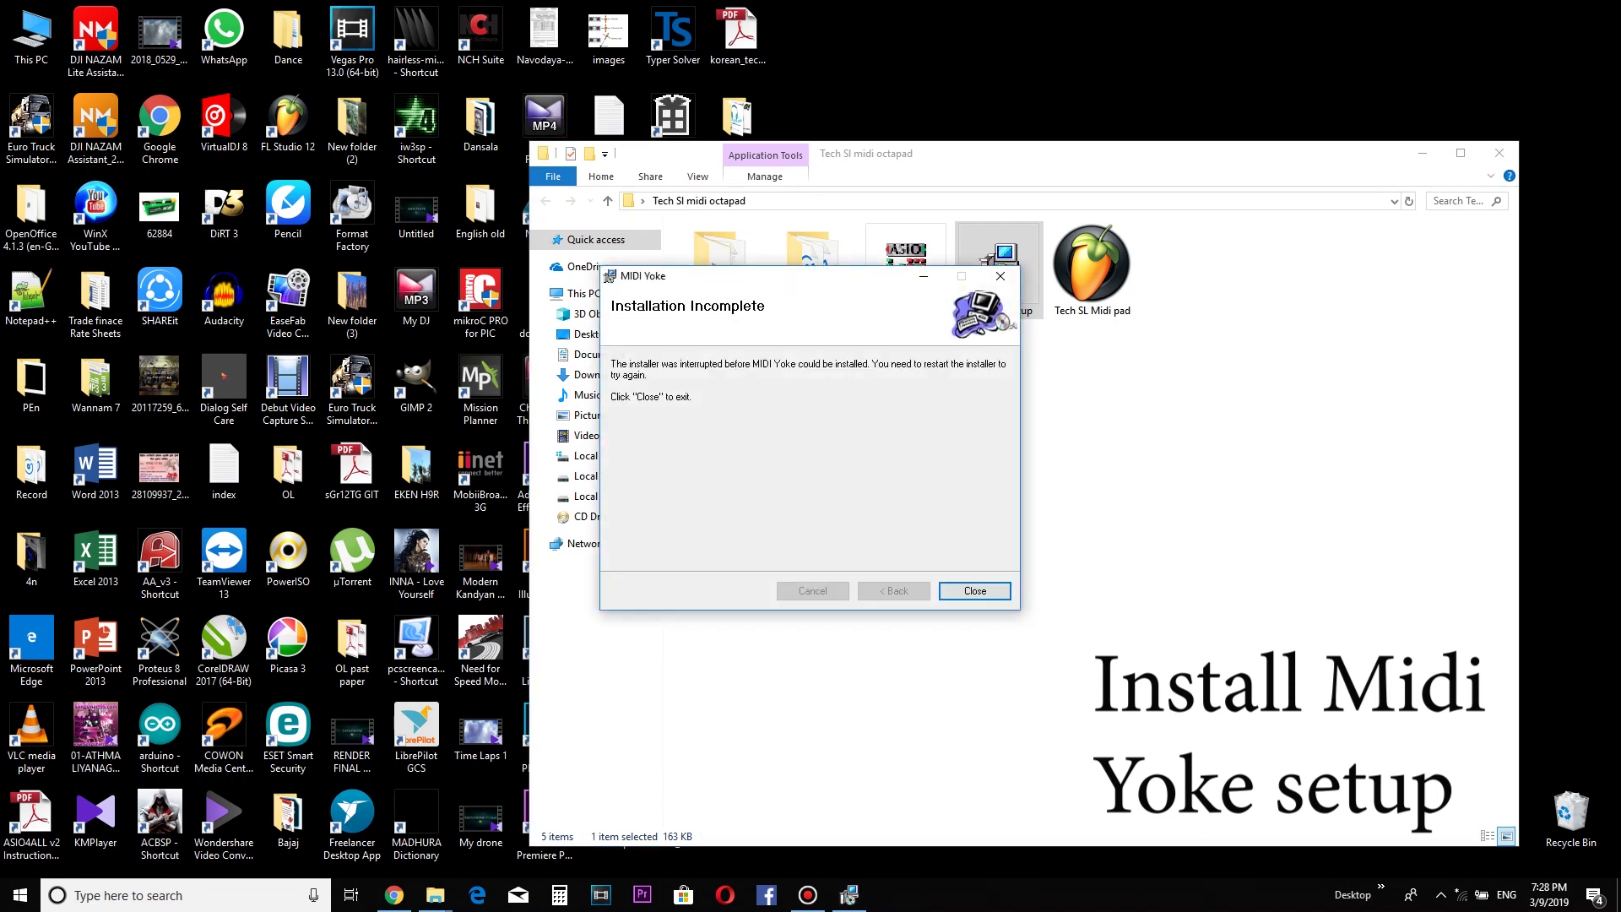
key(Return)
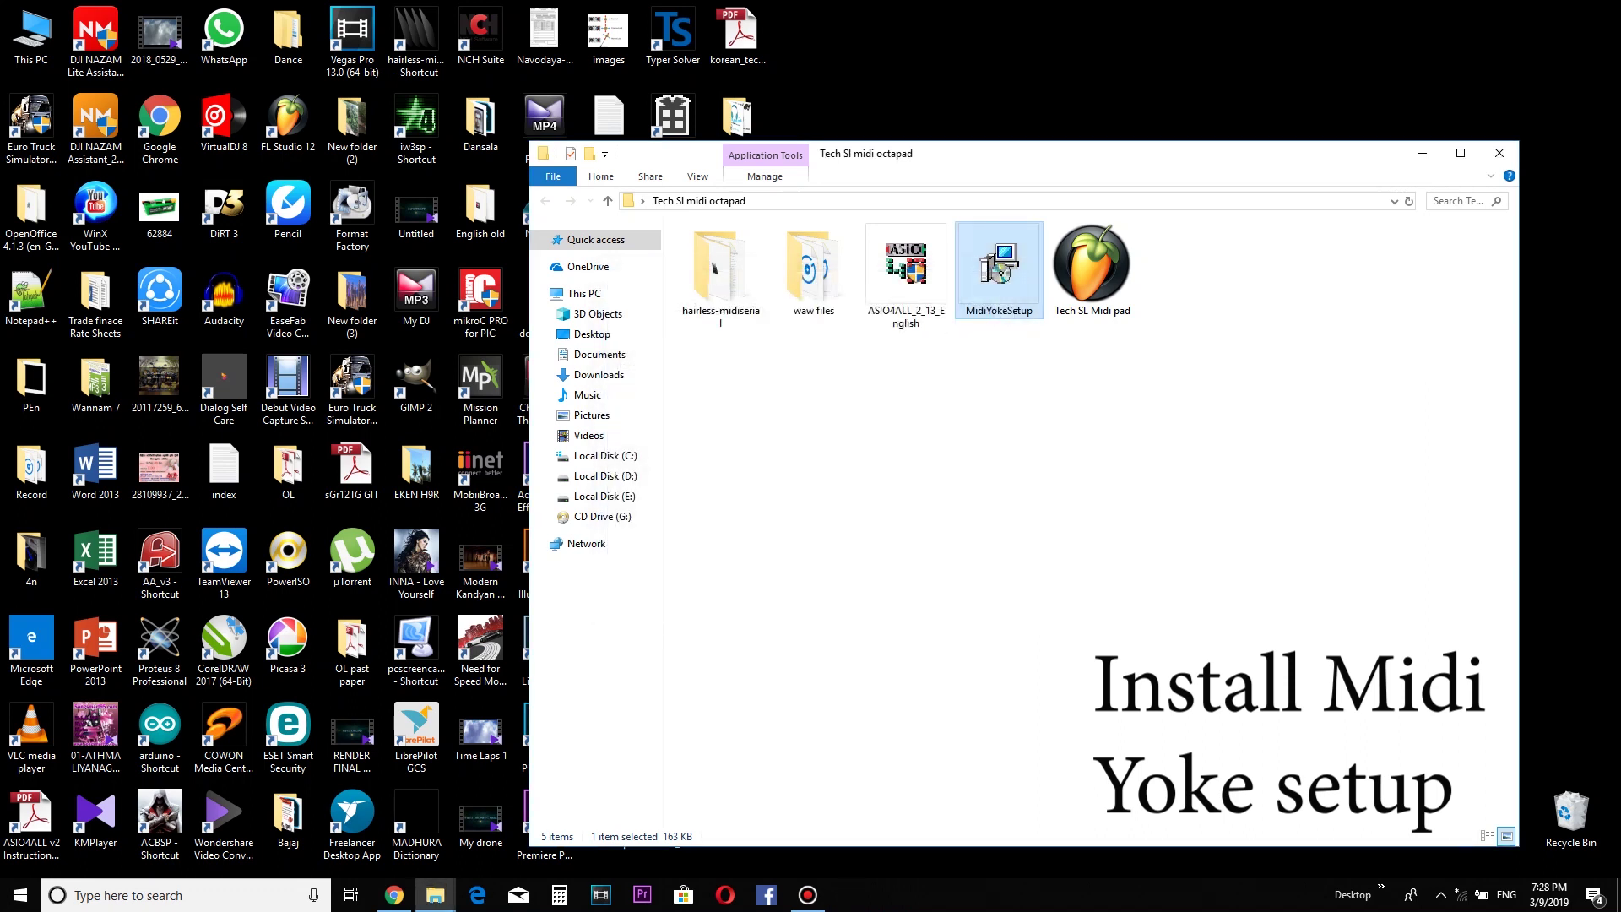
- Launch the hairless-midiserial application from the hairless-midiserial folder and close its bridge window again
drag(1089, 154, 1268, 167)
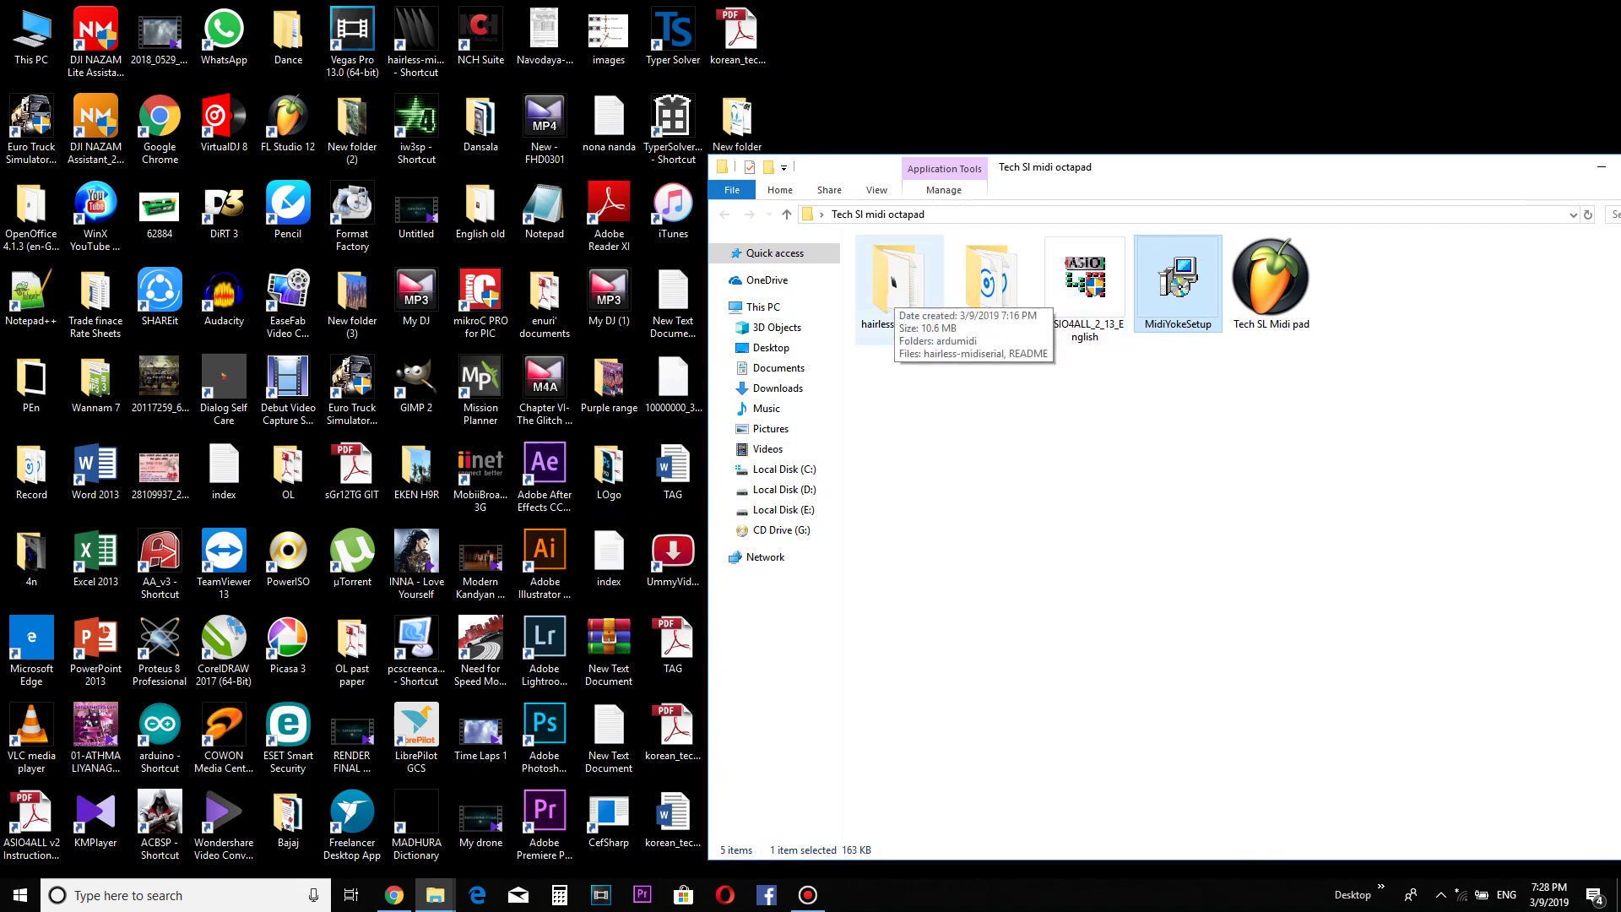
double_click(893, 282)
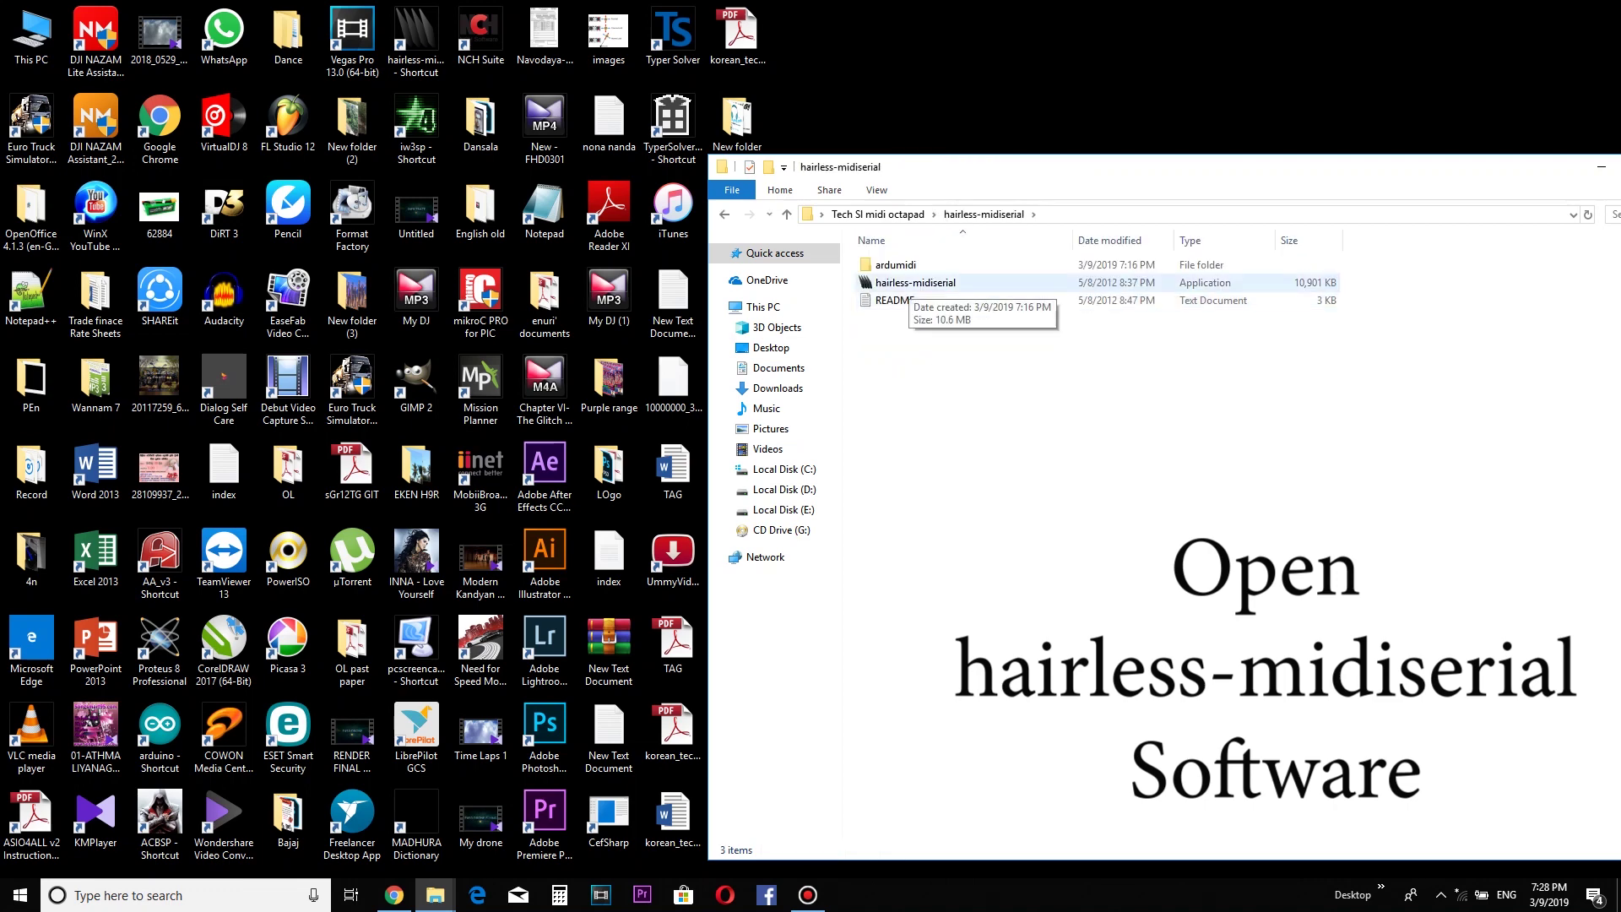
double_click(909, 282)
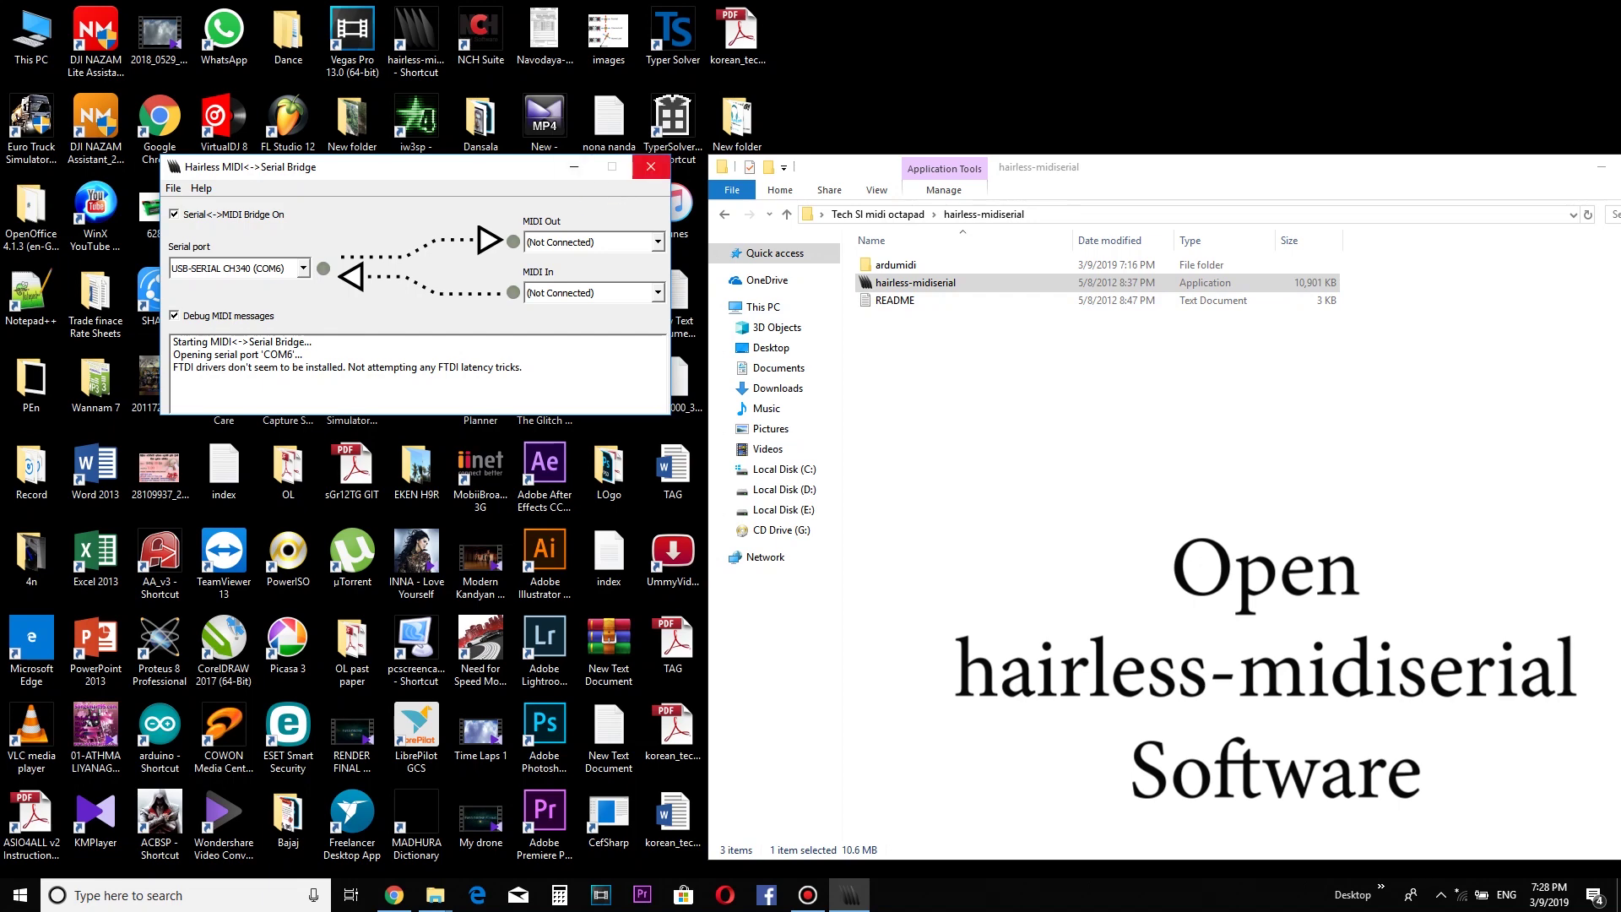
click(650, 166)
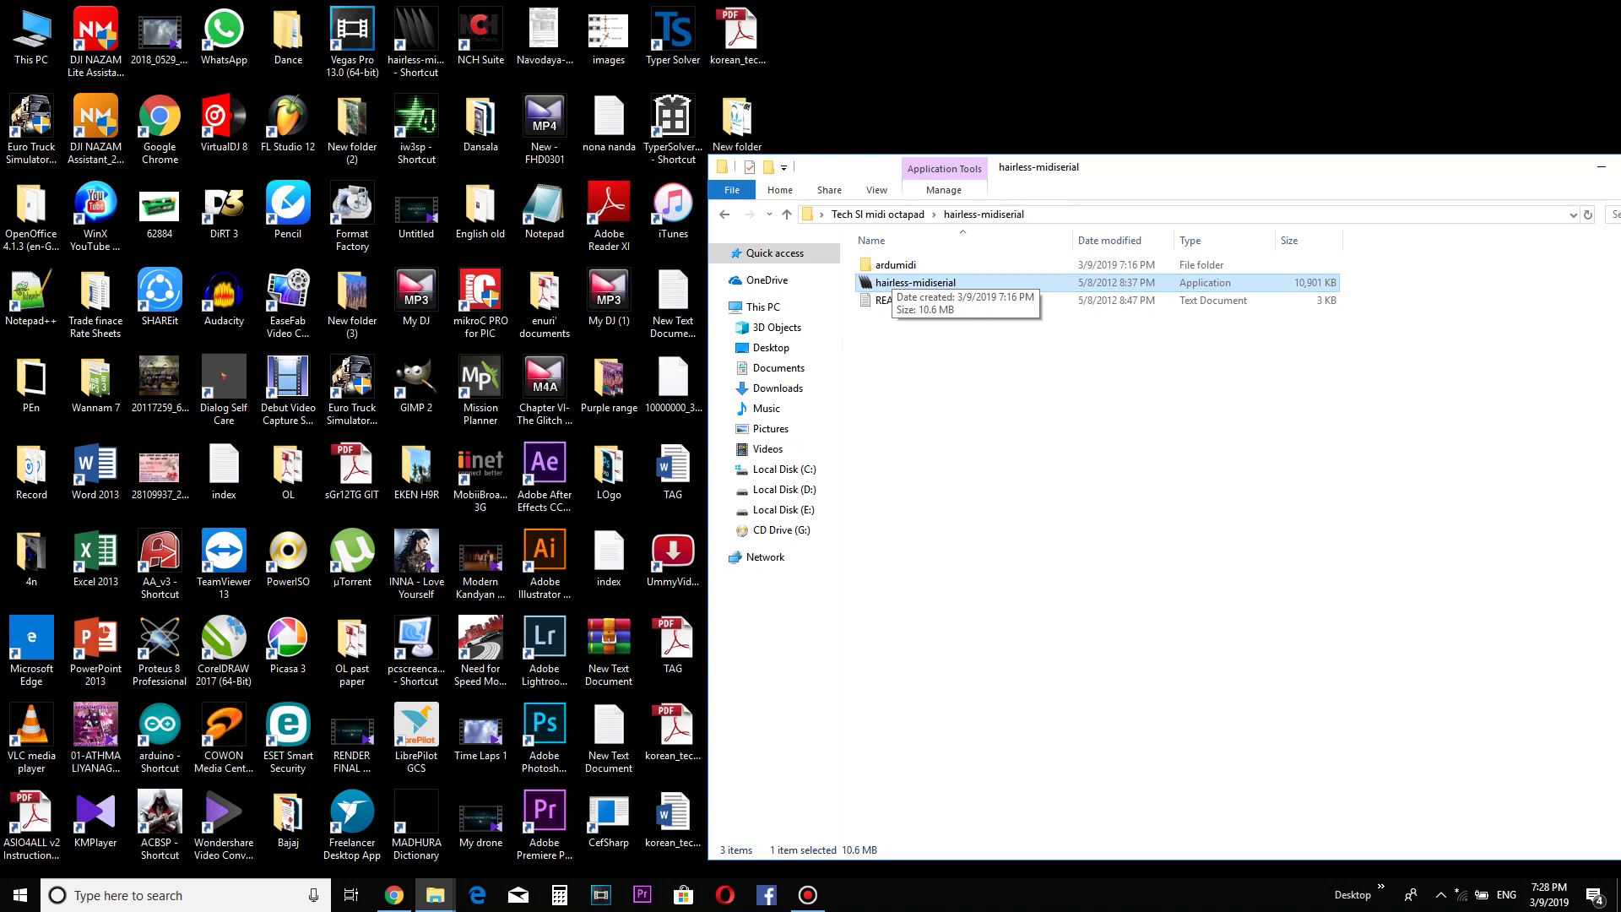
- Check the COM port of the USB-SERIAL CH340 device in Device Manager, through the Computer Management console of This PC
click(32, 37)
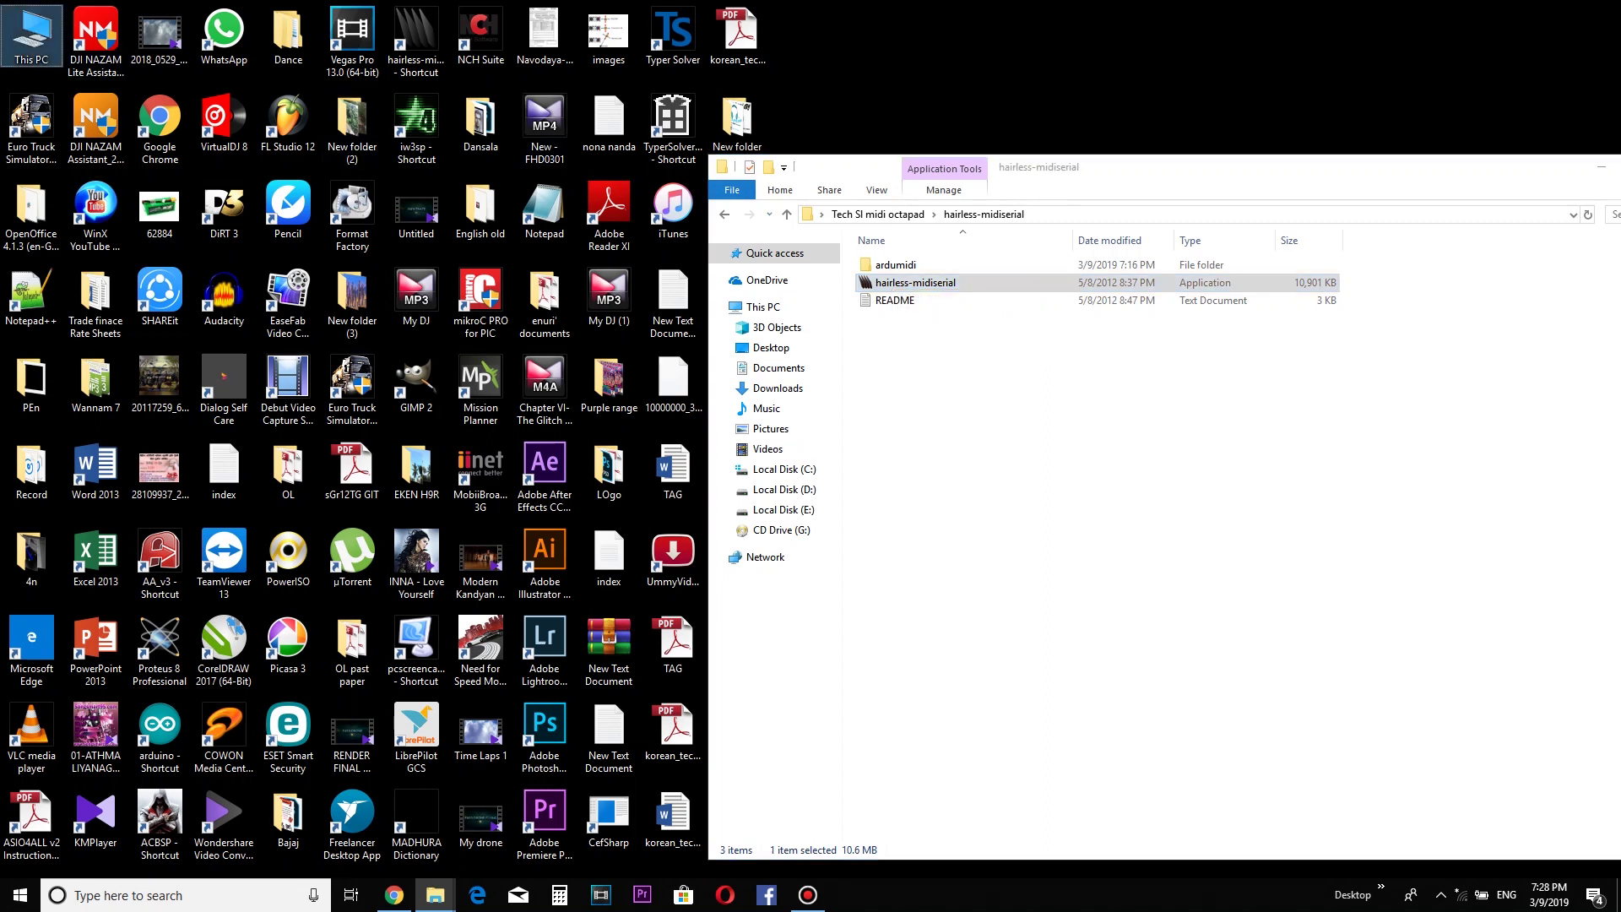
right_click(51, 37)
click(97, 85)
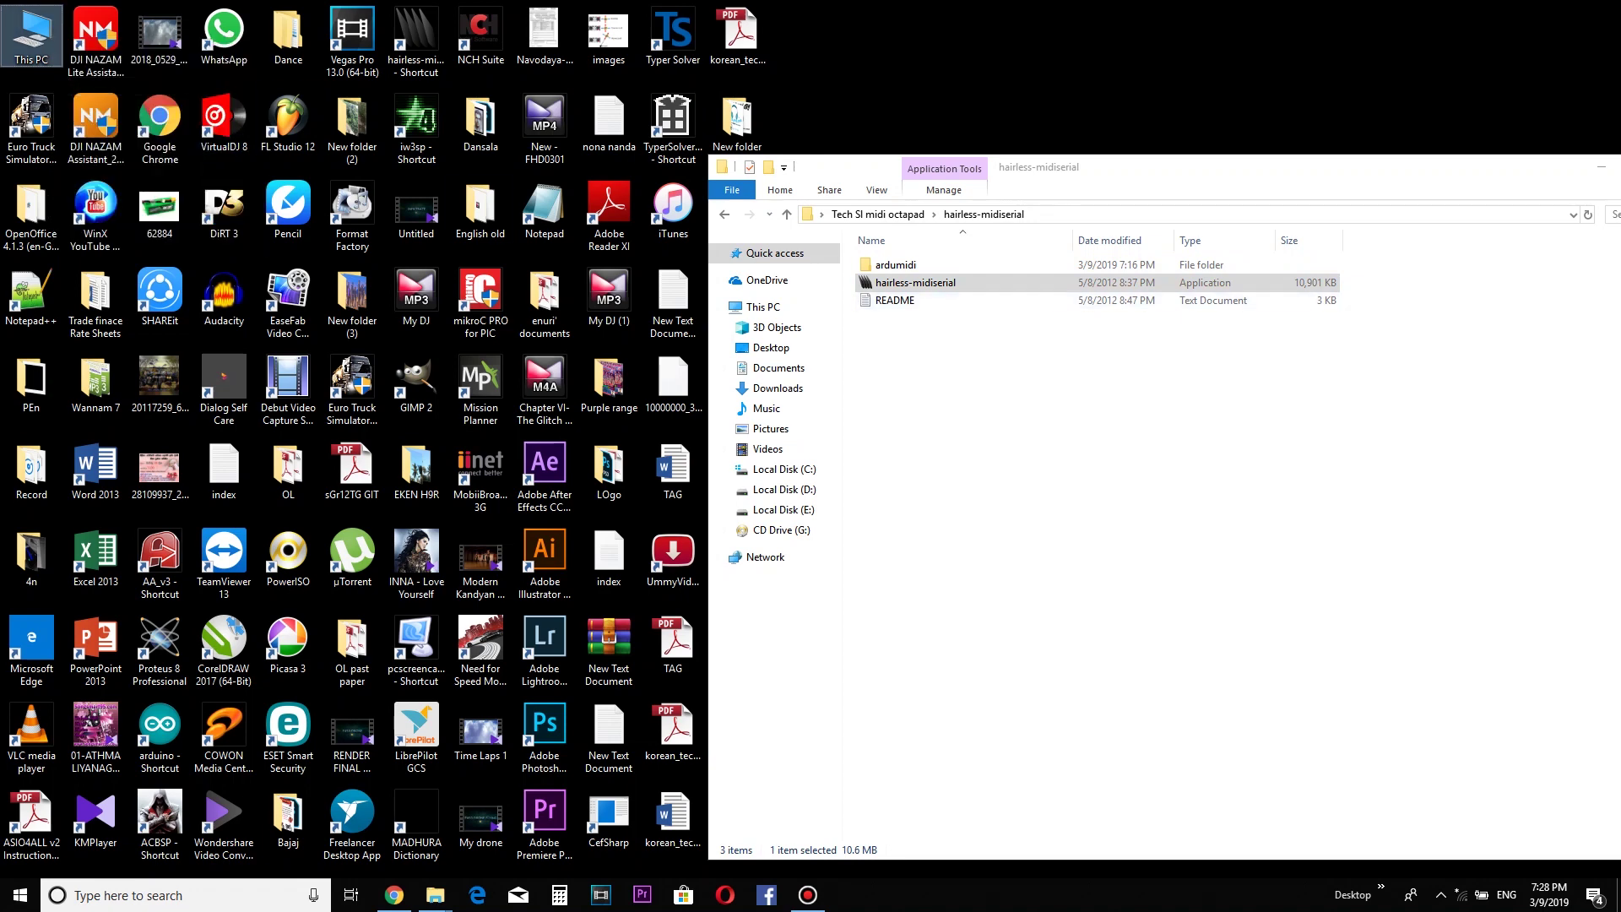
drag(1249, 167, 574, 226)
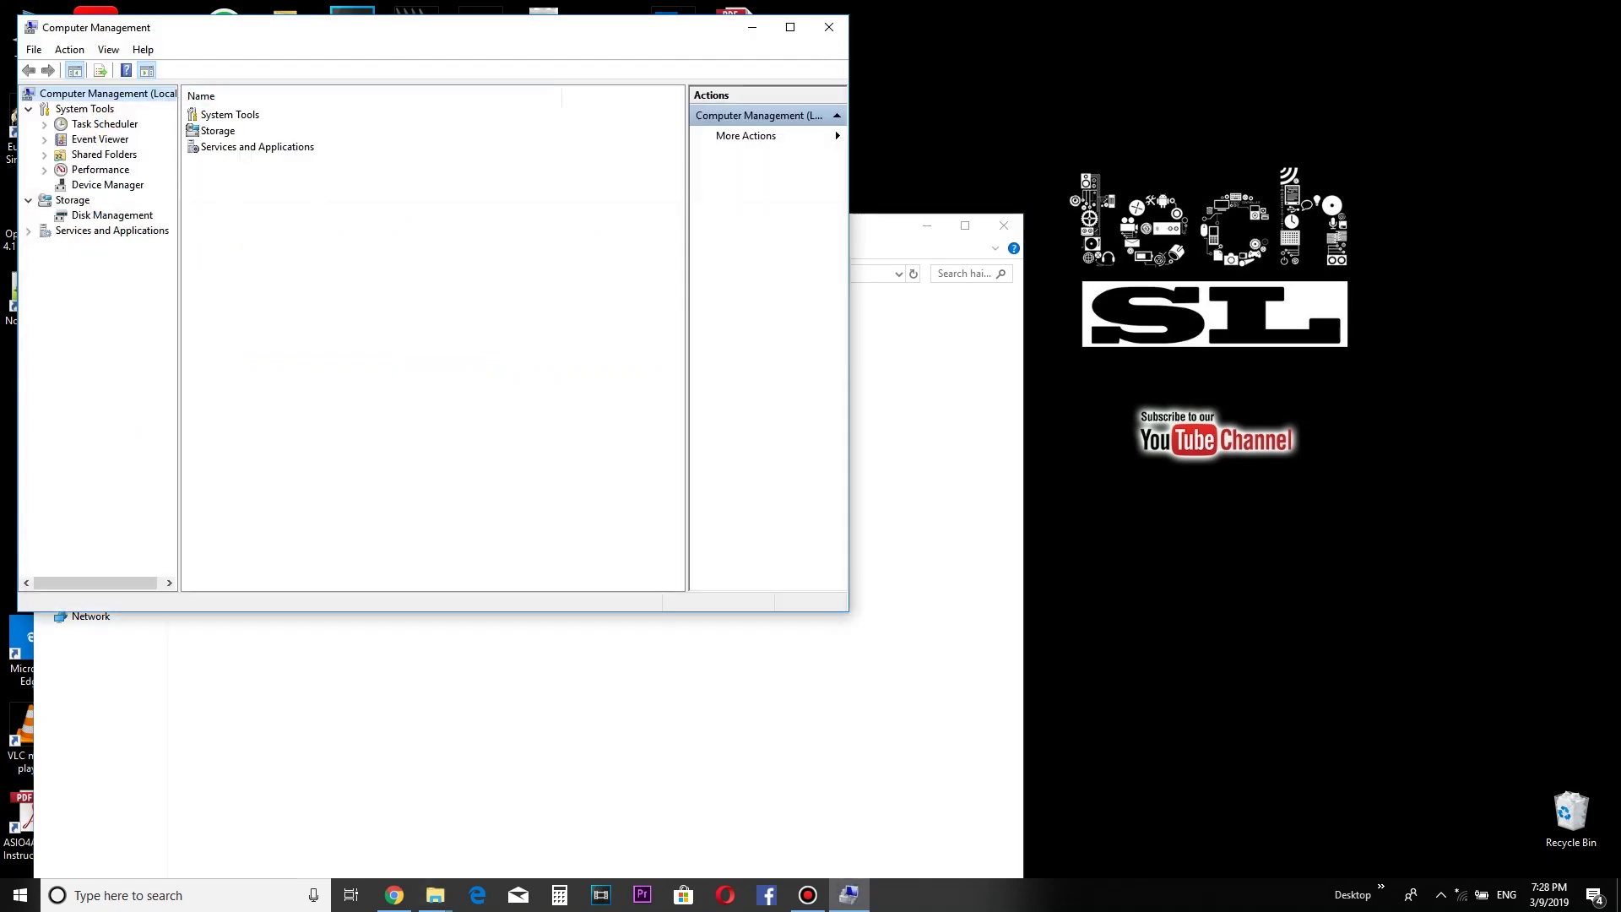
click(107, 185)
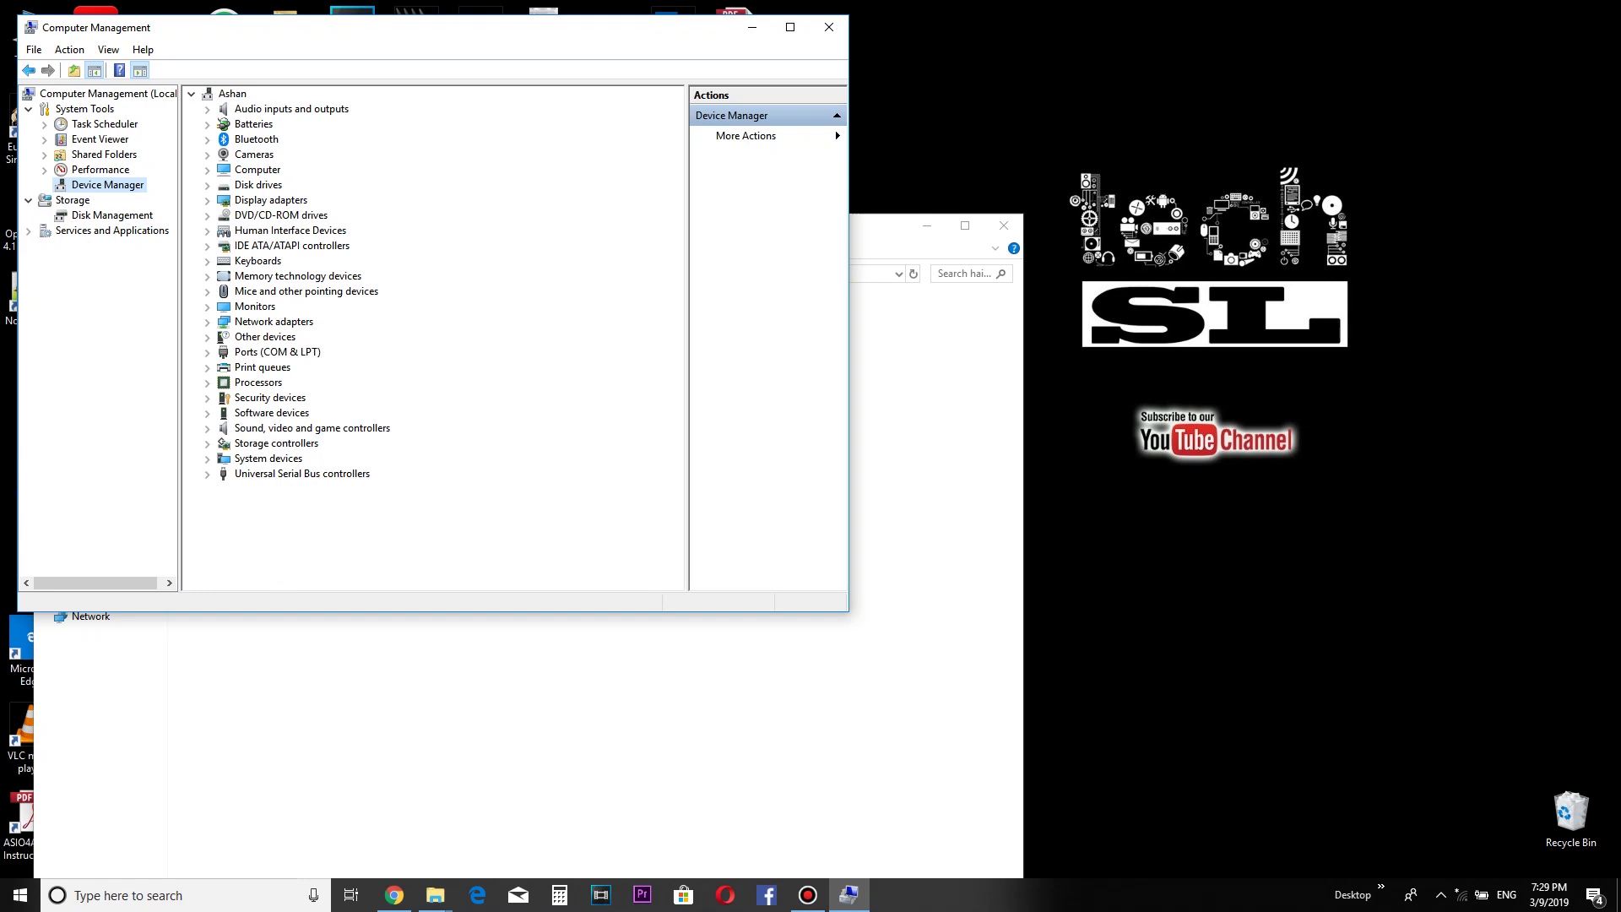
click(207, 353)
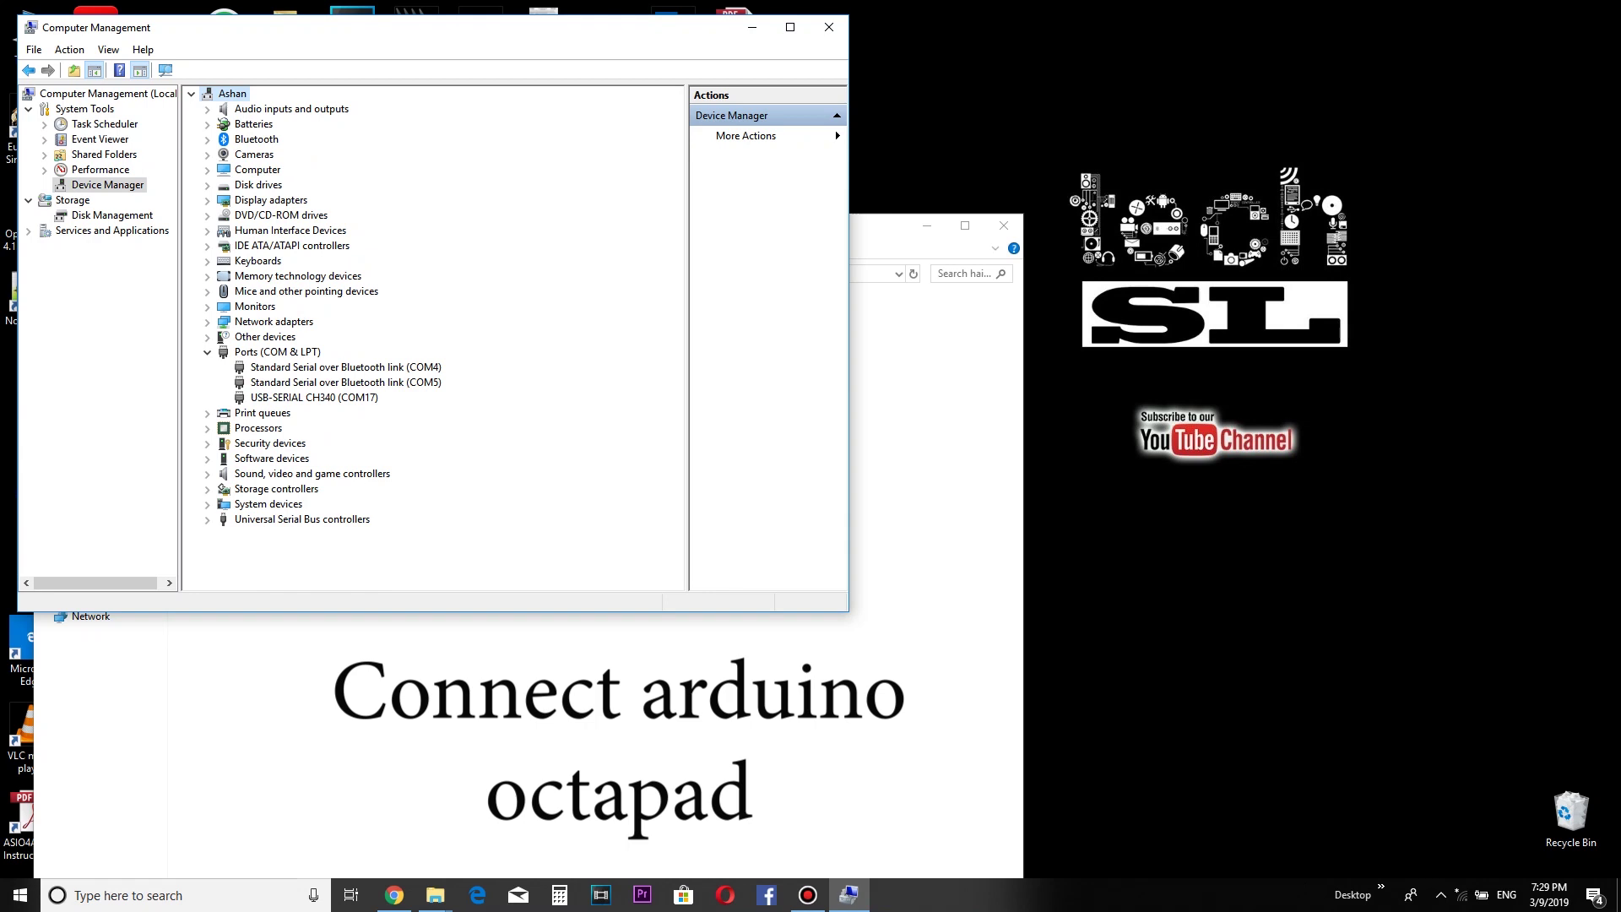
click(314, 398)
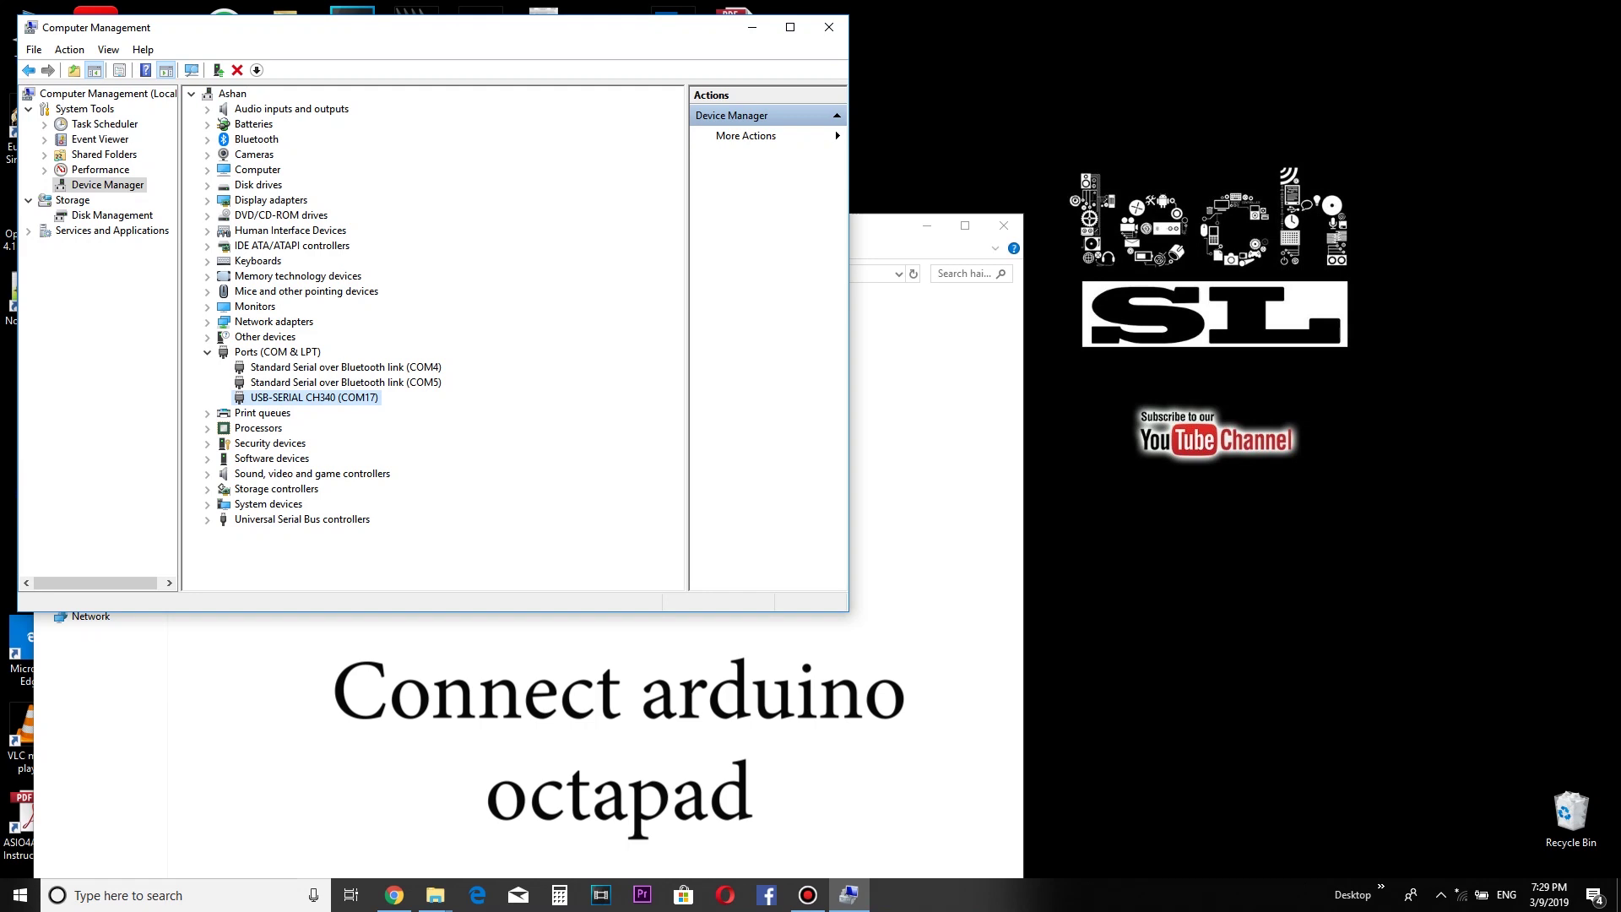
- Launch hairless-midiserial from its folder and set the serial port to USB-SERIAL CH340 (COM17)
key(alt+Tab)
drag(321, 226, 746, 239)
click(666, 354)
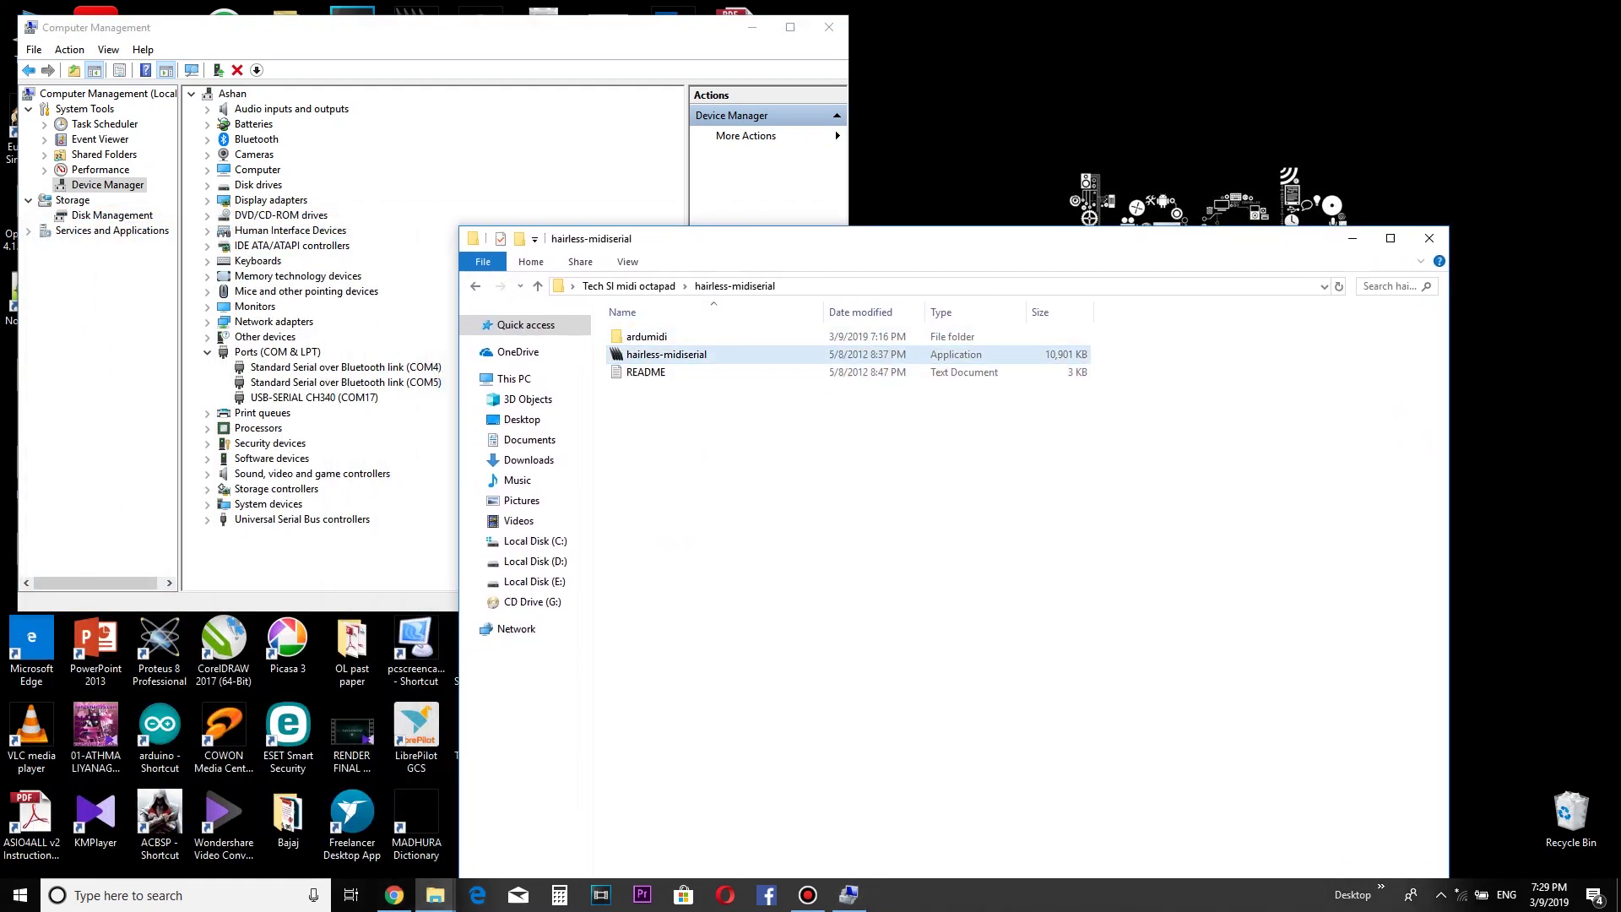
double_click(666, 354)
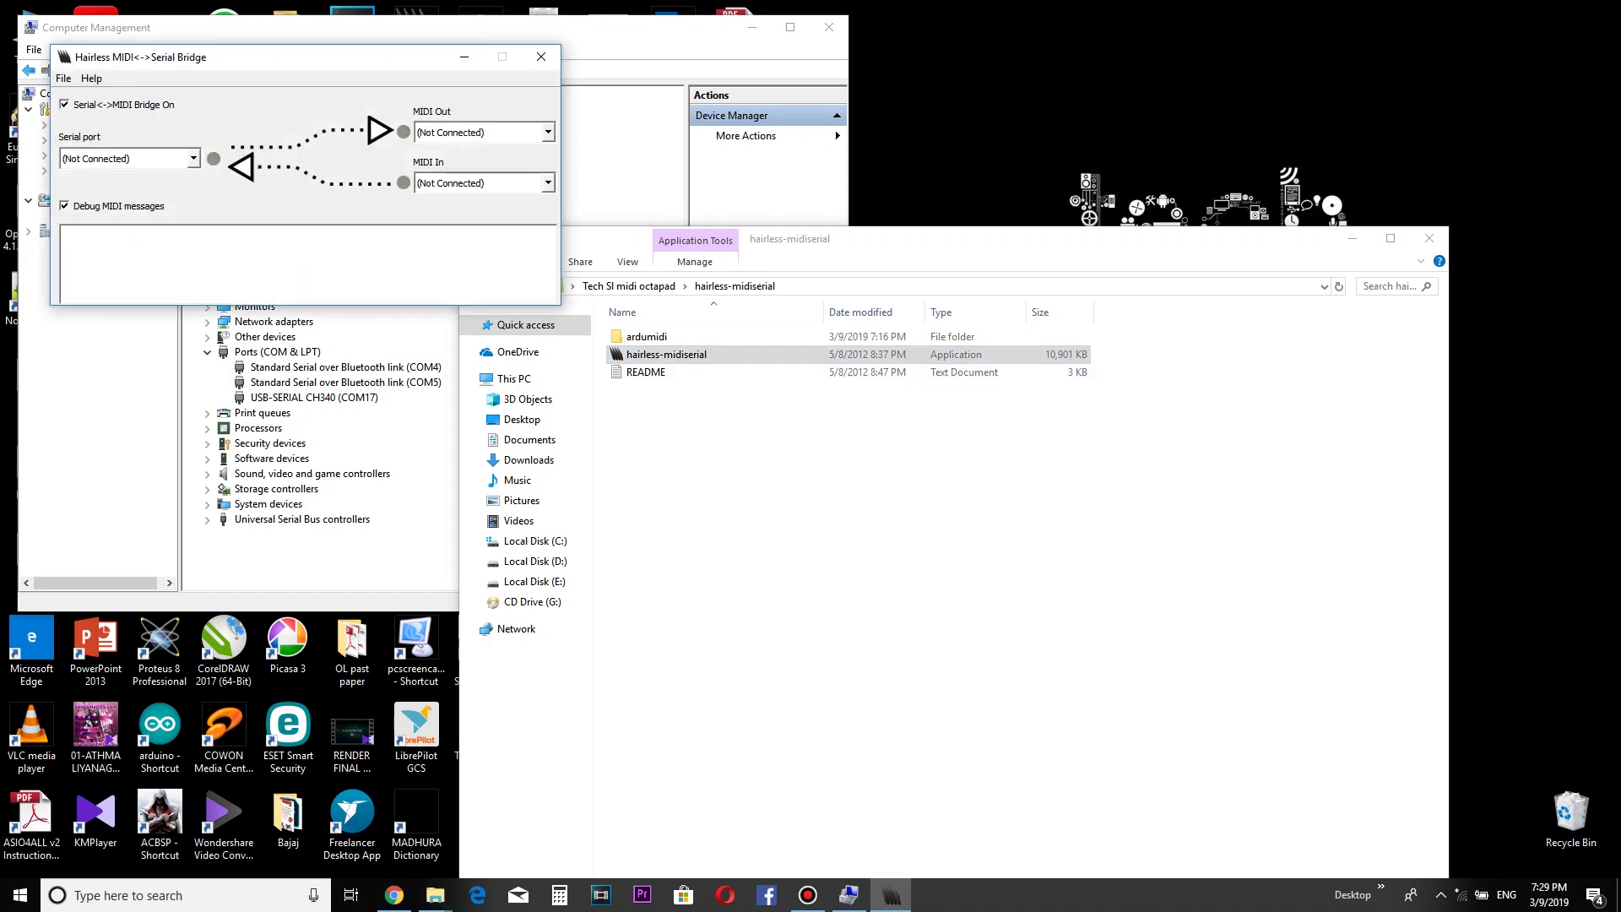
drag(254, 57, 887, 241)
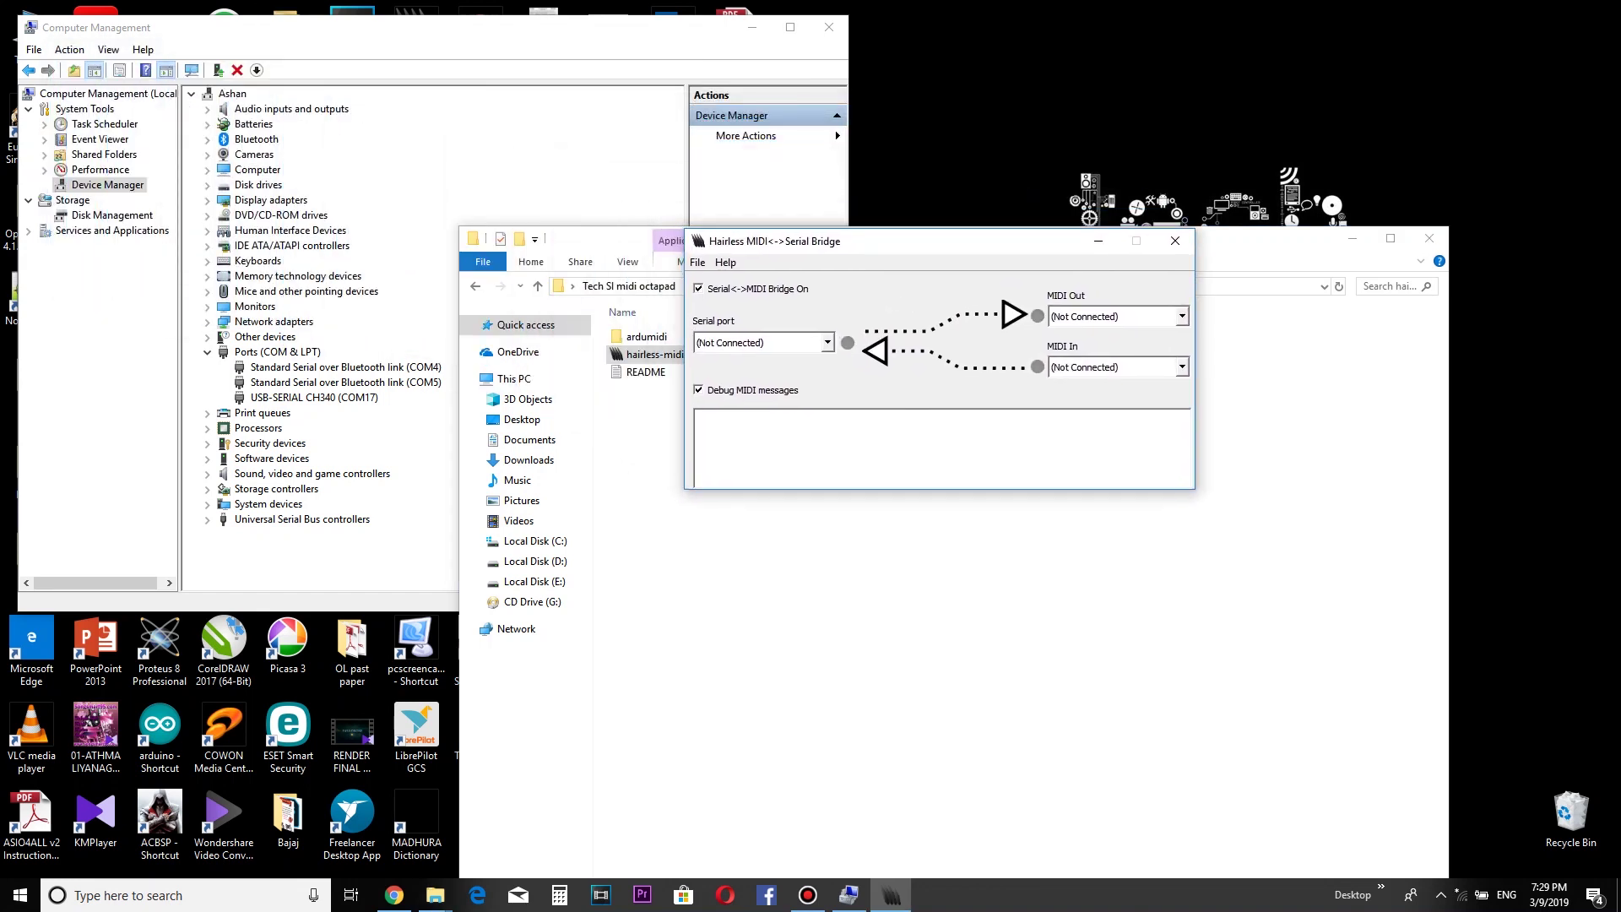
click(826, 343)
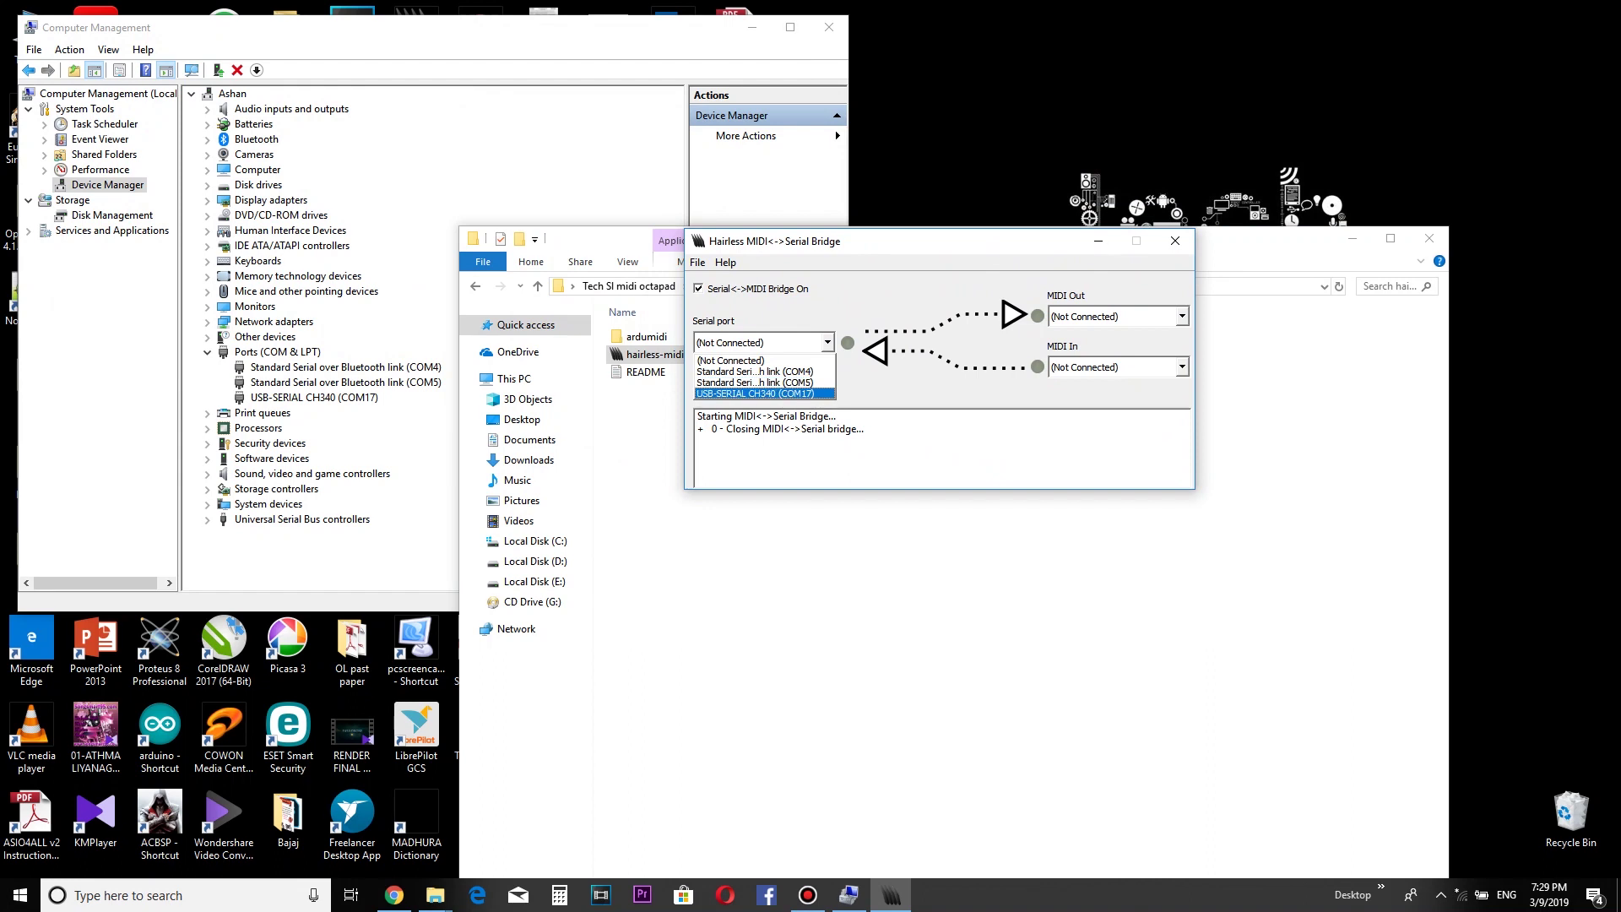
click(764, 394)
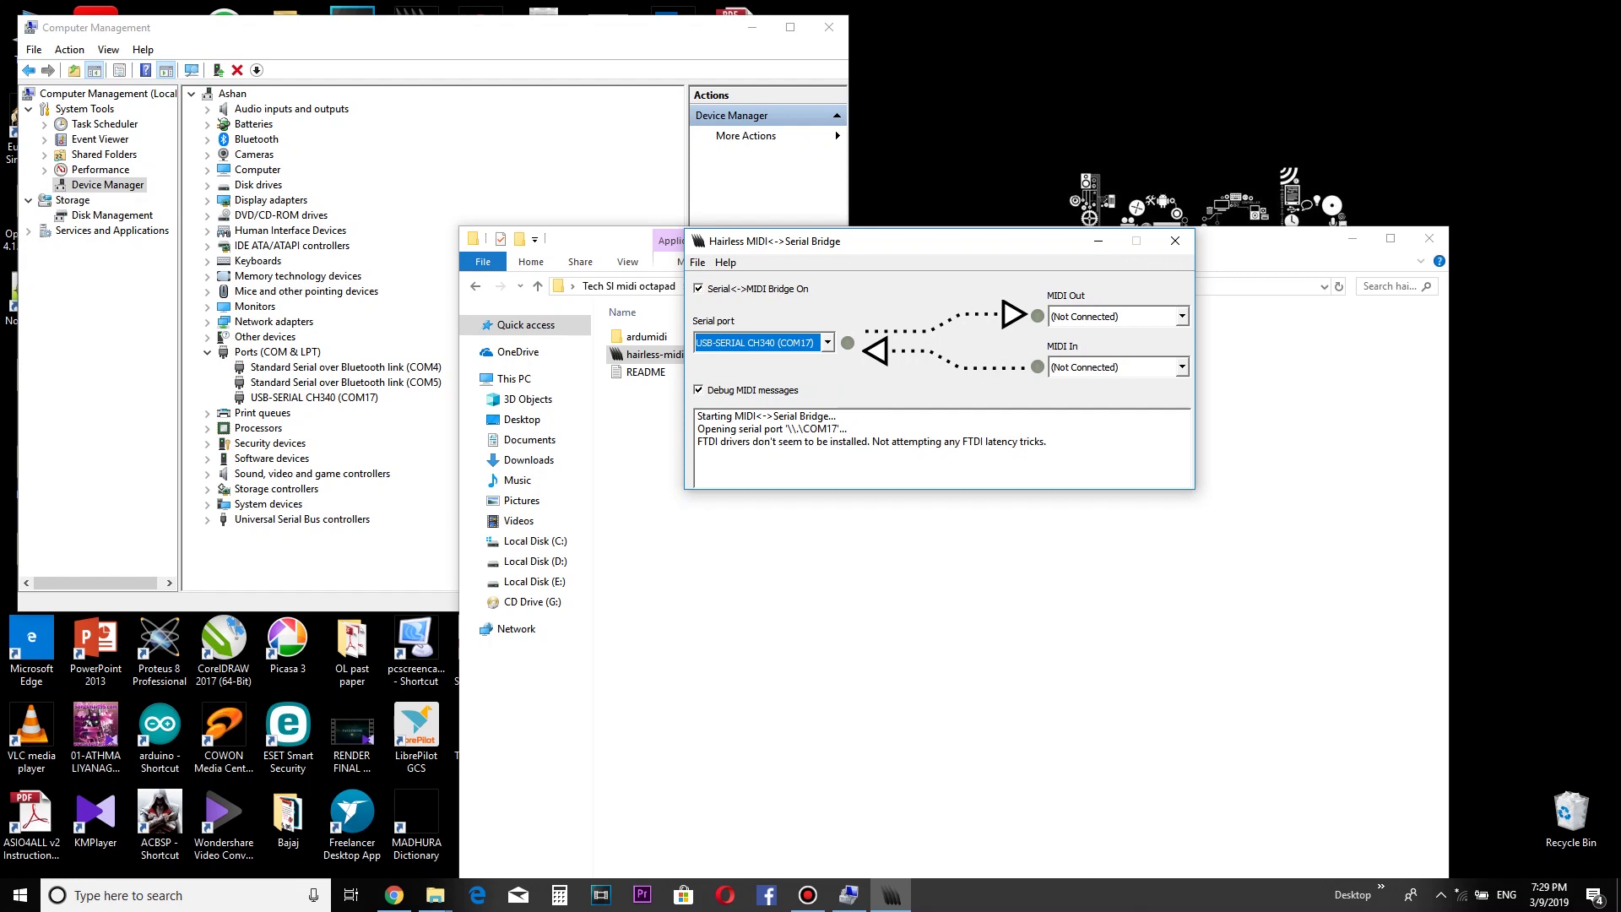
- Review the available MIDI Out ports without choosing one, and close the serial bridge
click(1182, 316)
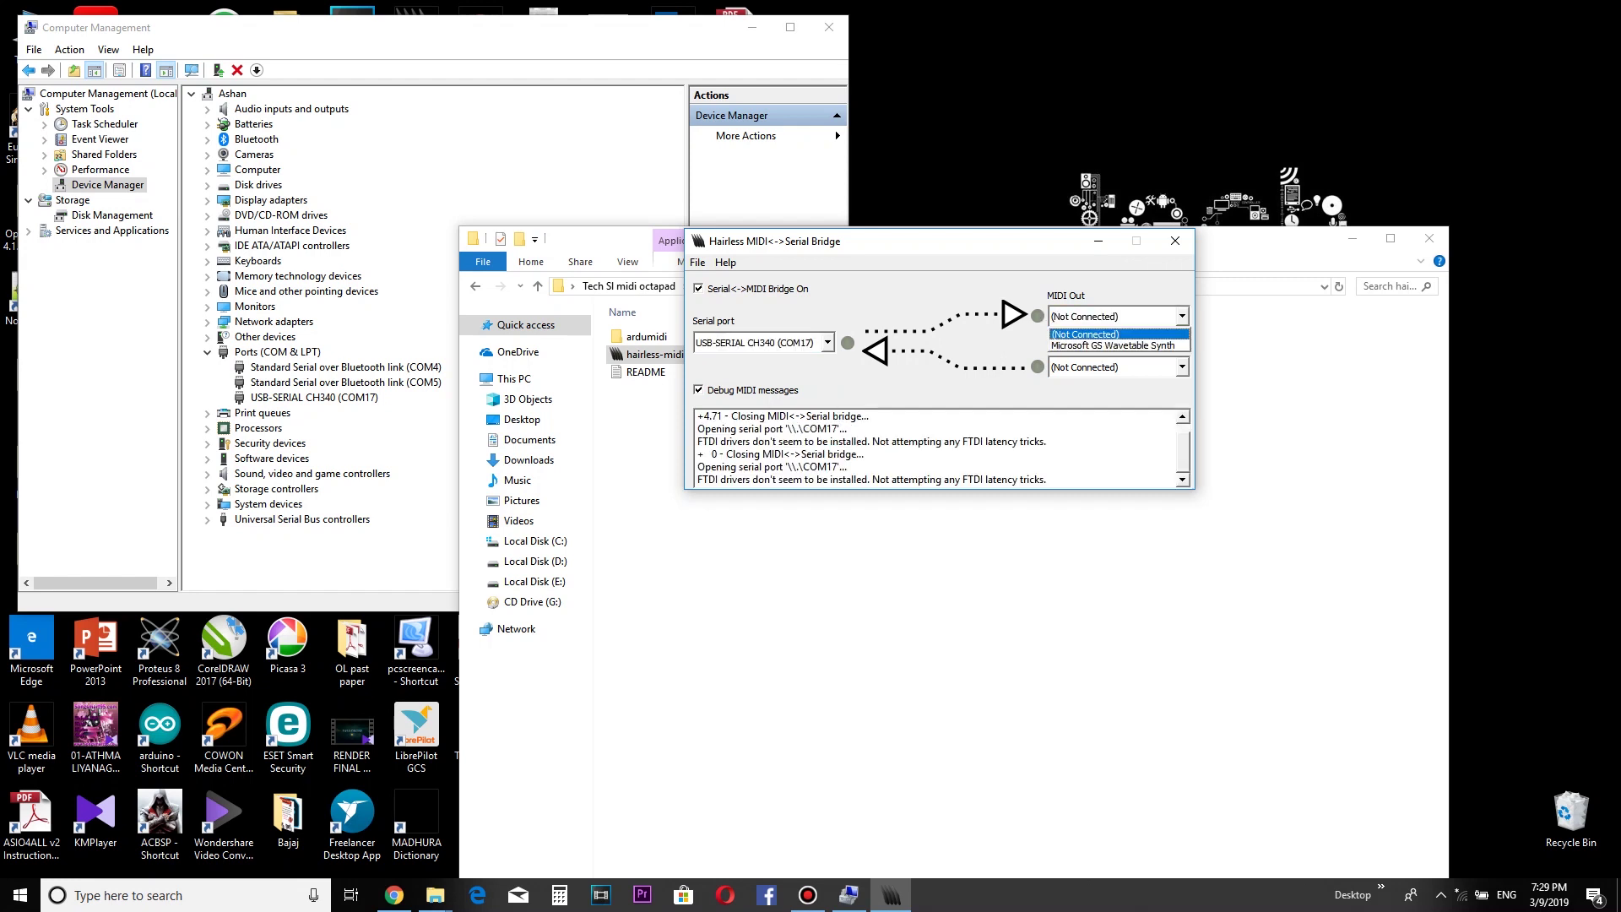
key(Escape)
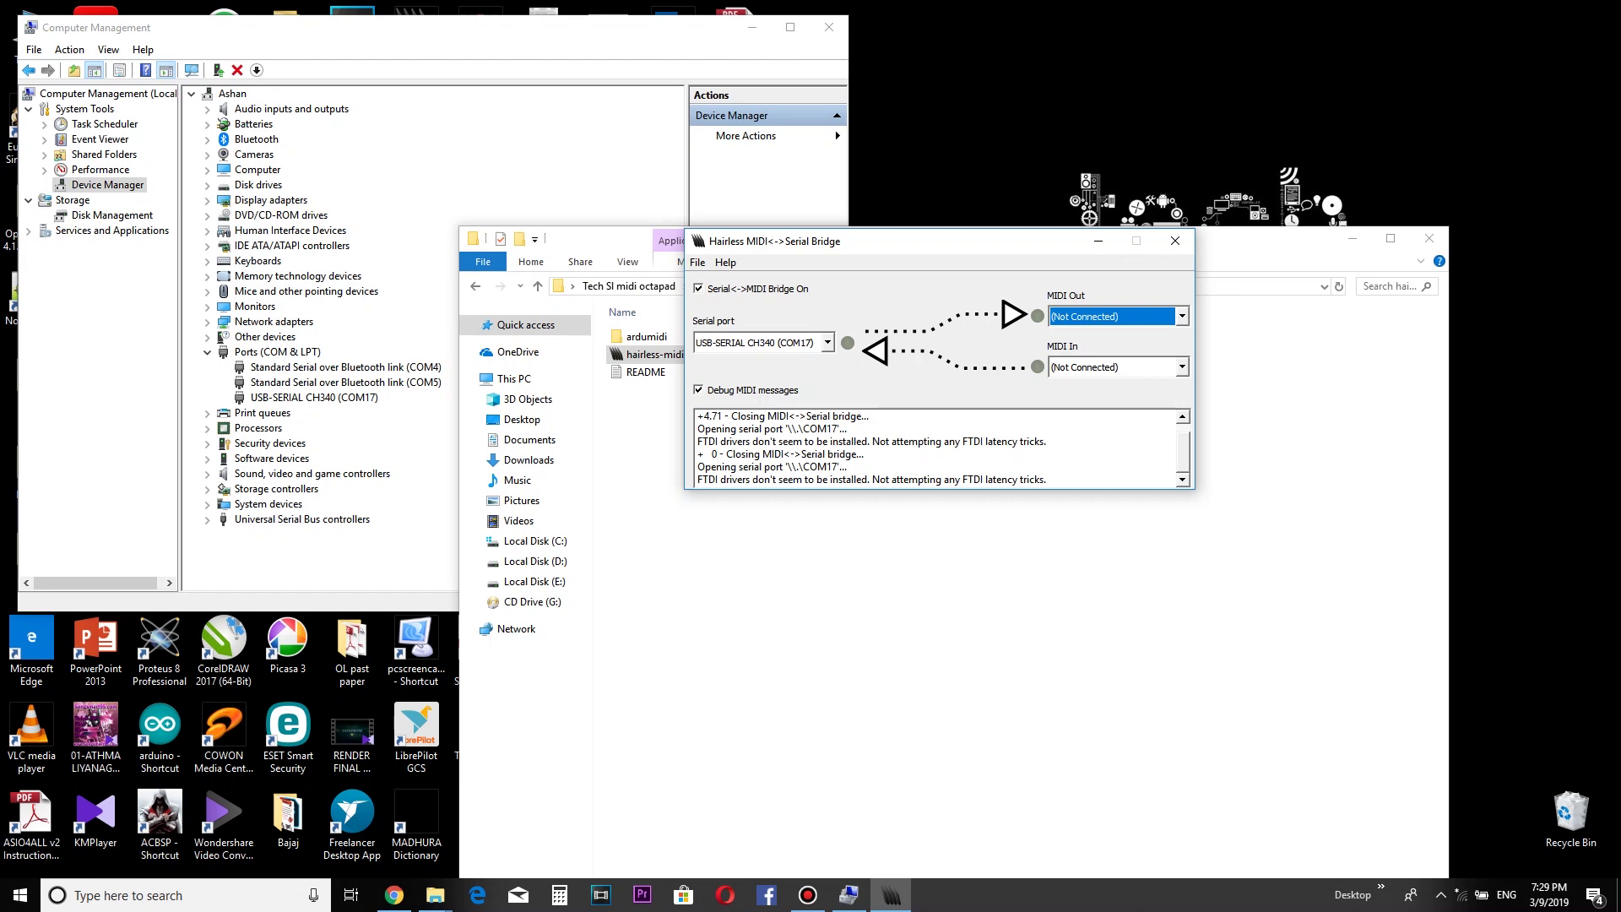
click(1174, 240)
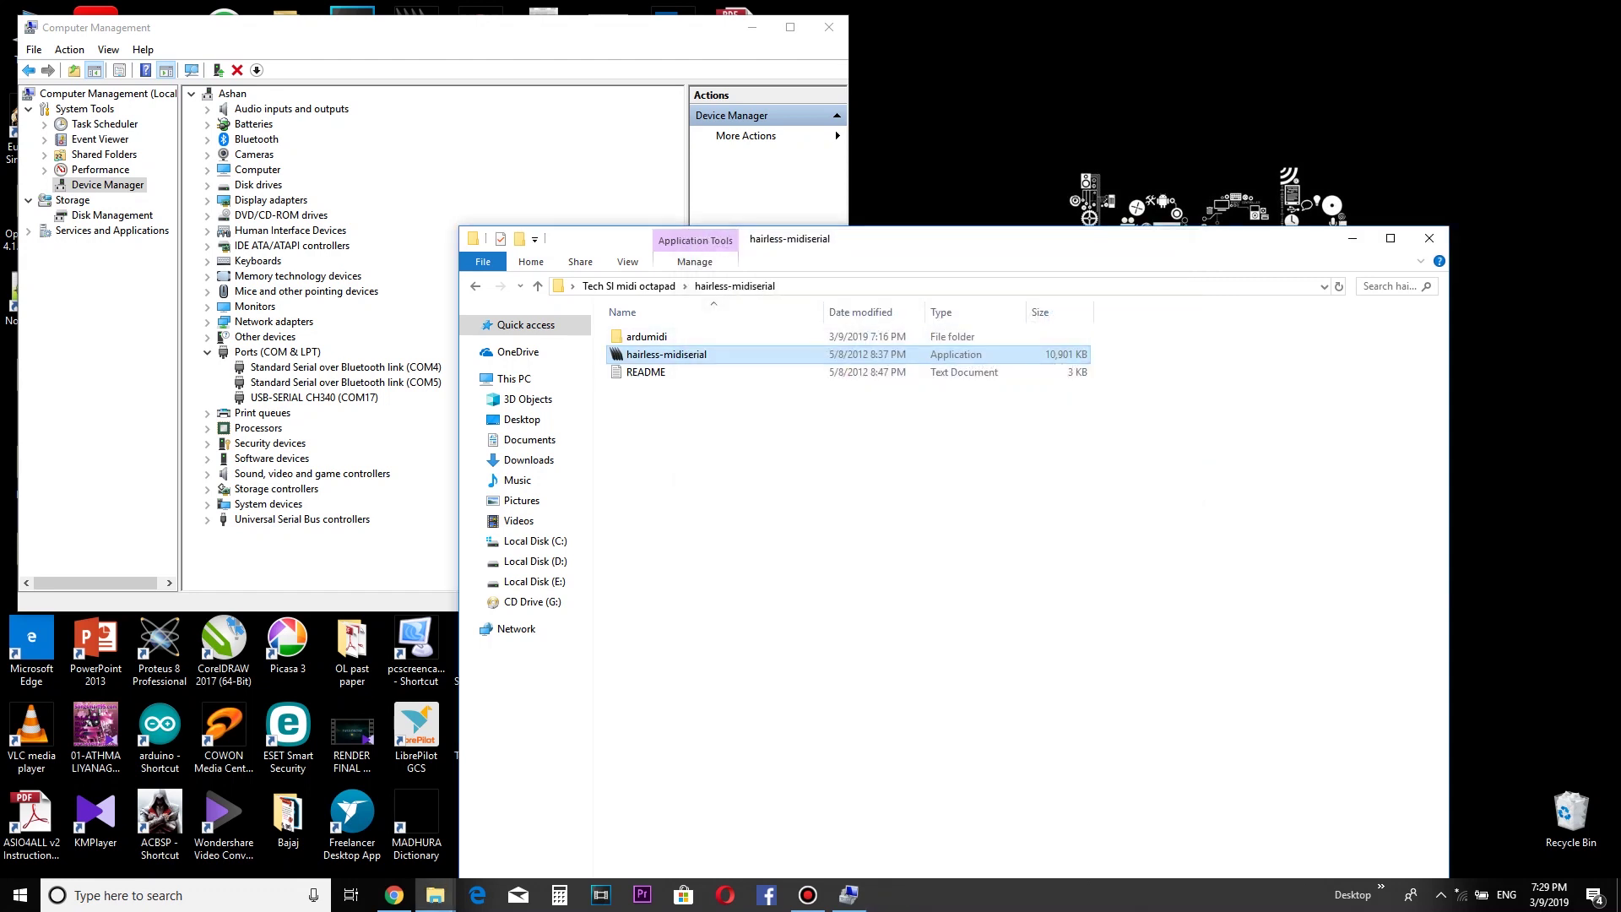
- Relaunch hairless-midiserial from its folder and open the MIDI Out port choices
drag(1169, 241, 1338, 377)
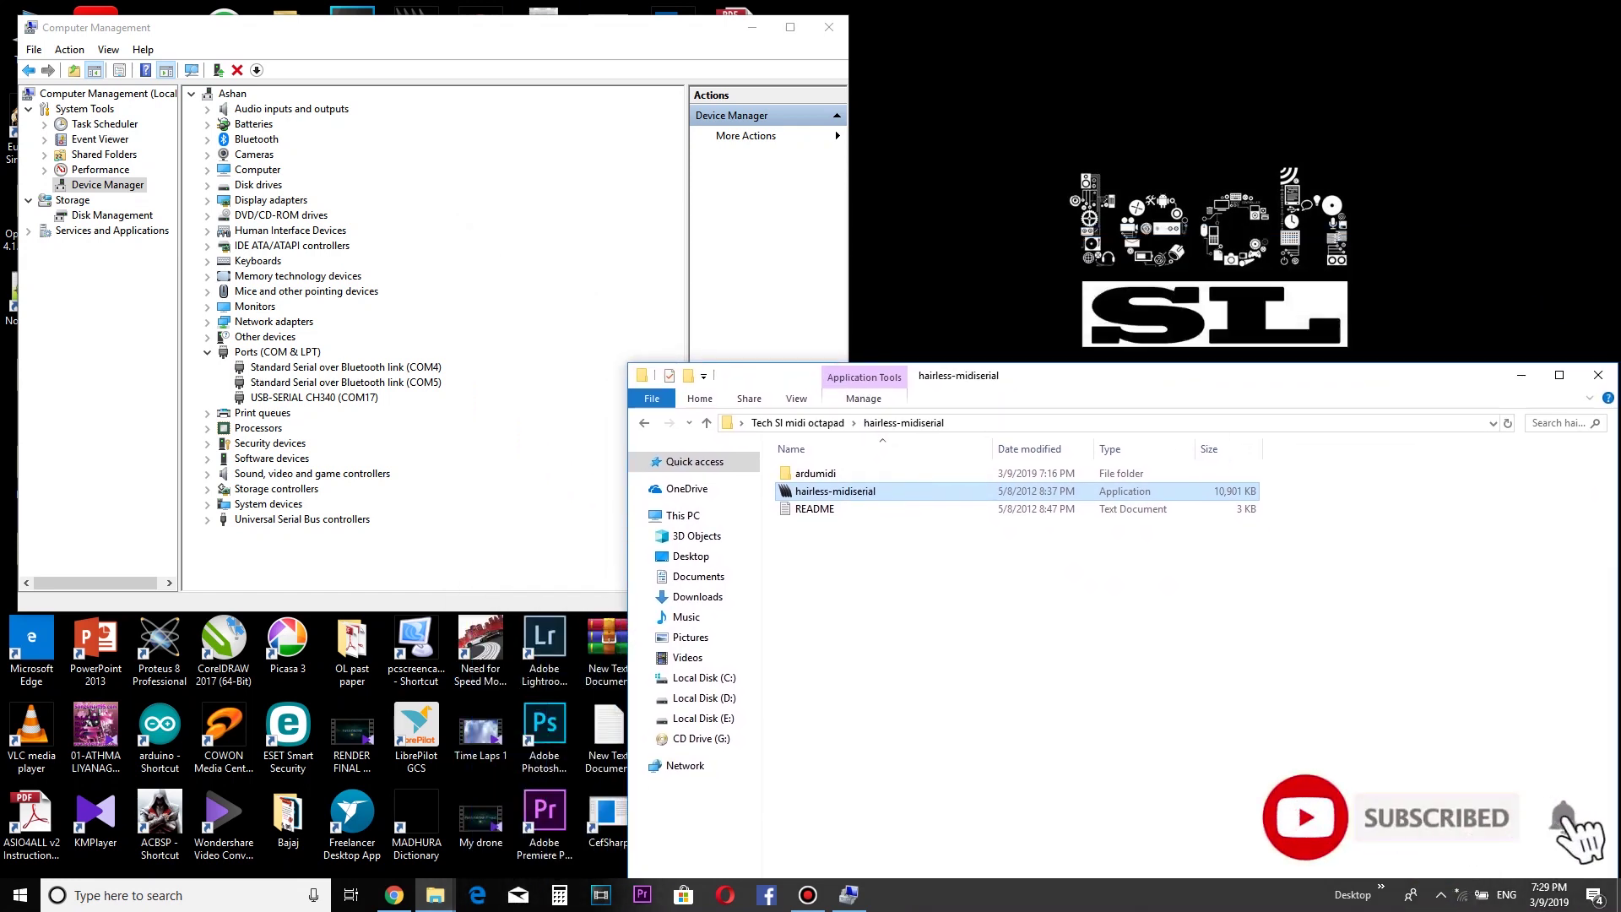
double_click(835, 491)
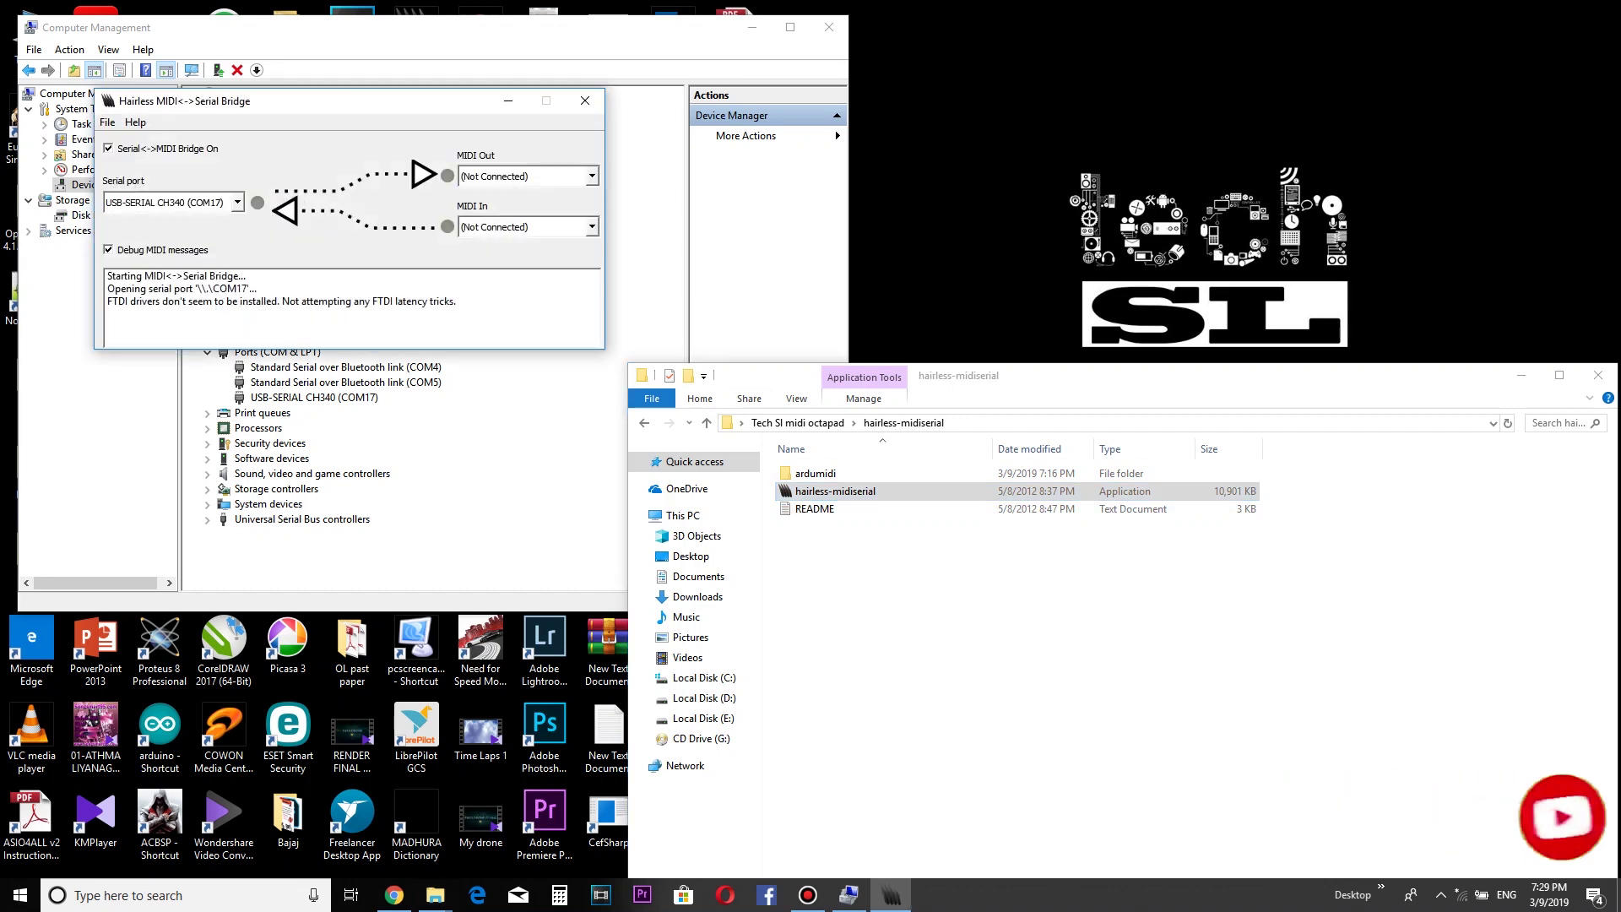
click(592, 177)
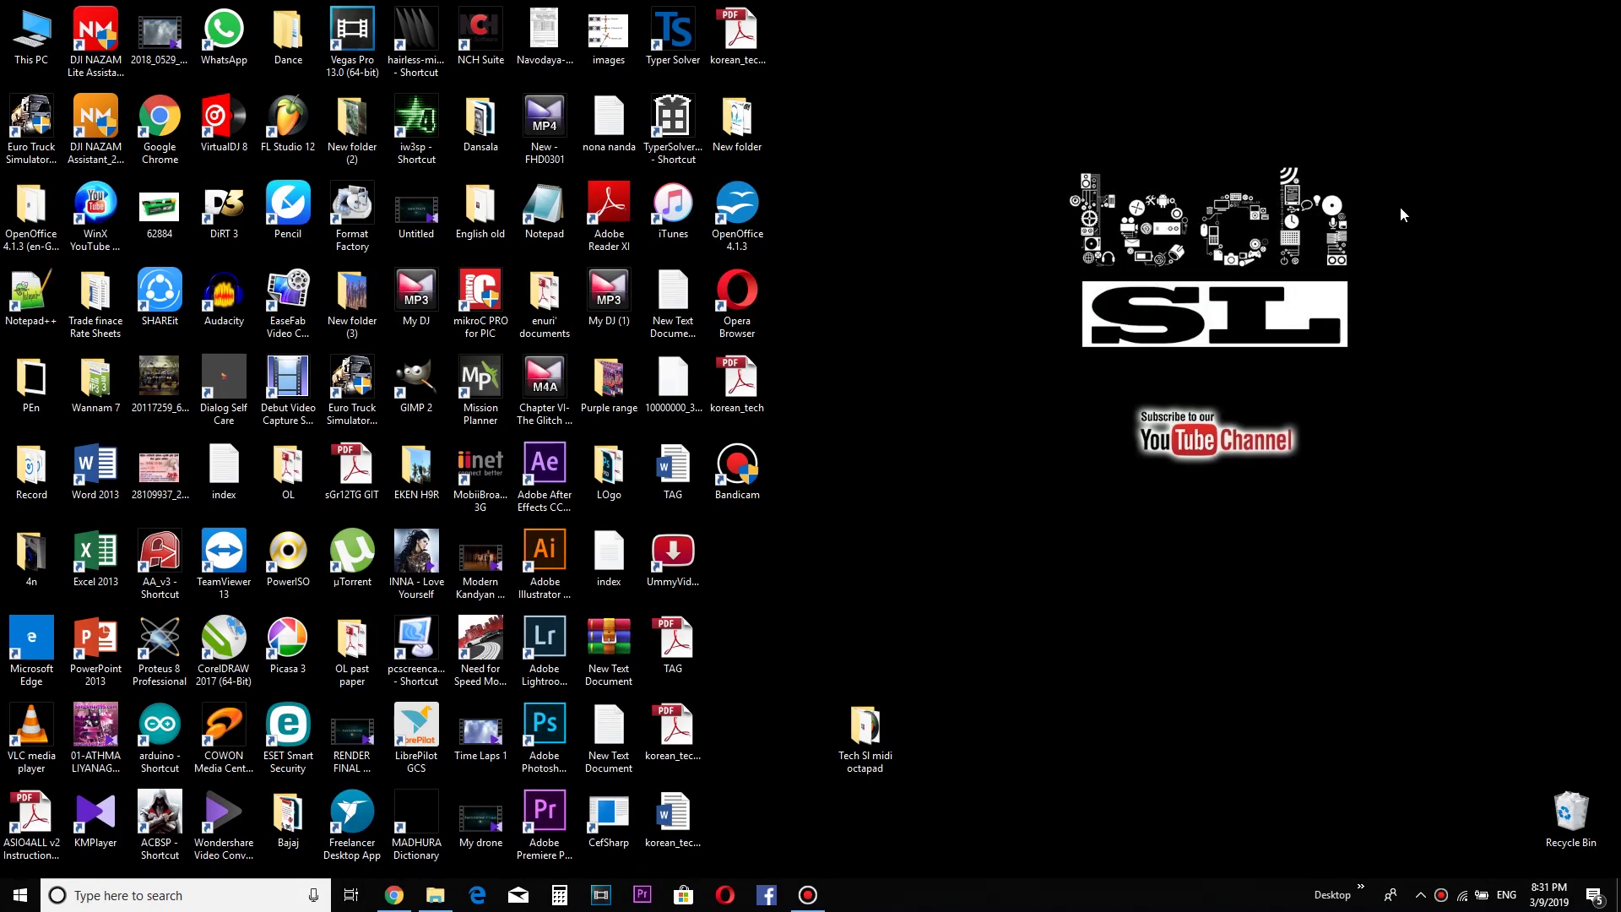
- Launch the serial bridge from its desktop shortcut with serial port USB-SERIAL CH340 (COM6) and MIDI Out set to Out To MIDI Yoke: 1
double_click(413, 33)
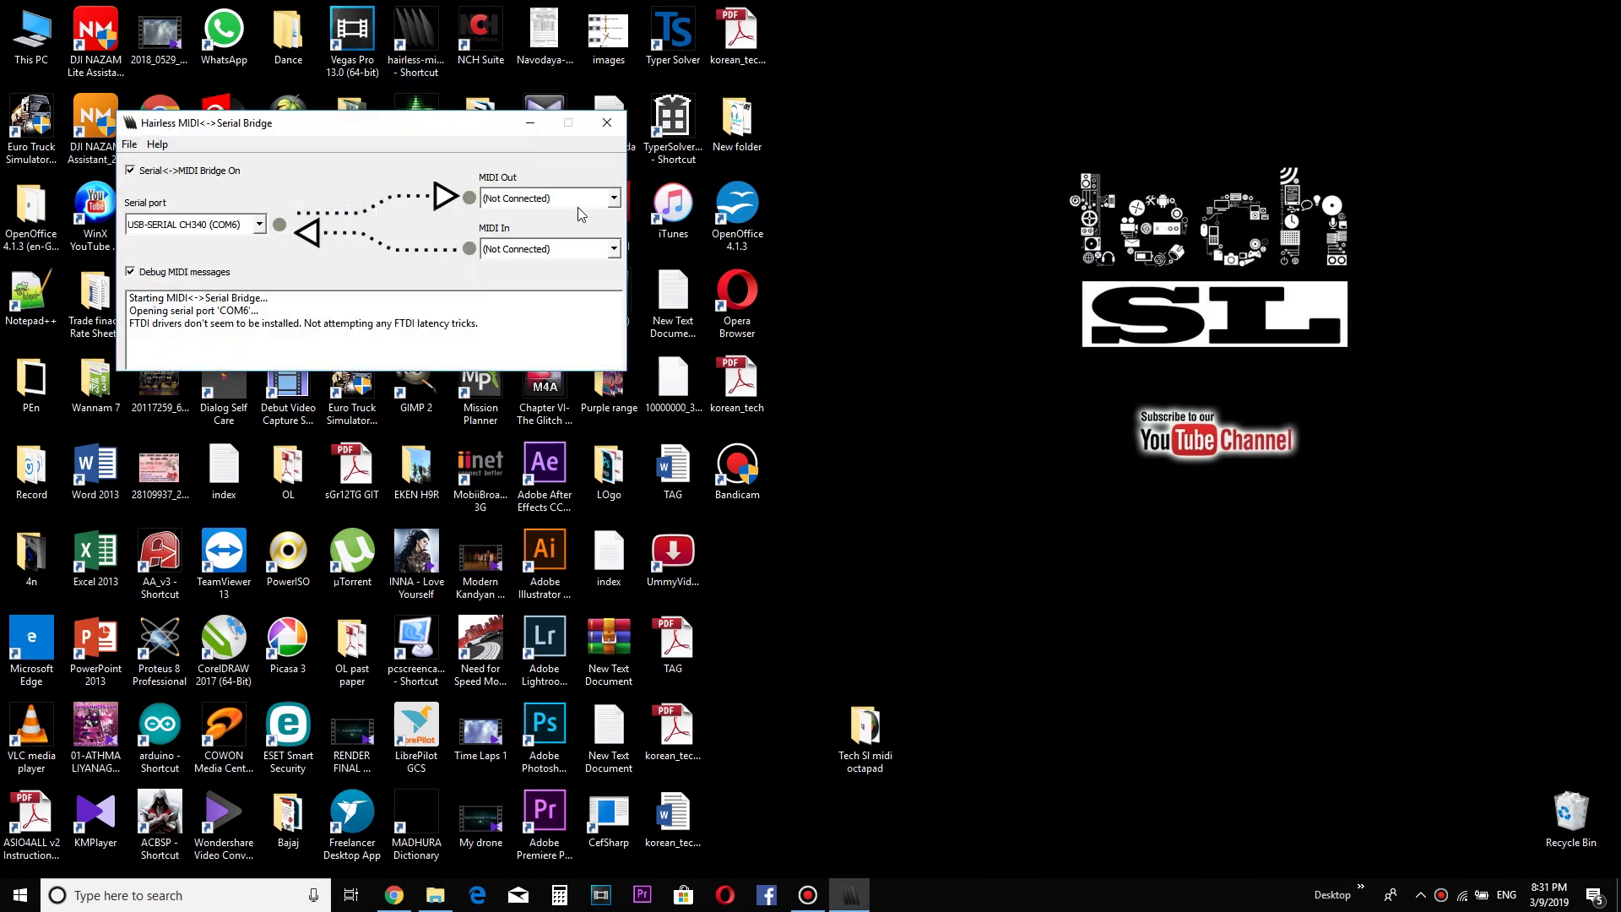
drag(450, 127, 601, 177)
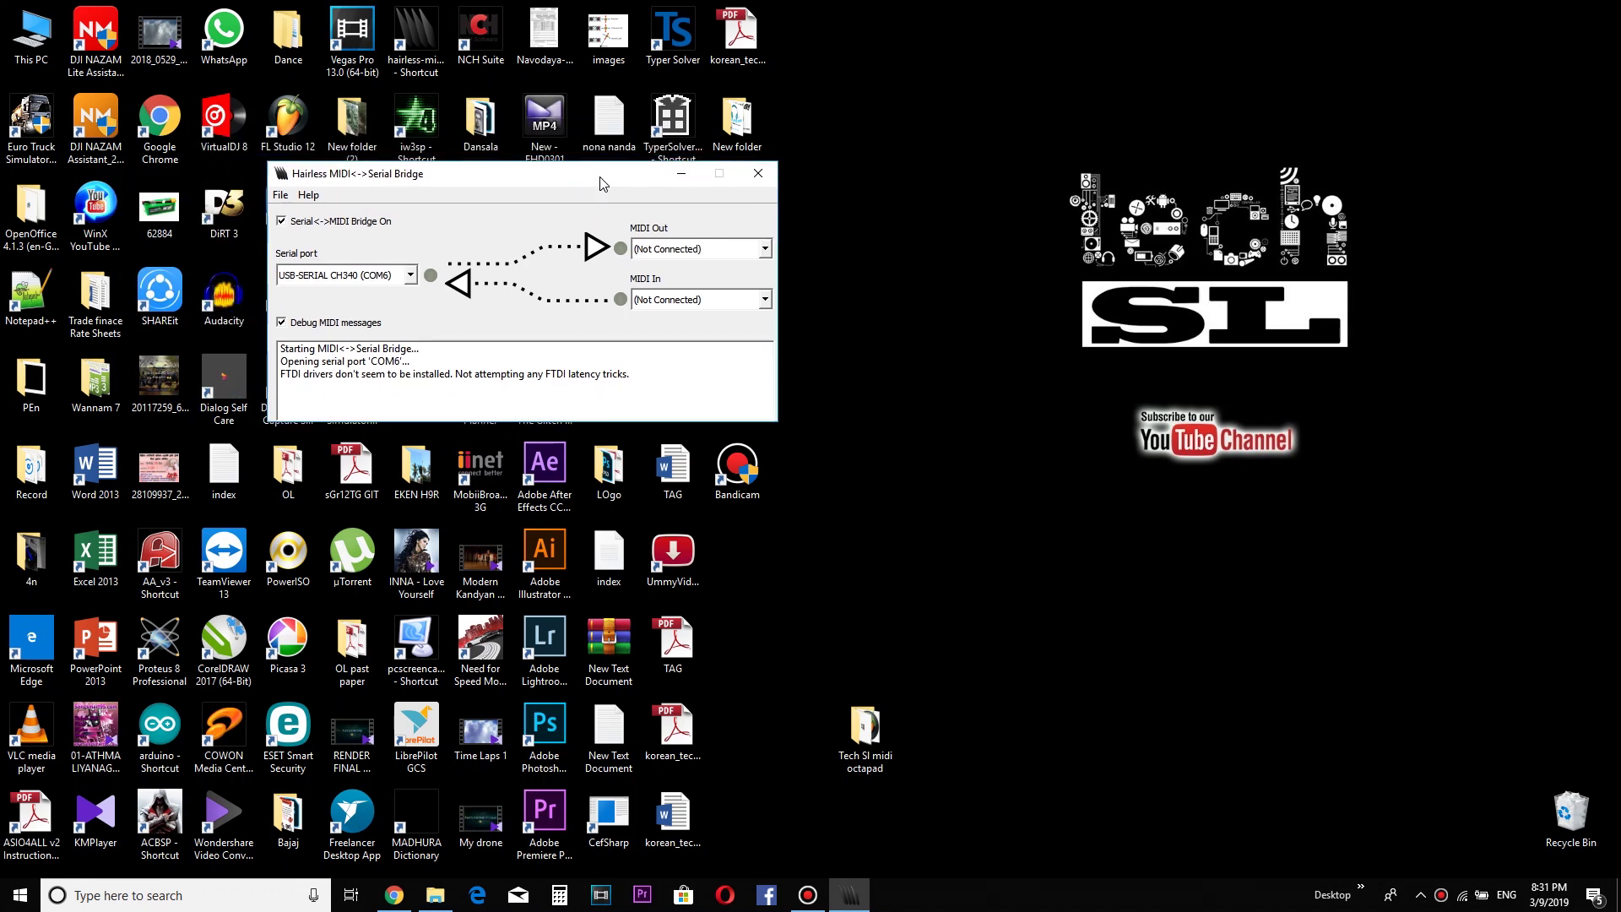
click(414, 277)
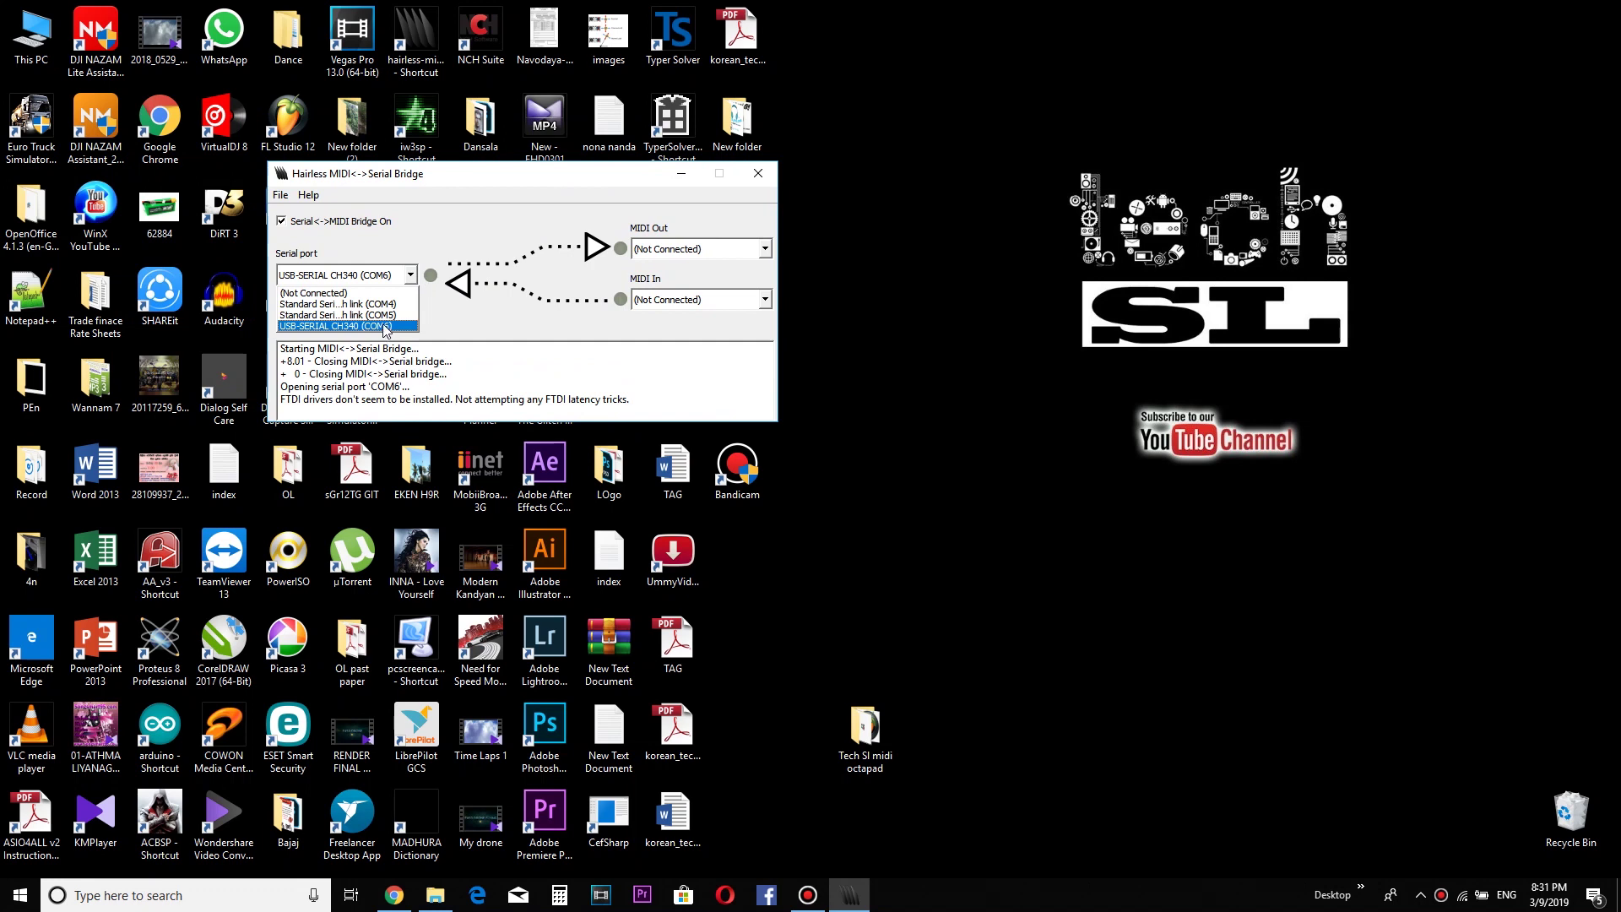
click(384, 326)
click(734, 249)
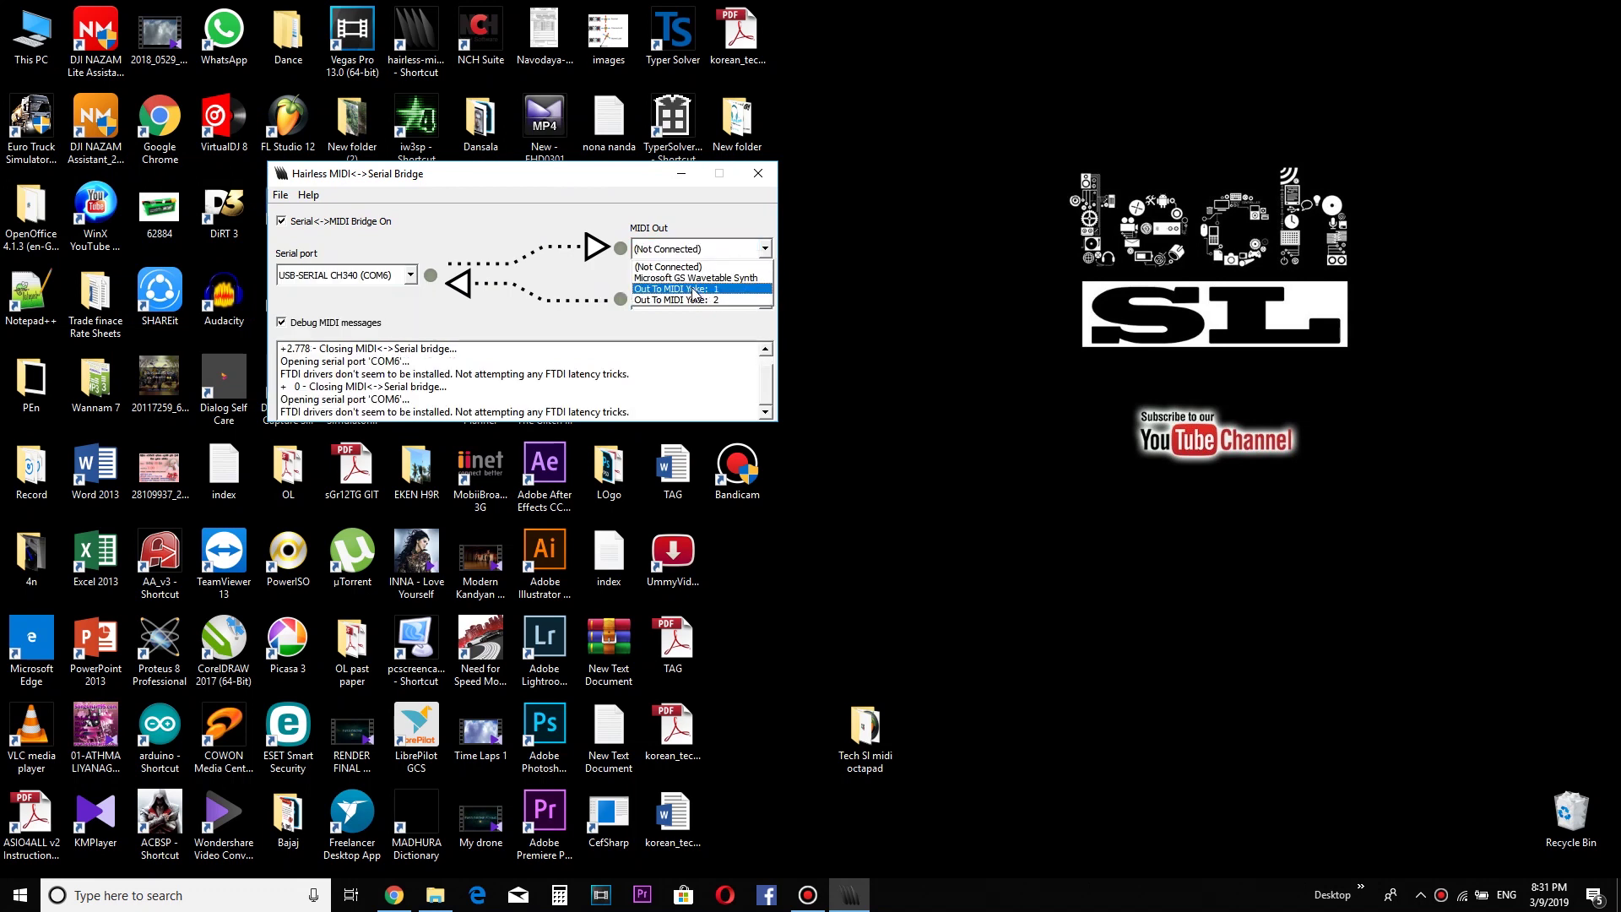
click(694, 289)
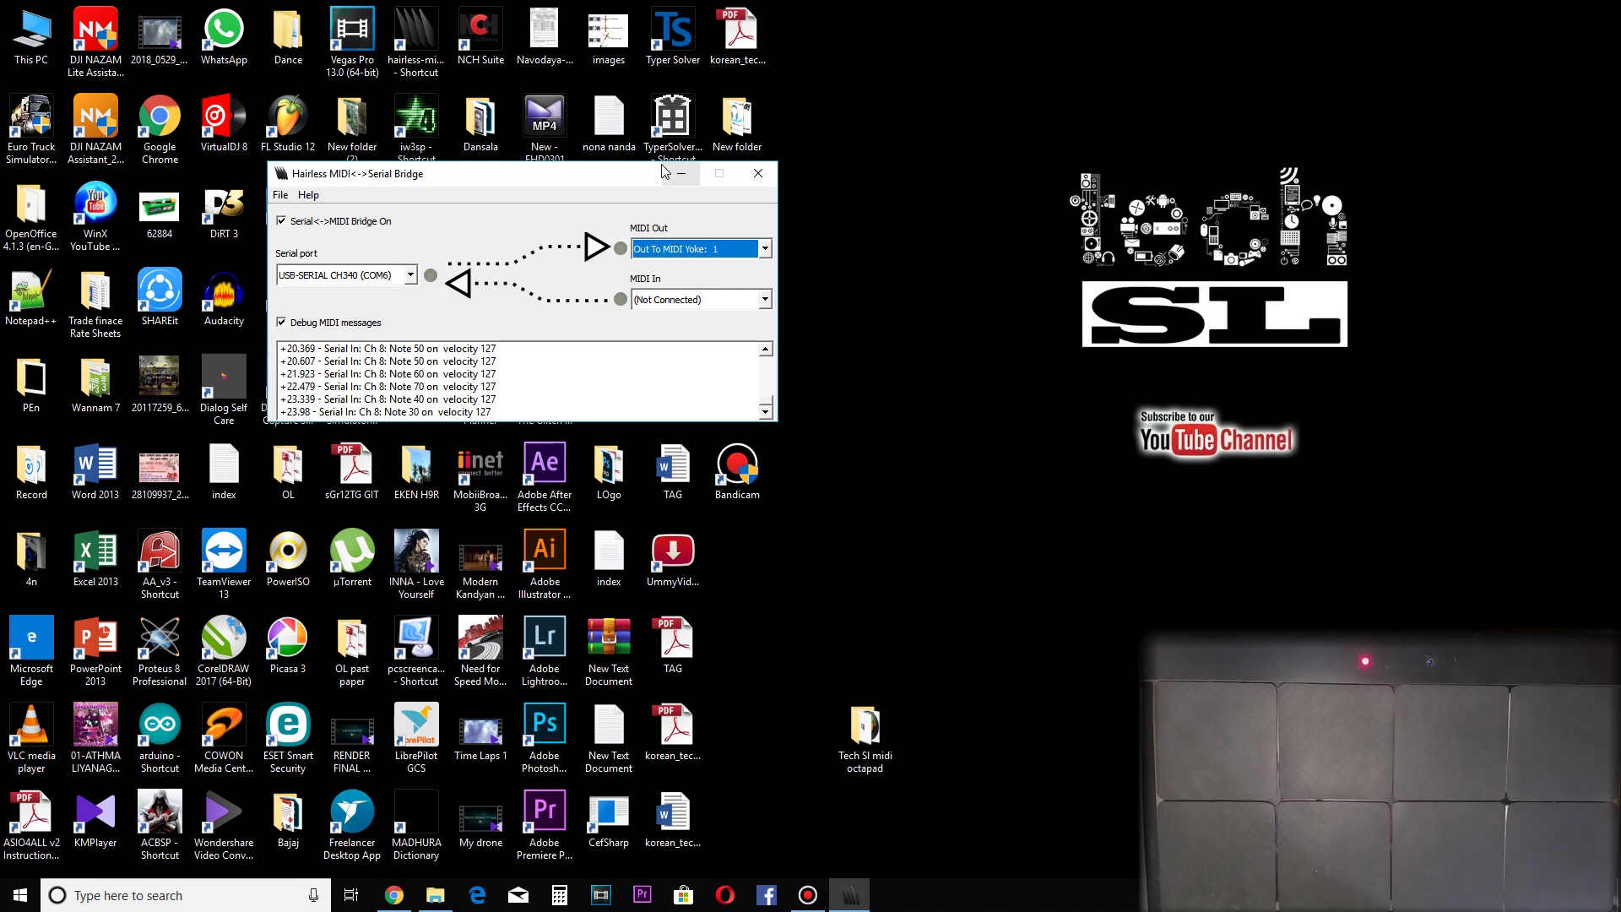
- Open the Tech SL Midi pad project from the desktop's Tech SI midi octapad folder in FL Studio and close the Default channel's FPC window
click(889, 734)
double_click(889, 734)
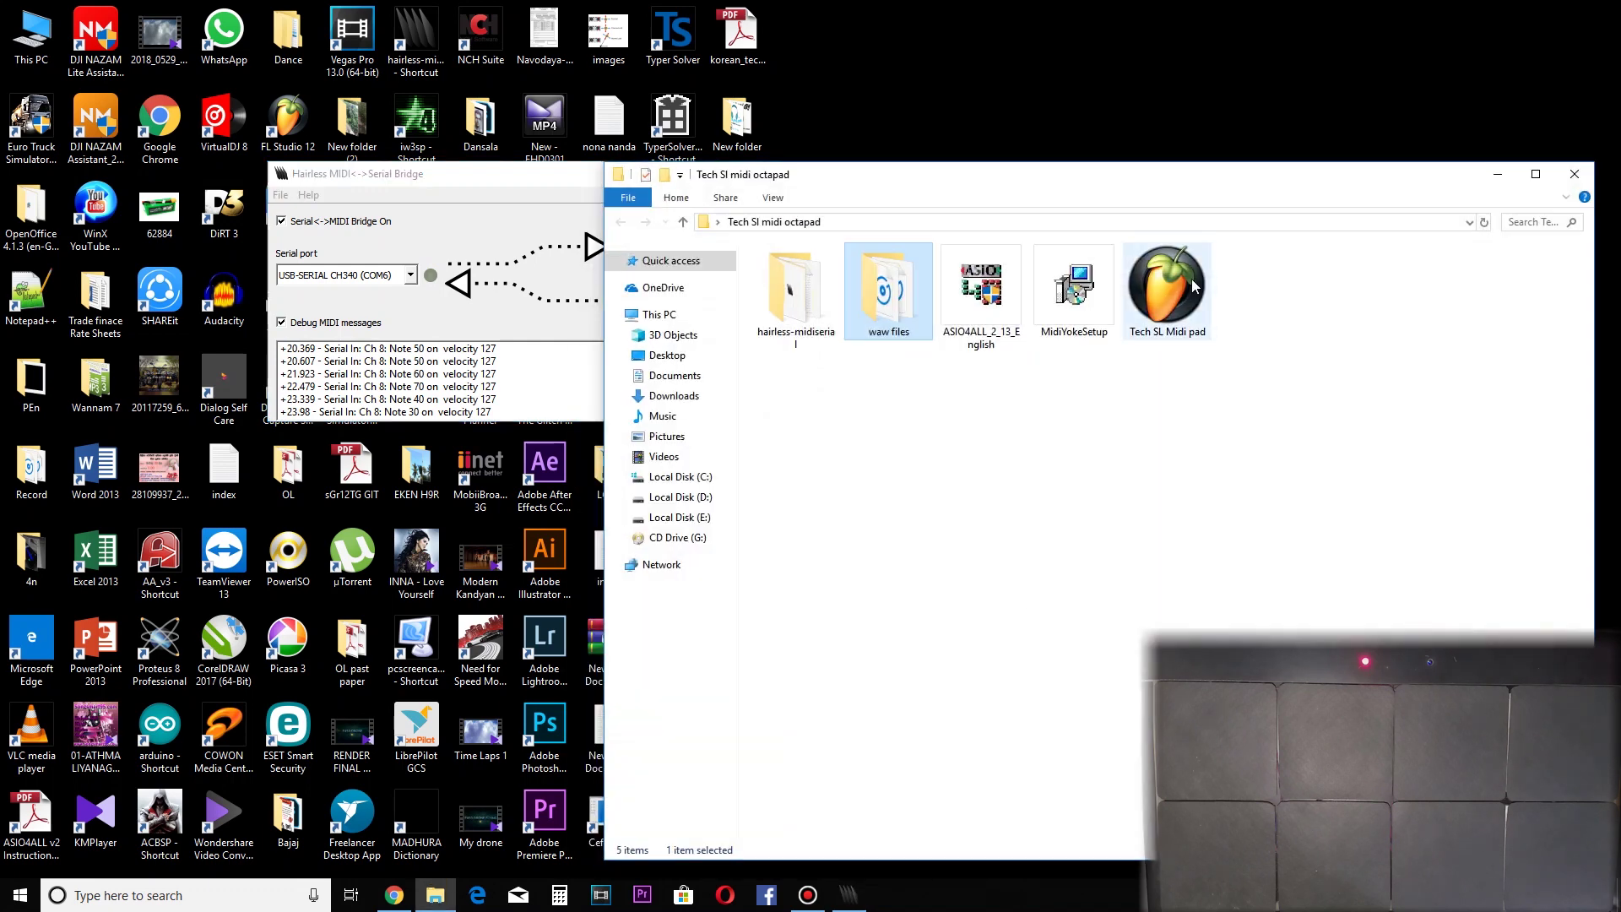
click(1181, 298)
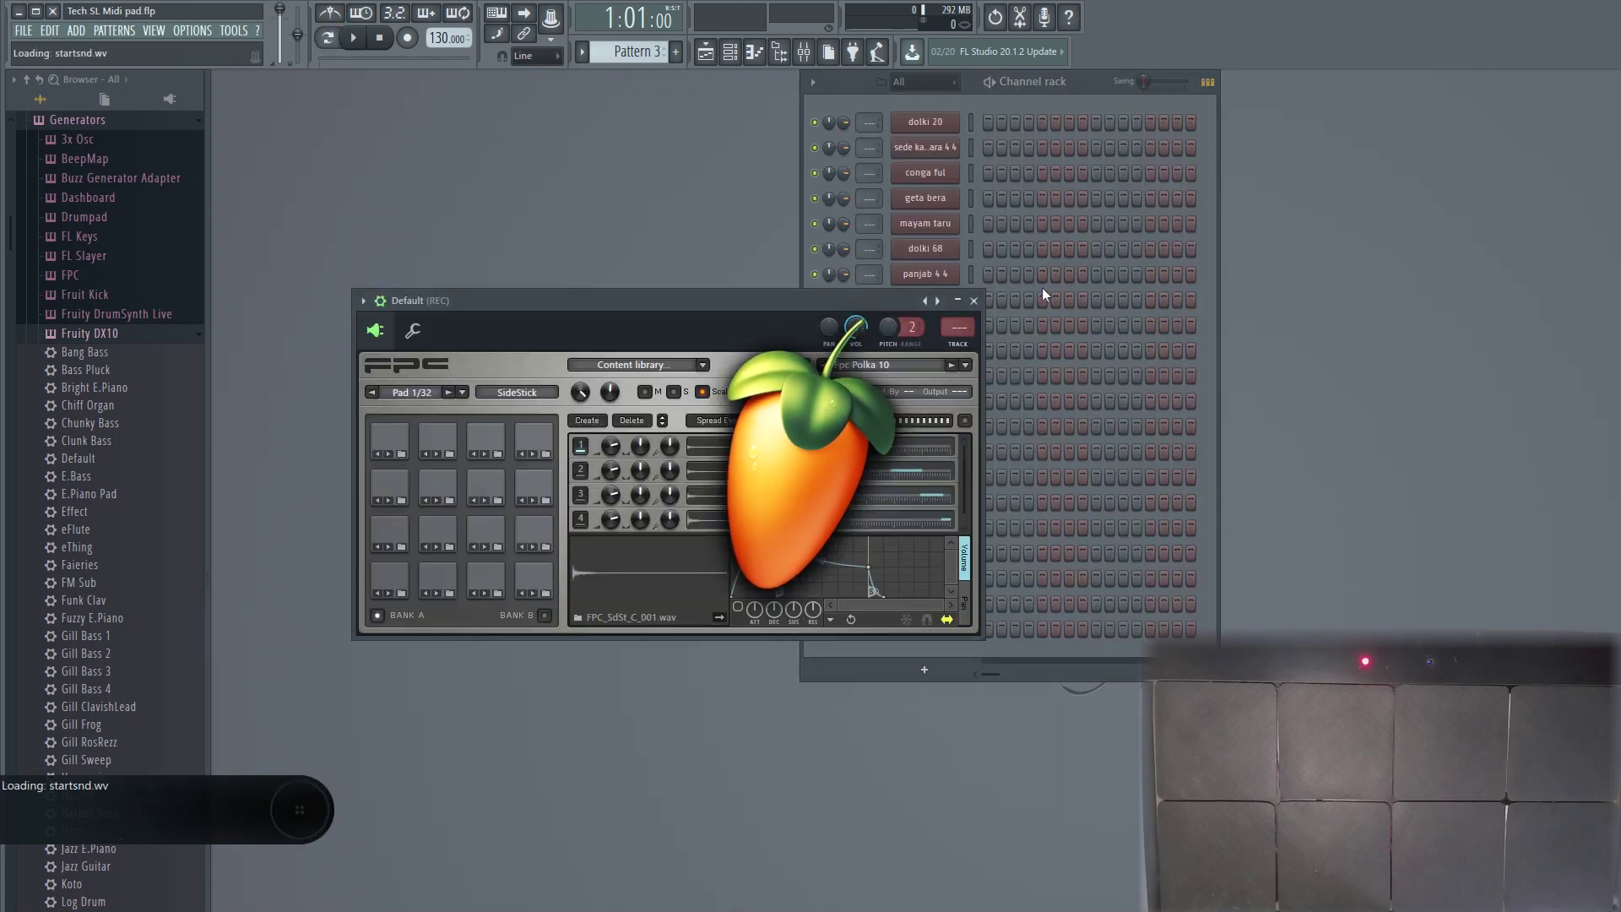
click(975, 301)
- View the FPC drum kits of the dolki 20, sede kaluwara 4 4 and conga ful channels
click(944, 123)
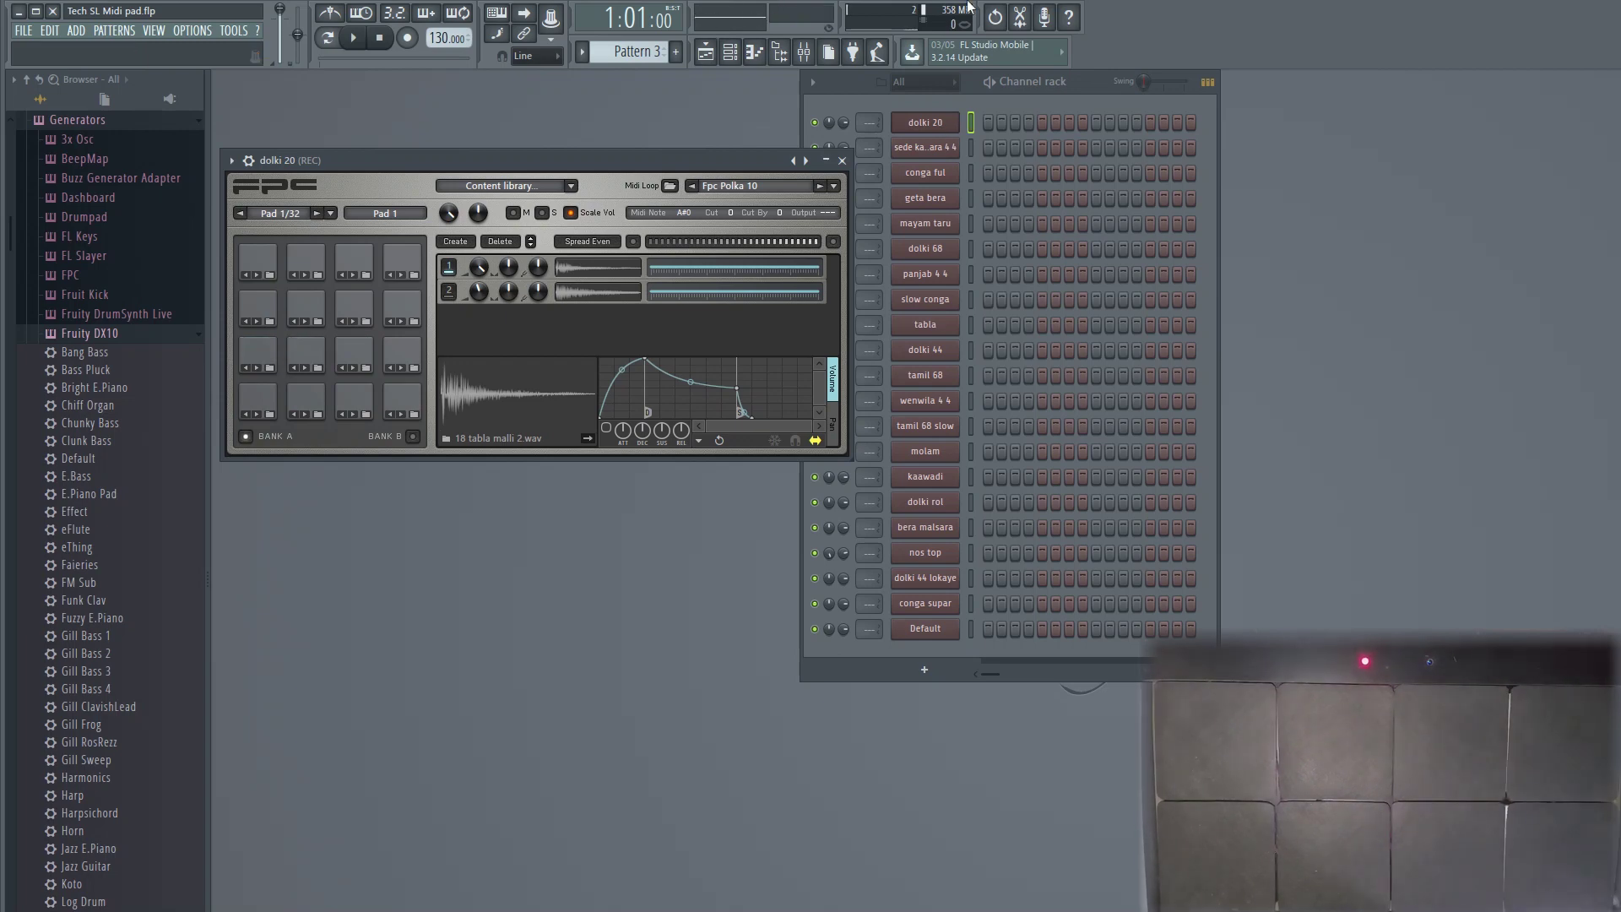
click(945, 153)
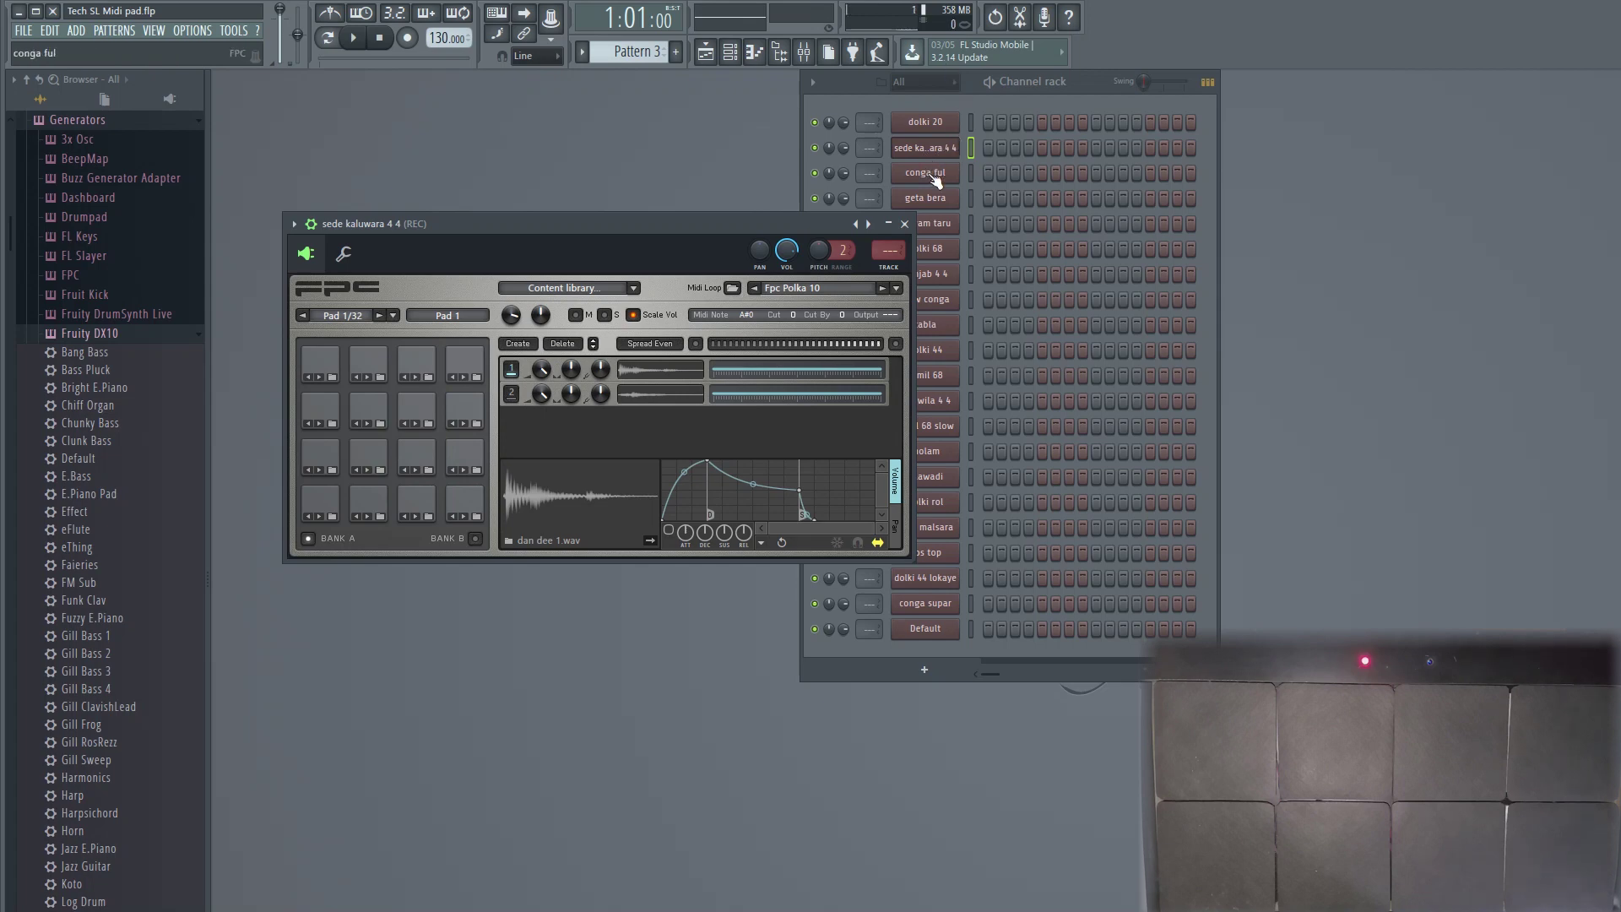
click(933, 175)
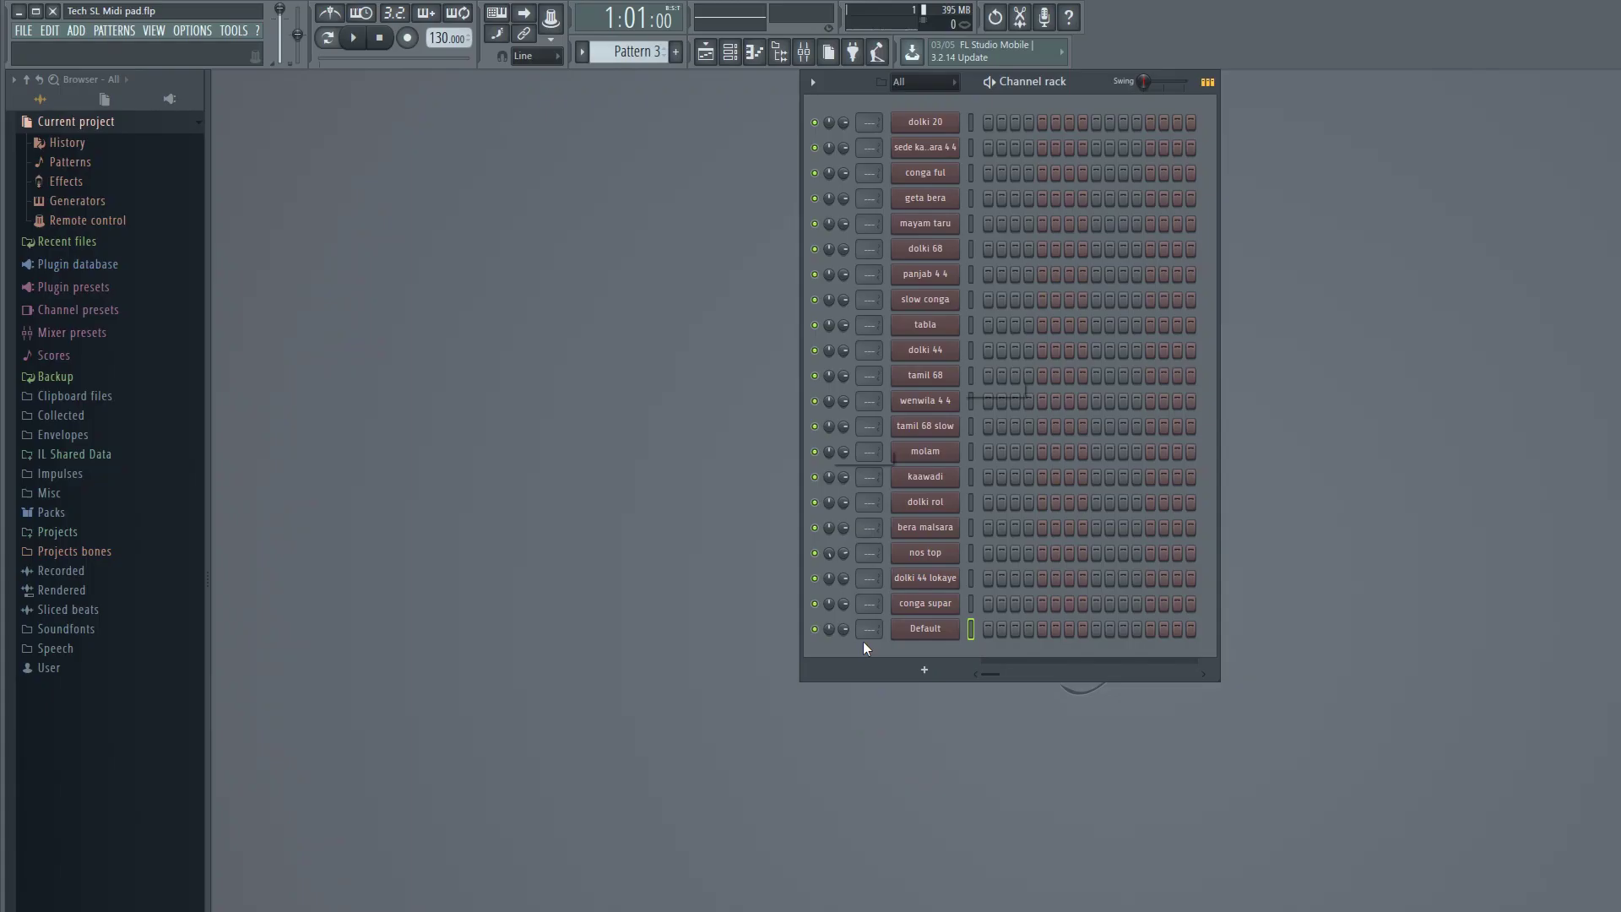
- Close the dolki 20 channel's FPC window after viewing it and add a new FPC channel to the rack
click(935, 122)
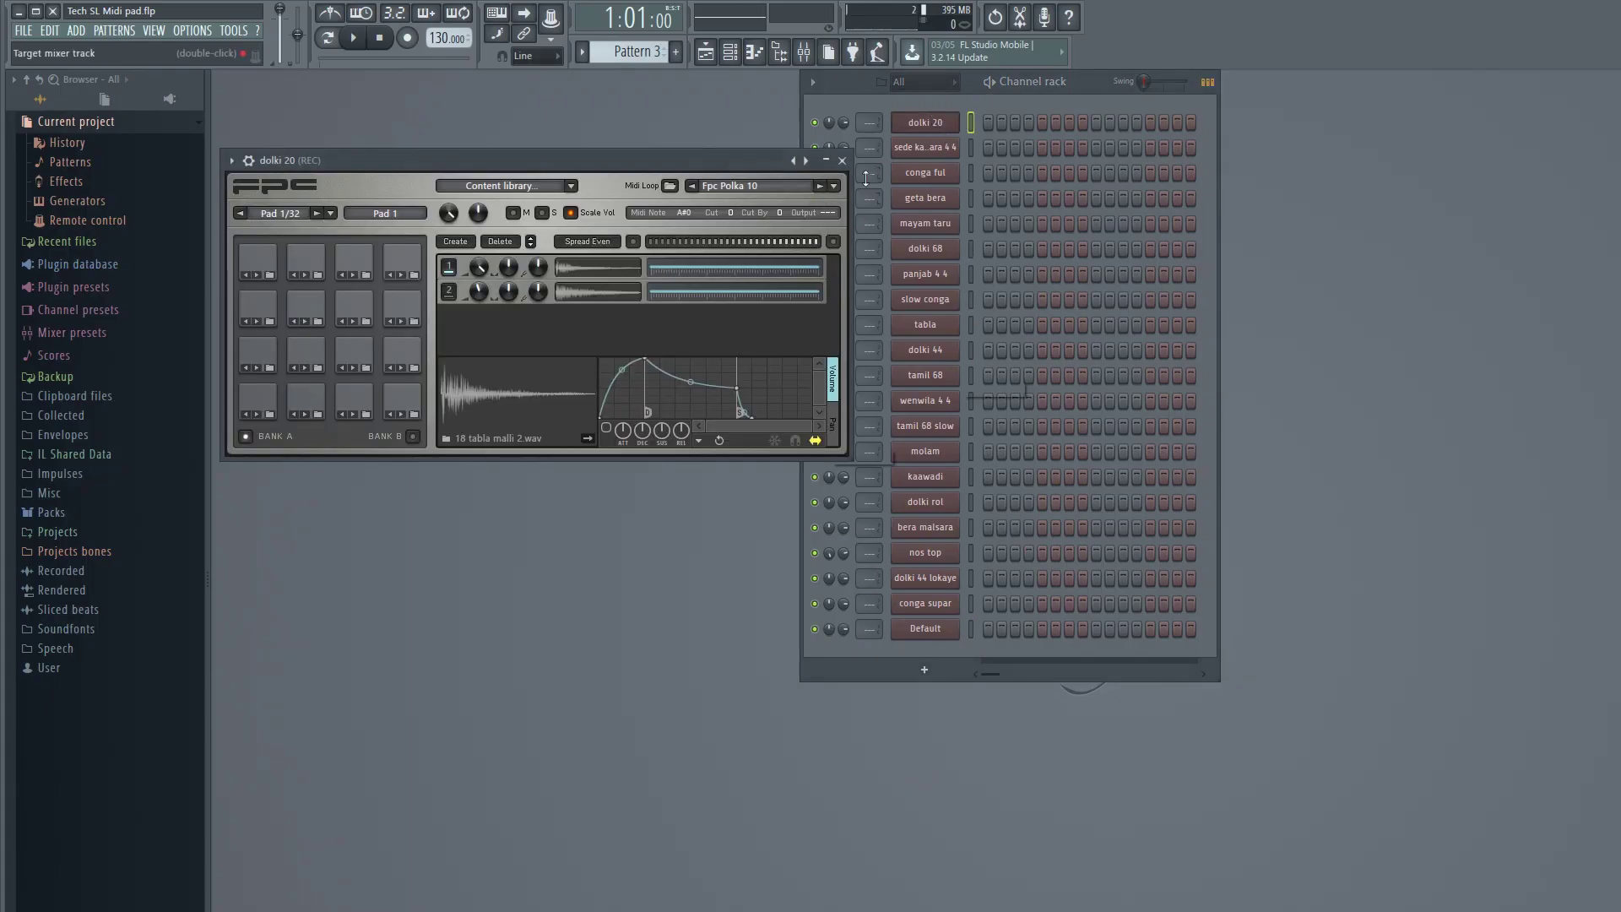
click(842, 160)
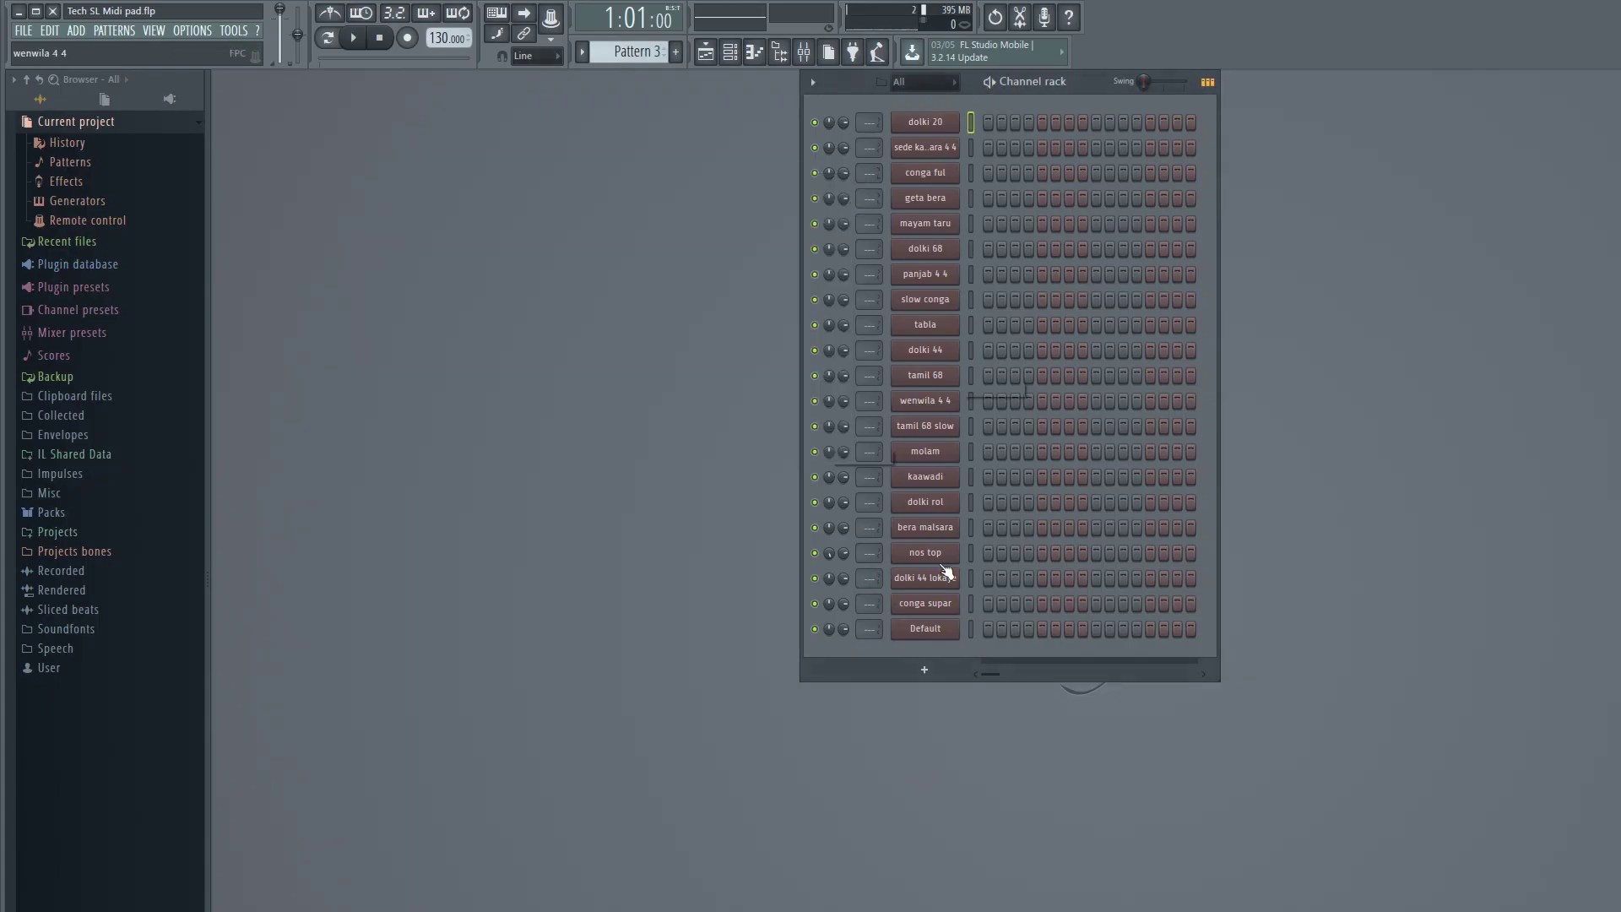
click(929, 671)
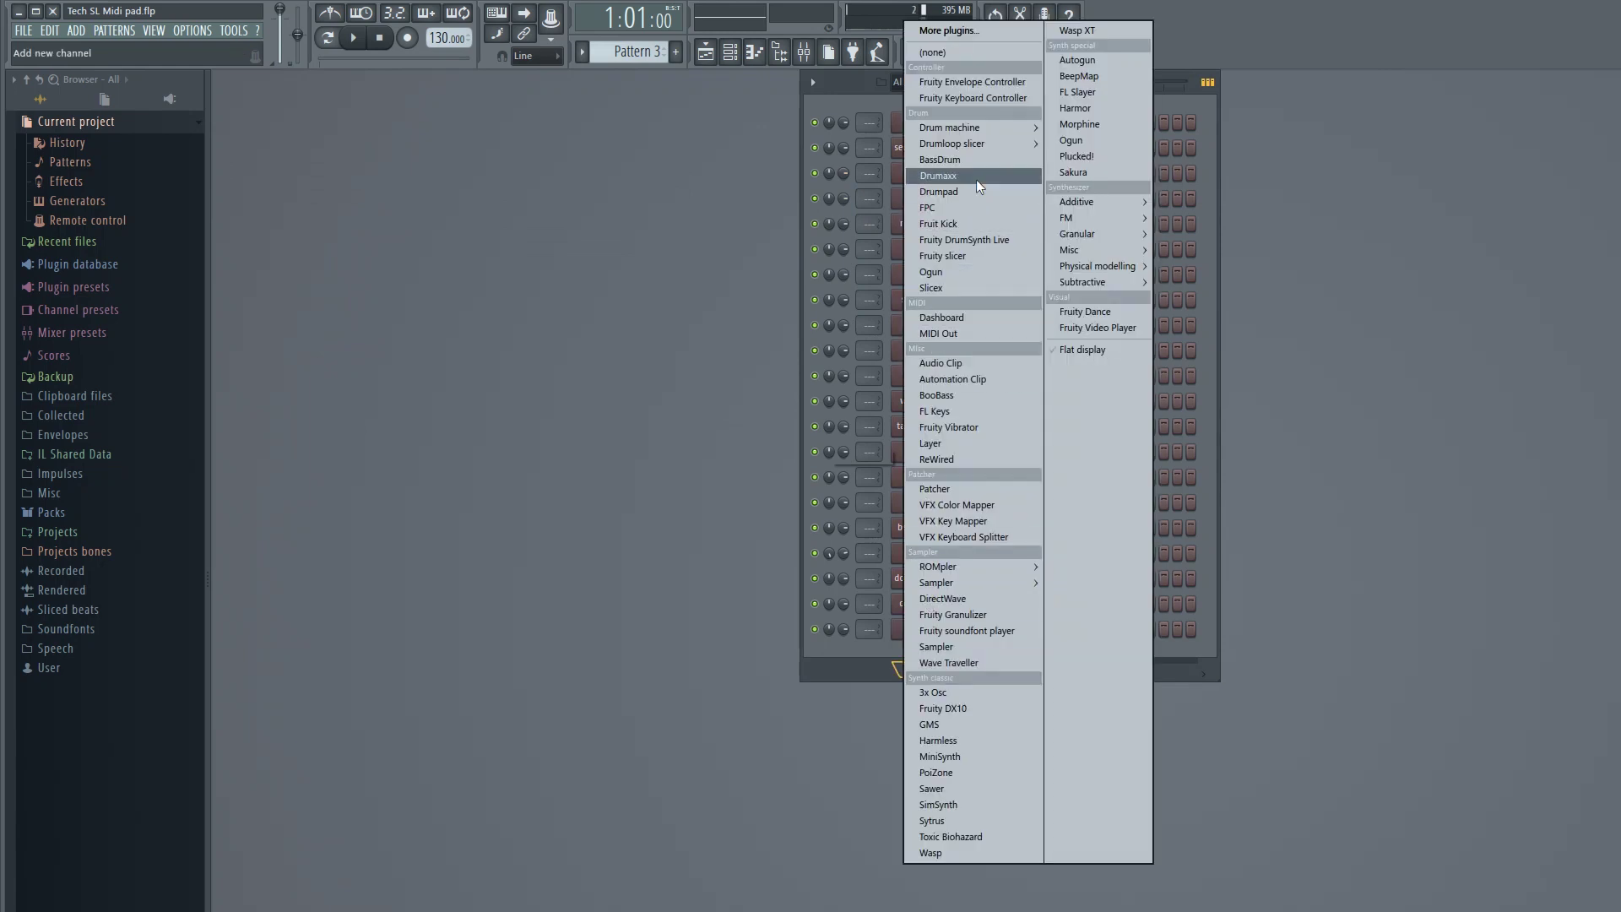
click(988, 214)
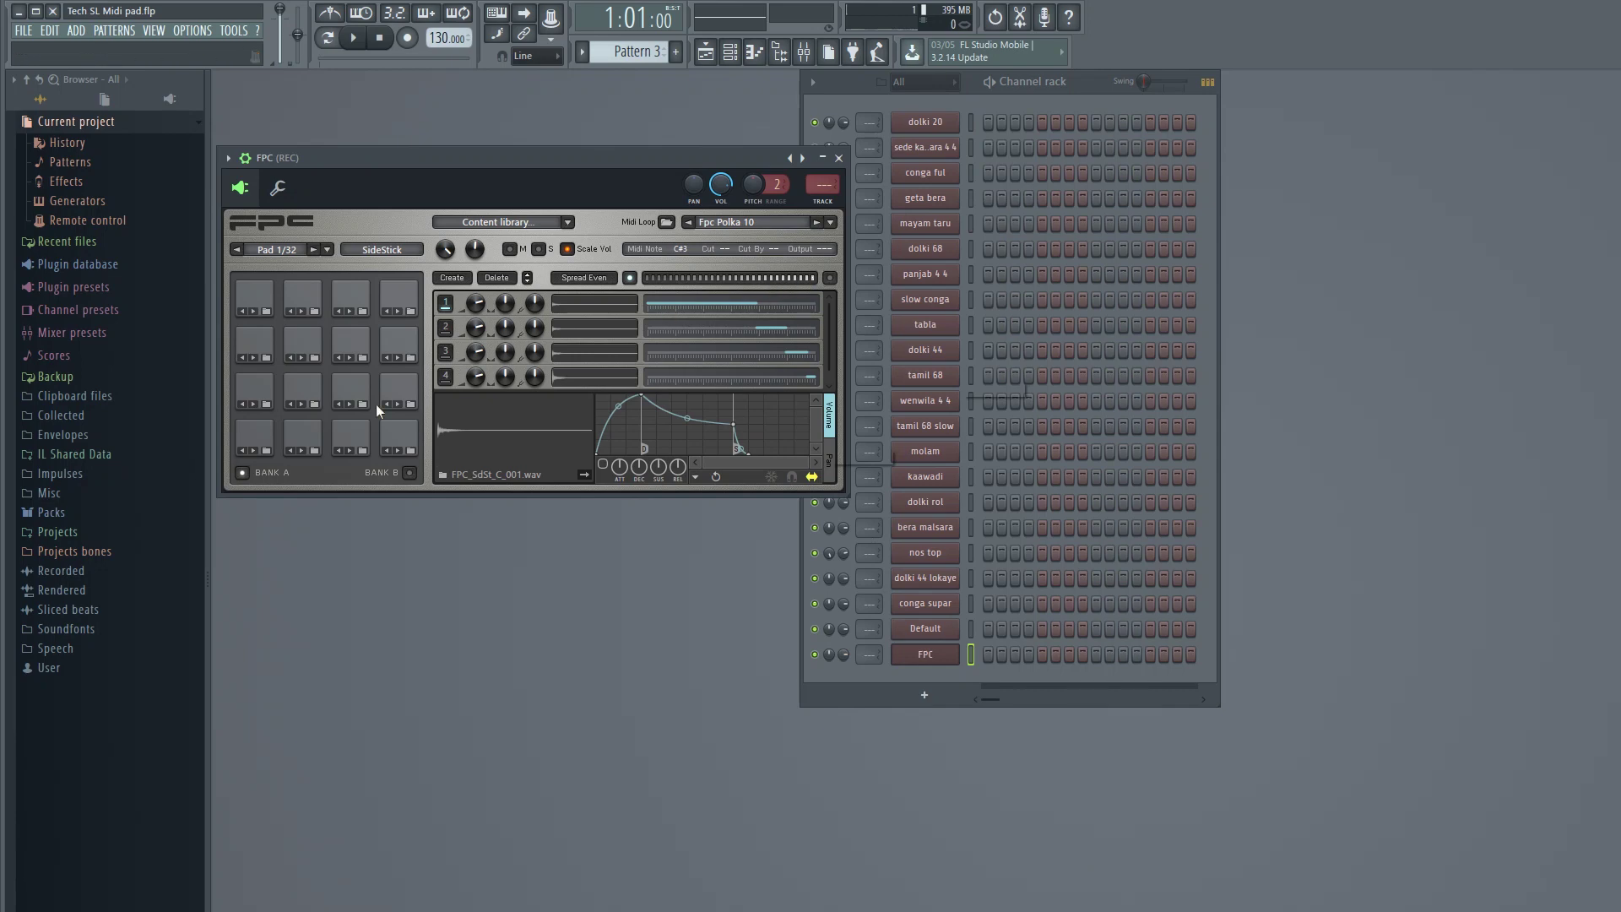
- Audition the default drum kit on the two lower pad rows of the new FPC channel
click(308, 440)
click(353, 439)
click(398, 439)
click(396, 393)
click(352, 390)
click(306, 395)
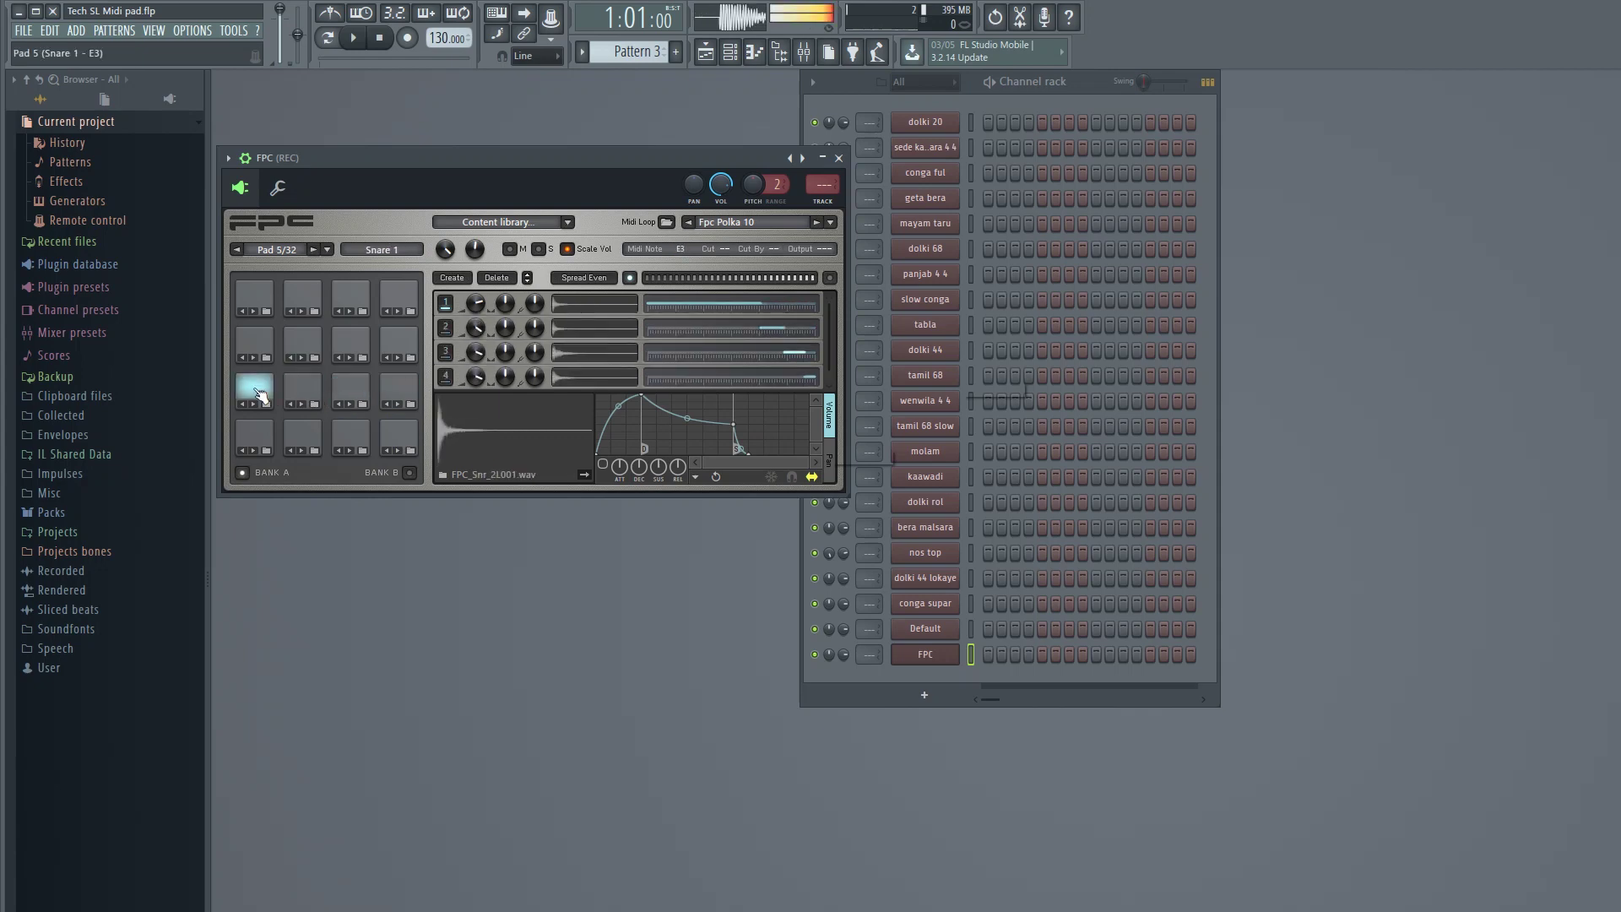
- Load the Empty preset into the new FPC channel
click(227, 159)
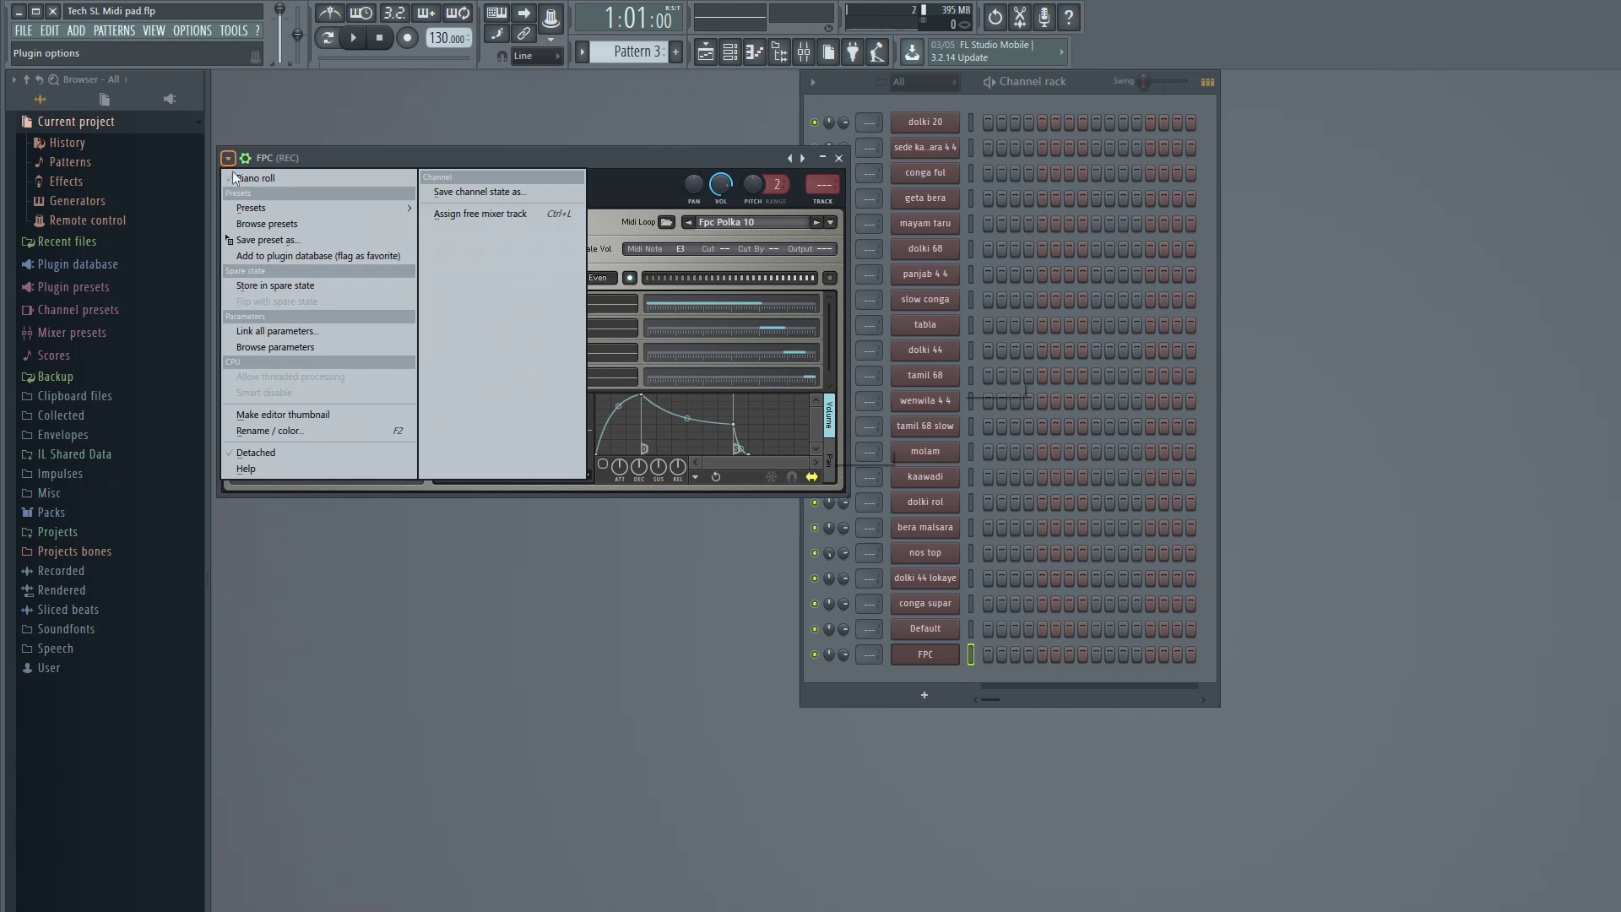
mouse_move(250, 213)
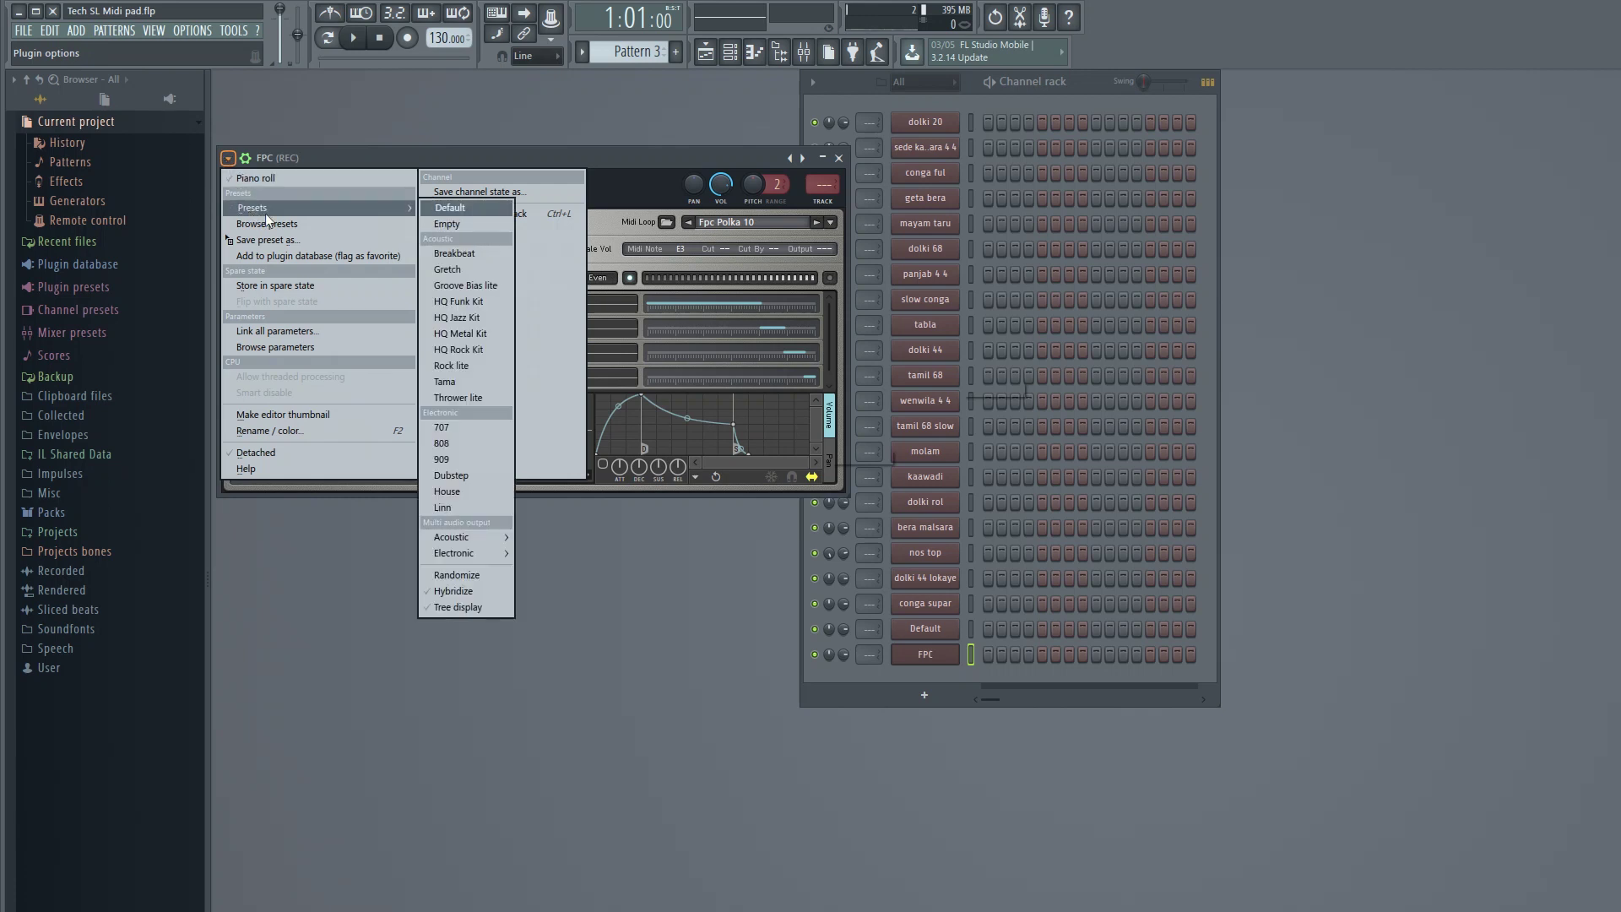
click(460, 223)
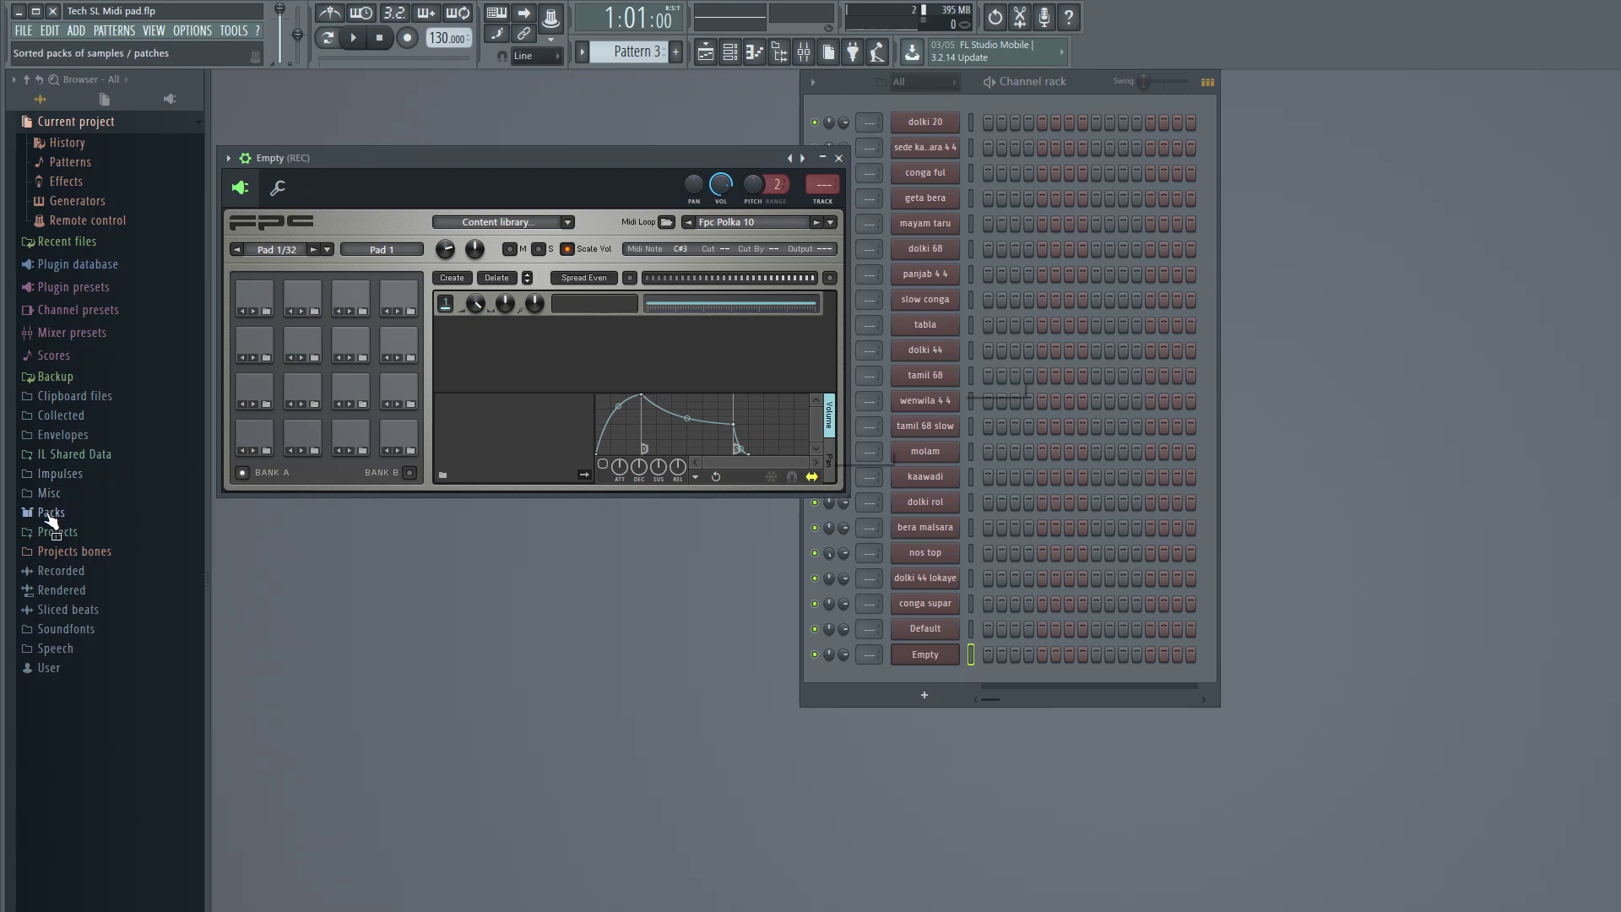
- Open the Packs folder and audition kick samples in Drums > Kicks, including 22in Kick, 707 Kick and Filtered Kick
click(50, 512)
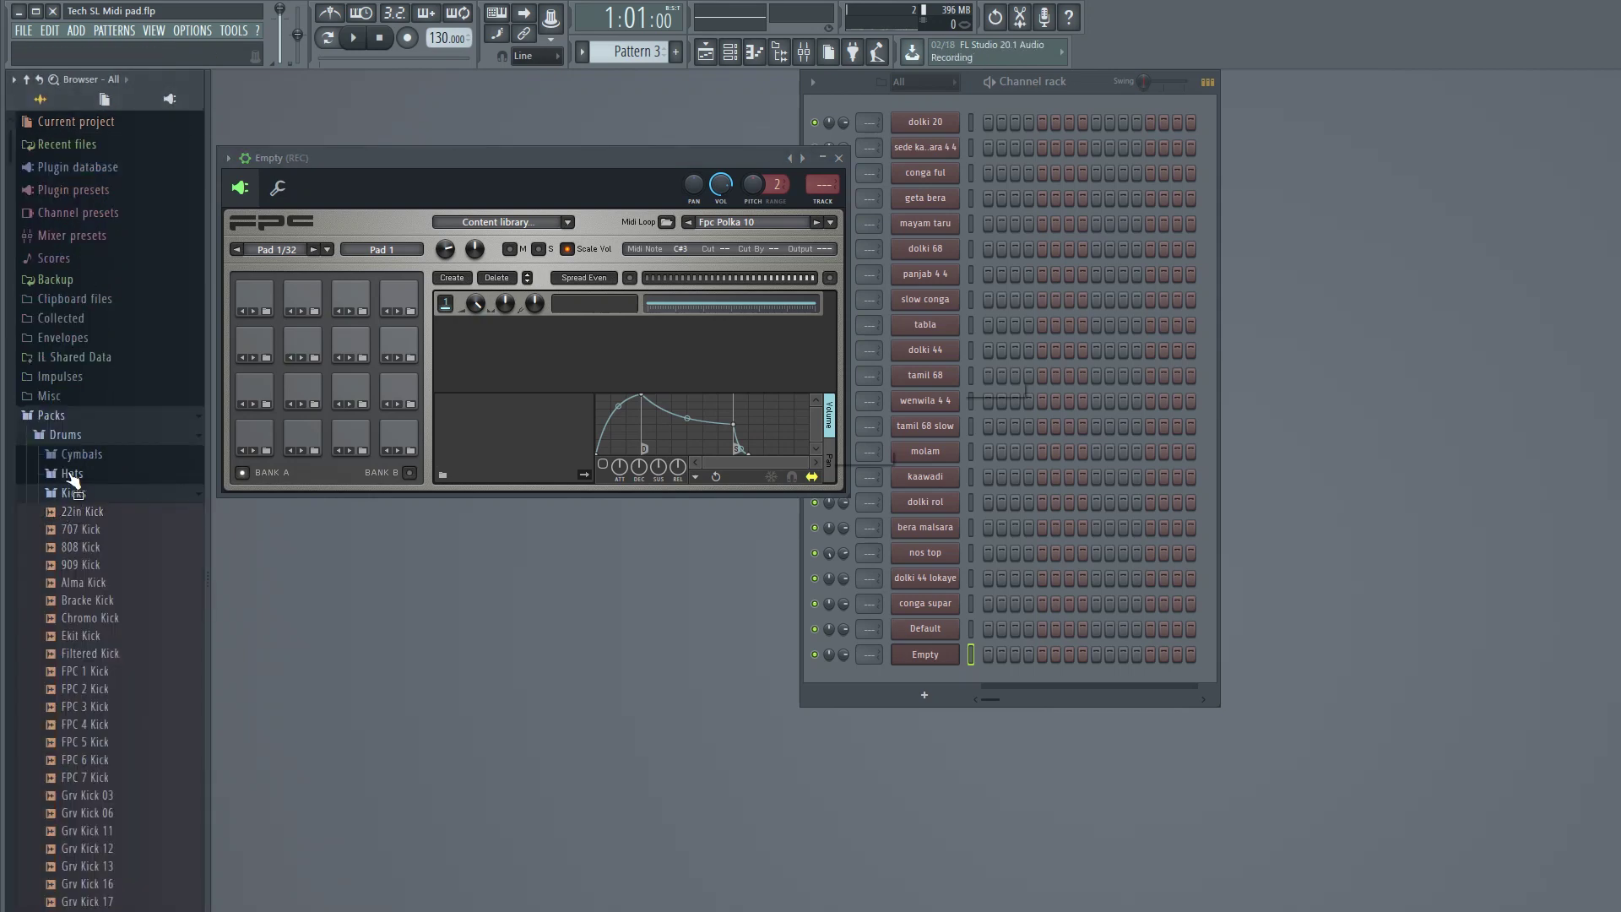
click(85, 511)
click(84, 529)
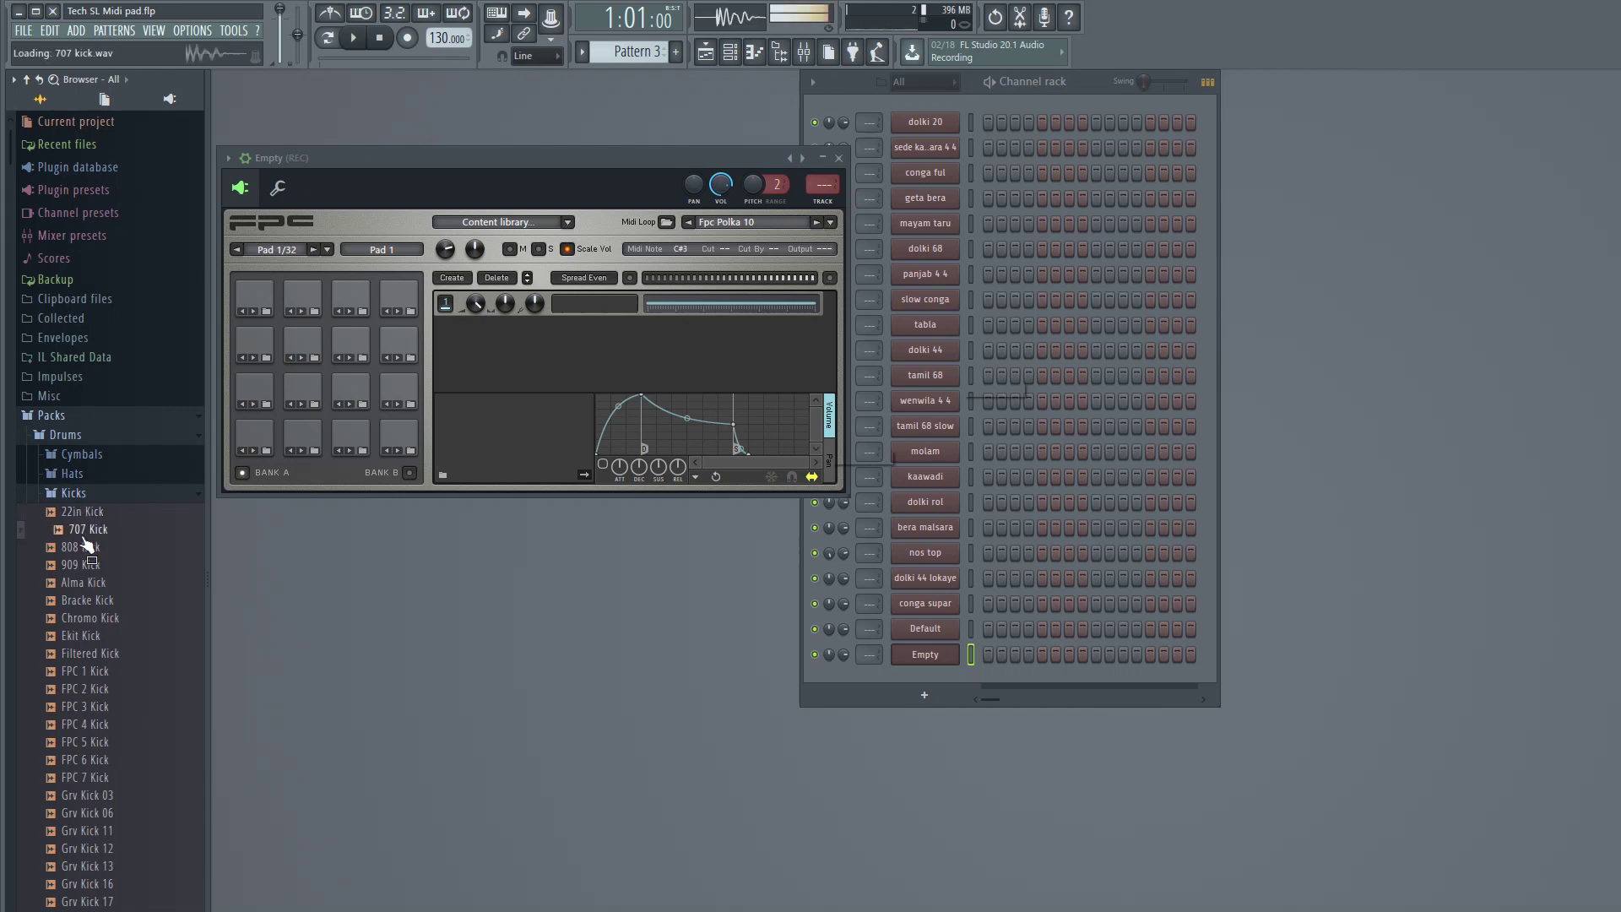
click(89, 529)
click(89, 655)
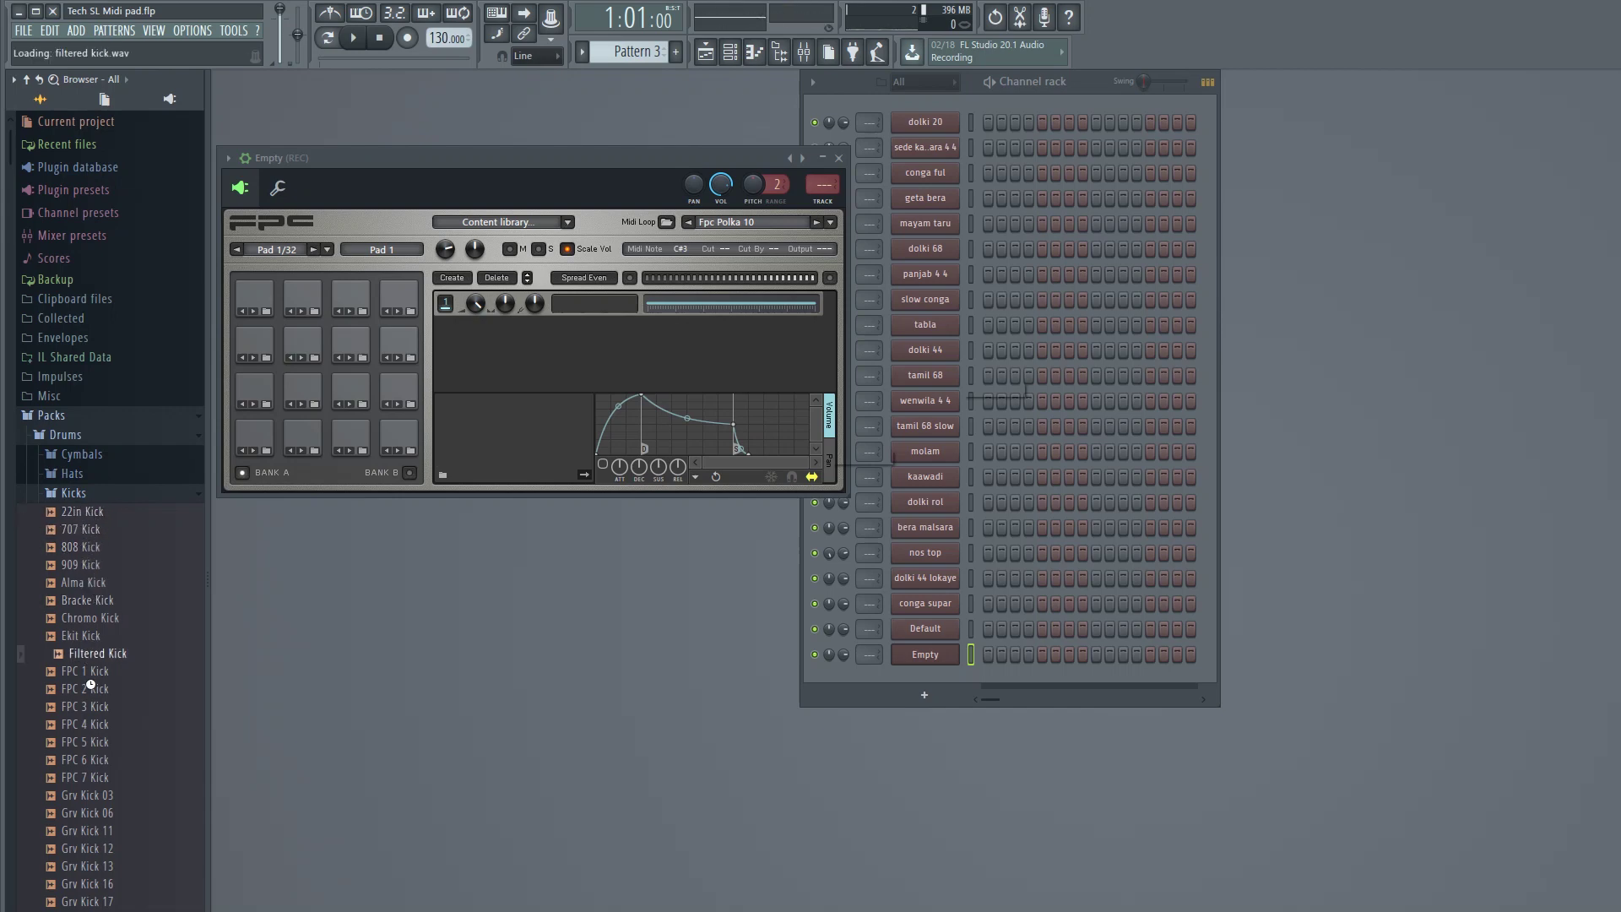
click(95, 708)
click(84, 511)
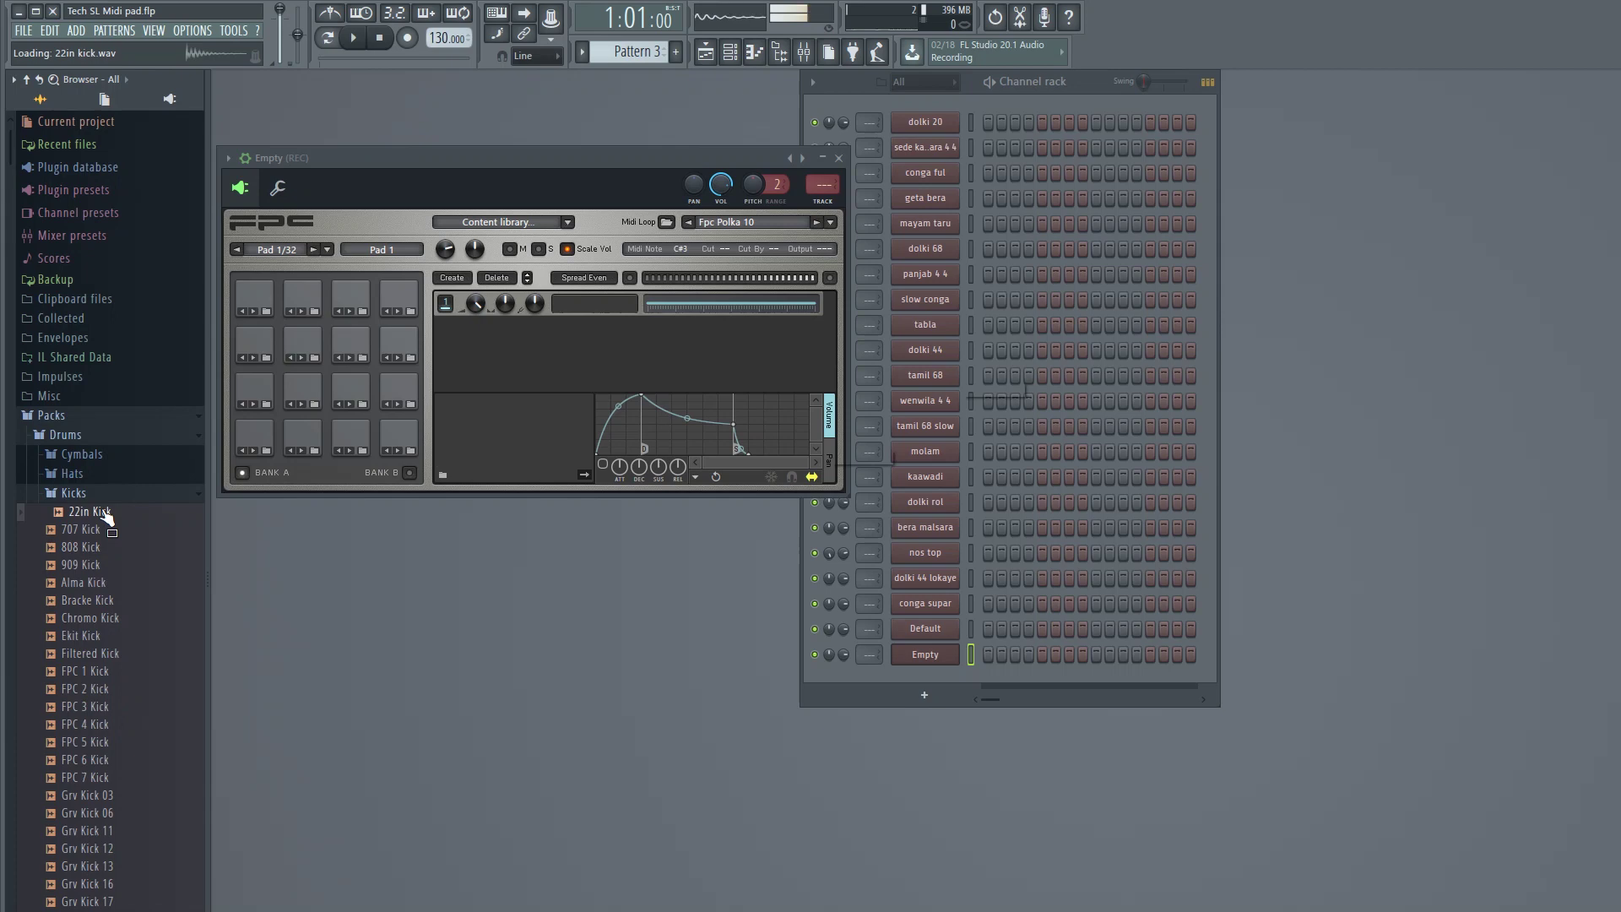
- Assign the 808 Kick sample to pad 1 of the empty FPC kit and play the pad
click(92, 529)
click(93, 547)
drag(96, 553, 255, 434)
click(253, 434)
click(253, 435)
- Assign the 22in Kick sample to FPC pad 5 and play the pad
click(94, 512)
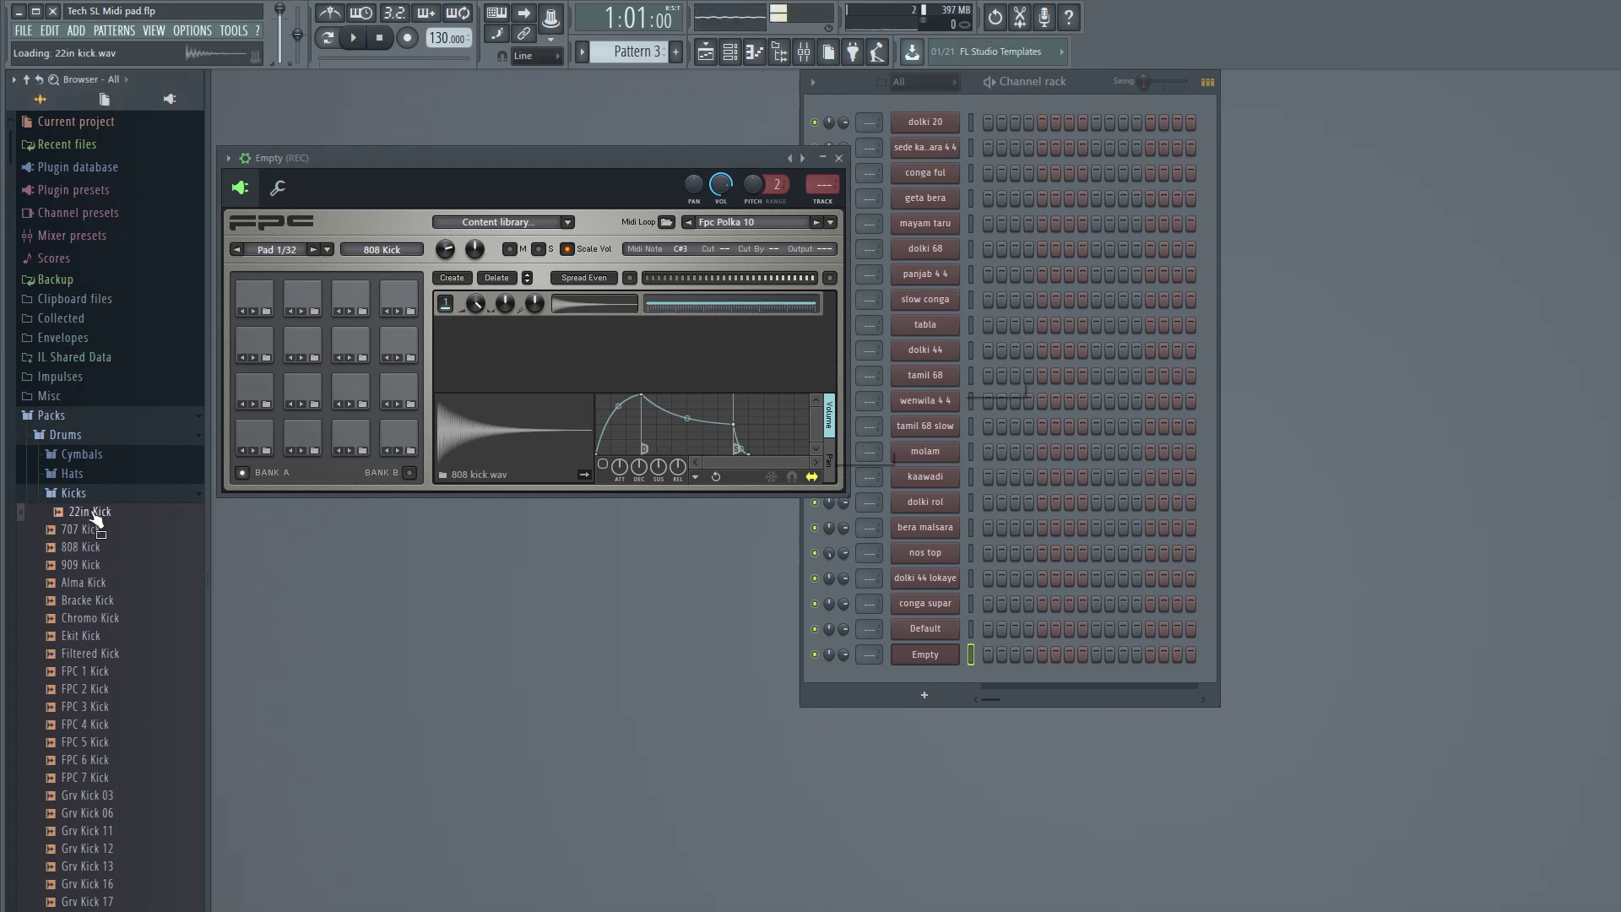
drag(224, 441, 258, 390)
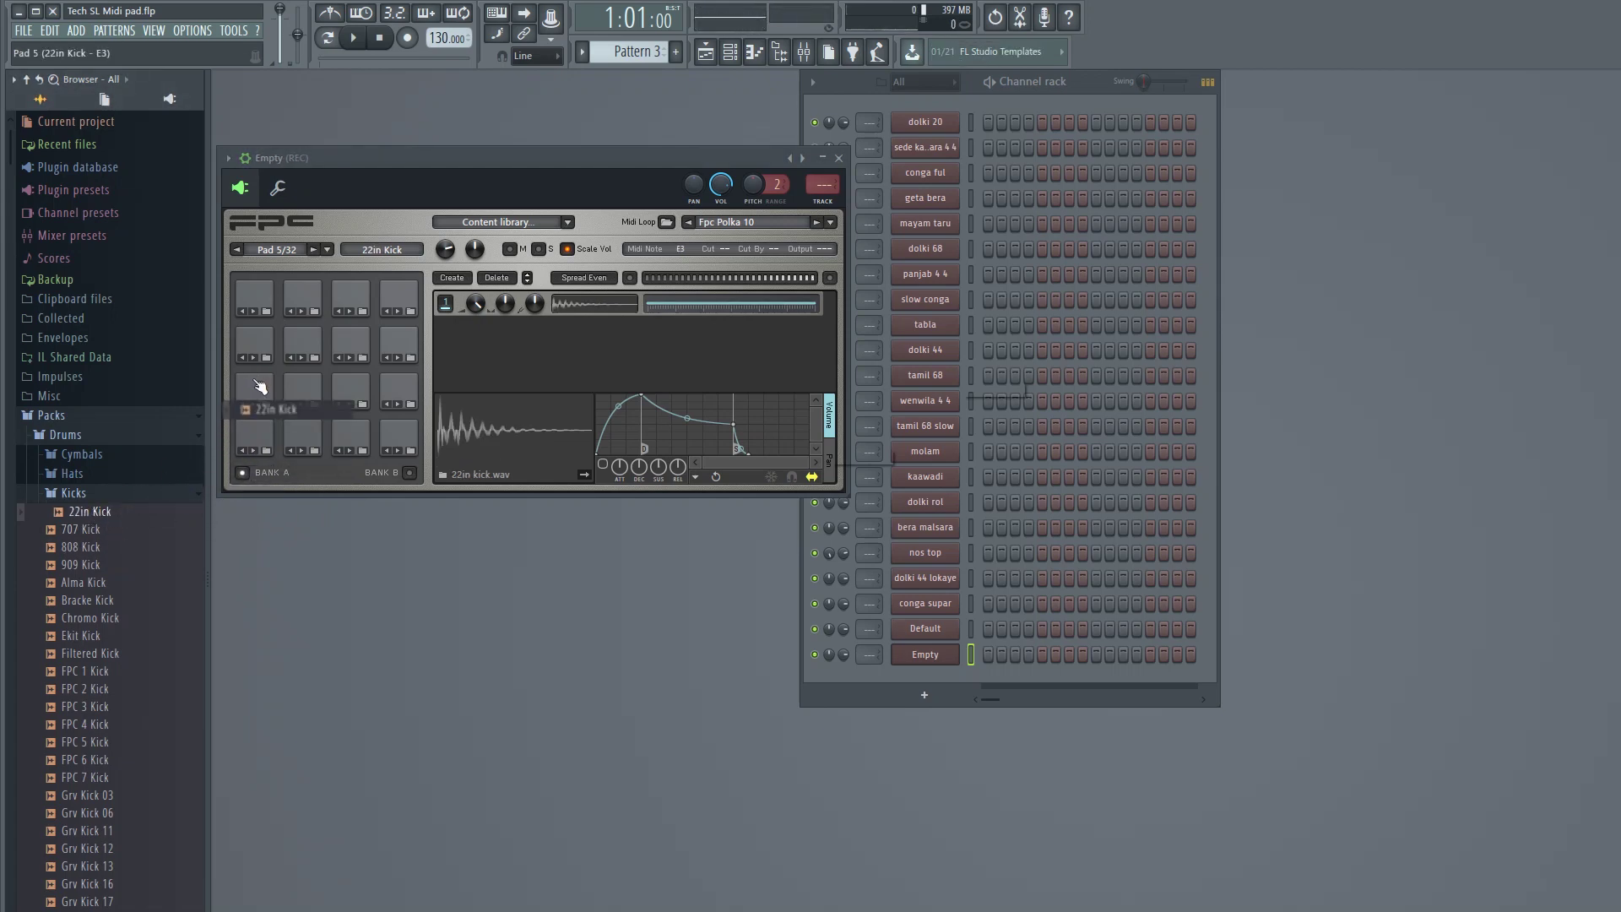
click(258, 390)
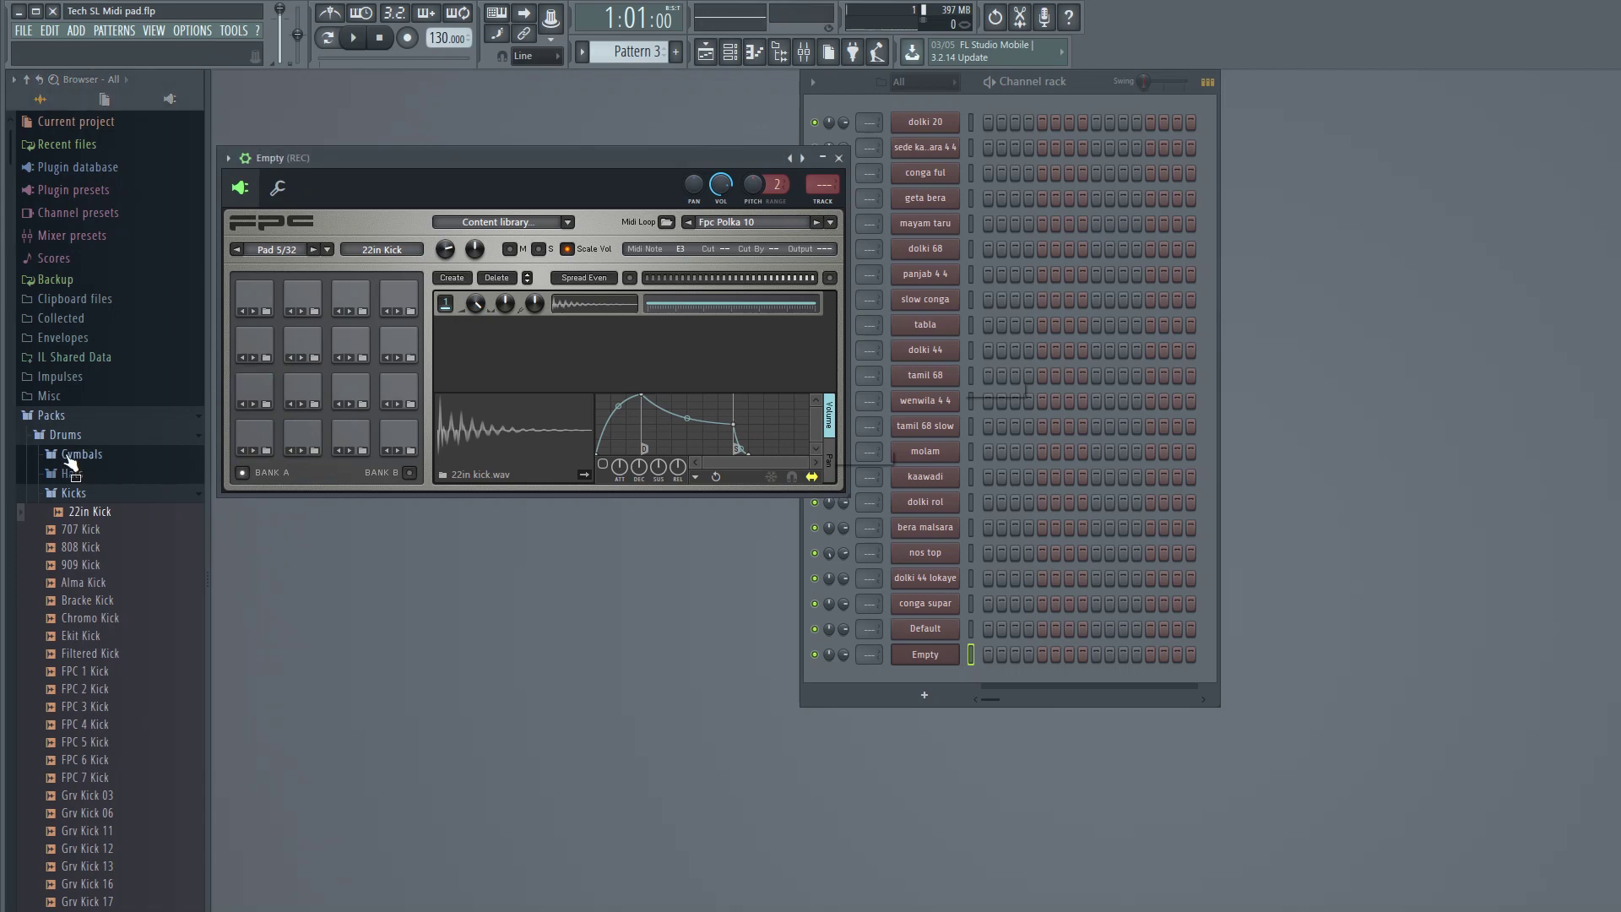
- Assign the 707 Crash sample from the Cymbals folder to pad 8 and 707 Ride to pad 7
click(72, 456)
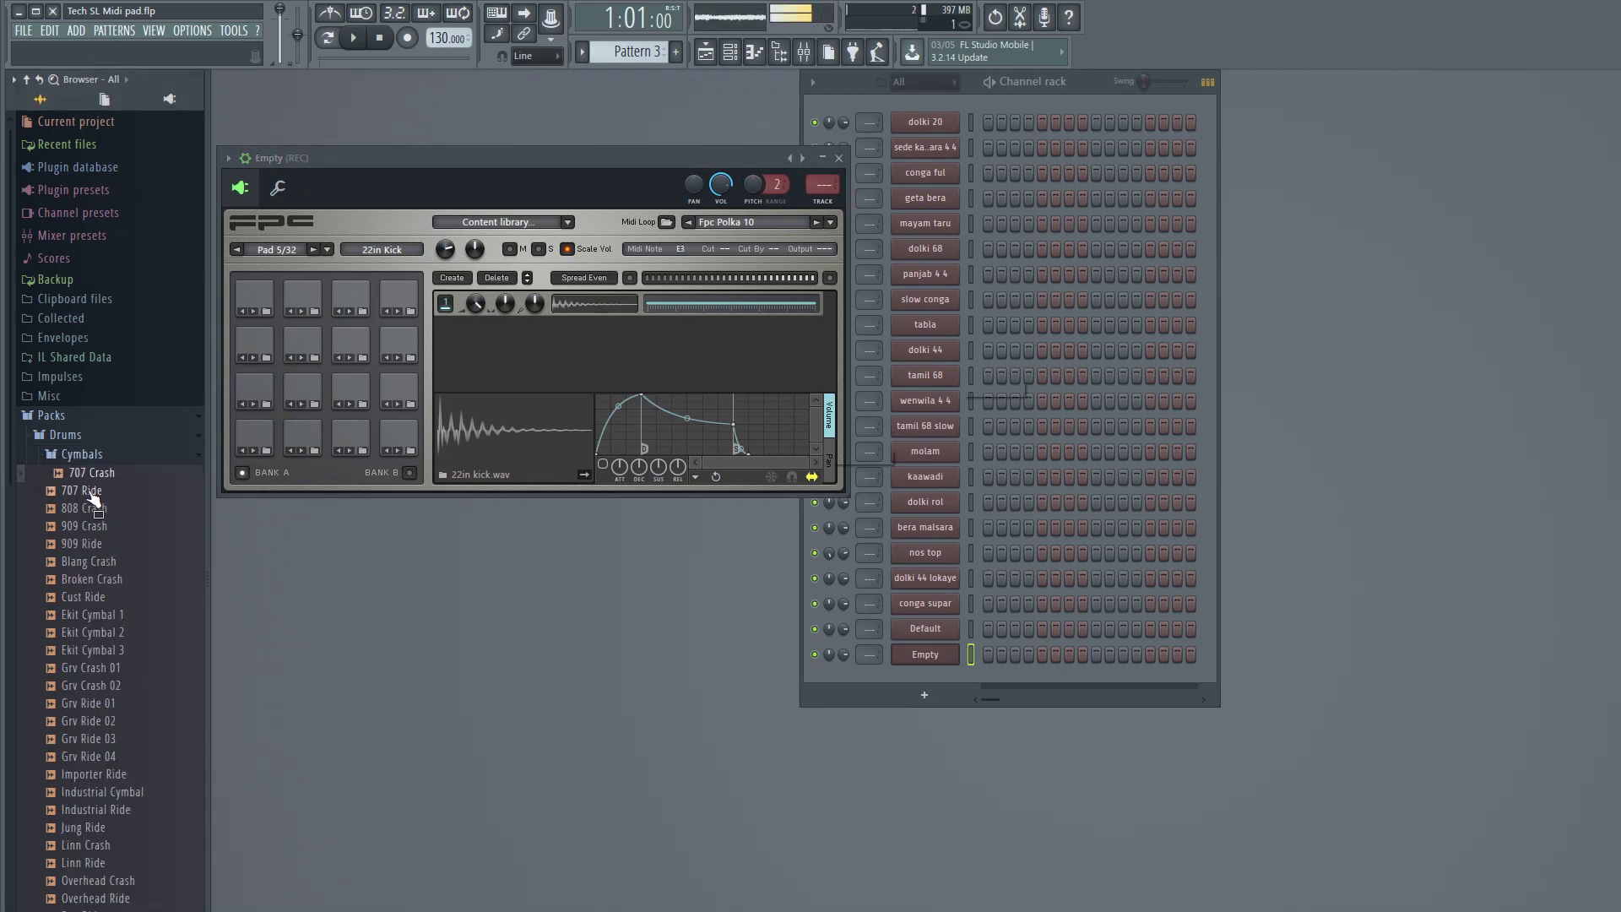
drag(237, 441, 398, 389)
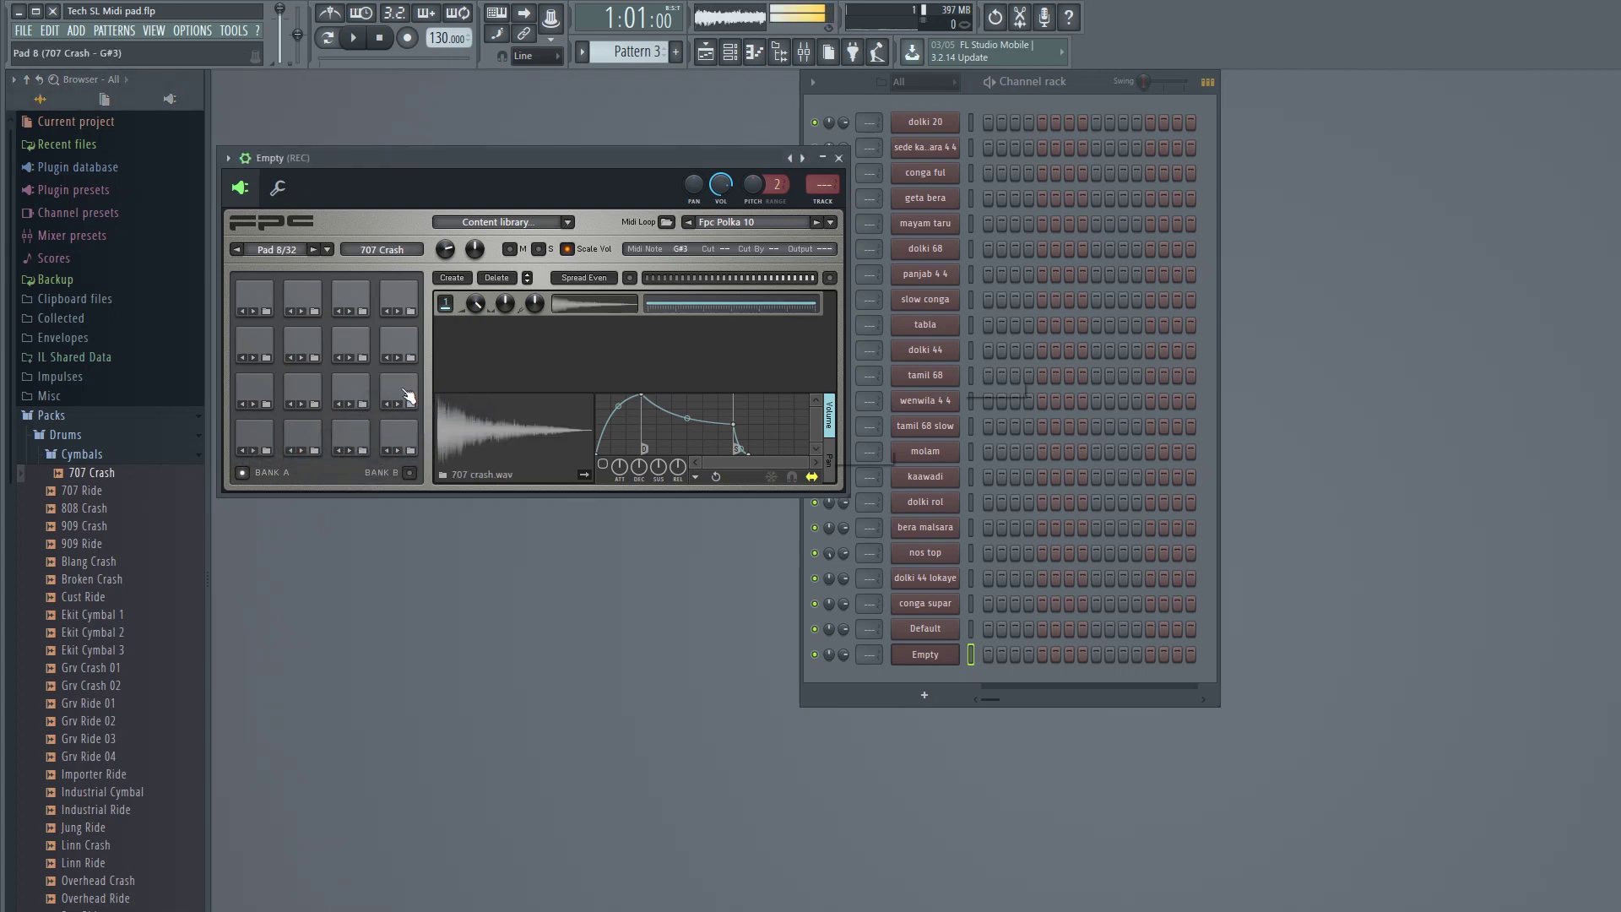
click(87, 494)
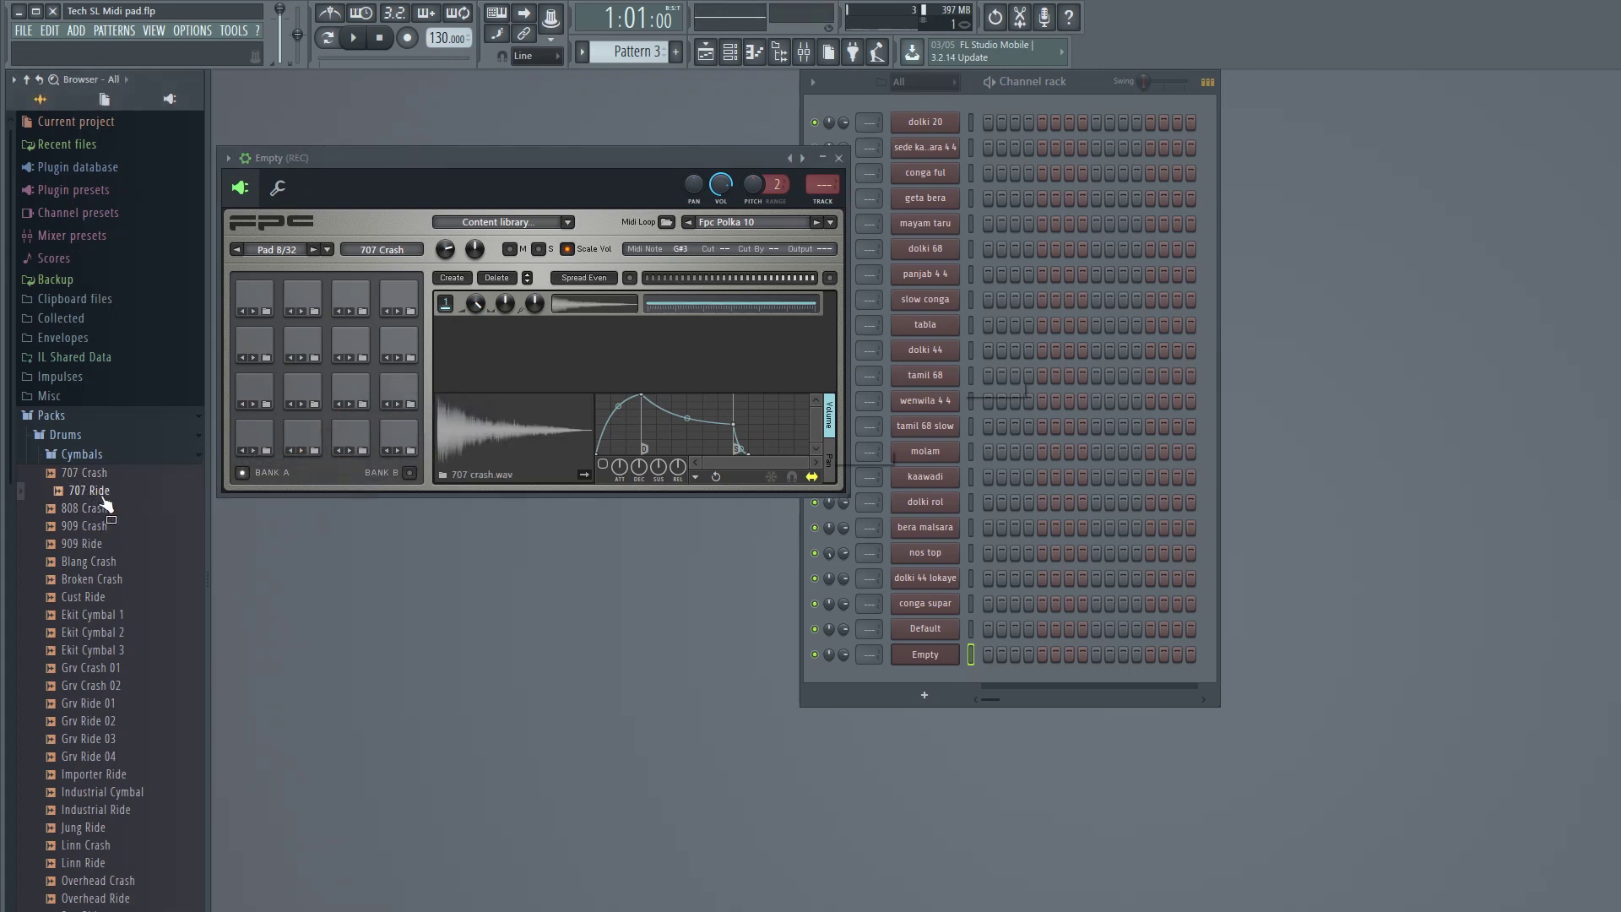
drag(283, 460, 338, 386)
click(350, 392)
- Audition further crash, ride and Ekit cymbal samples and assign Grv Ride 04 to FPC pad 3
click(108, 509)
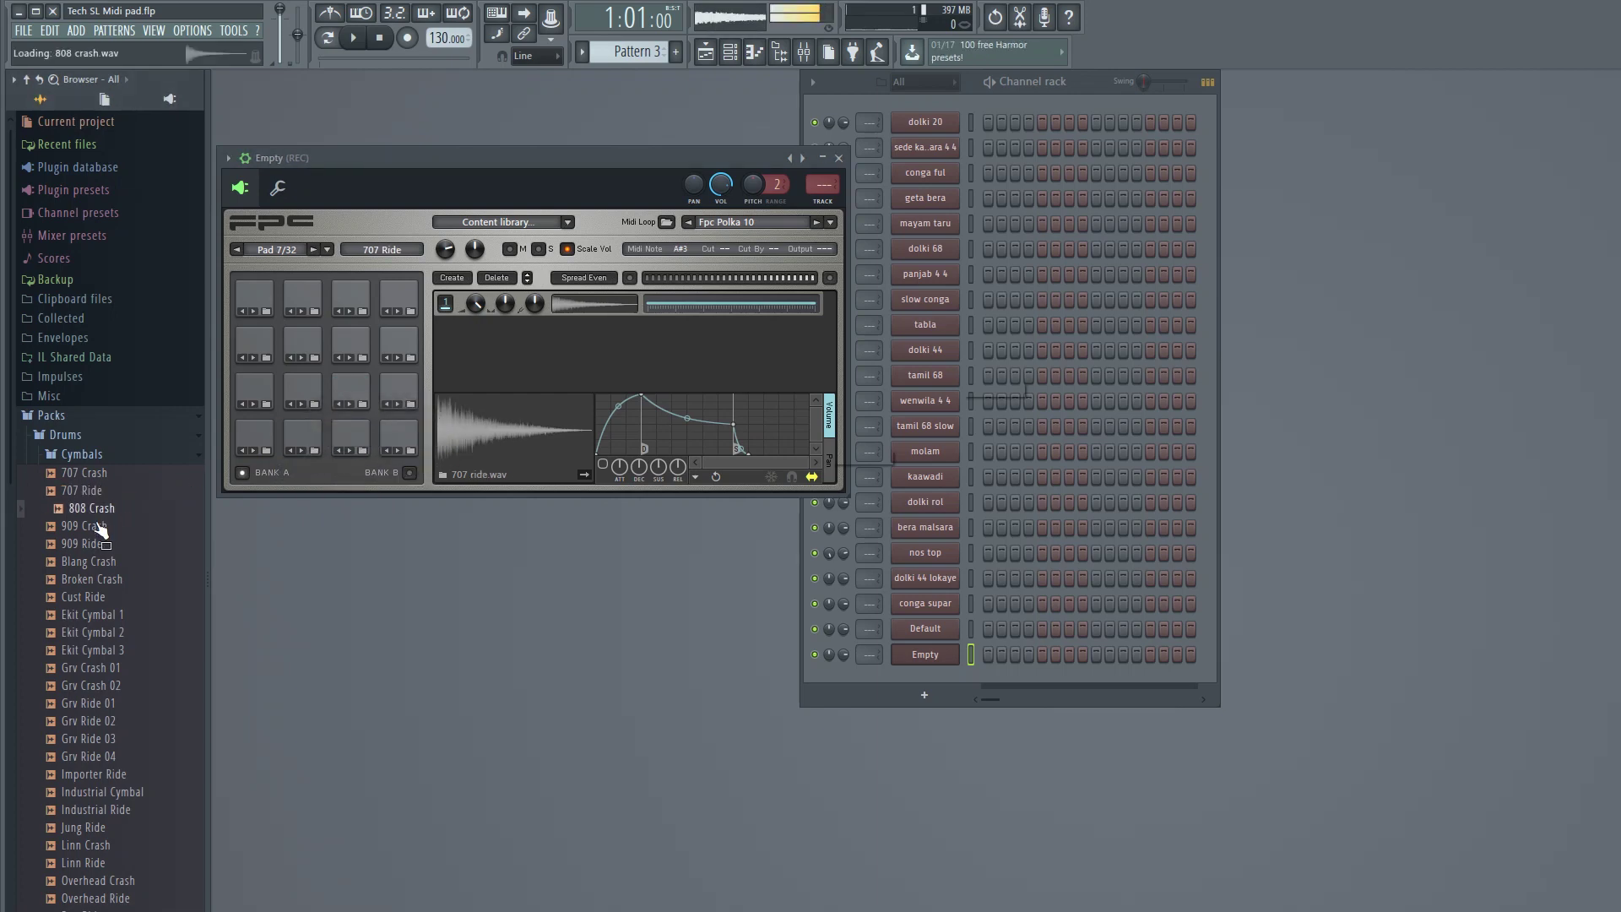
click(99, 561)
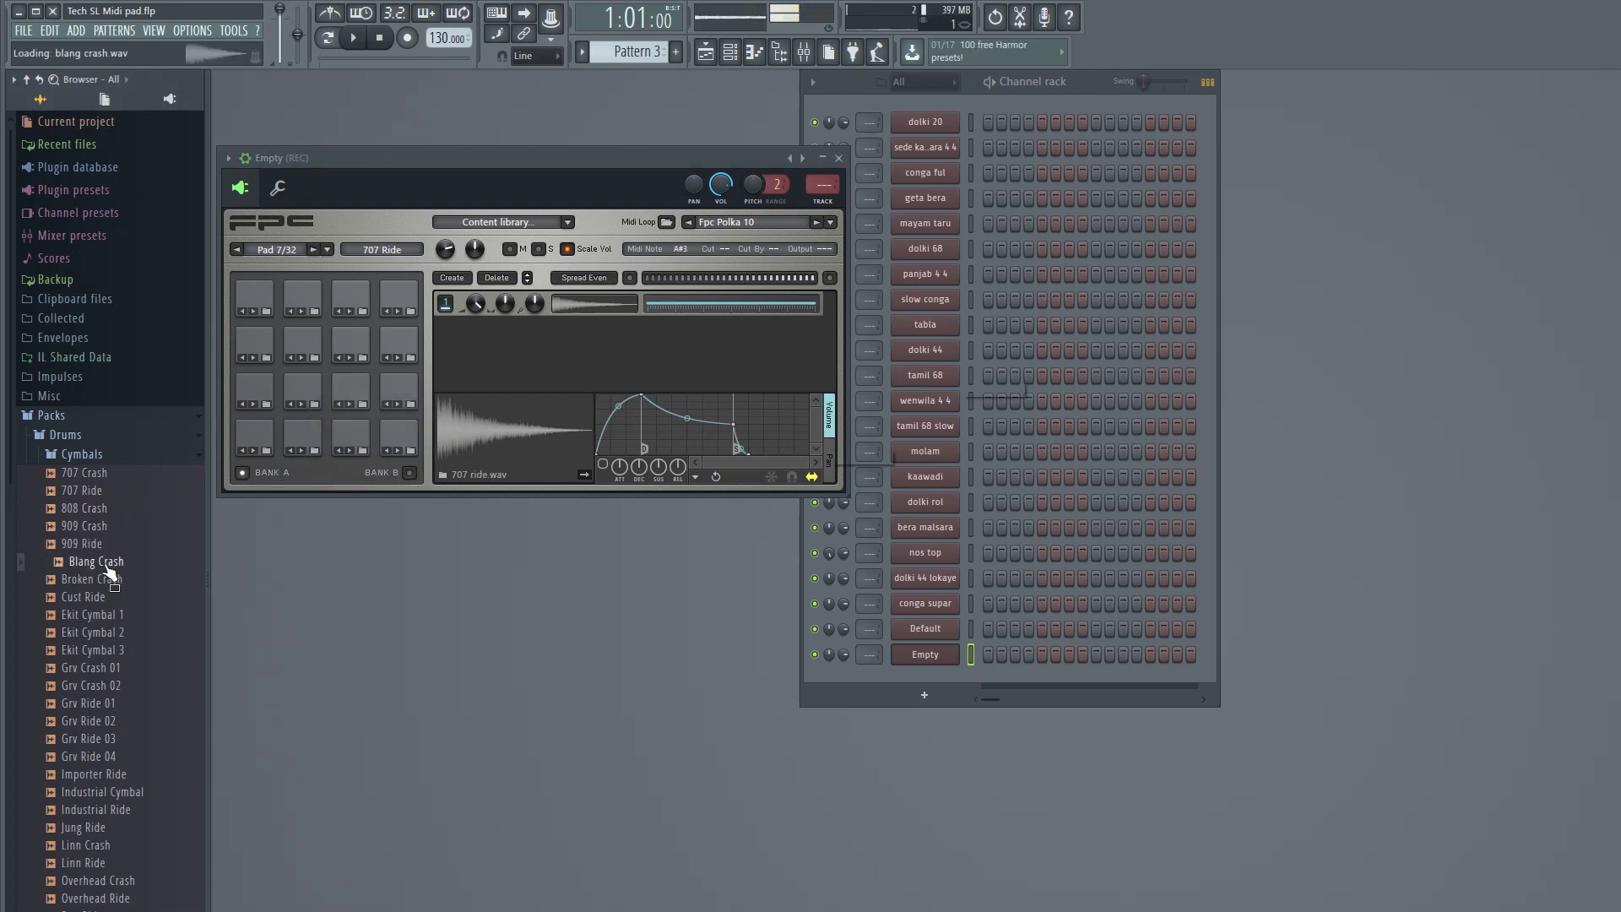
click(111, 581)
click(106, 596)
click(108, 632)
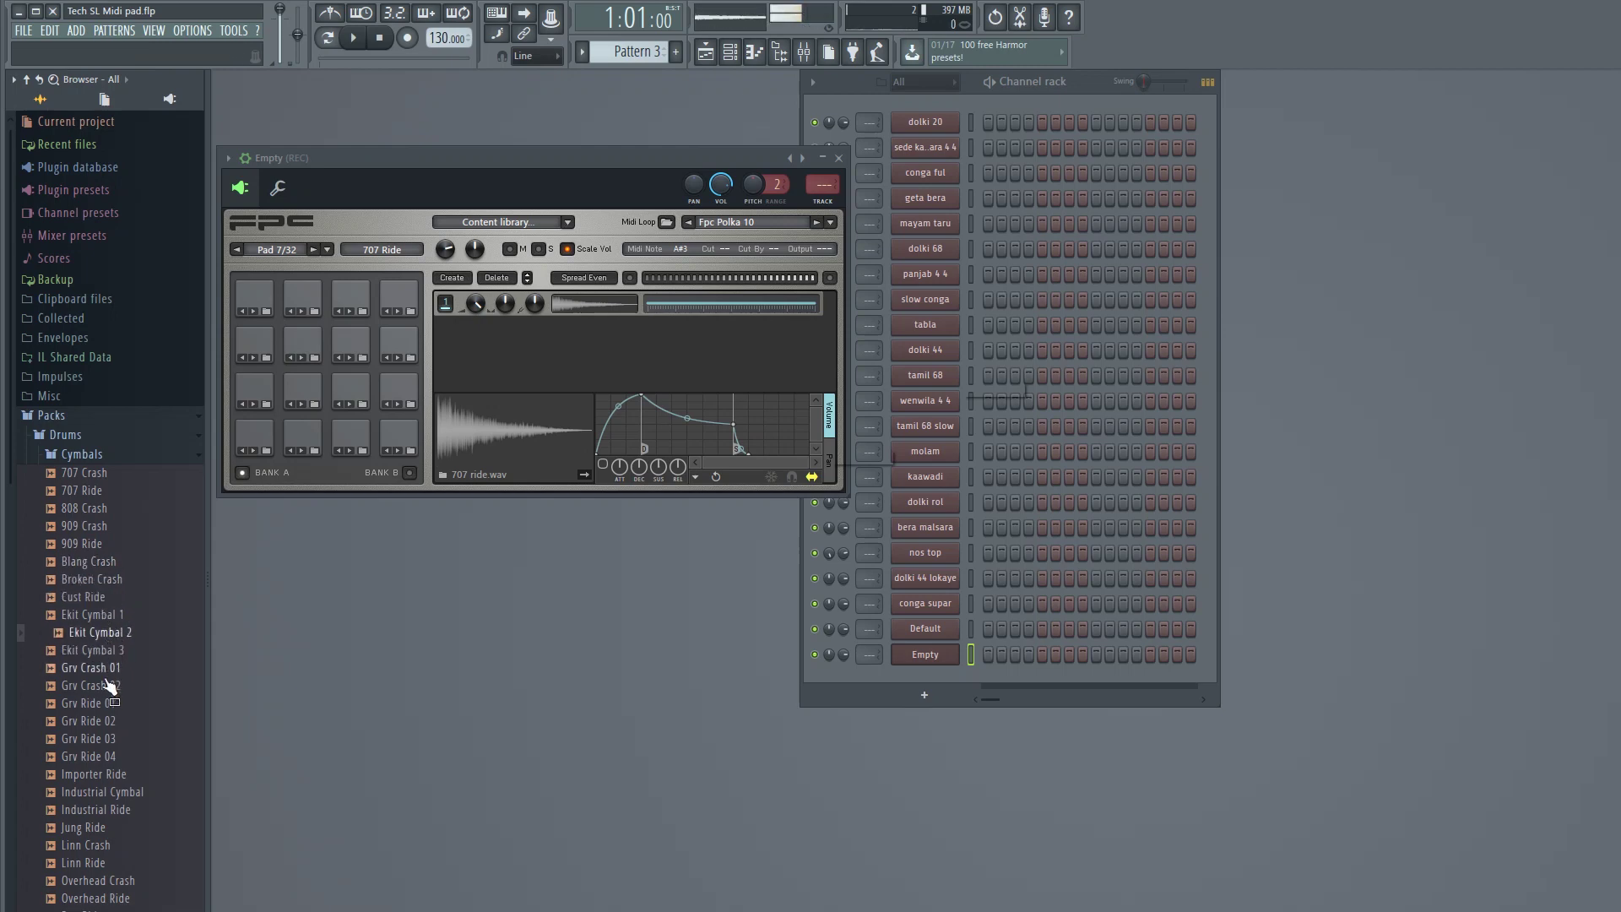
click(106, 684)
click(103, 667)
click(101, 726)
click(105, 740)
click(106, 759)
drag(114, 759, 353, 434)
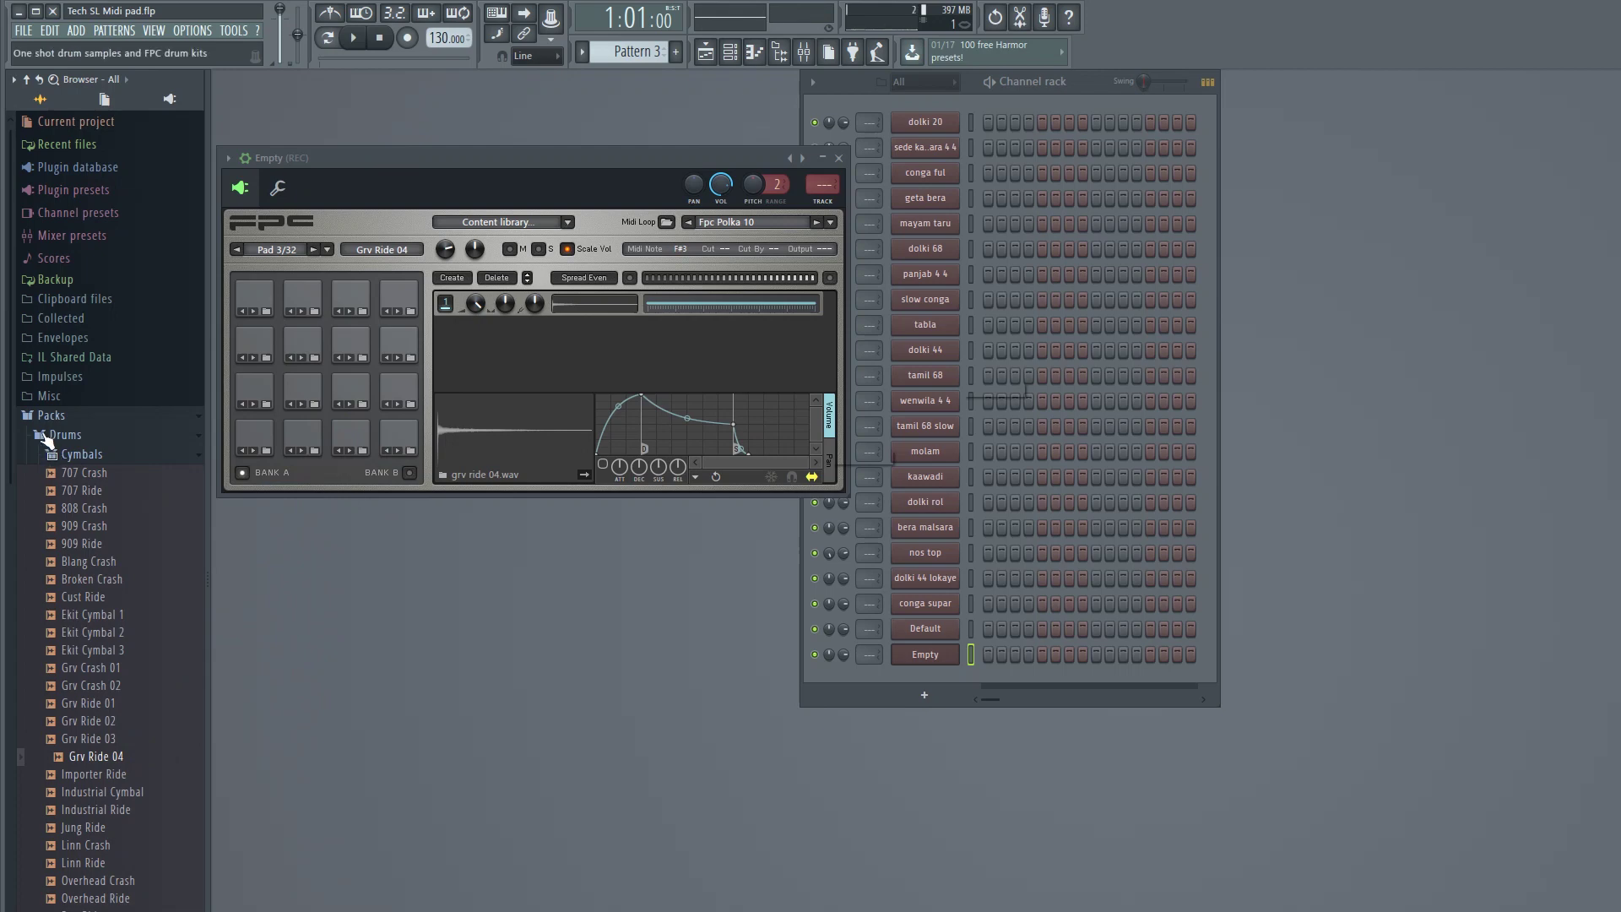
- Browse the Hats, Percussion and Toms folders of the Drums pack and assign Titey Tom to FPC pad 2
click(44, 435)
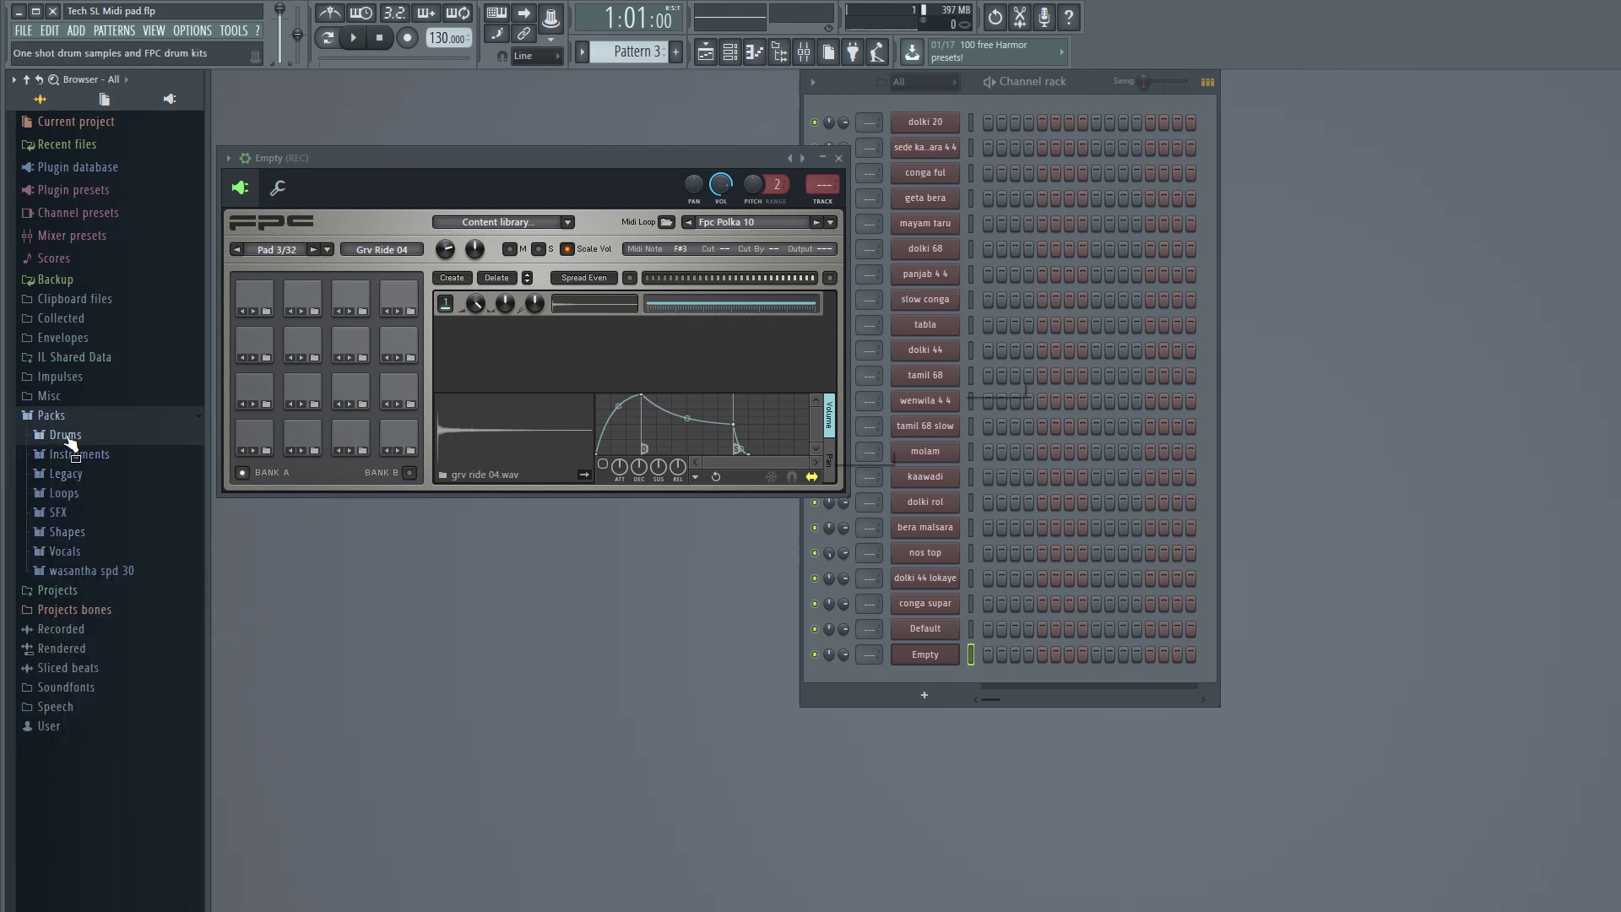
click(68, 434)
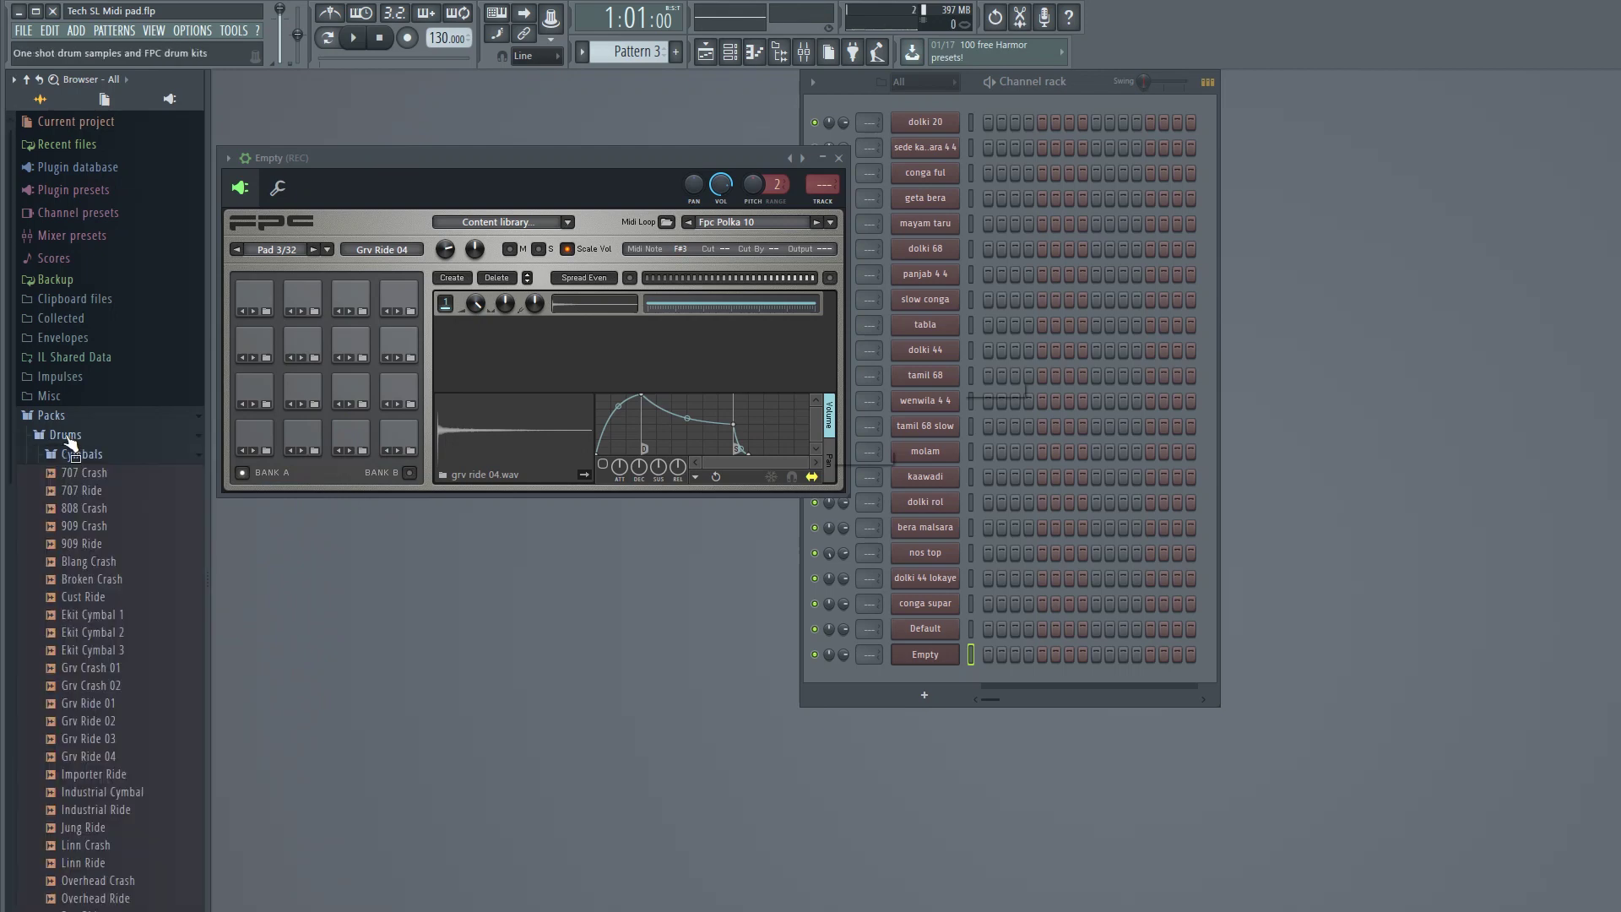
scroll(86, 667, down, 5)
click(82, 666)
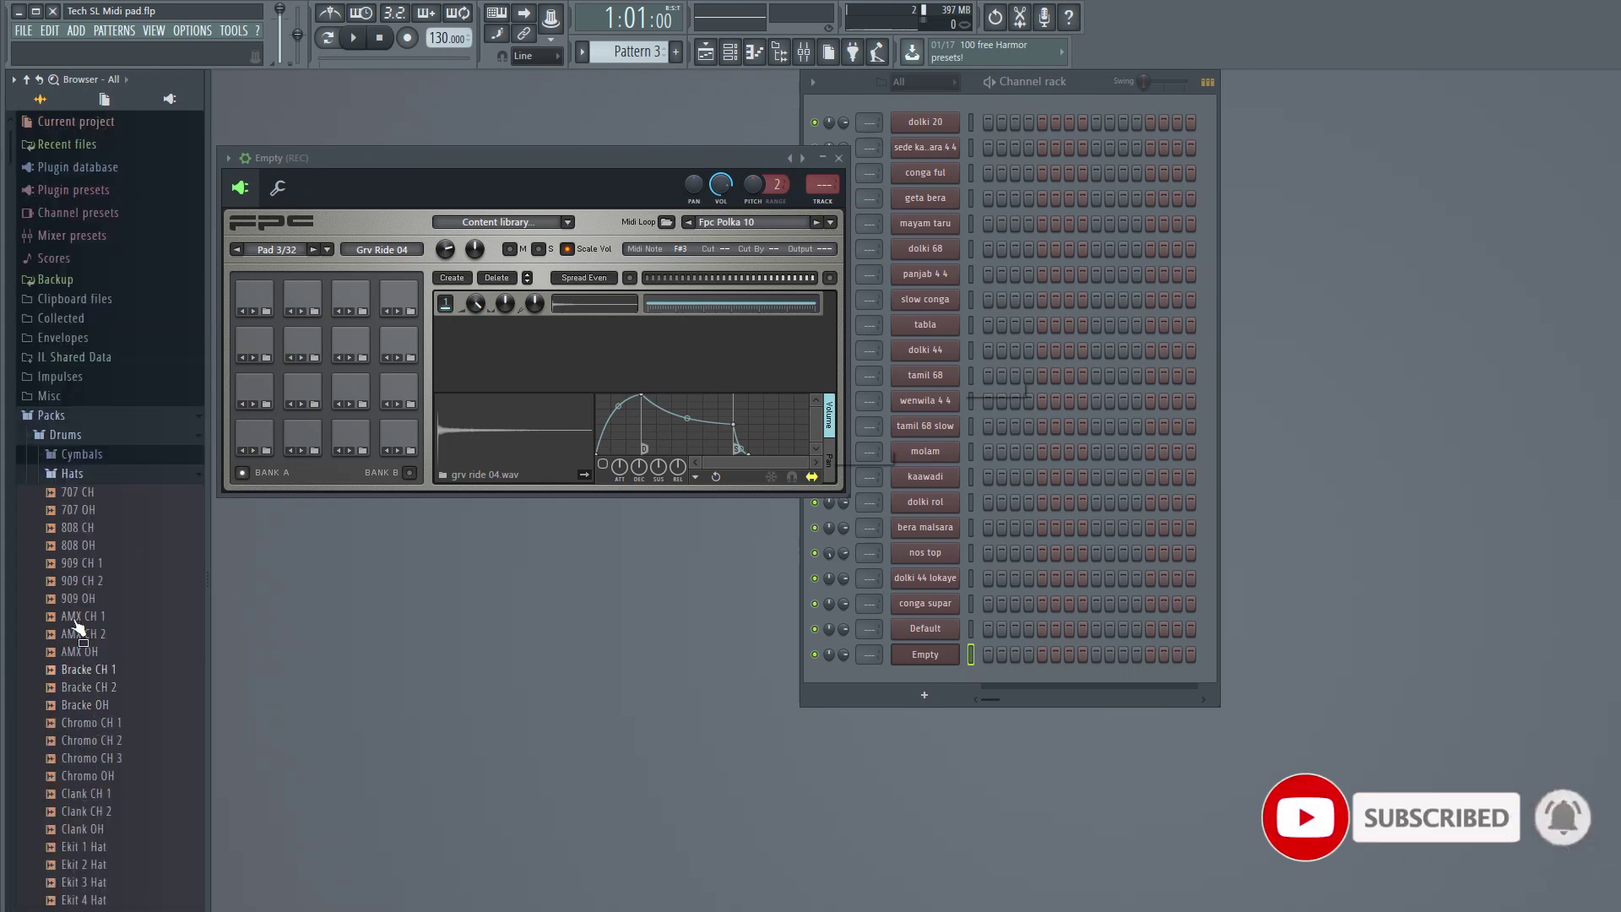
click(90, 477)
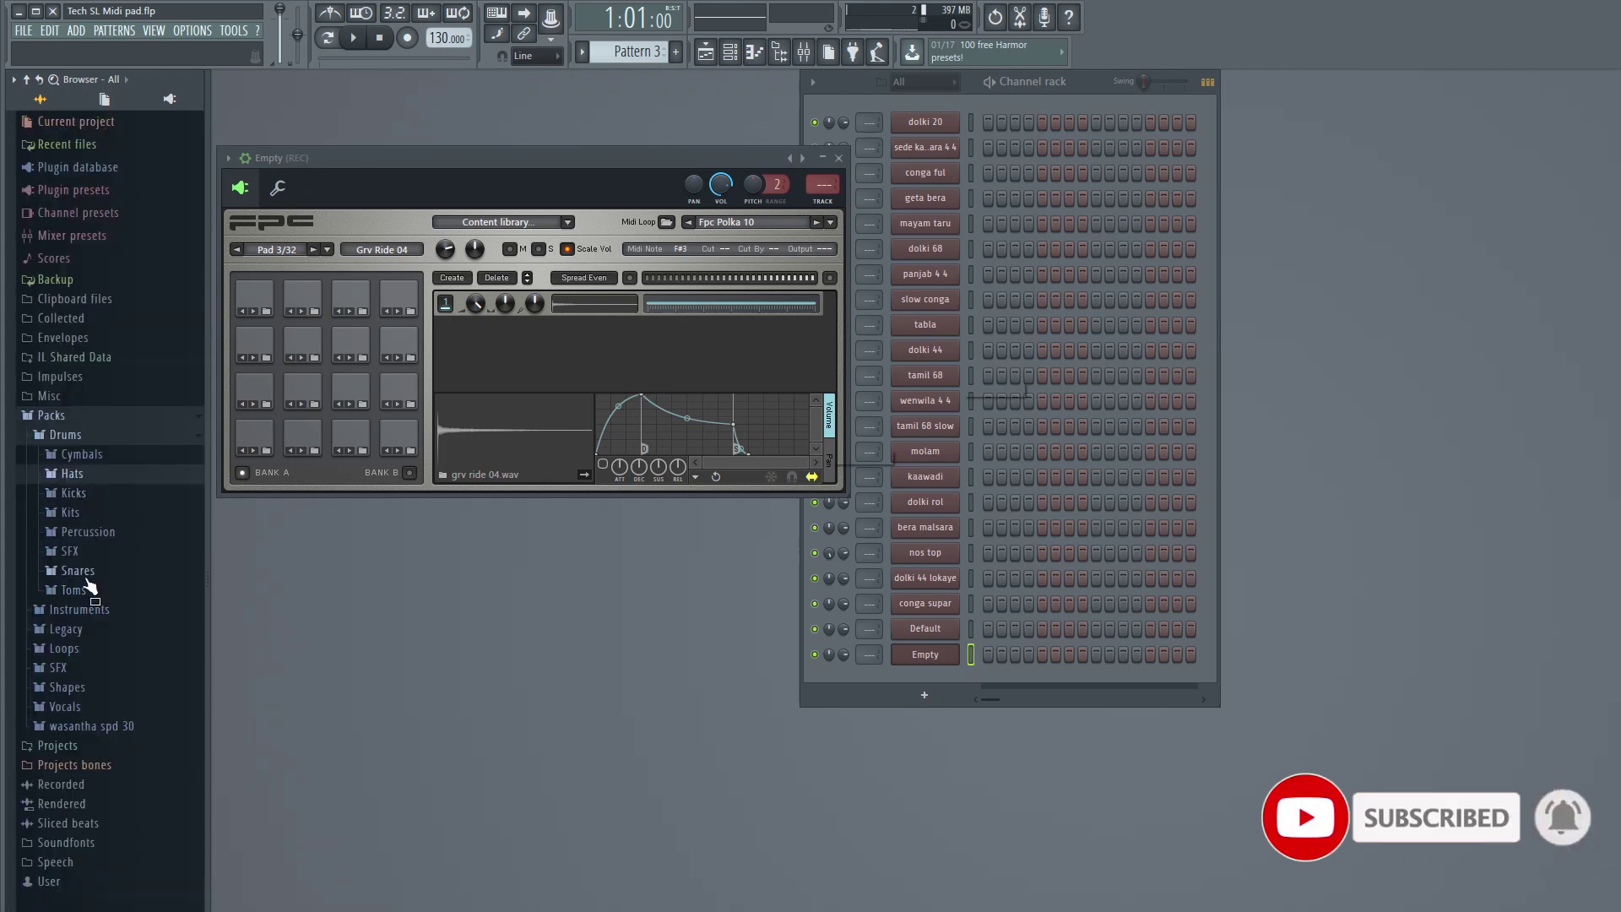
click(82, 532)
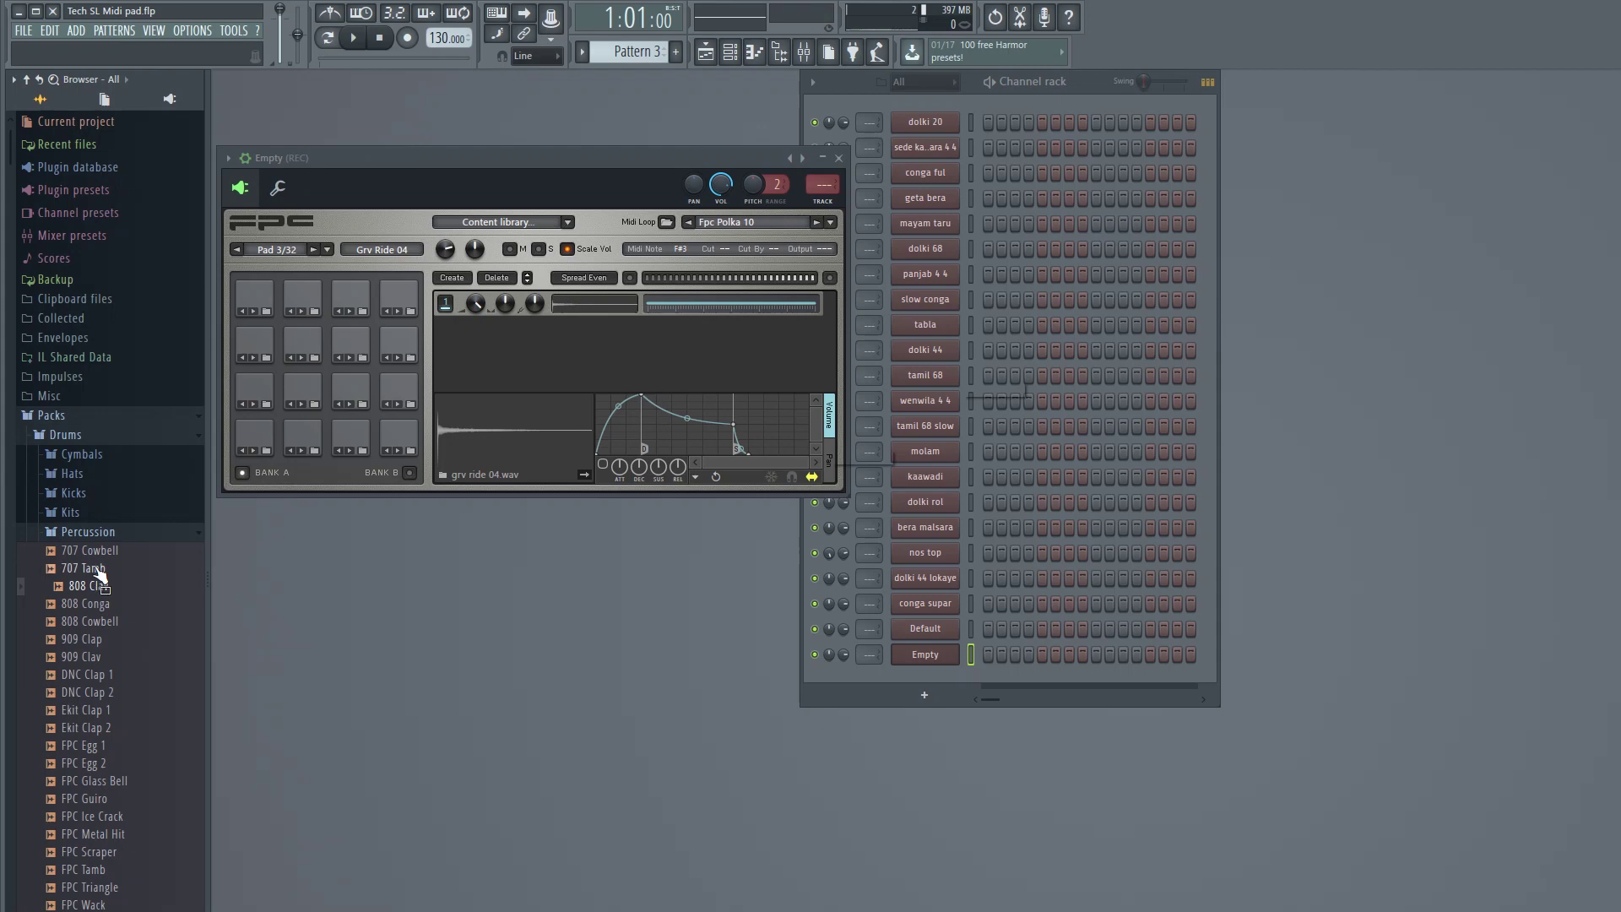
click(90, 533)
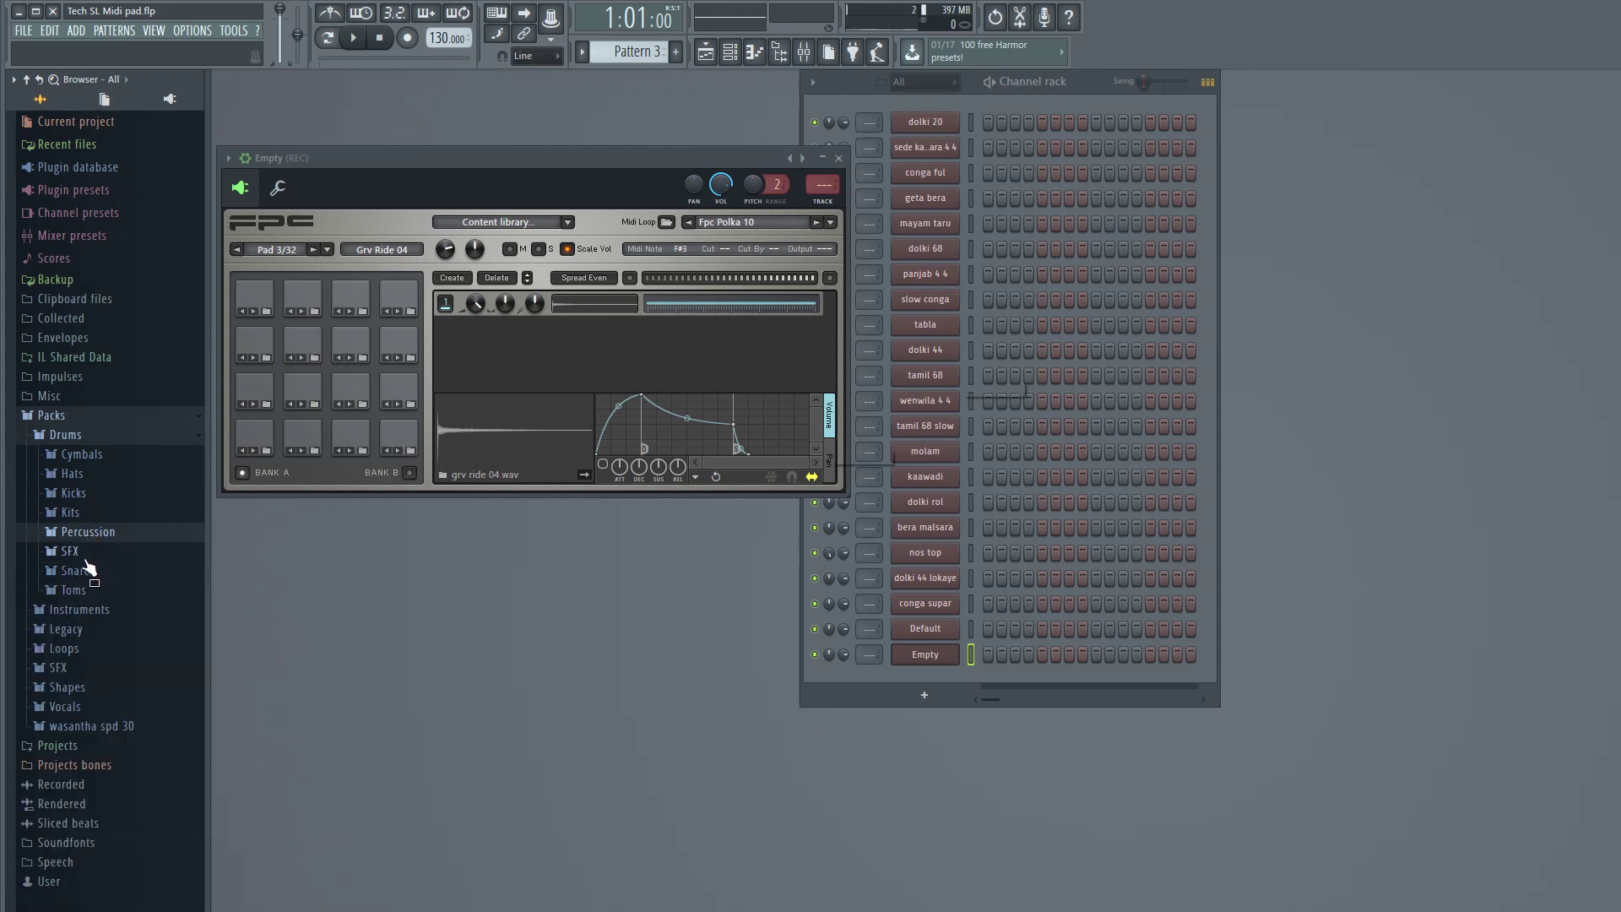
click(71, 551)
drag(98, 603, 107, 768)
drag(164, 657, 304, 445)
click(306, 445)
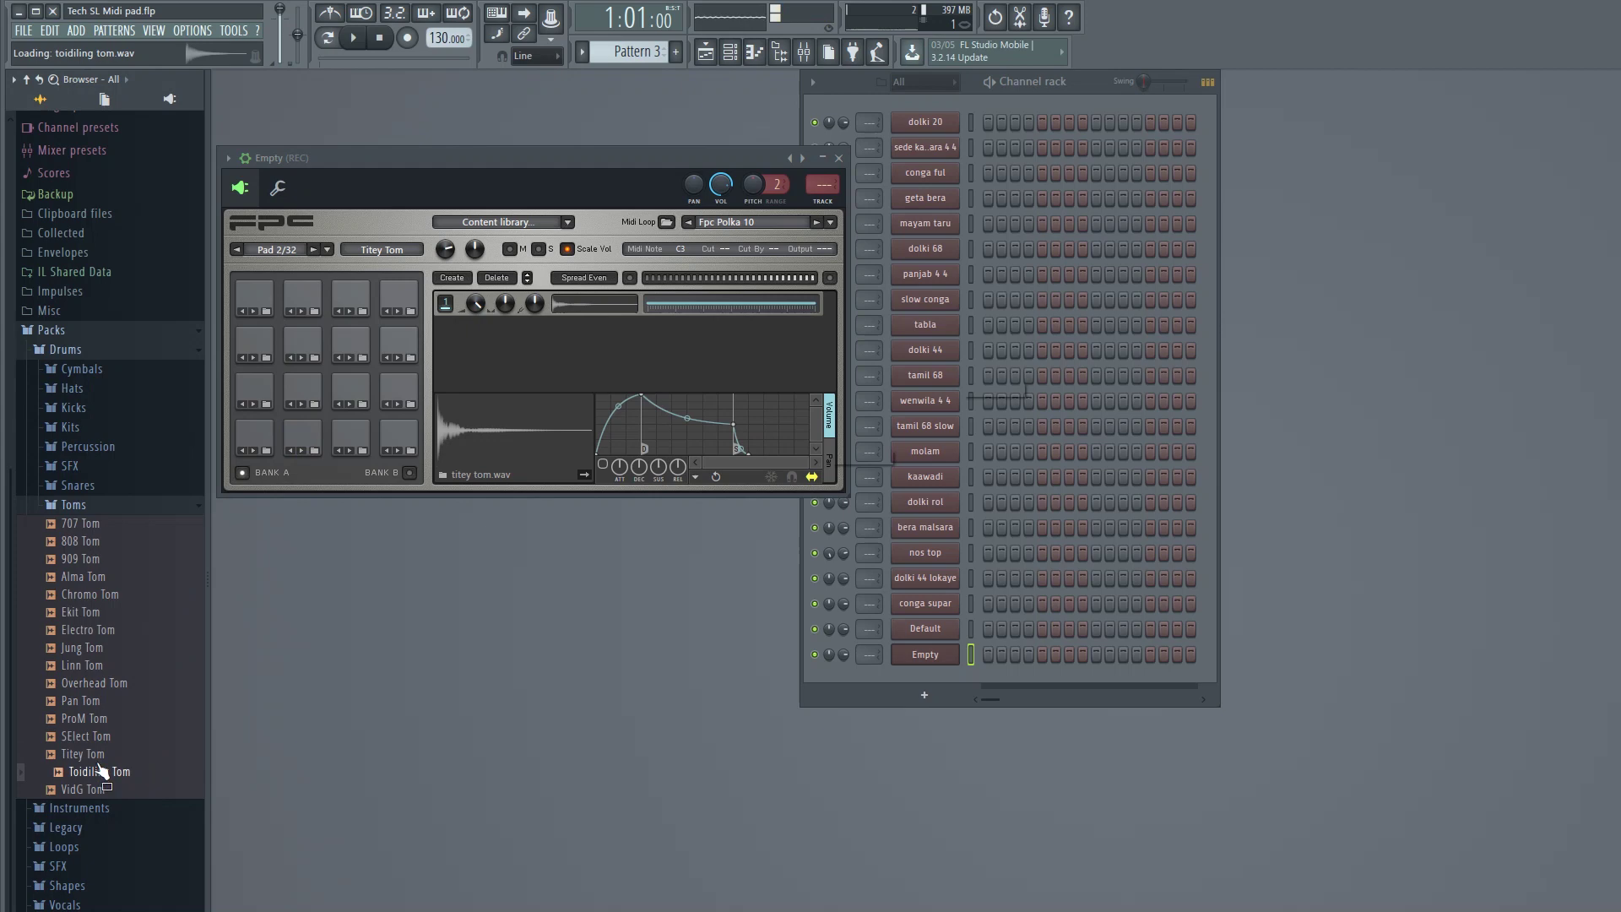
- Audition other samples in the Toms folder and assign Toidiling Tom to FPC pad 6
drag(90, 736, 91, 726)
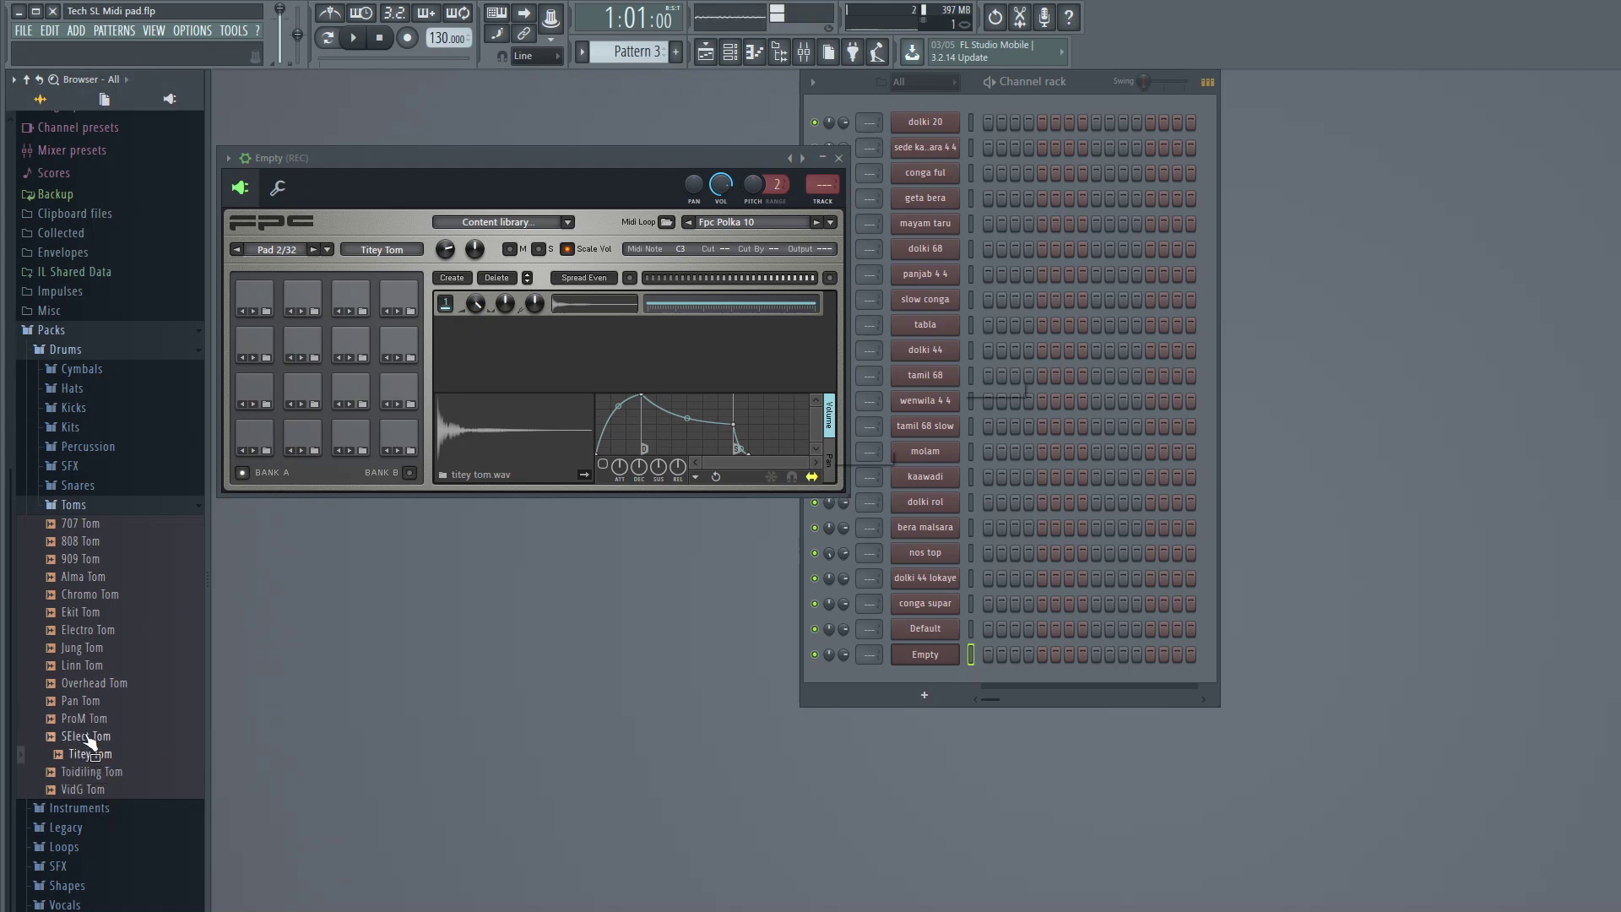
drag(87, 691, 84, 581)
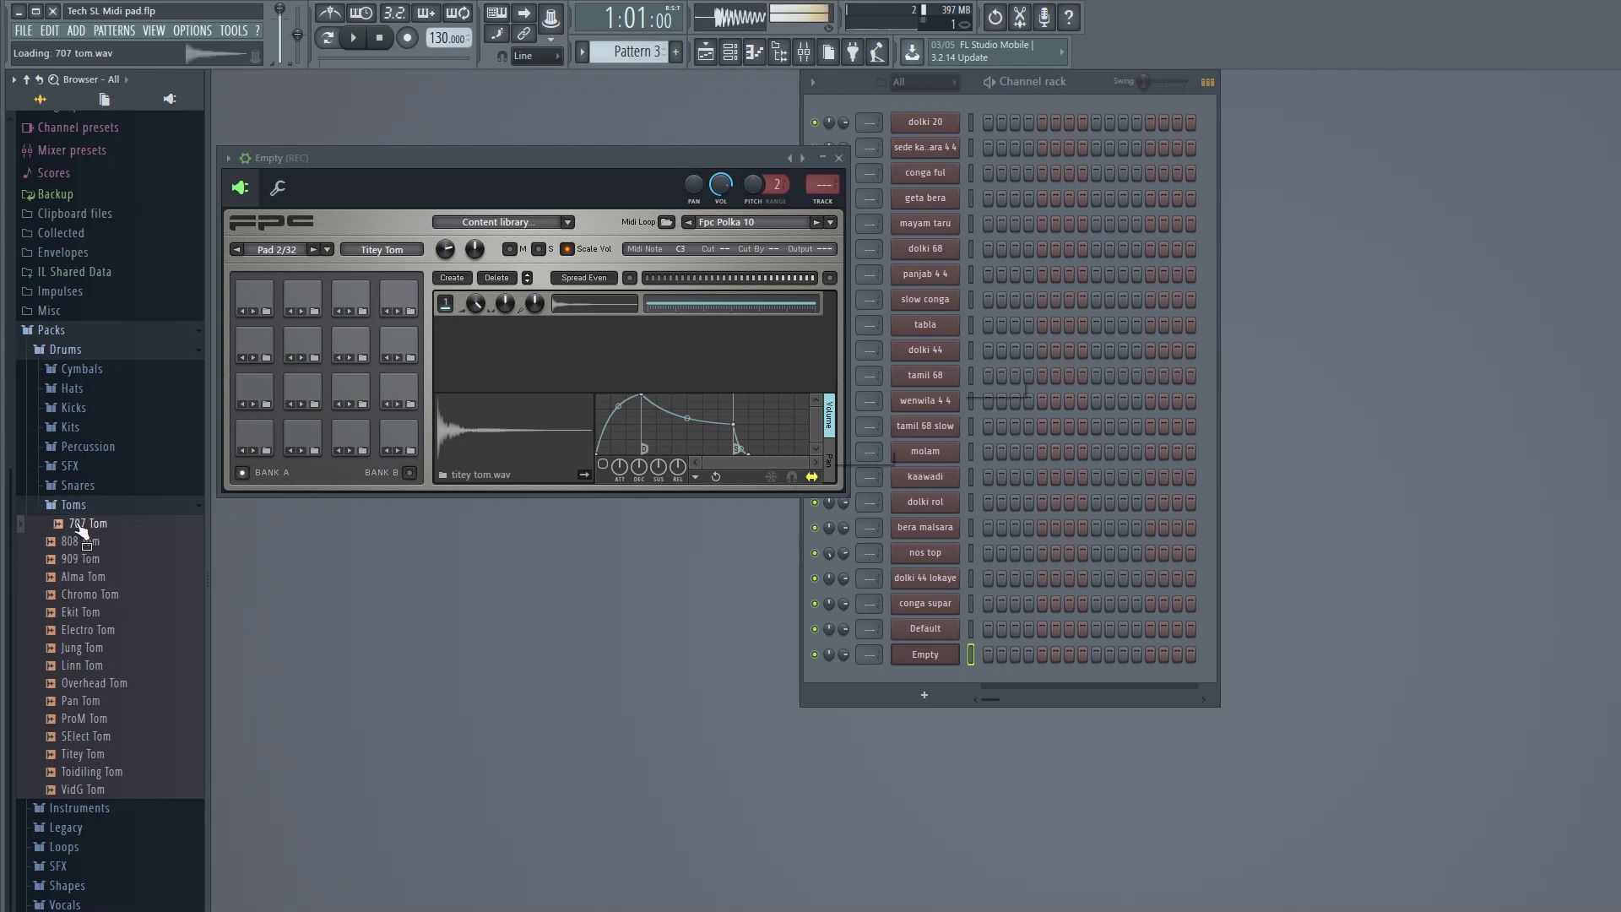
drag(110, 777, 303, 387)
click(304, 390)
- Play the custom kit's pads in the two lower rows, ending on the unassigned pad 4
click(254, 388)
click(254, 432)
click(300, 439)
click(354, 435)
click(403, 436)
click(406, 386)
click(406, 440)
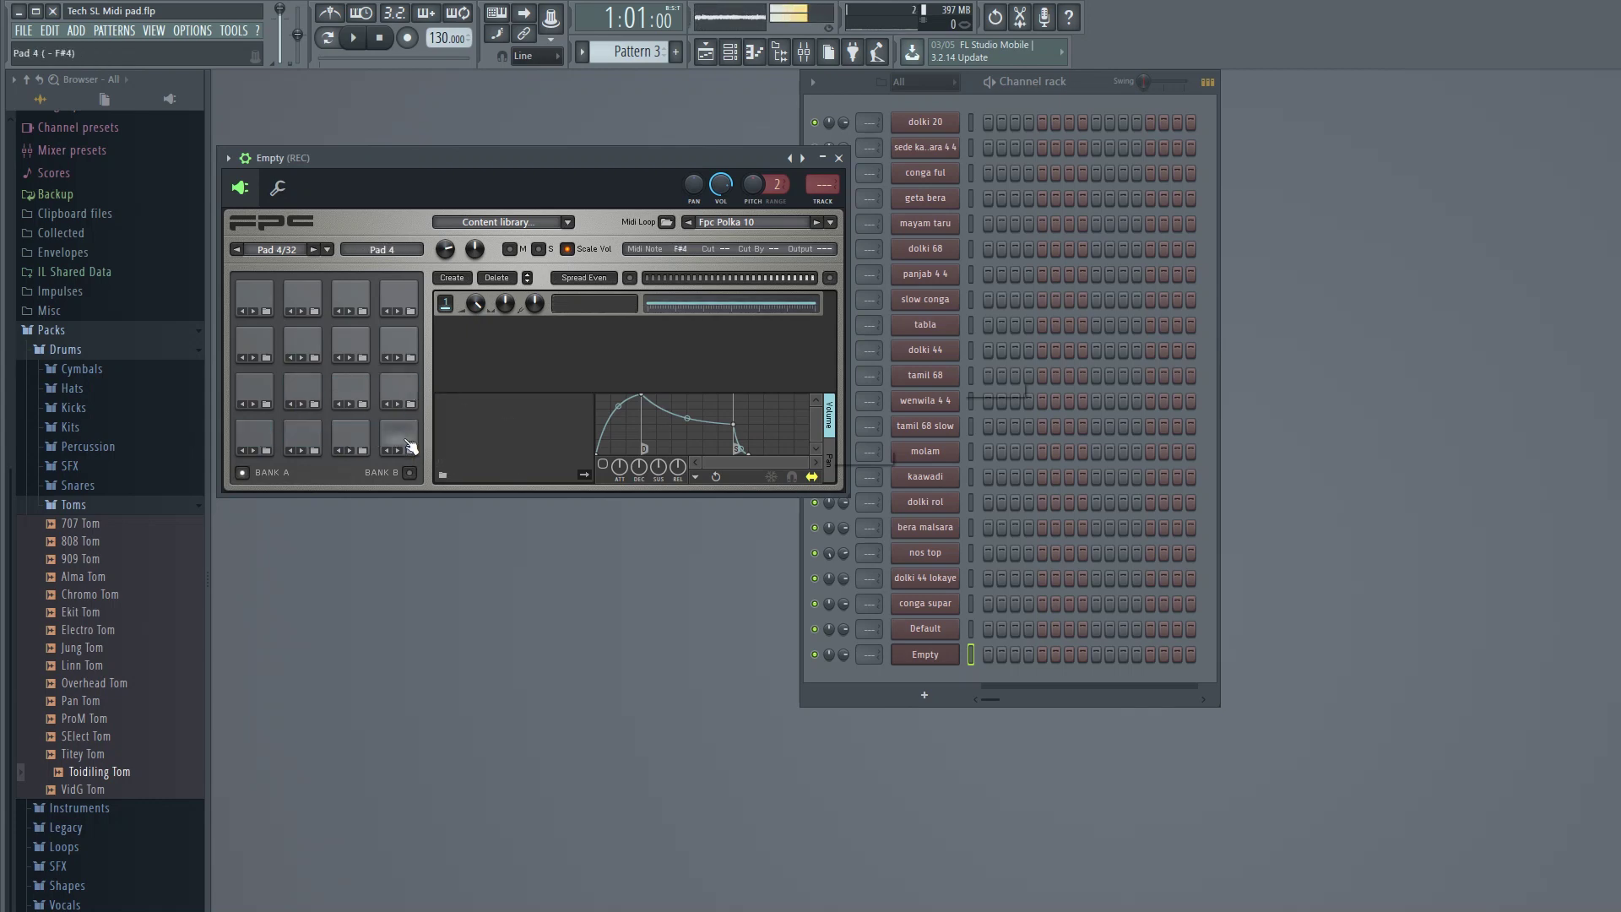
- Close the Toms folder and audition Alma Bram SFX and Electro SFX in the Drums pack's SFX folder
click(84, 506)
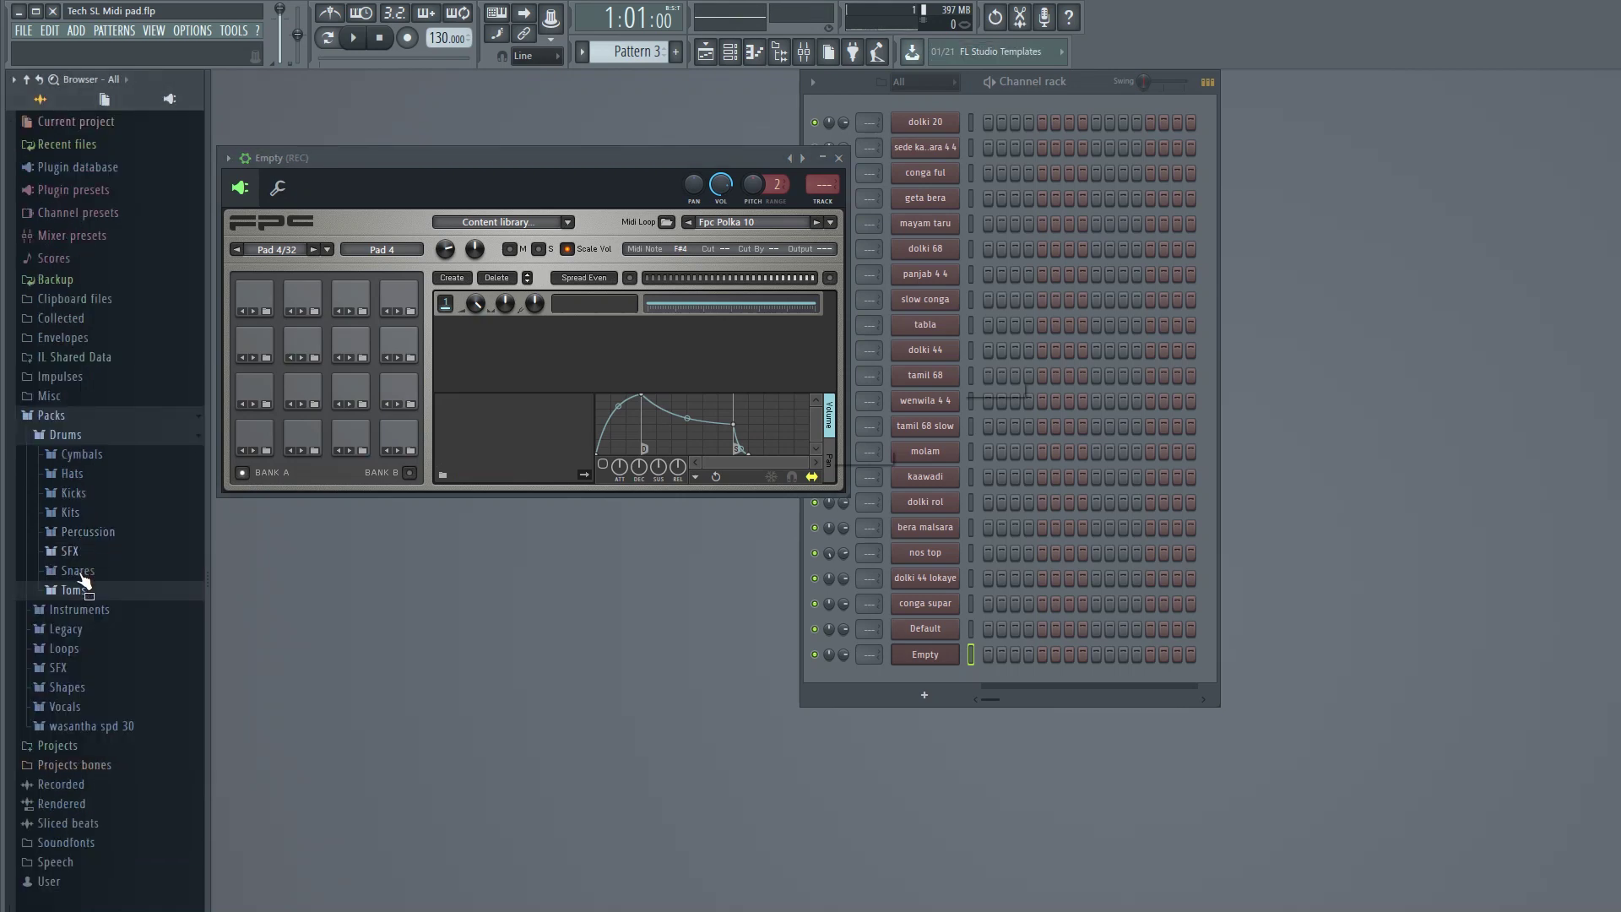
click(84, 550)
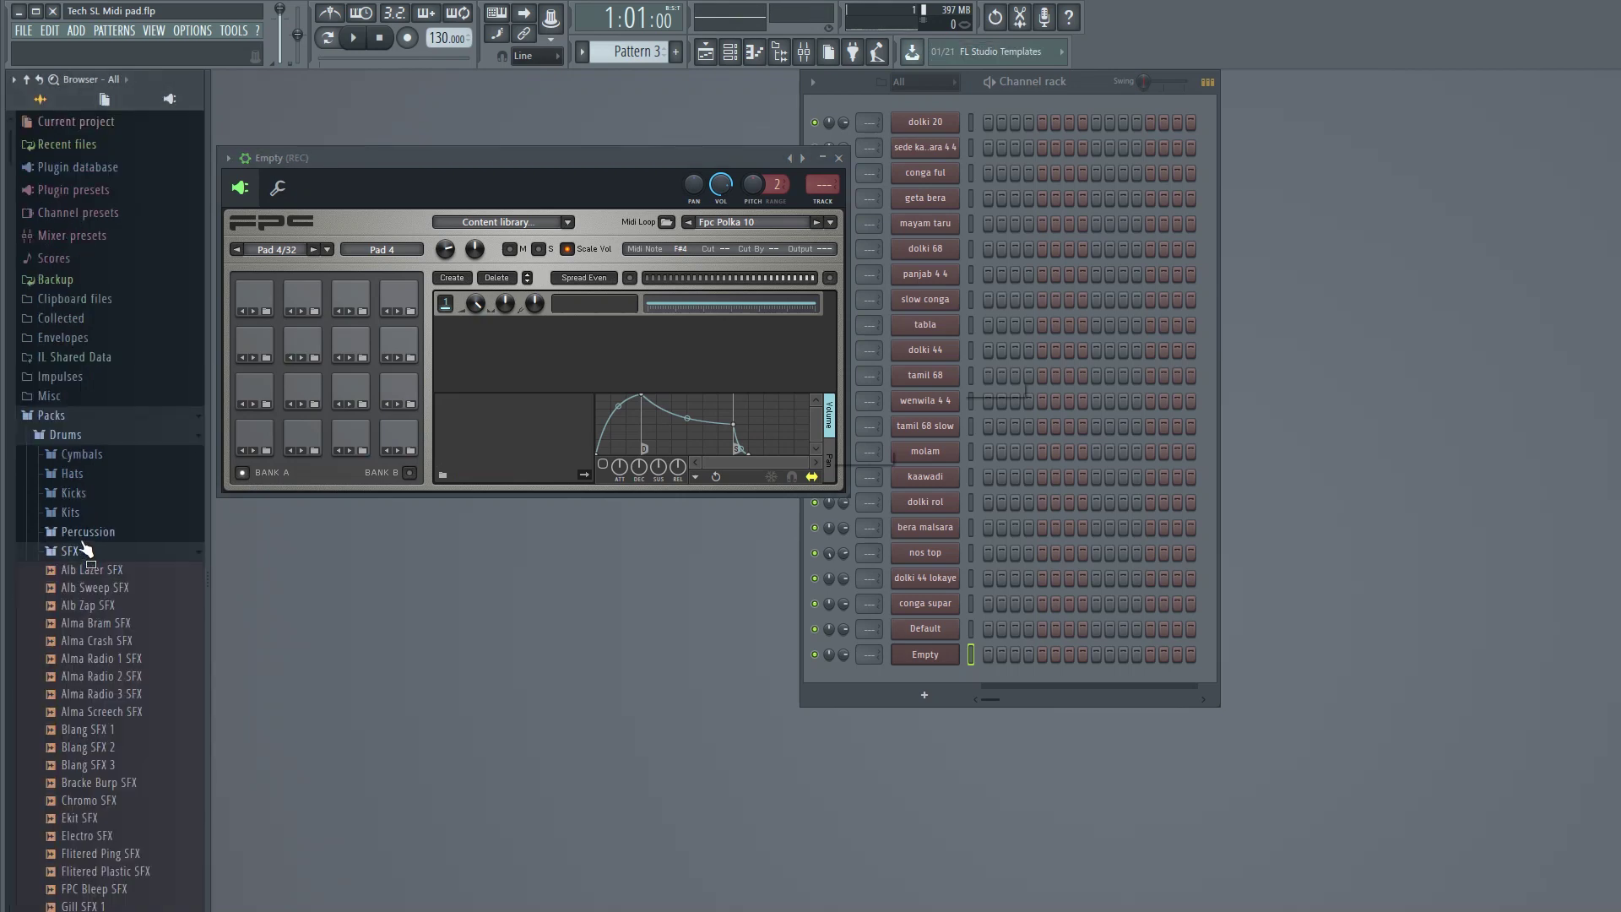
click(99, 622)
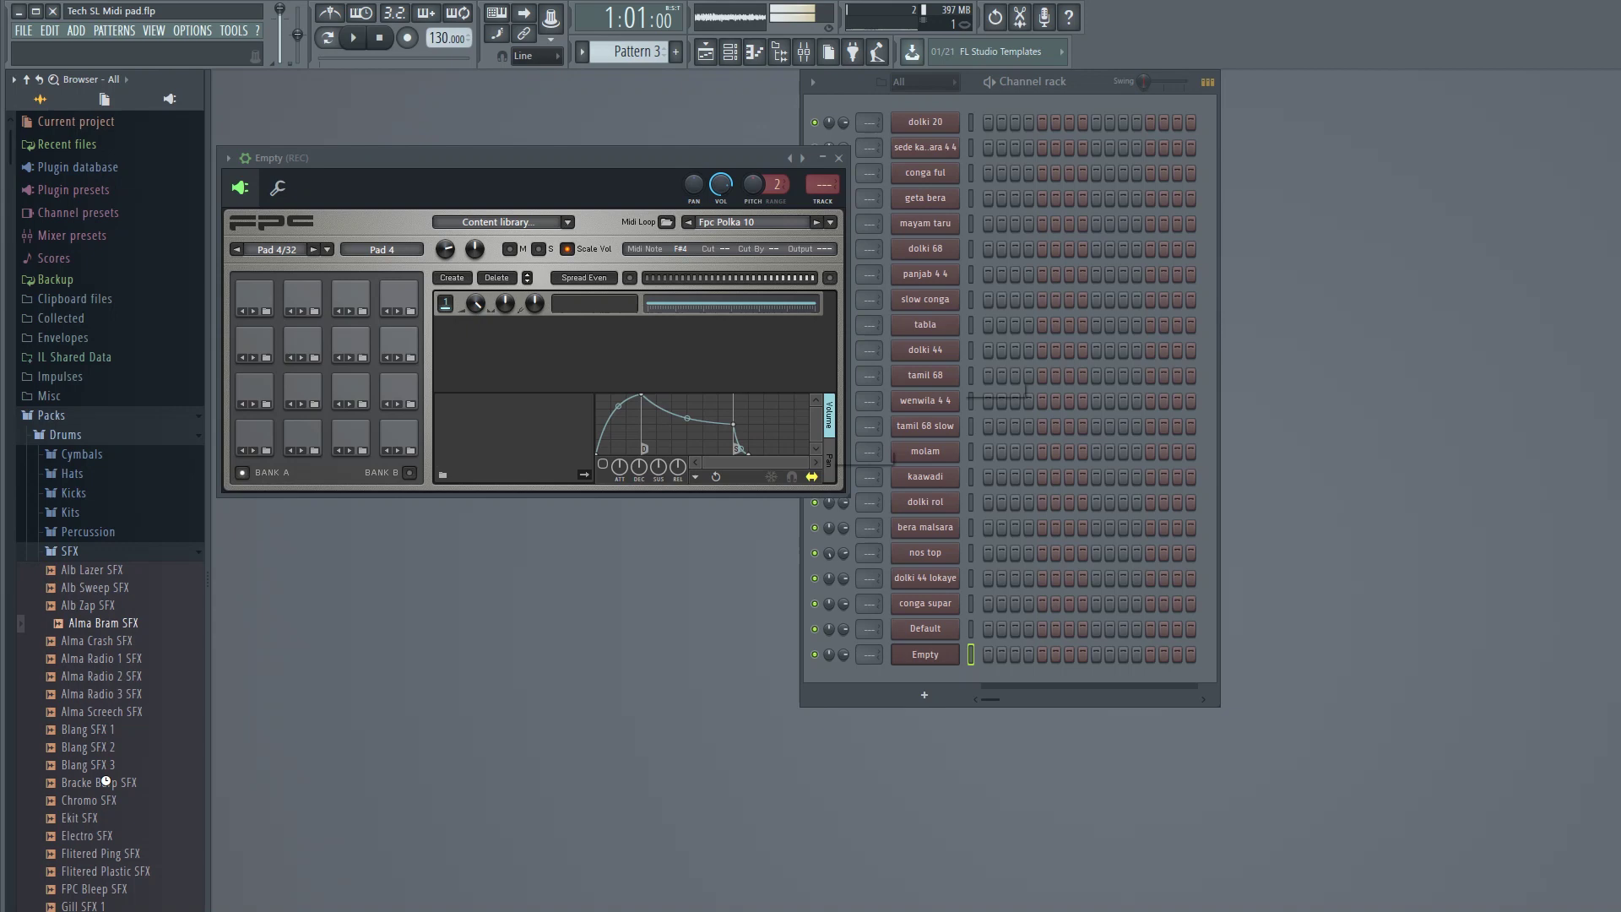
drag(110, 834, 106, 813)
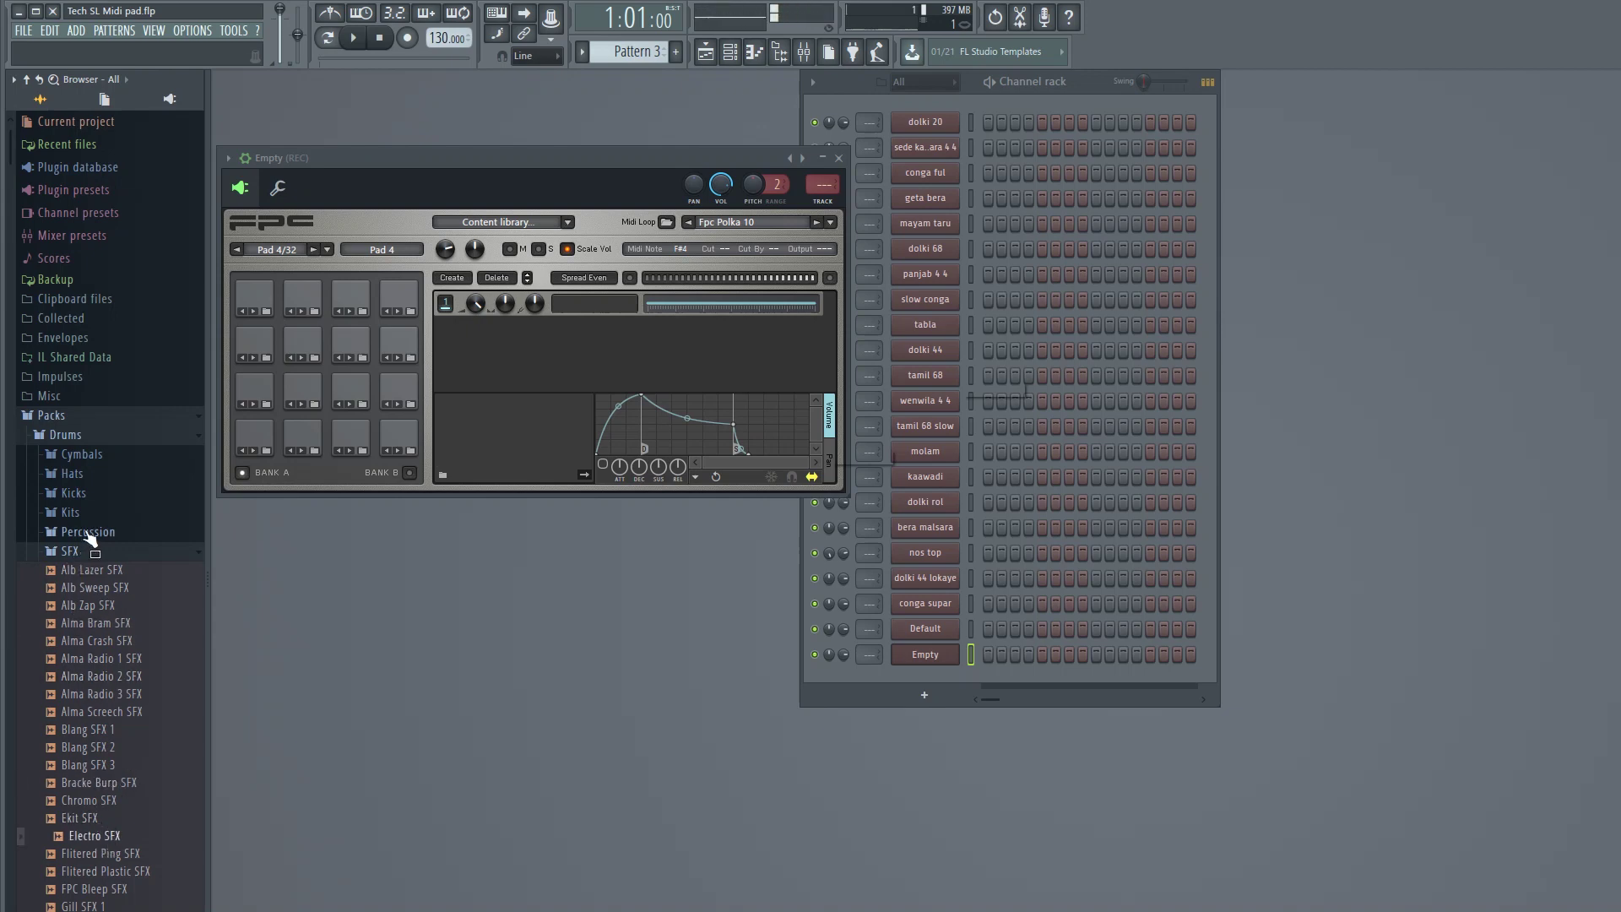
- Audition closed and open hi-hat samples in the Hats folder, assign Bracke CH 1 to FPC pad 4 and play the pad
click(71, 474)
click(84, 562)
key(Down)
key(Down)
key(Down)
key(Down)
key(Down)
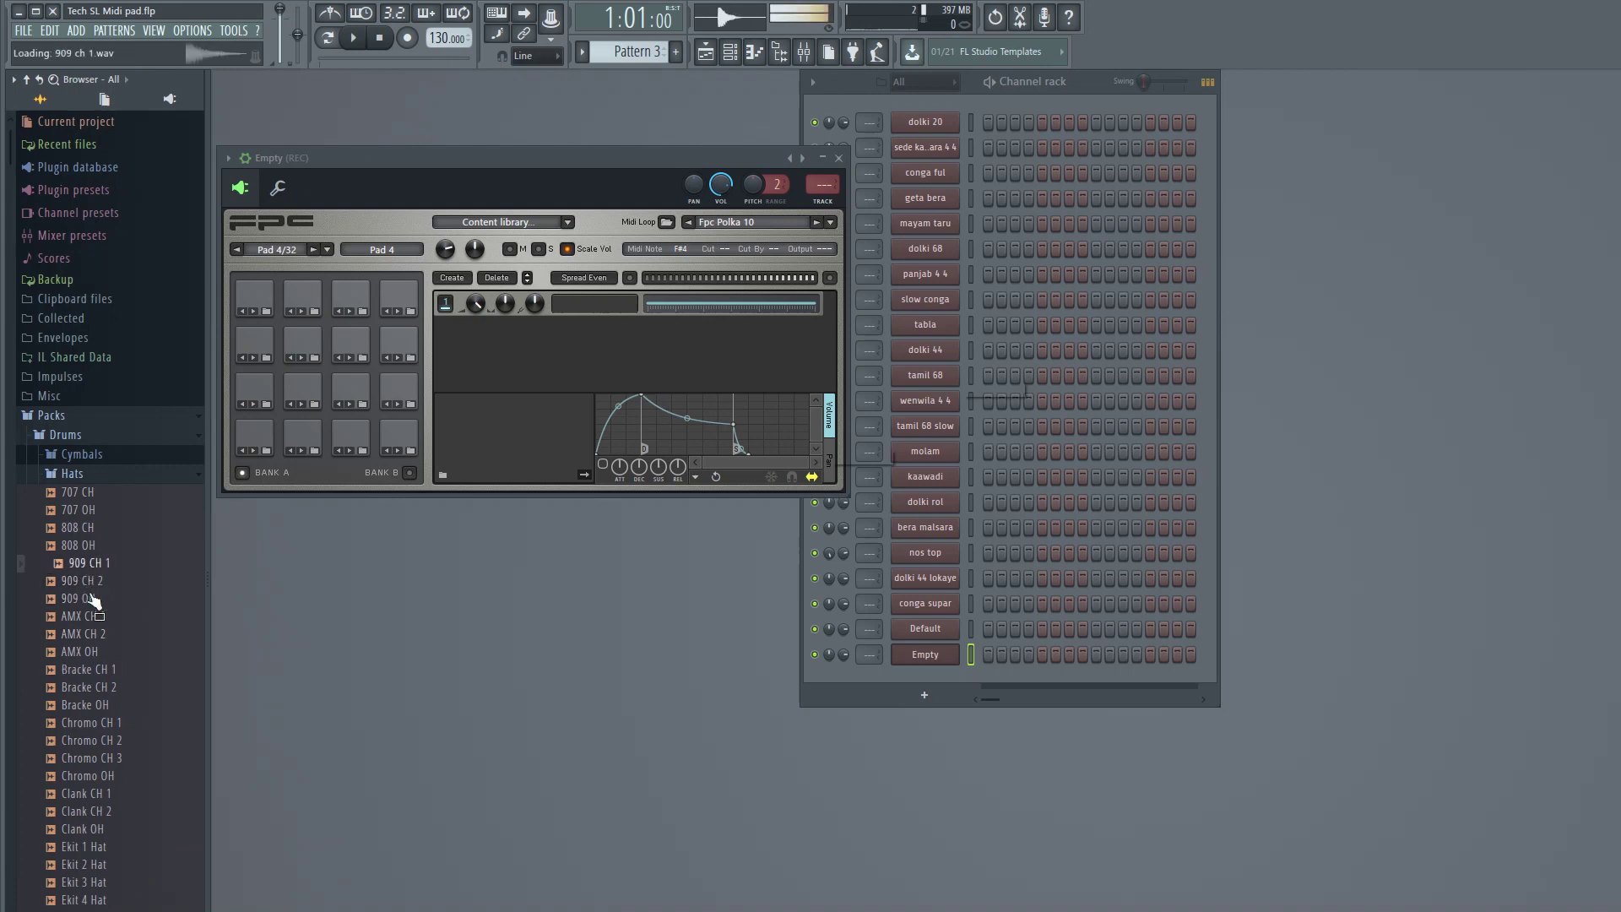
key(Down)
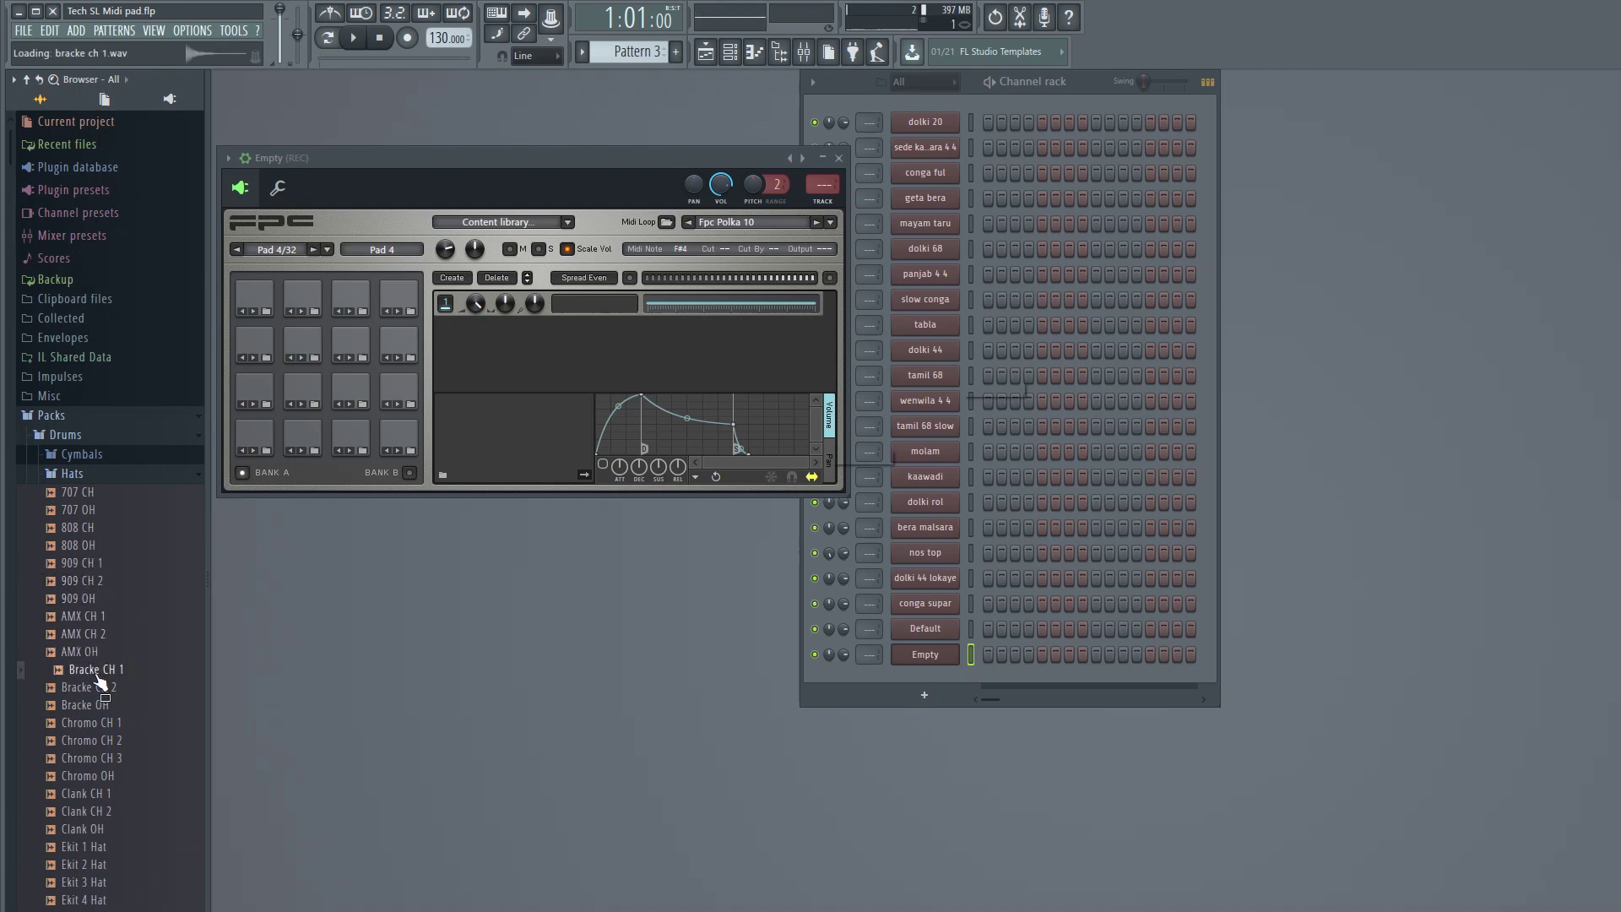
drag(99, 675, 398, 434)
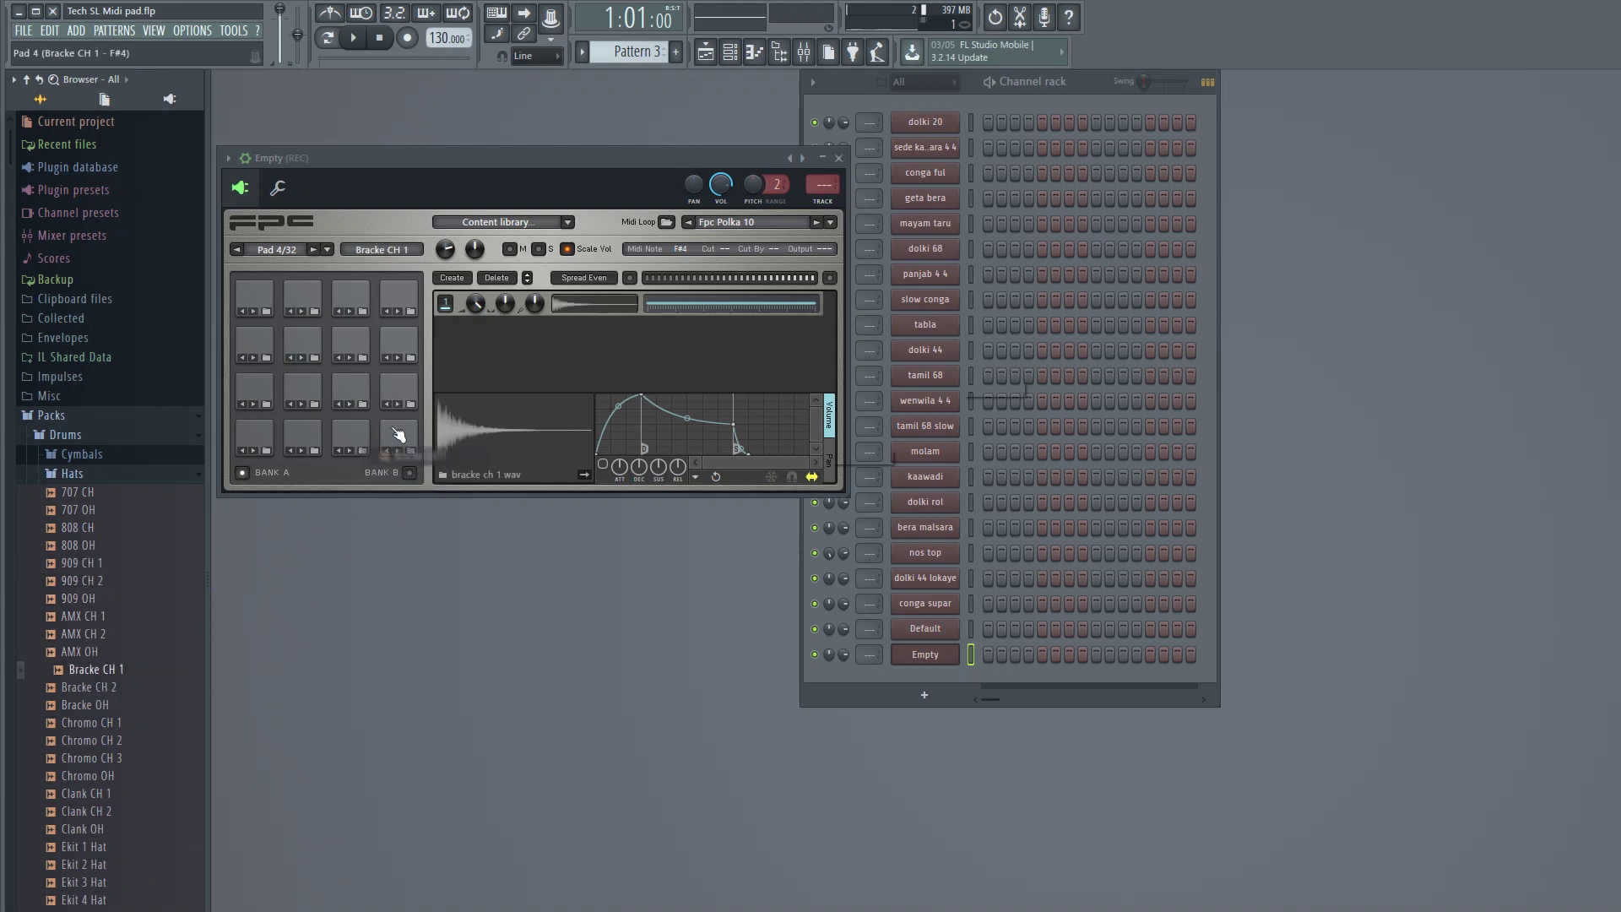
click(403, 437)
click(403, 437)
click(404, 438)
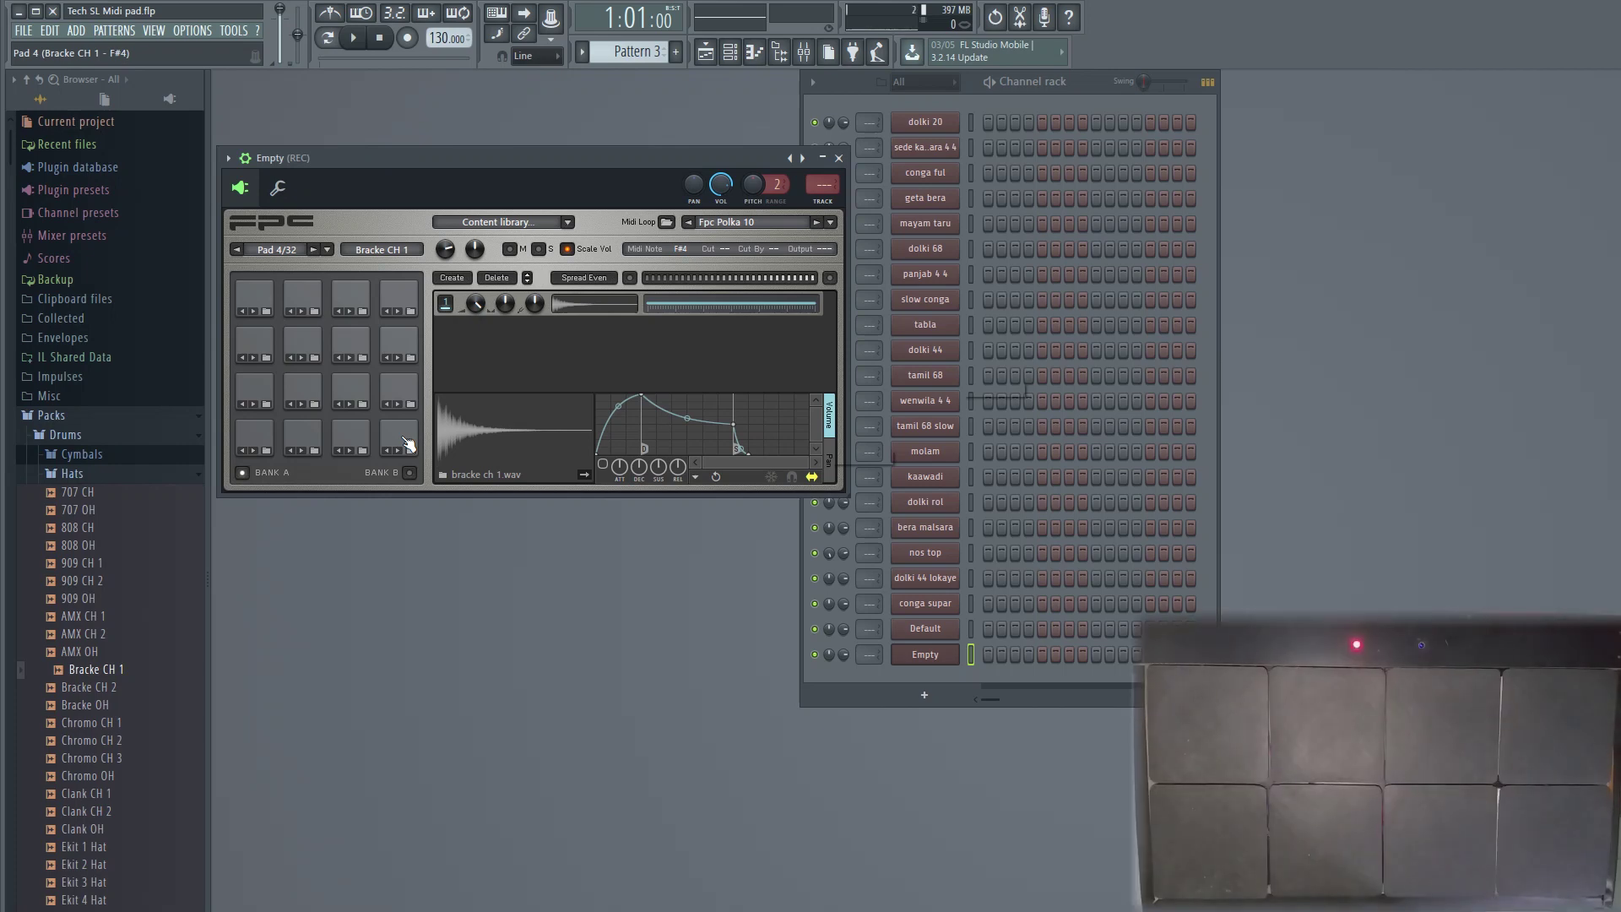
- Use MIDI note Learn with the octapad to map pad 1 (808 Kick) to A#0 and pad 5 (22in Kick) to D4
click(254, 445)
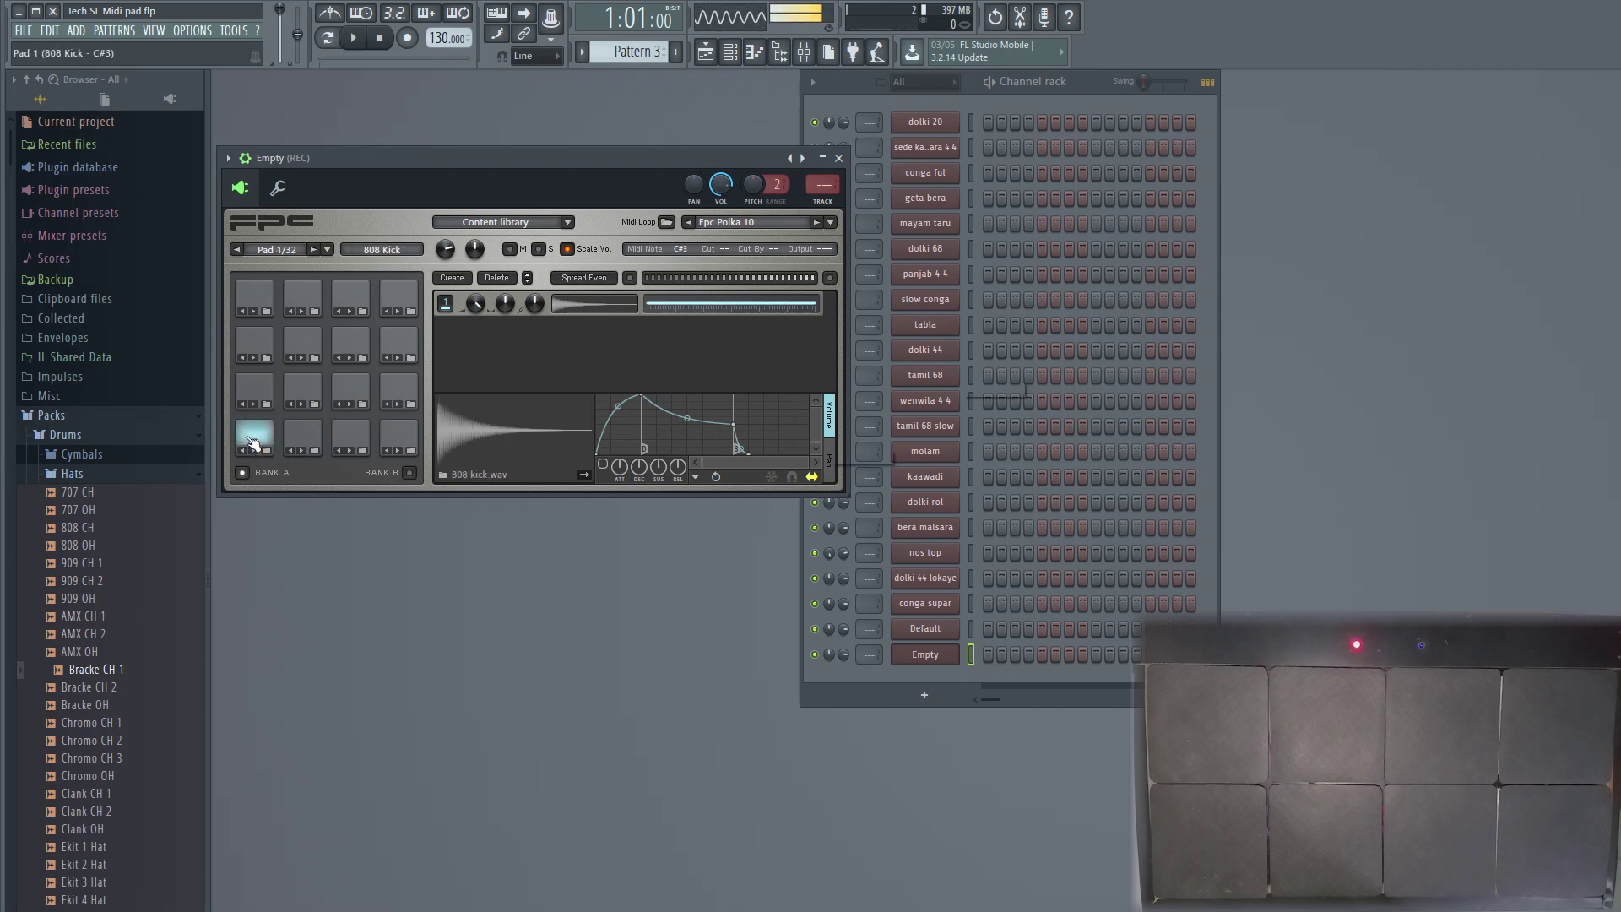
click(680, 250)
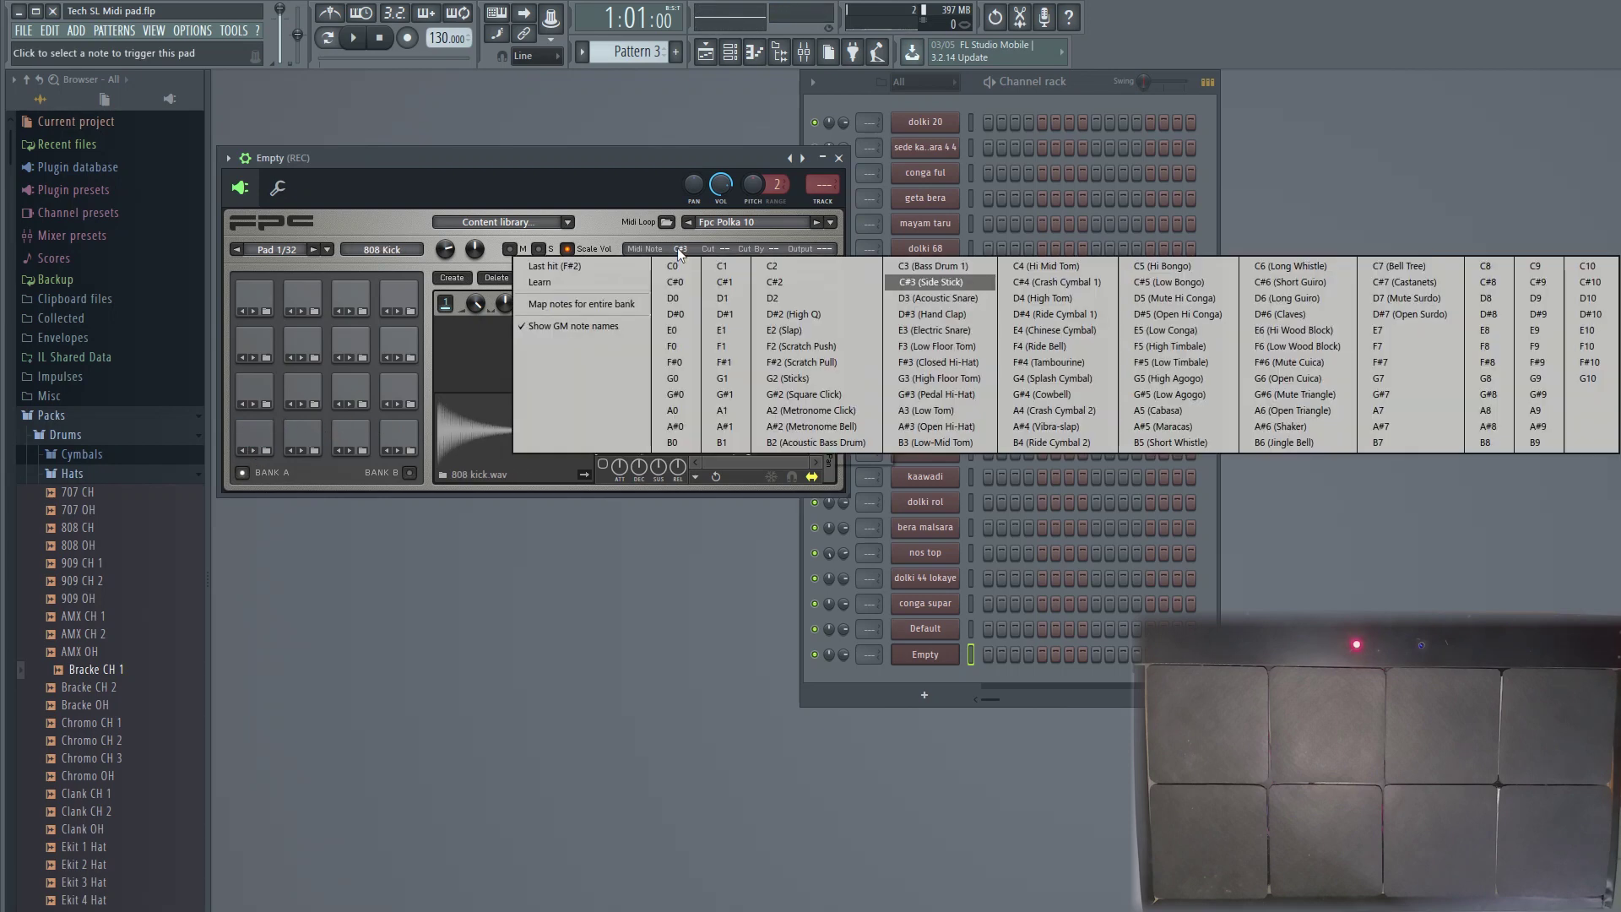
click(562, 282)
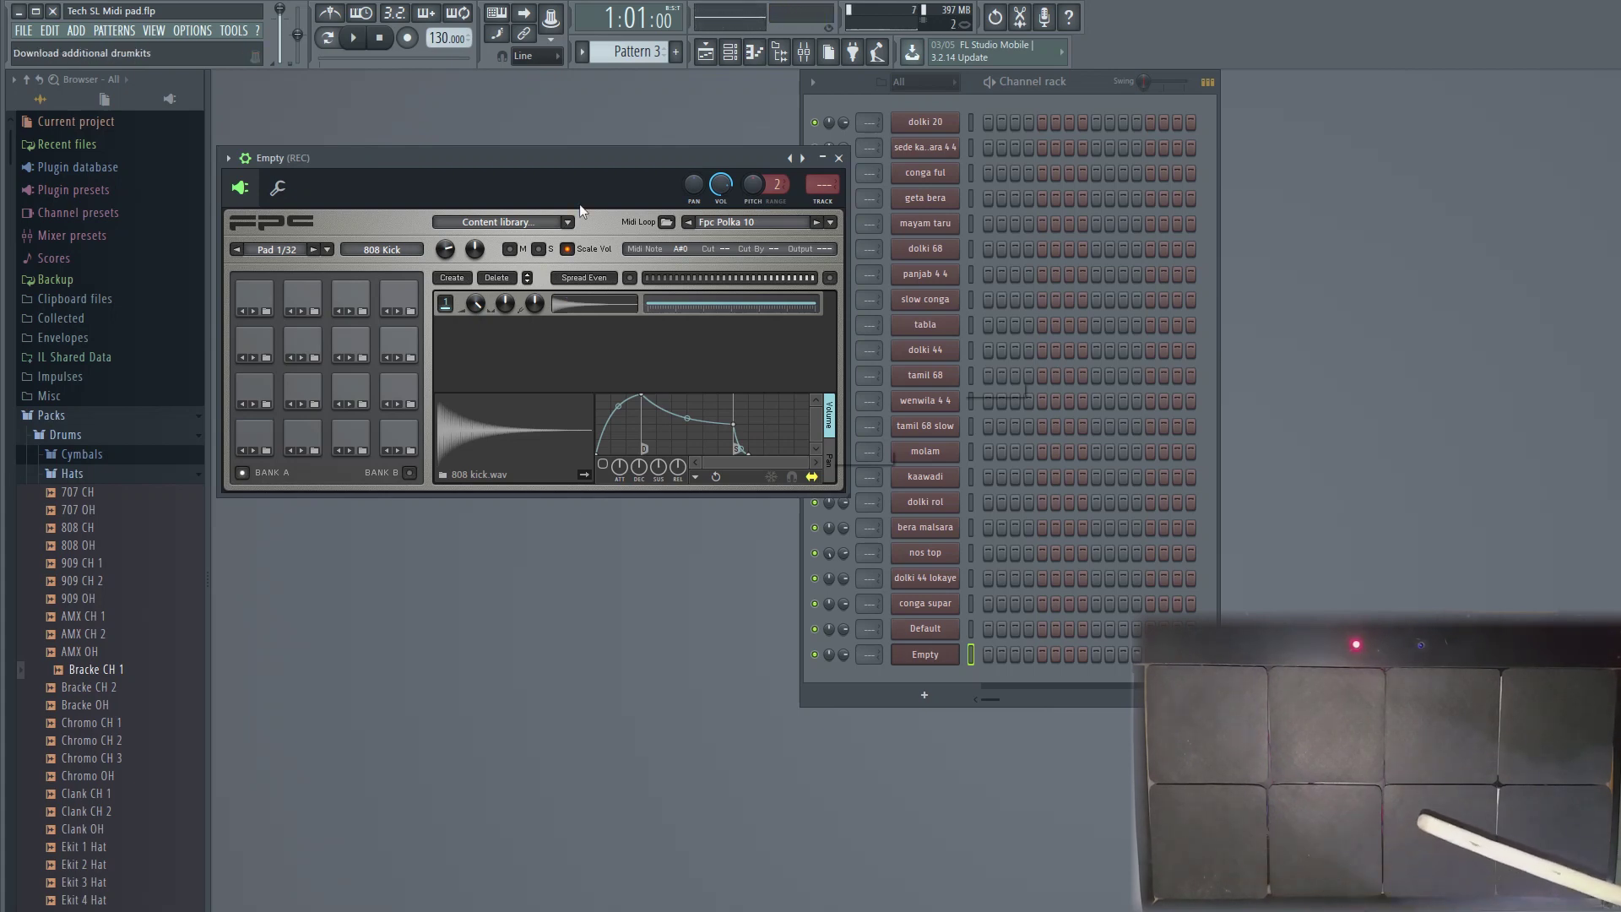
click(259, 397)
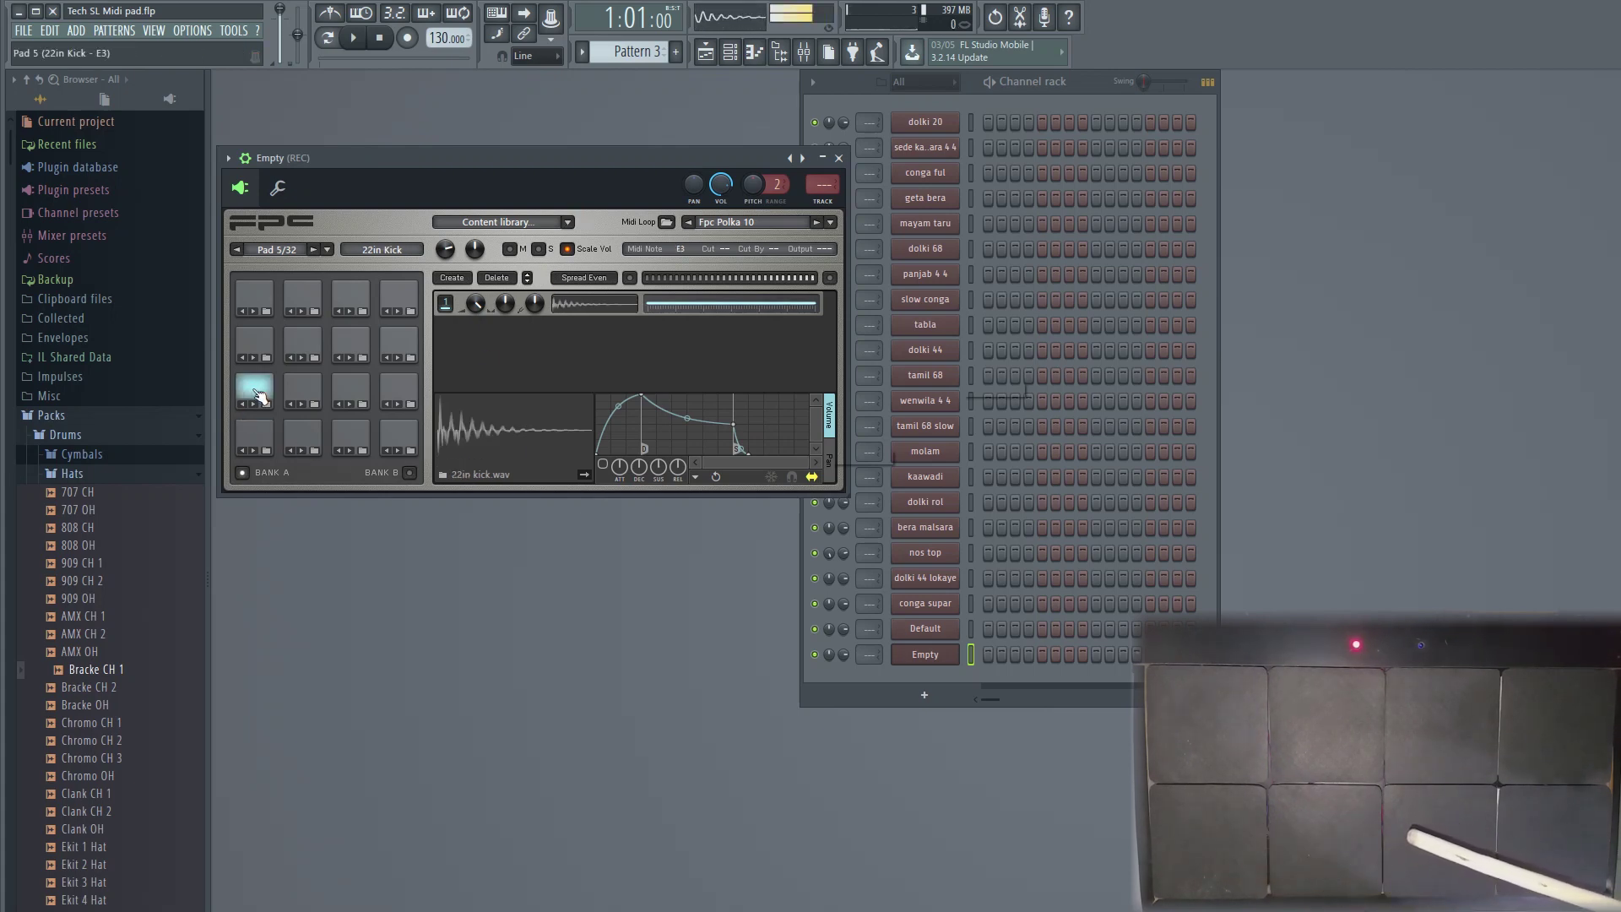
click(680, 248)
click(624, 282)
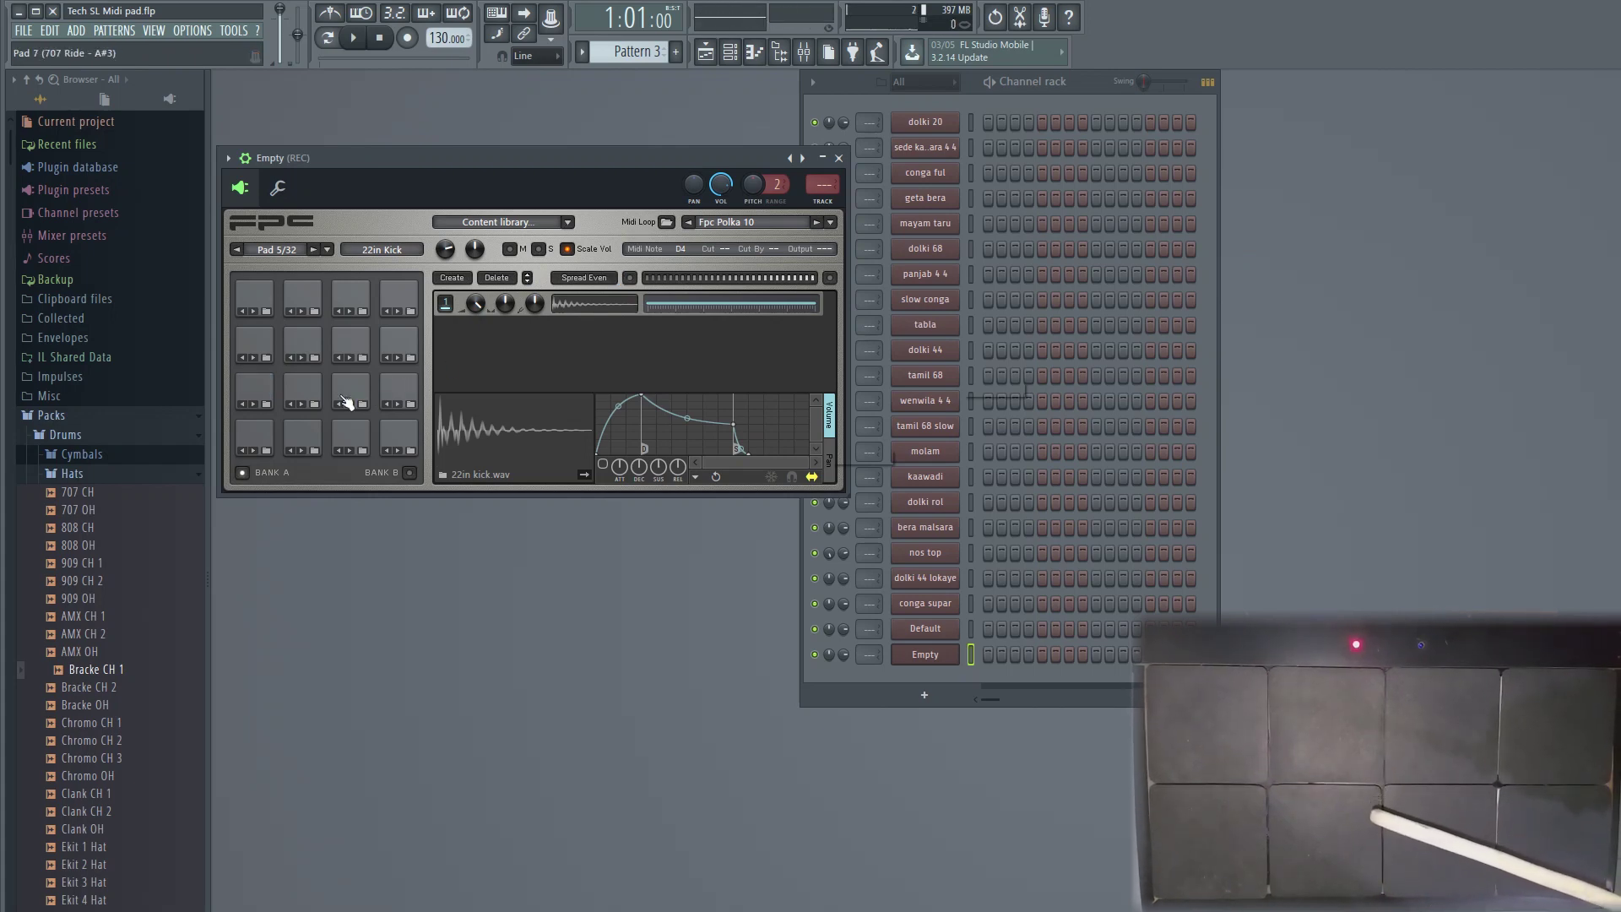
- Use MIDI note Learn to map pad 6 (Toidiling Tom) to C5 and pad 7 (707 Ride) to A#5
click(308, 400)
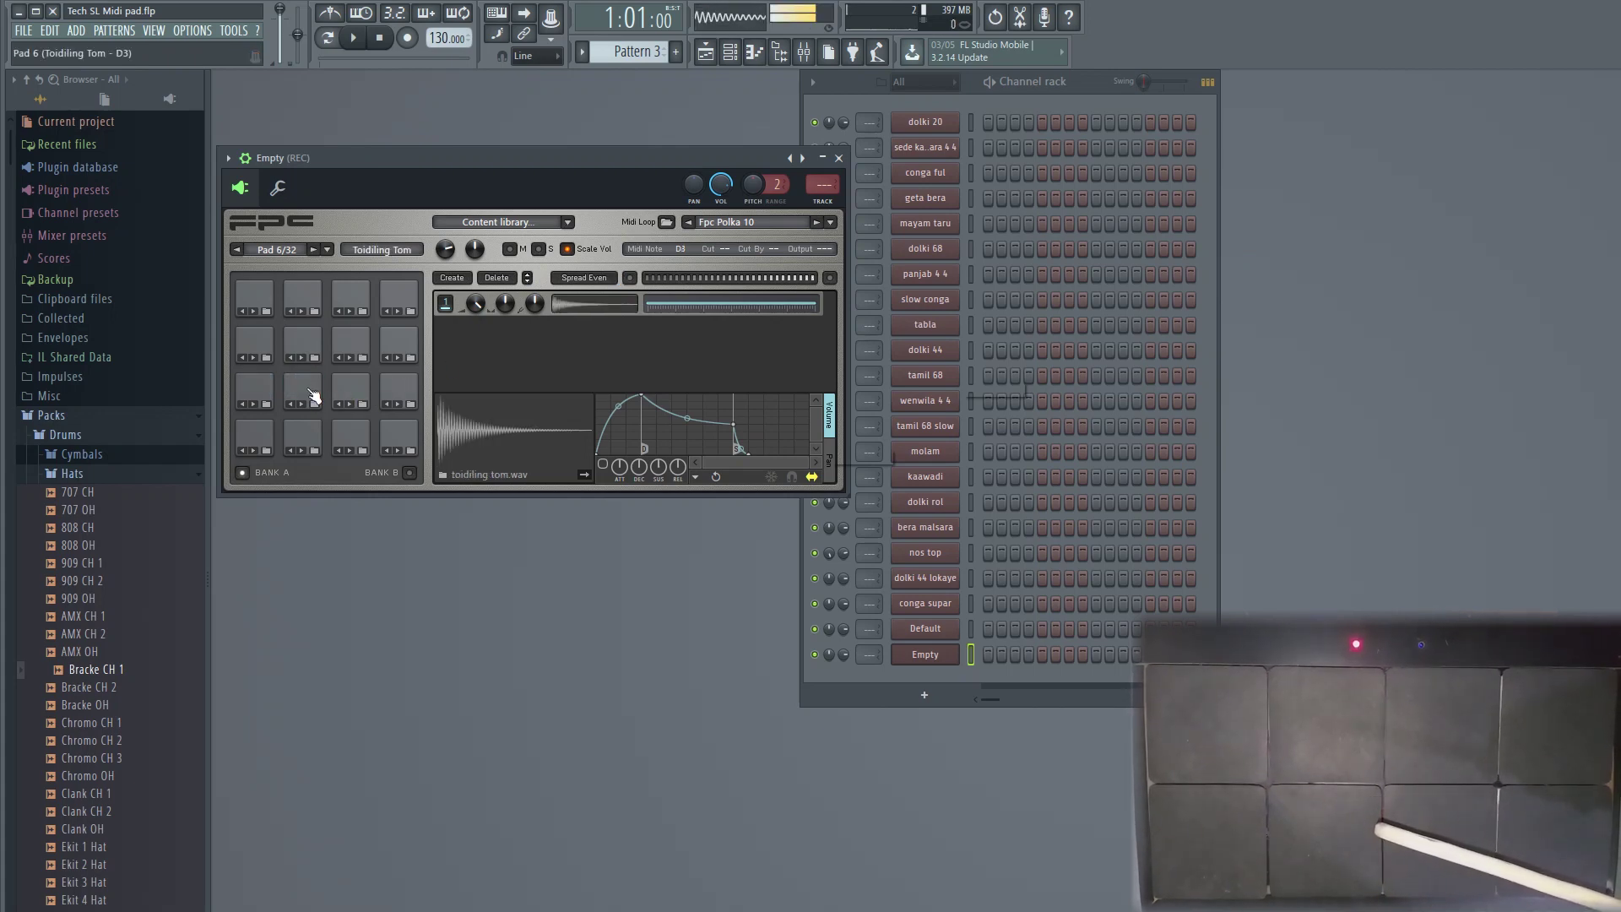
click(677, 251)
click(622, 289)
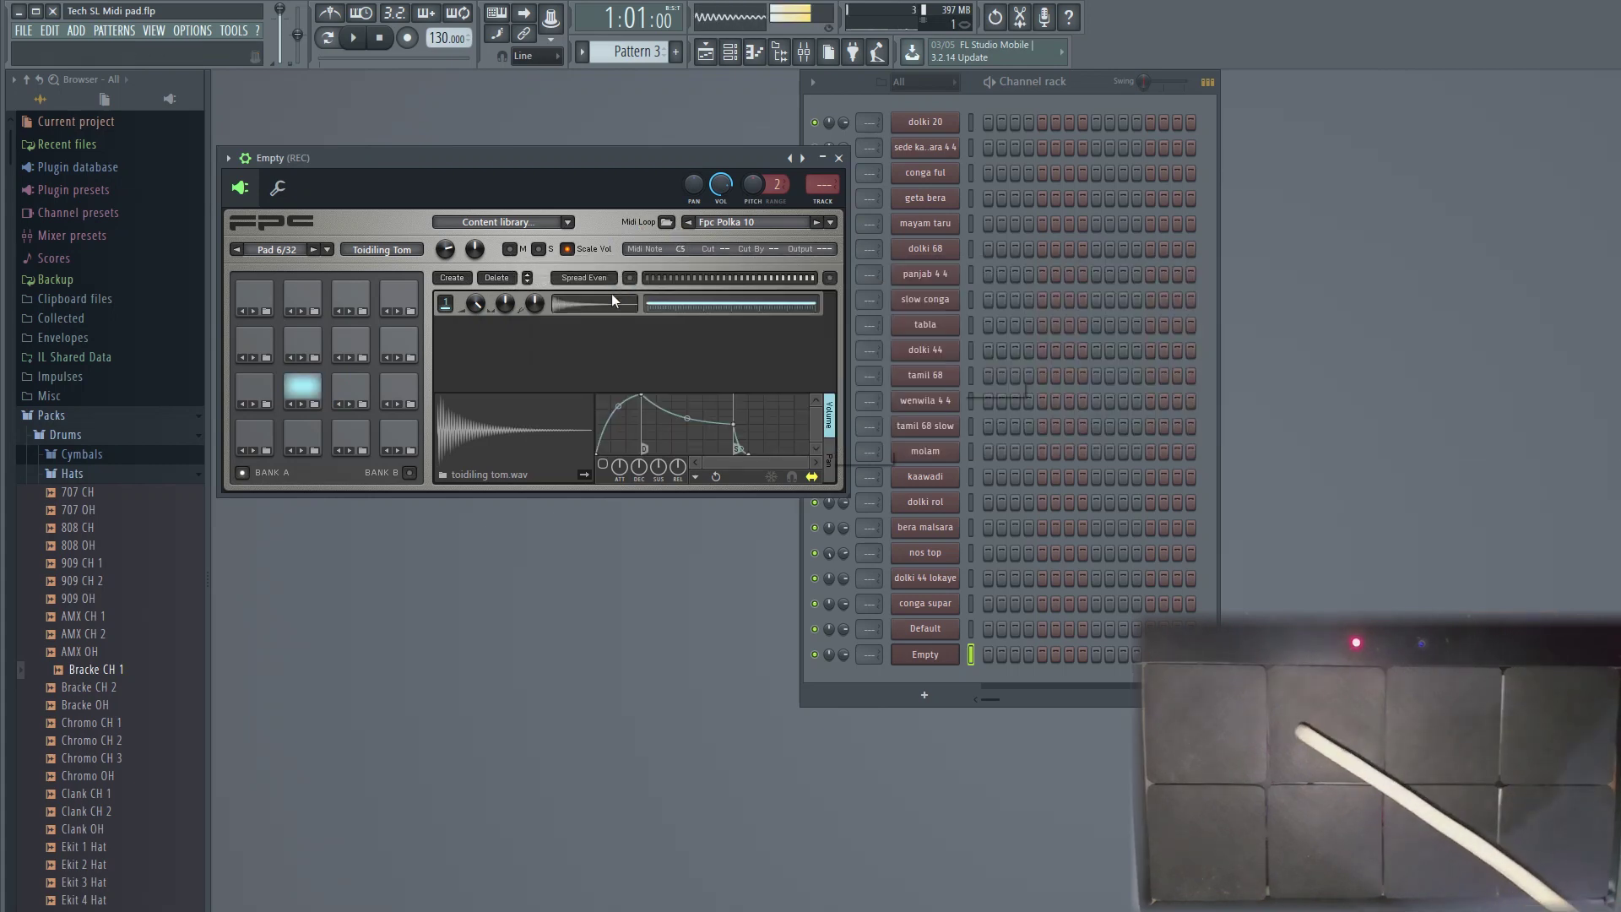
click(353, 391)
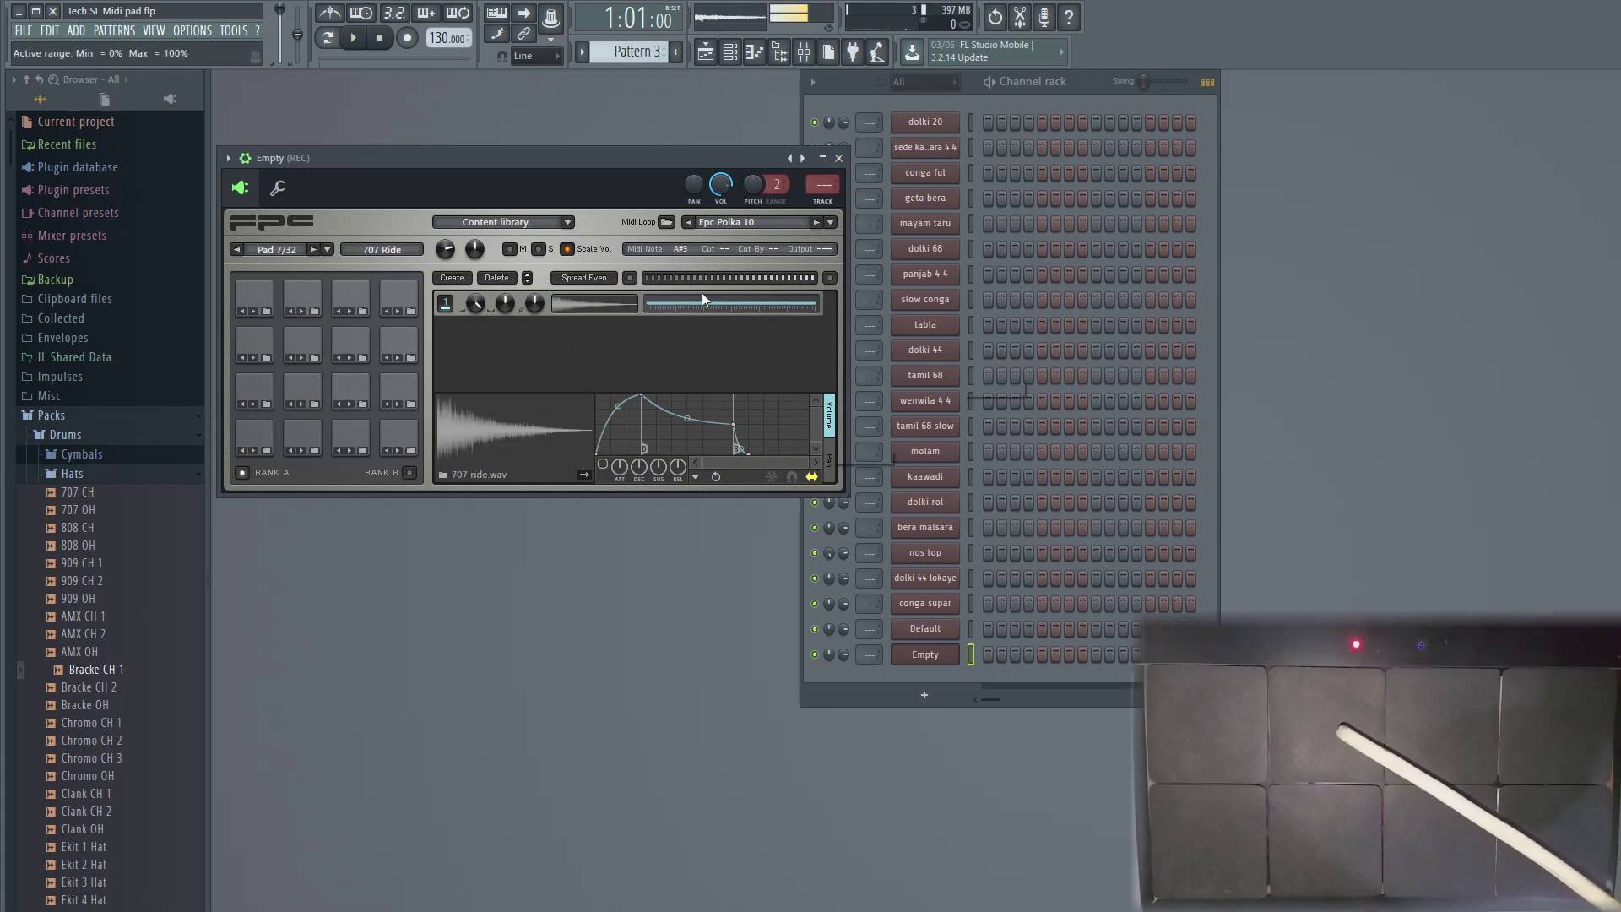
click(680, 250)
click(572, 281)
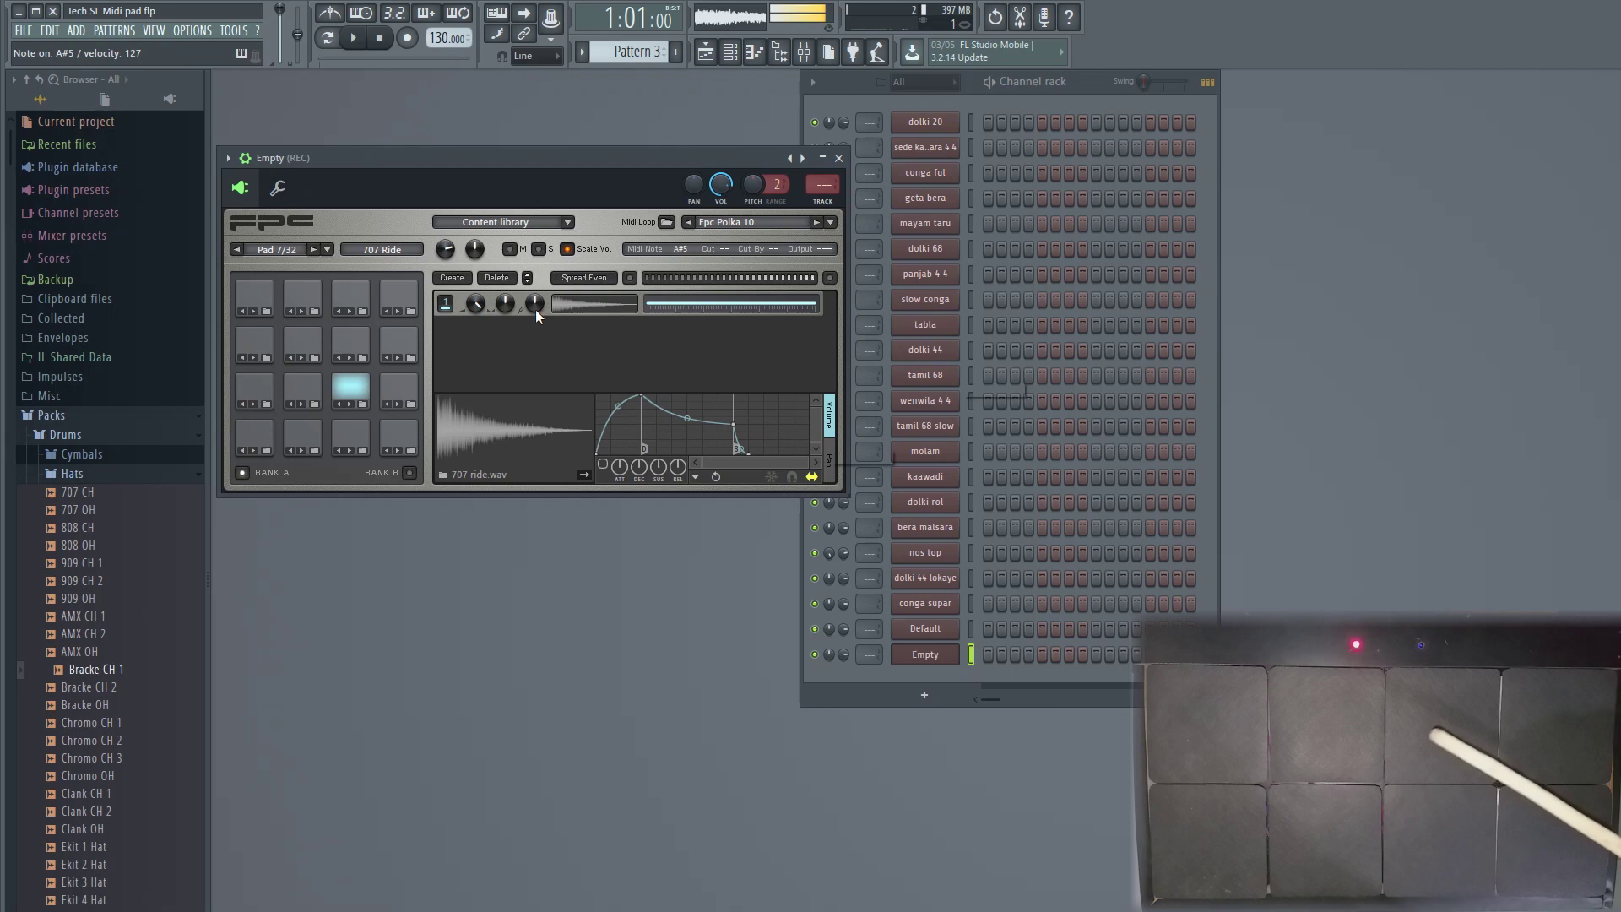
- Use MIDI note Learn to map pad 8 (707 Crash) to G#6 and pad 4 (Bracke CH 1) to E3
click(403, 406)
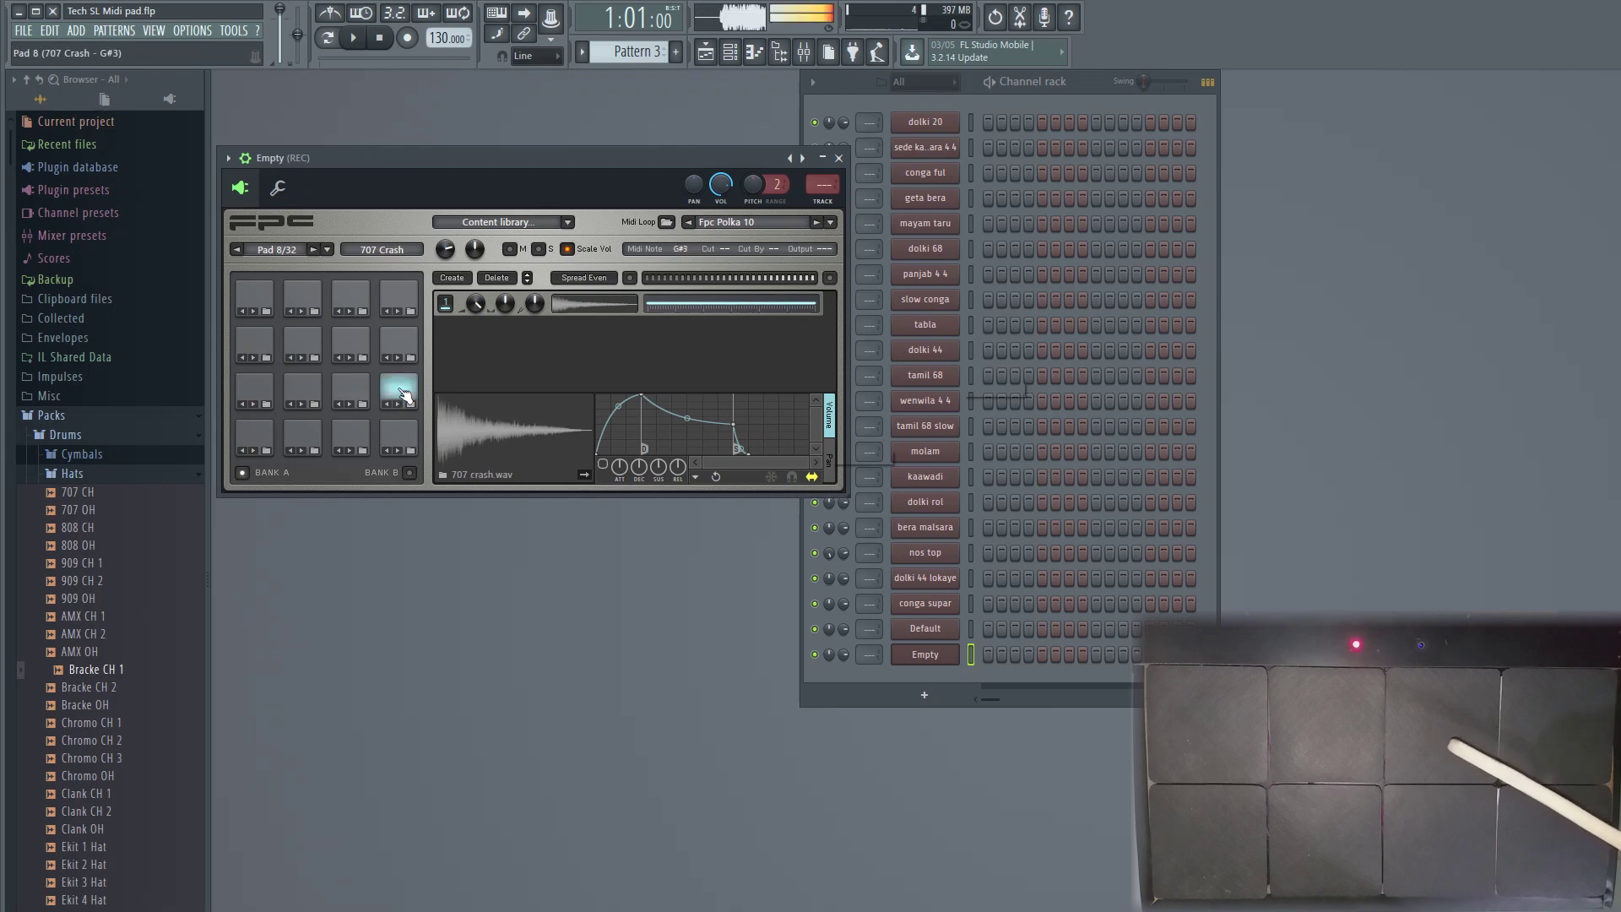
click(643, 251)
click(564, 282)
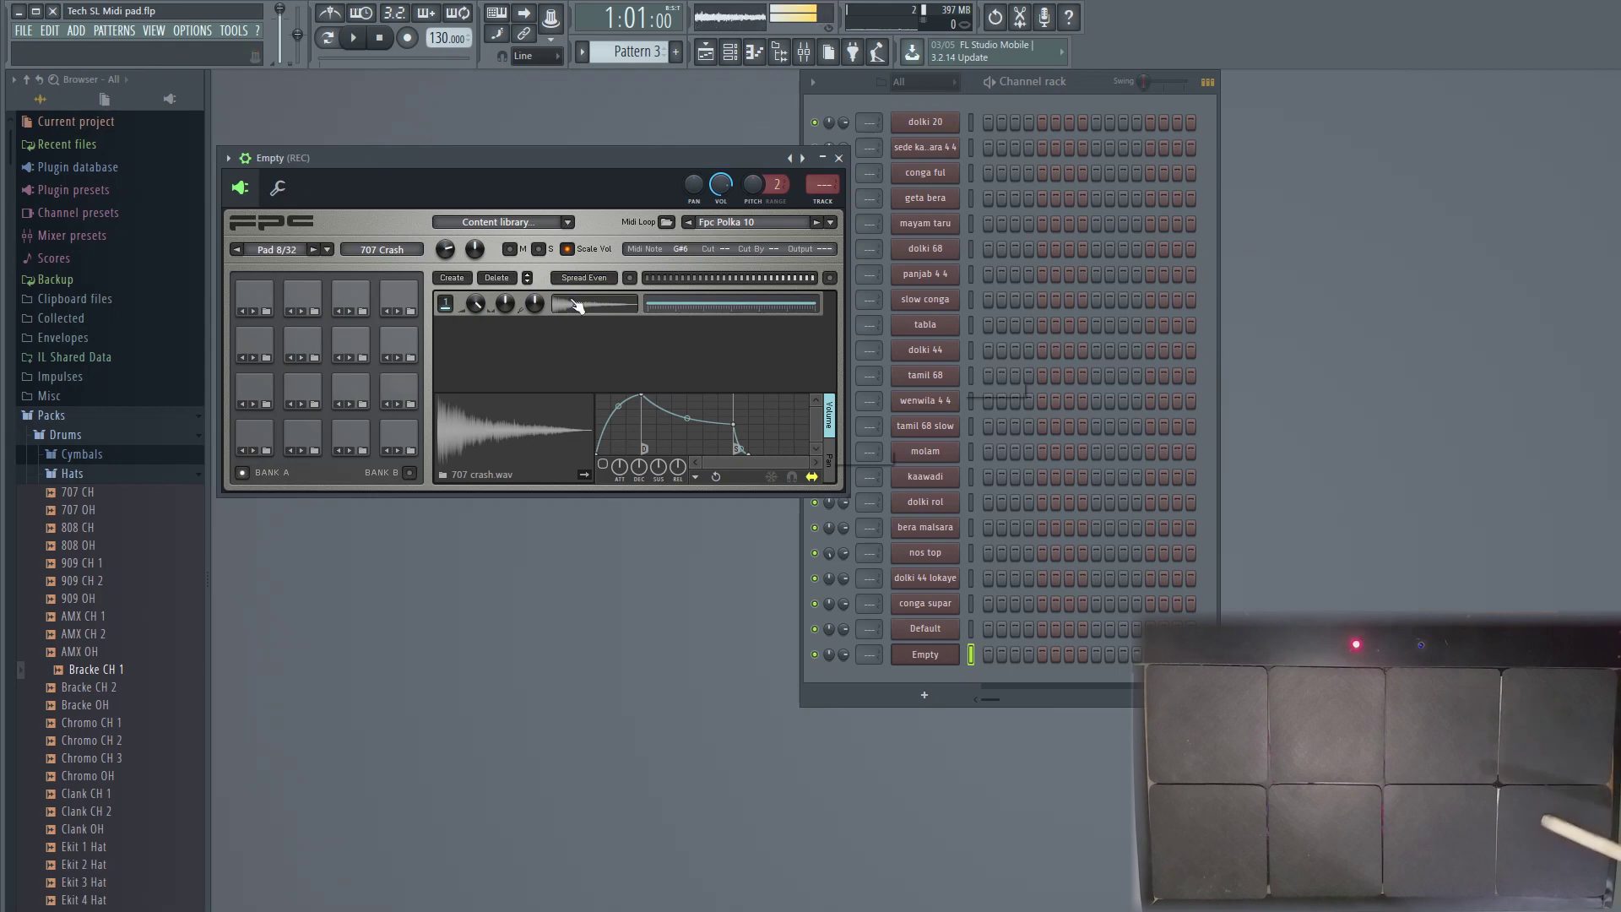
click(414, 442)
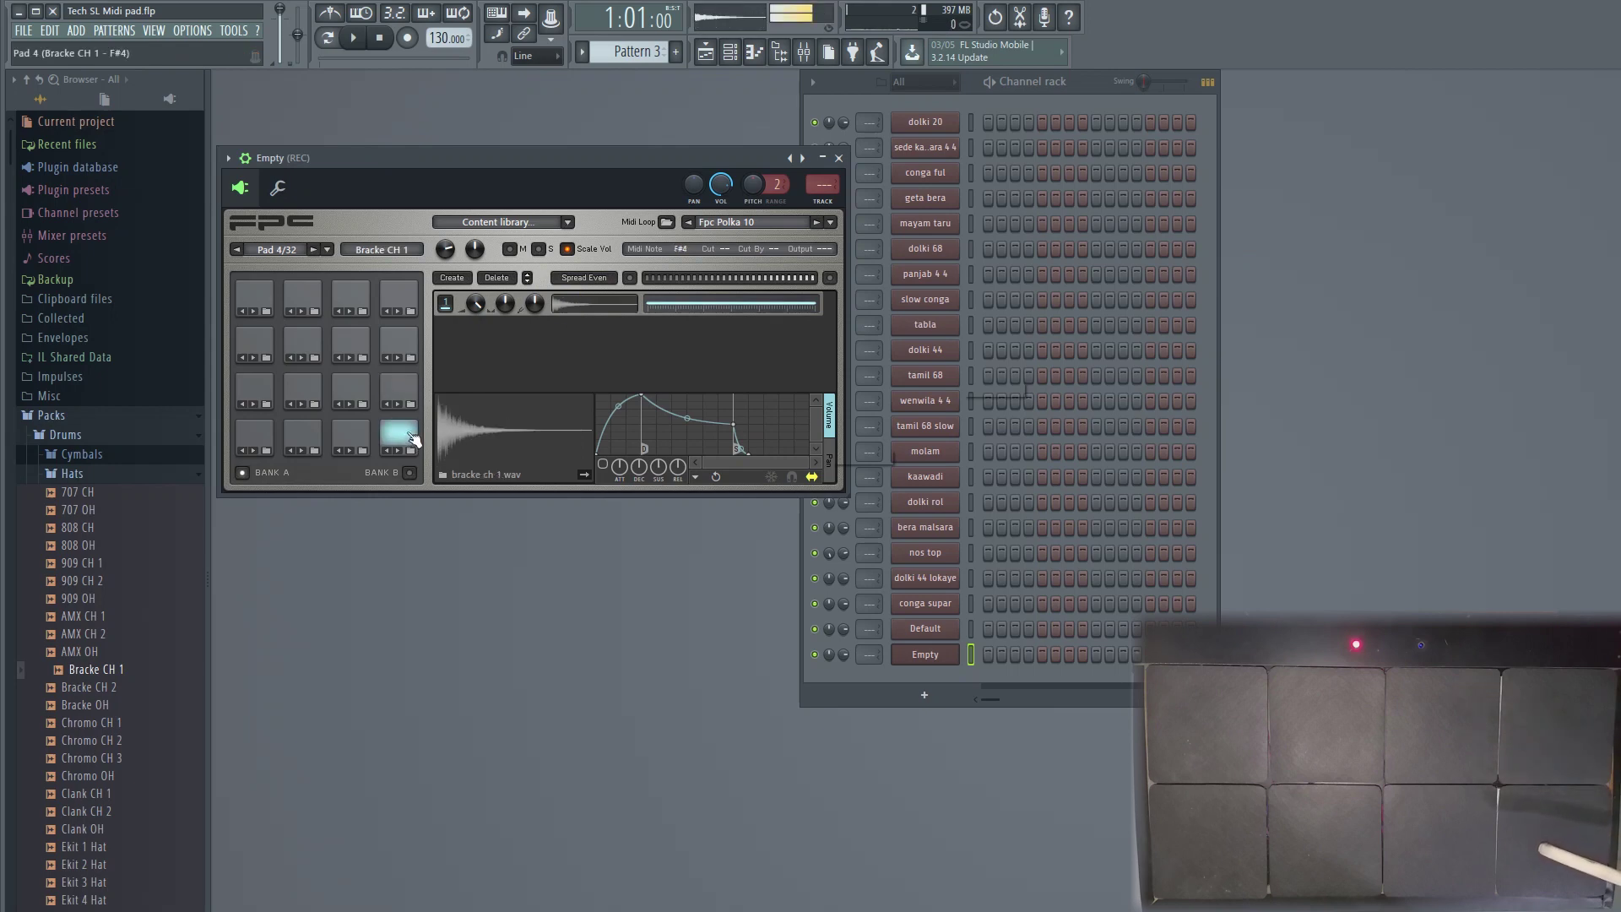
click(678, 249)
click(591, 287)
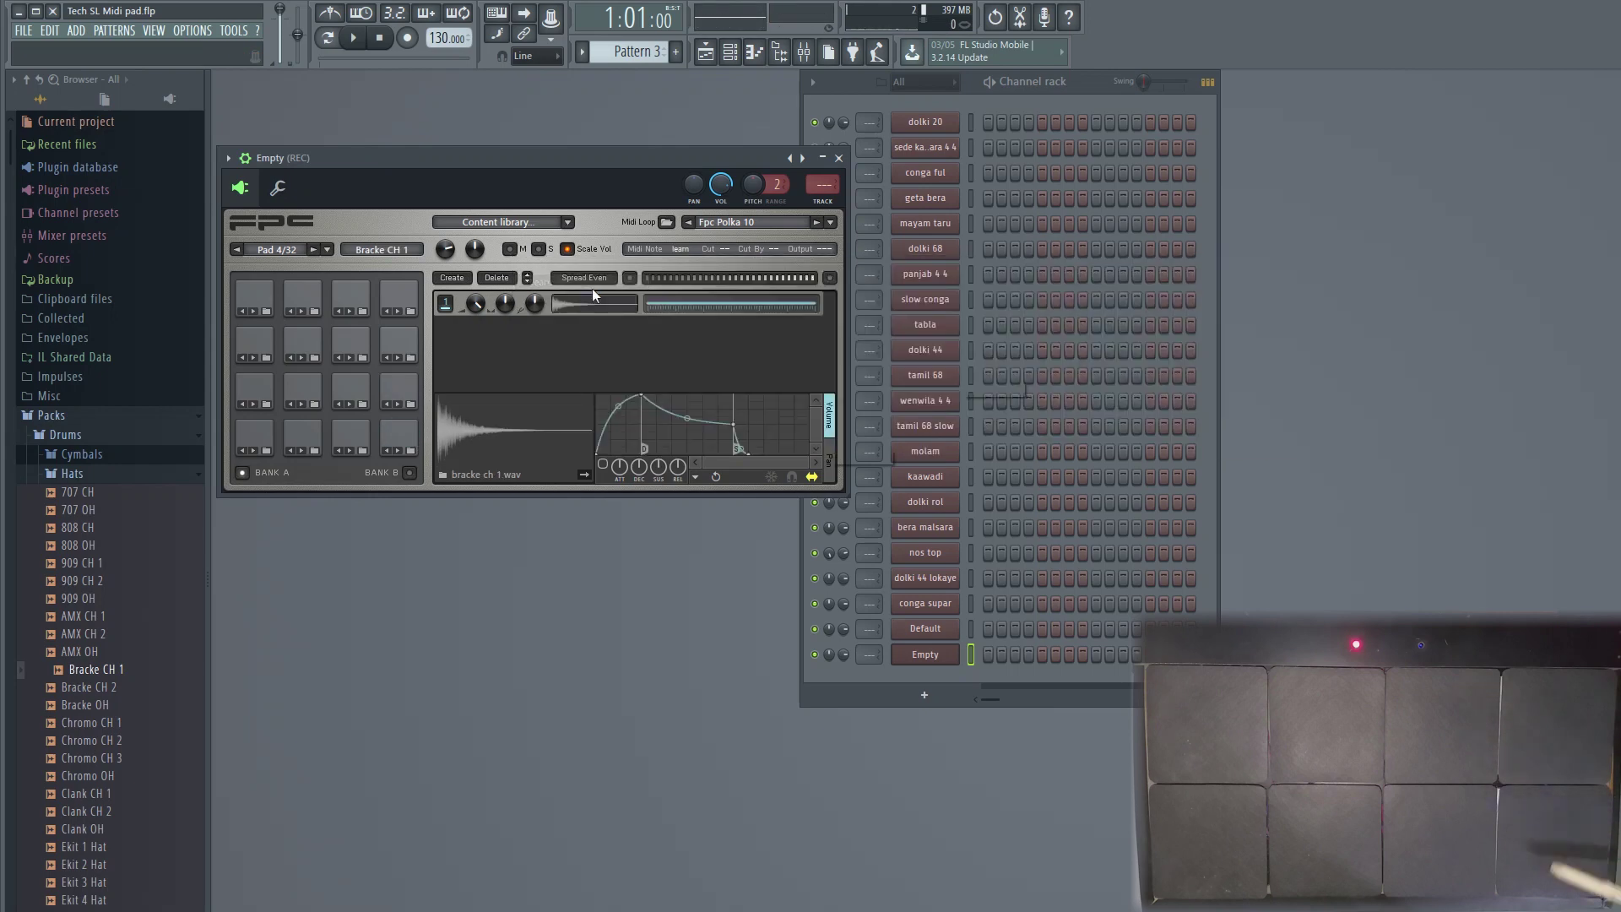
click(677, 246)
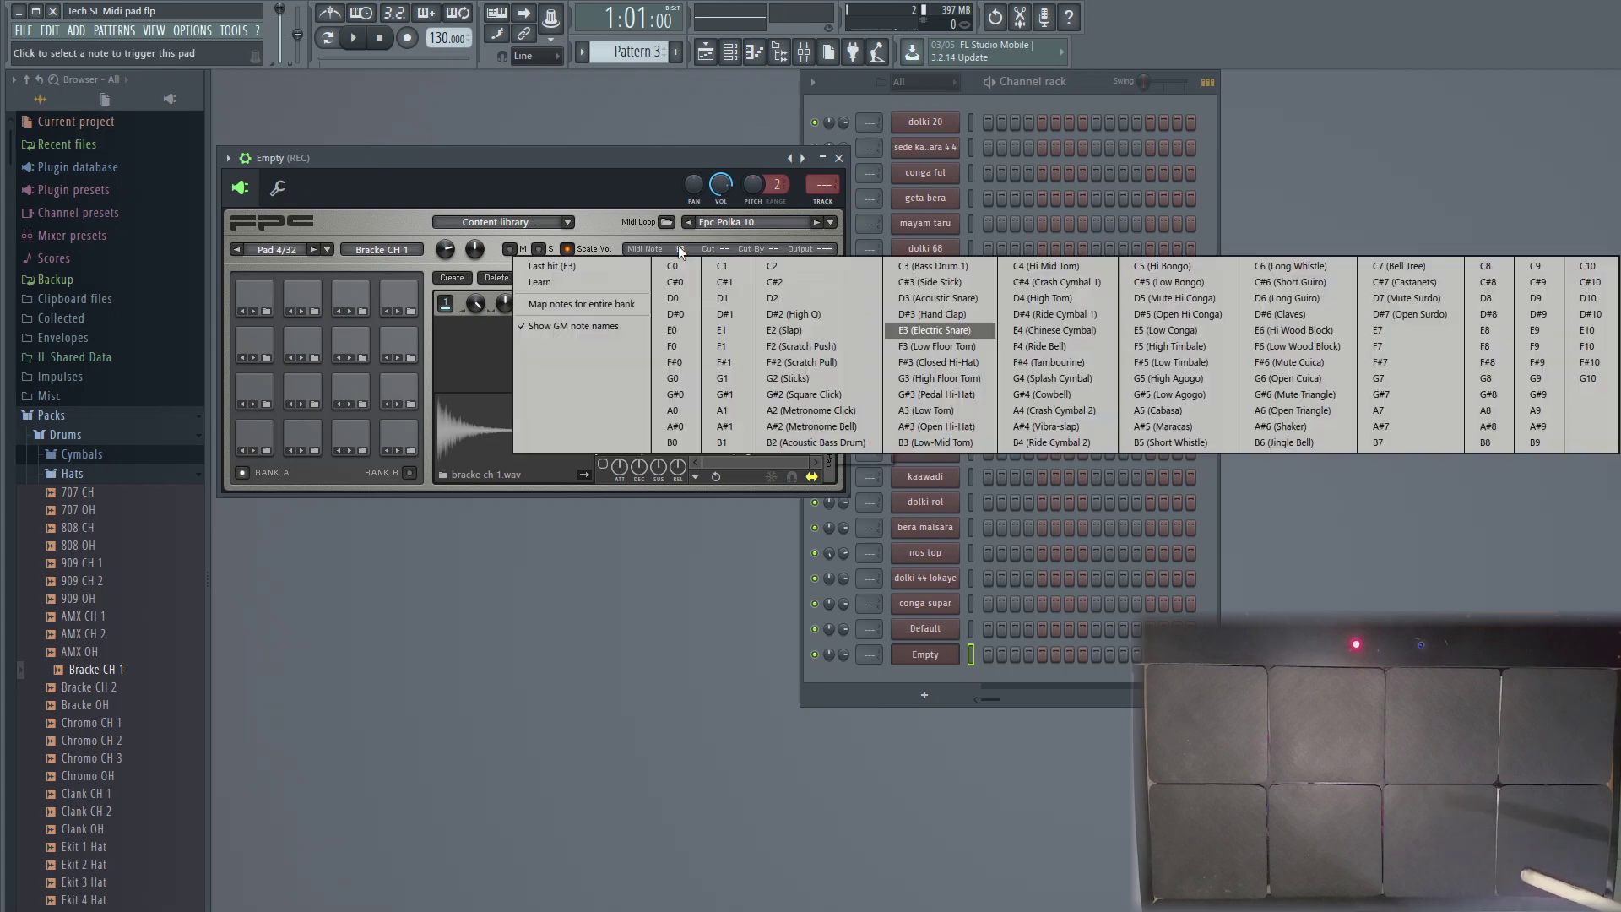
click(596, 170)
drag(596, 171, 591, 175)
- Use MIDI note Learn to map pad 3 (Grv Ride 04) to F#2 and pad 2 (Titey Tom) to G#1
click(346, 440)
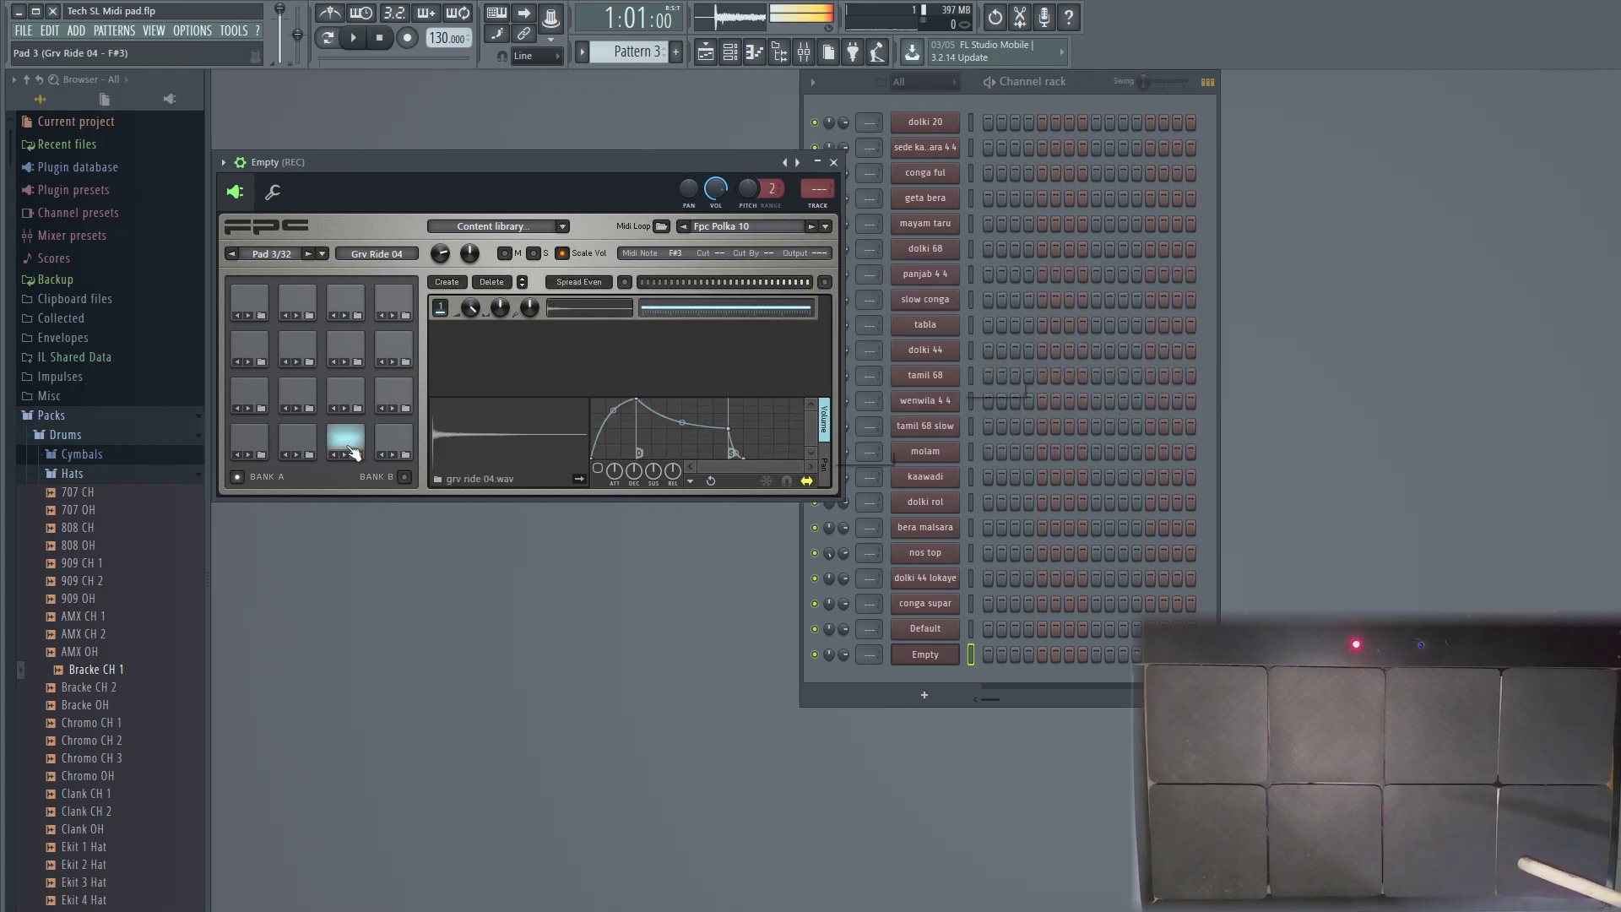
click(685, 256)
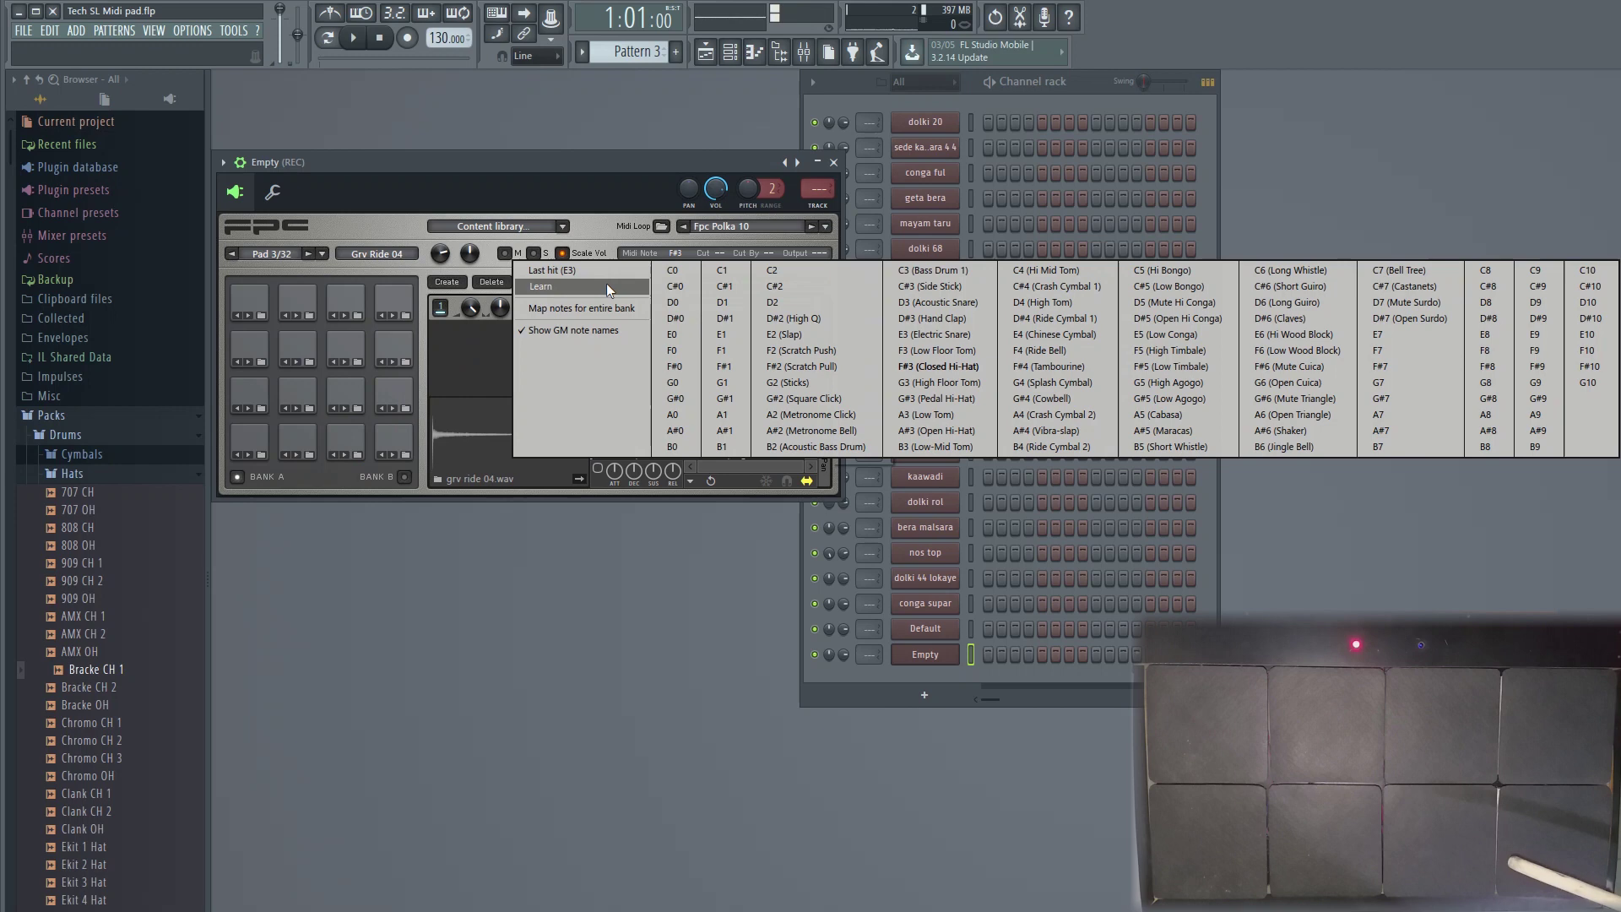
click(606, 282)
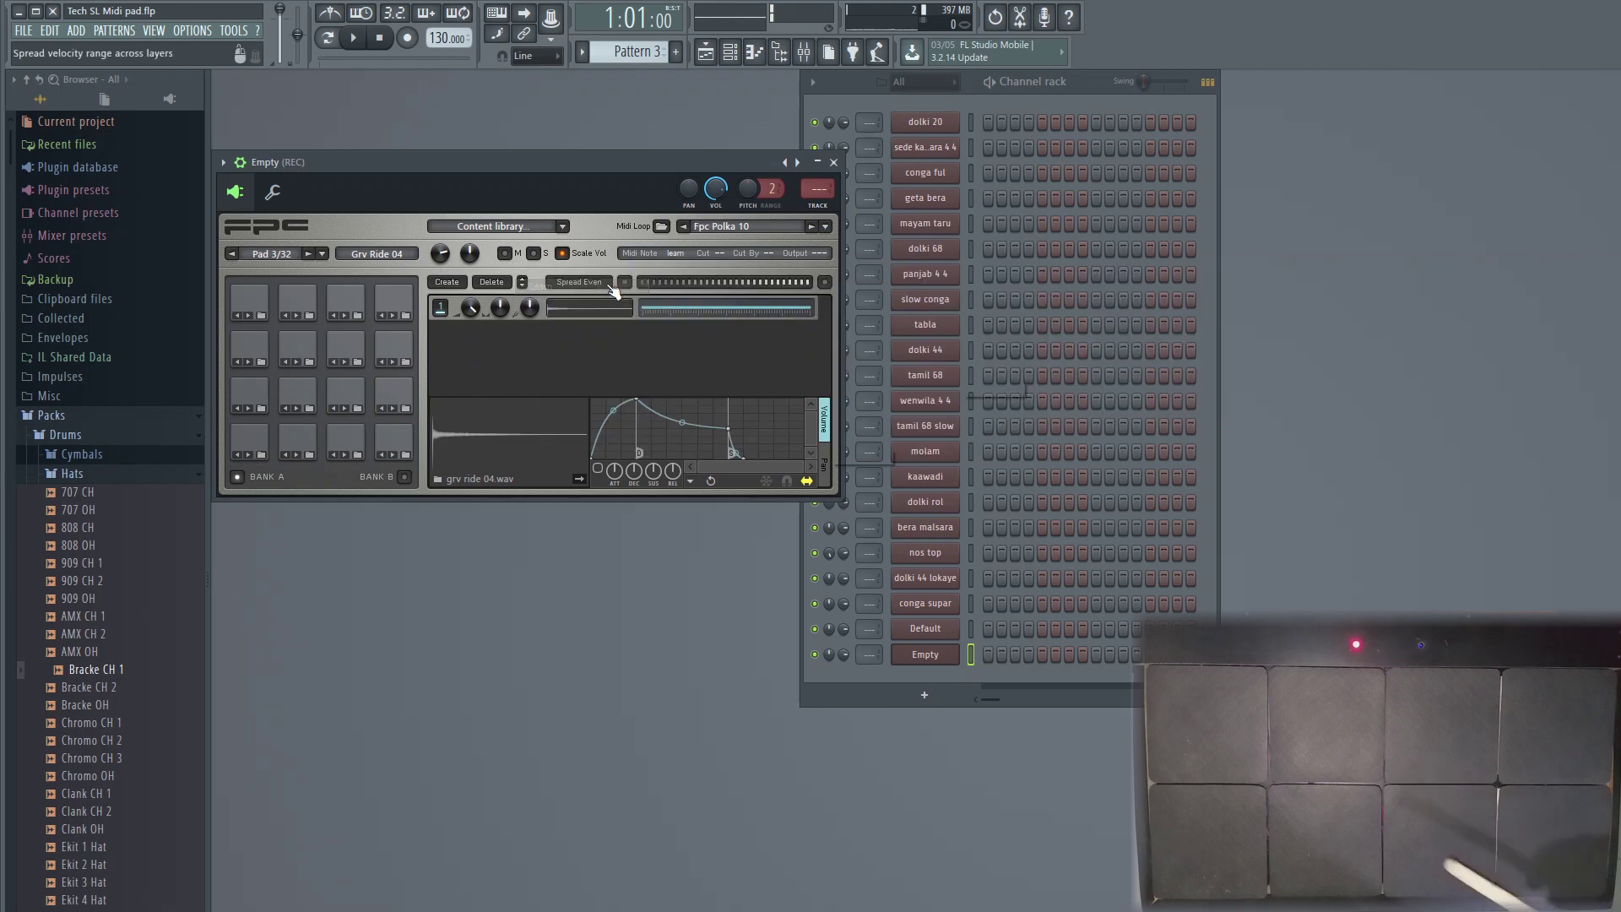
click(304, 446)
click(685, 256)
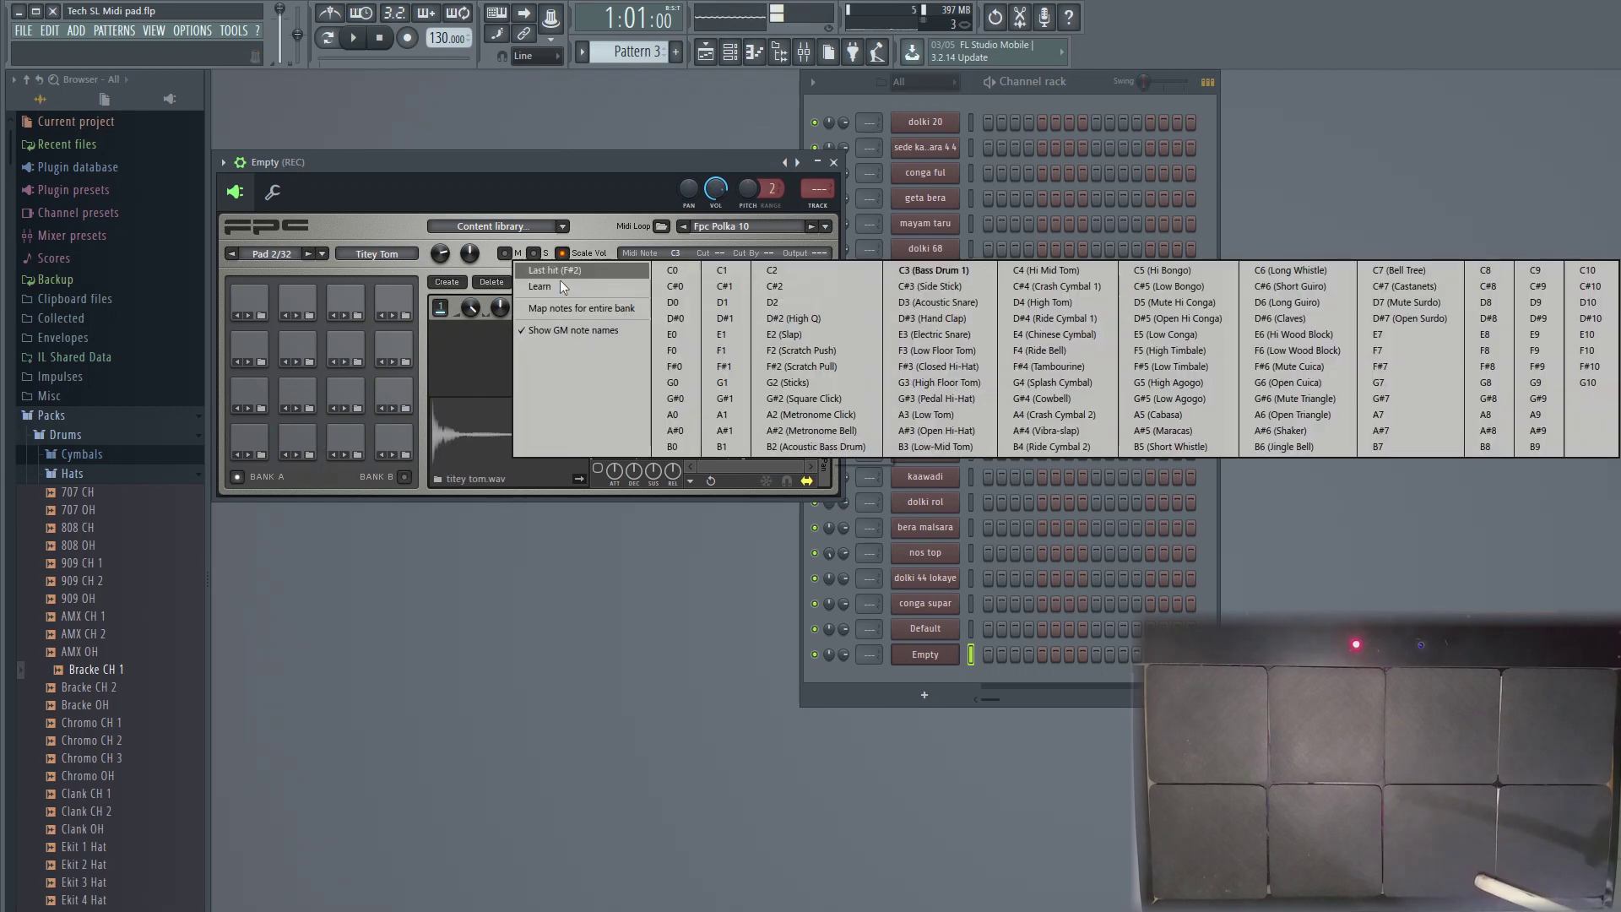
click(606, 282)
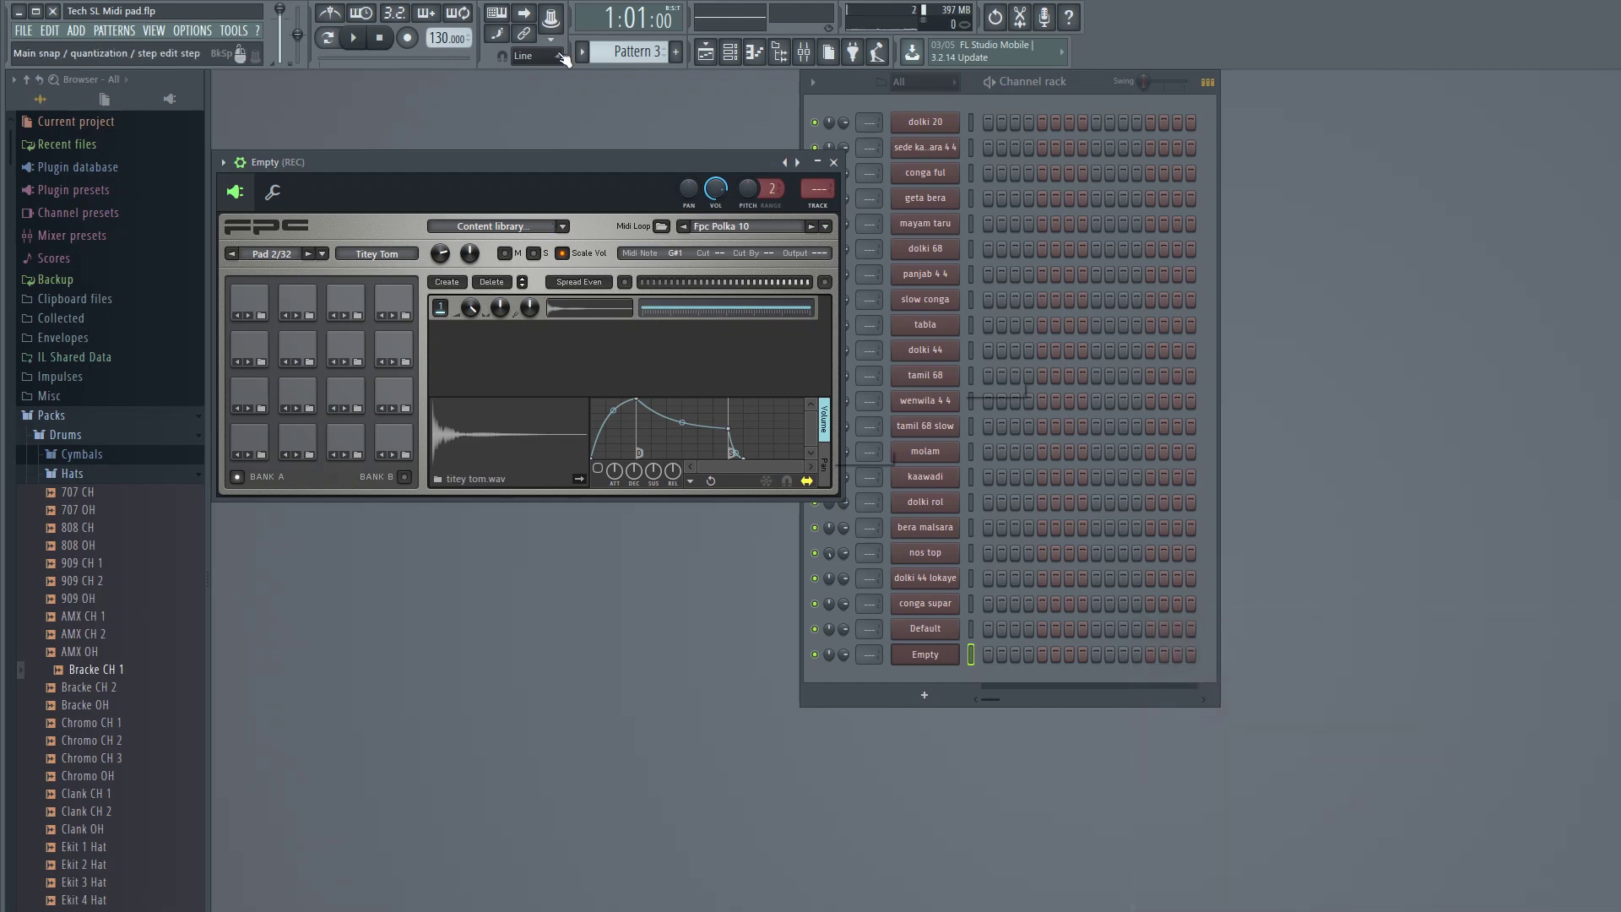
- Start loading a new sample for pad 8 and browse to the waw files folder inside Tech Sl midi octapad on the Desktop
click(397, 401)
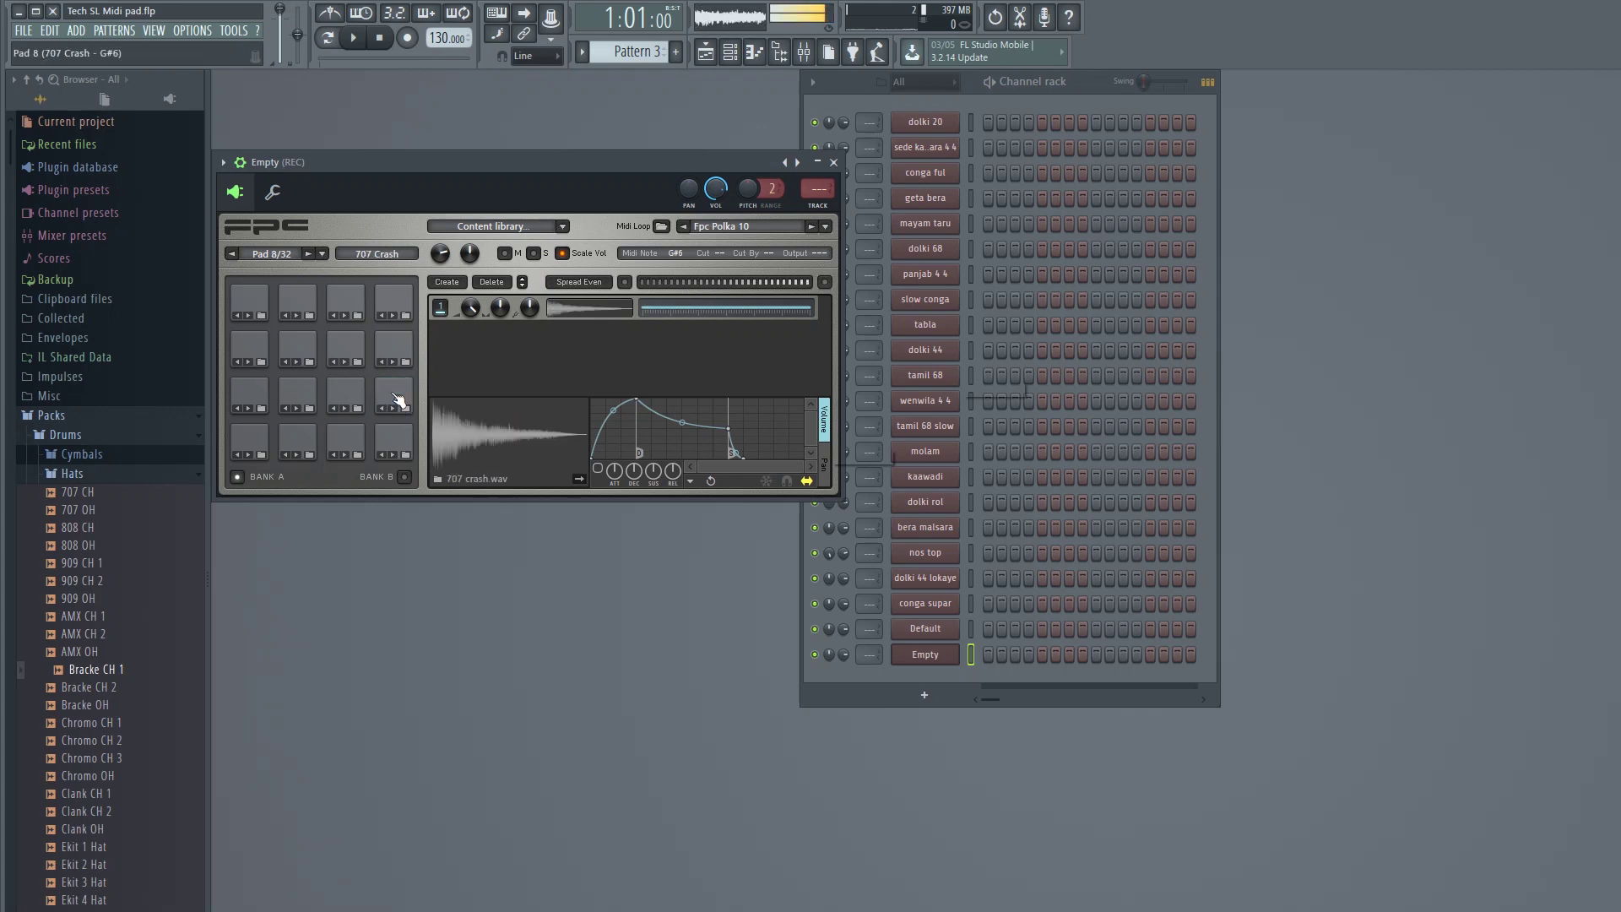
click(397, 400)
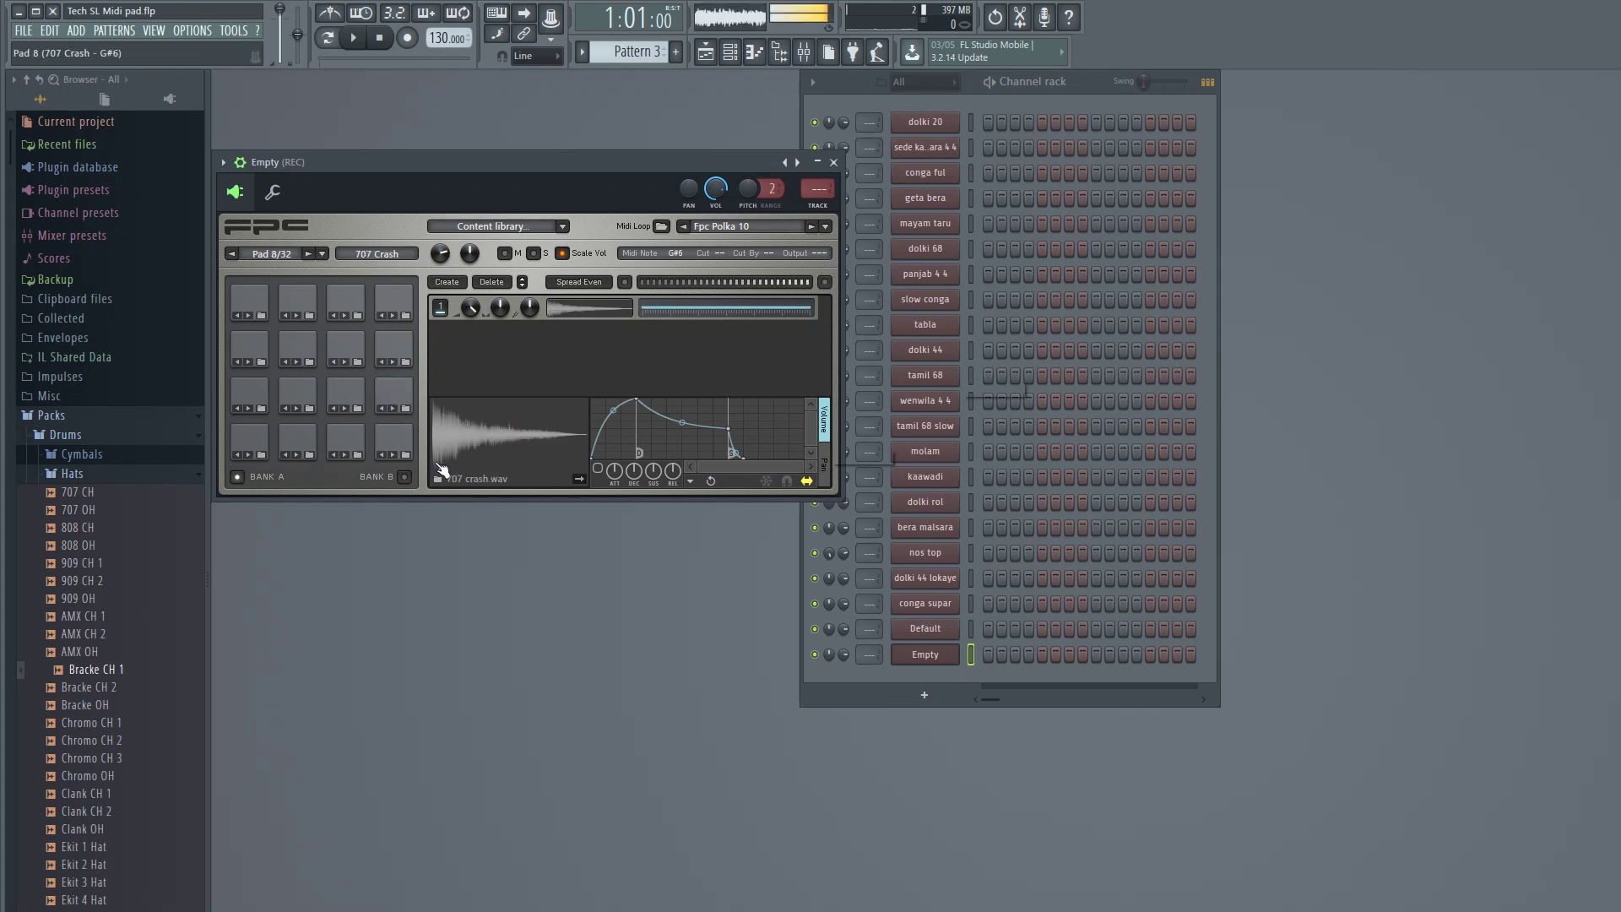
click(398, 409)
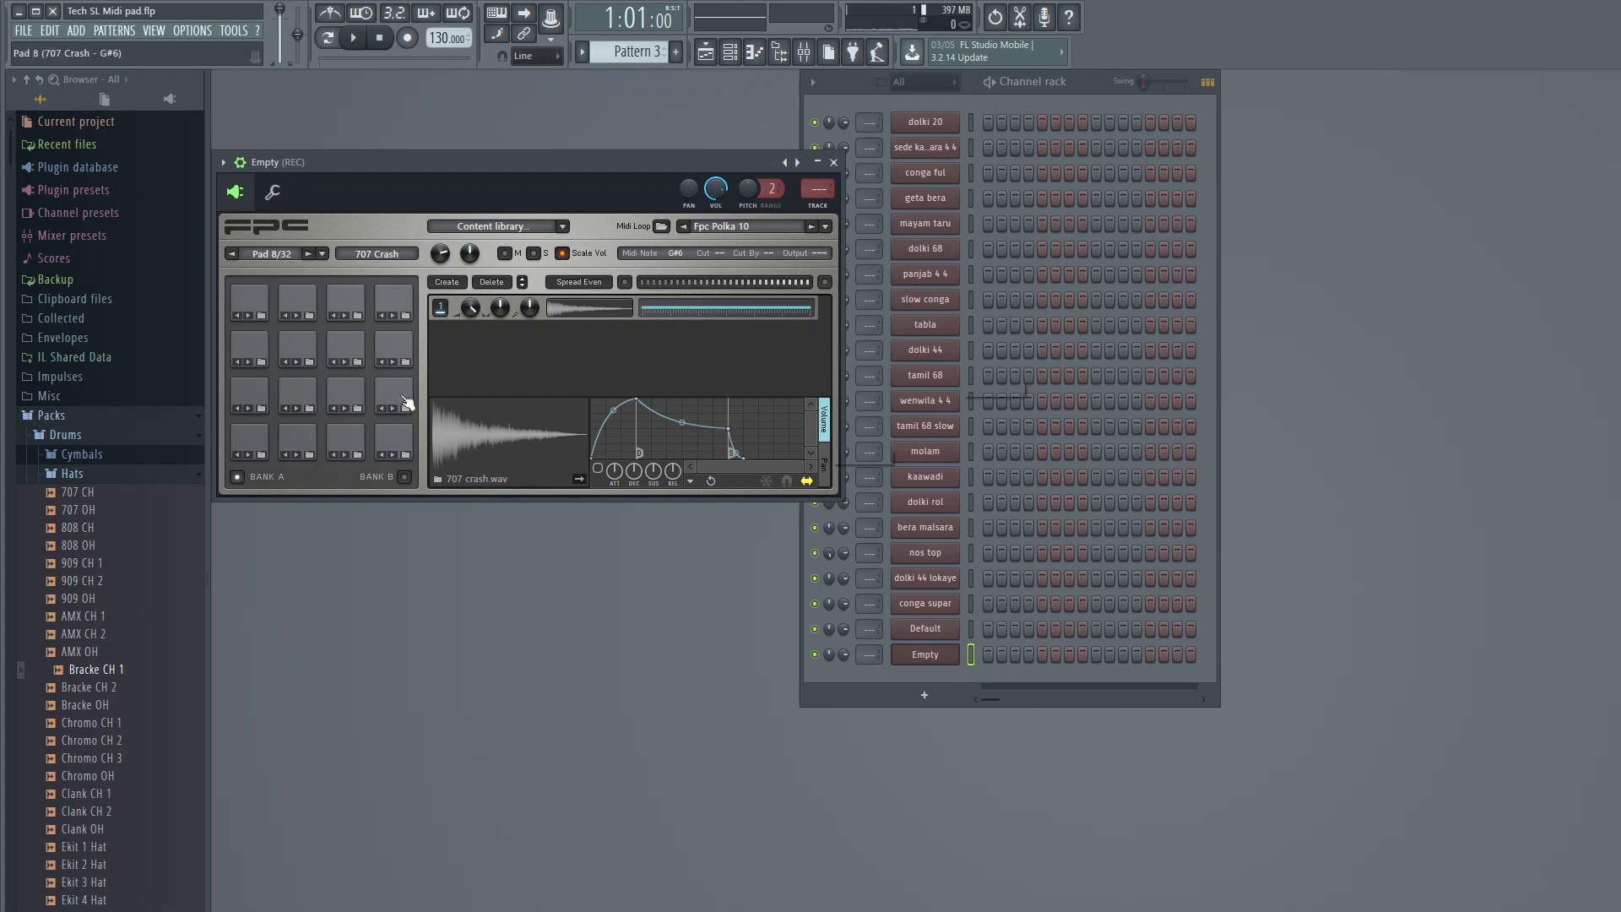
click(437, 479)
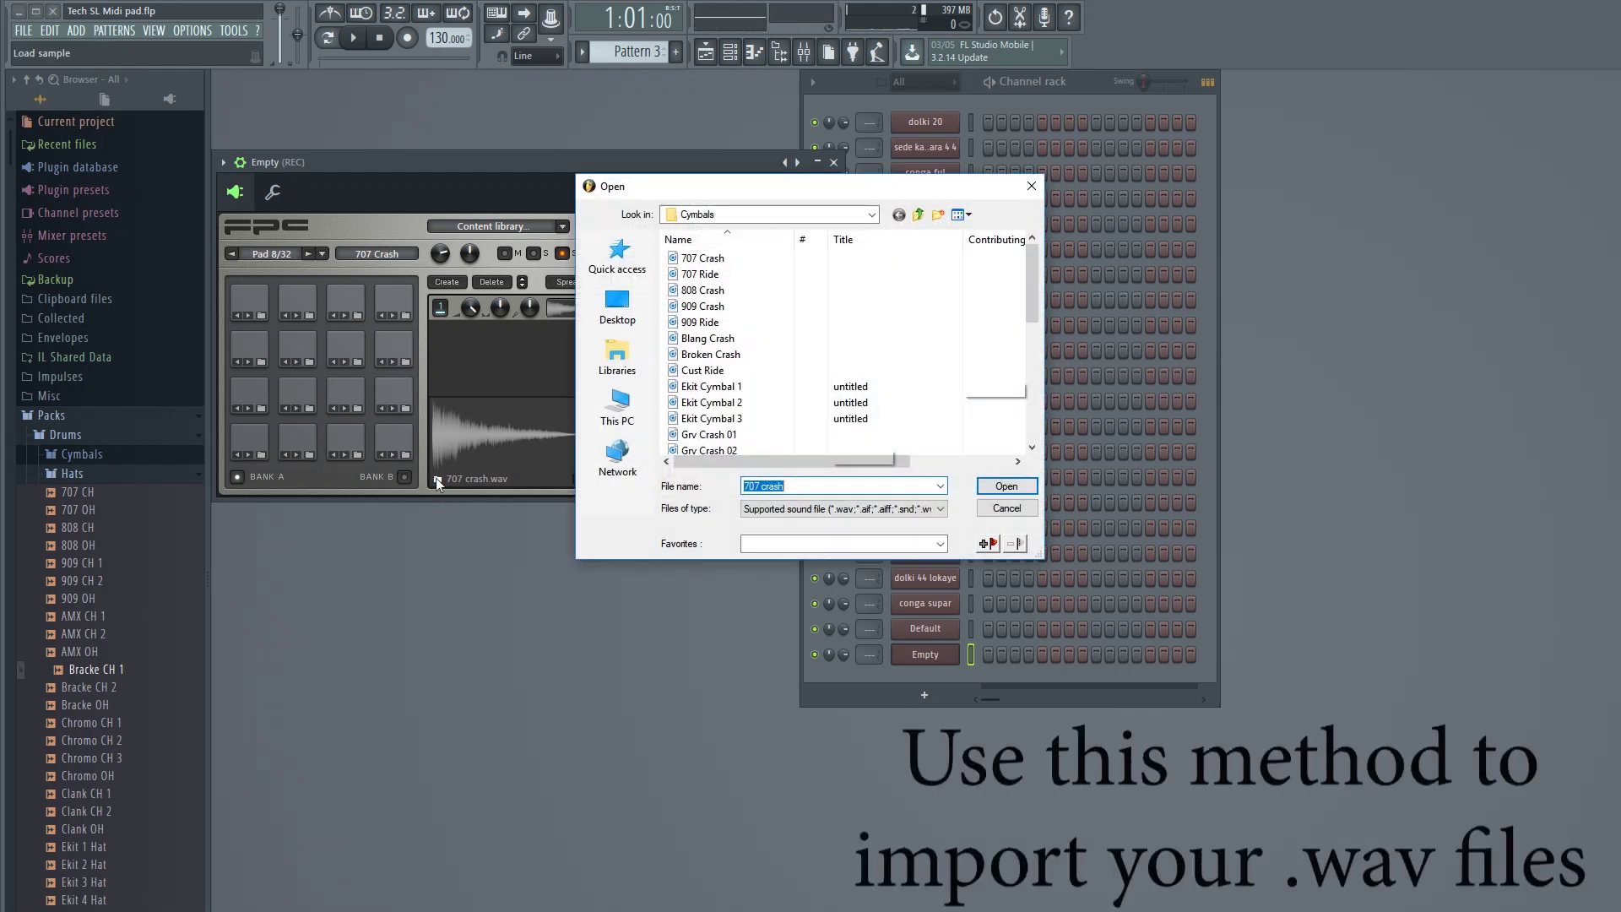
click(917, 214)
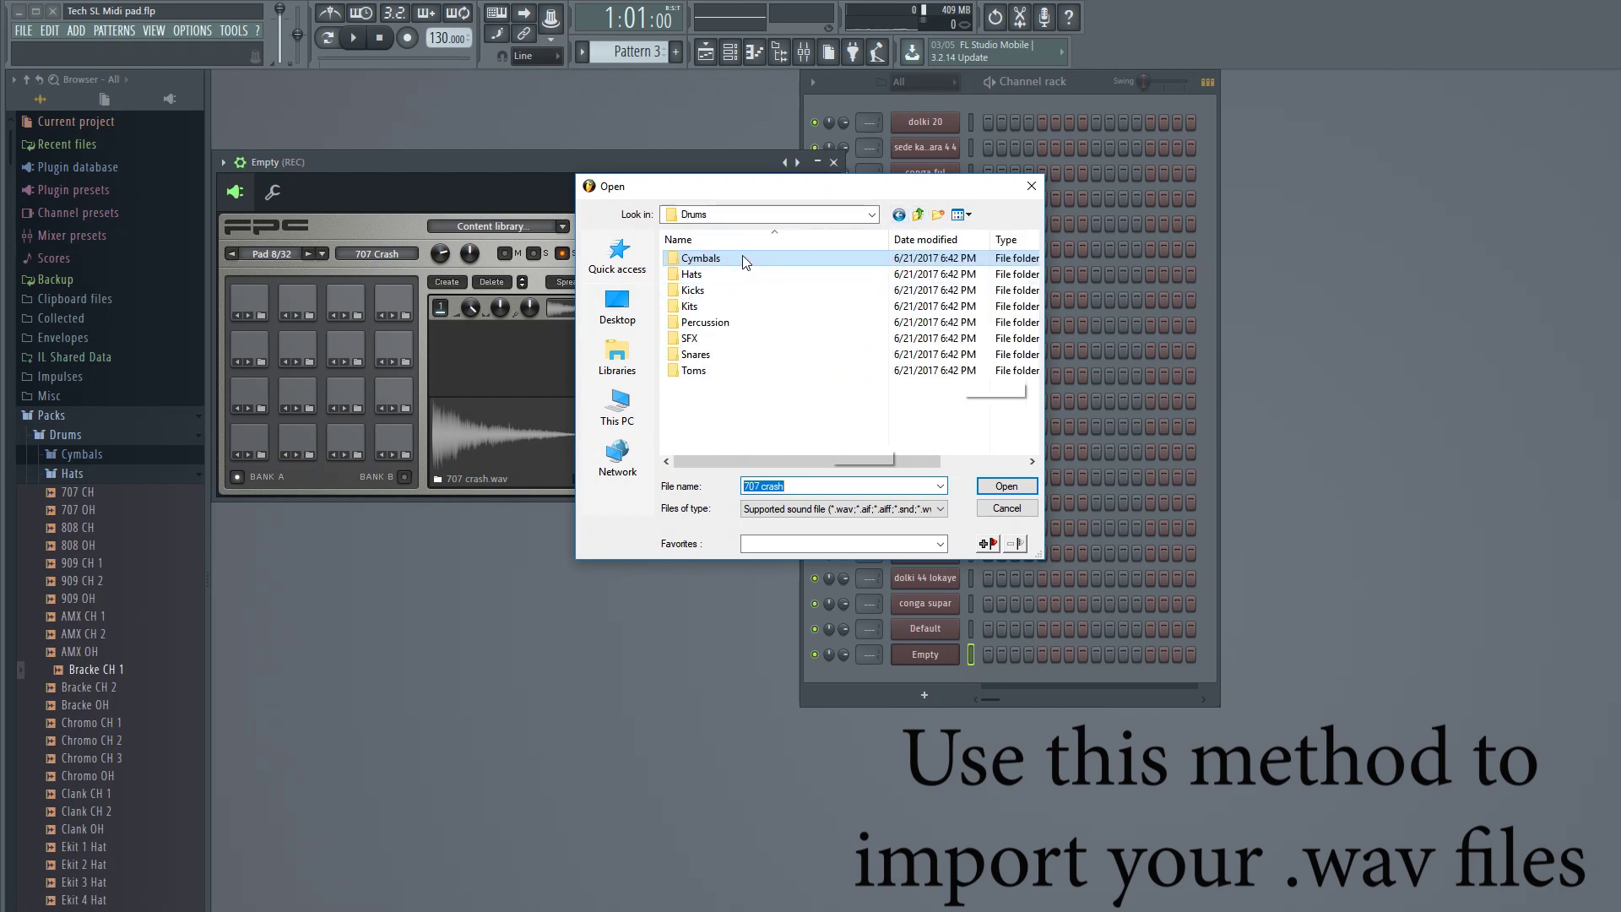
click(617, 305)
scroll(785, 365, down, 10)
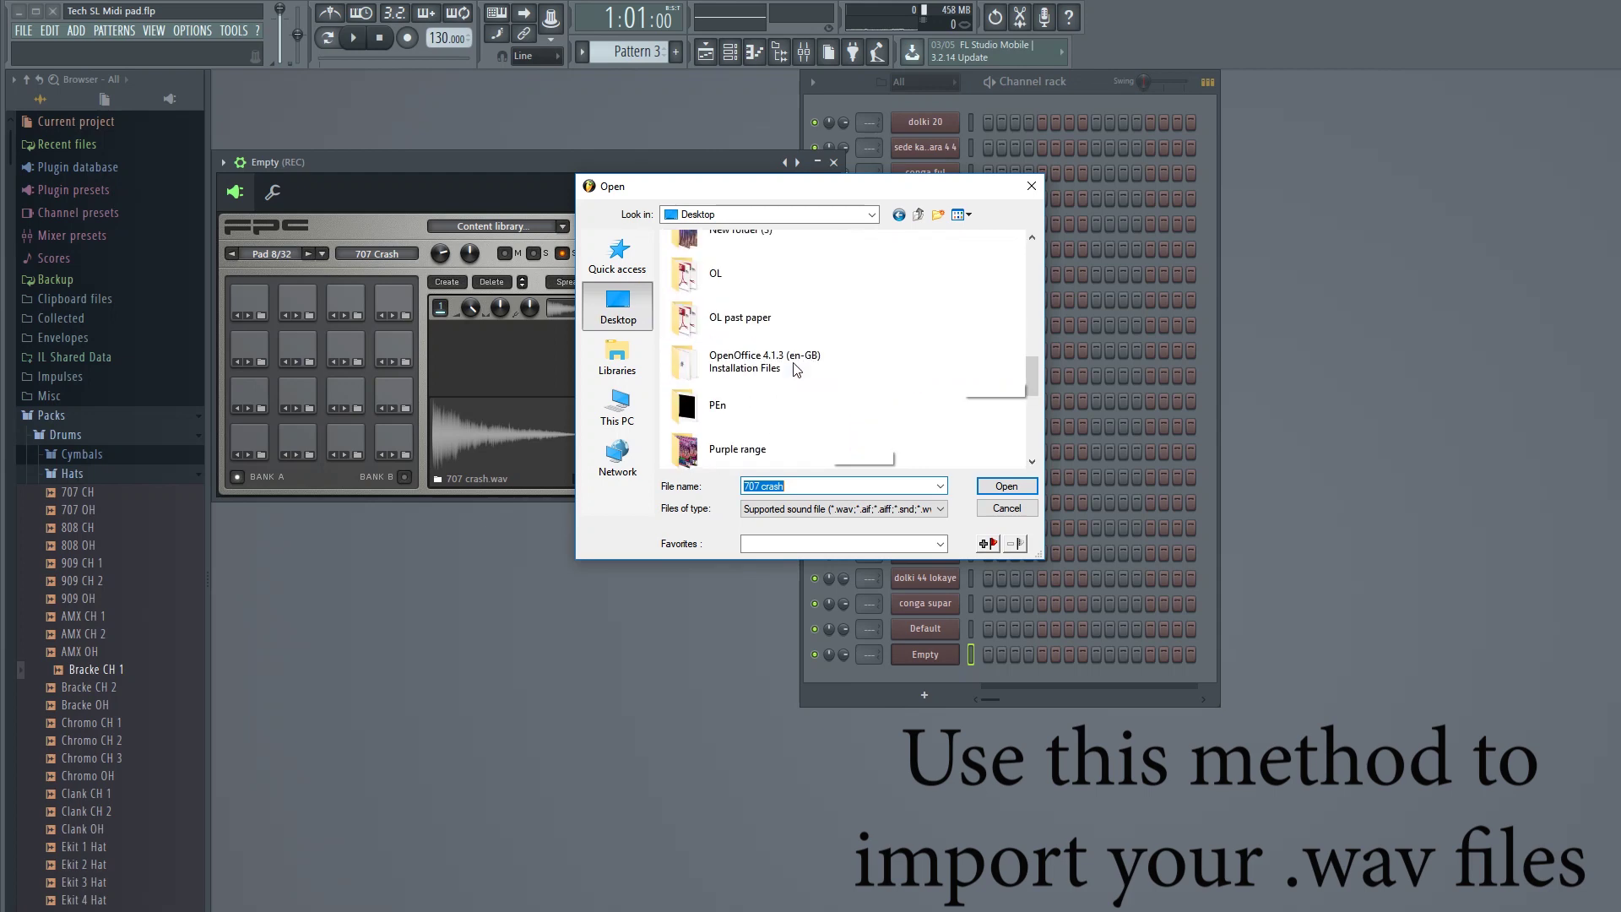
scroll(796, 369, up, 5)
scroll(796, 369, up, 6)
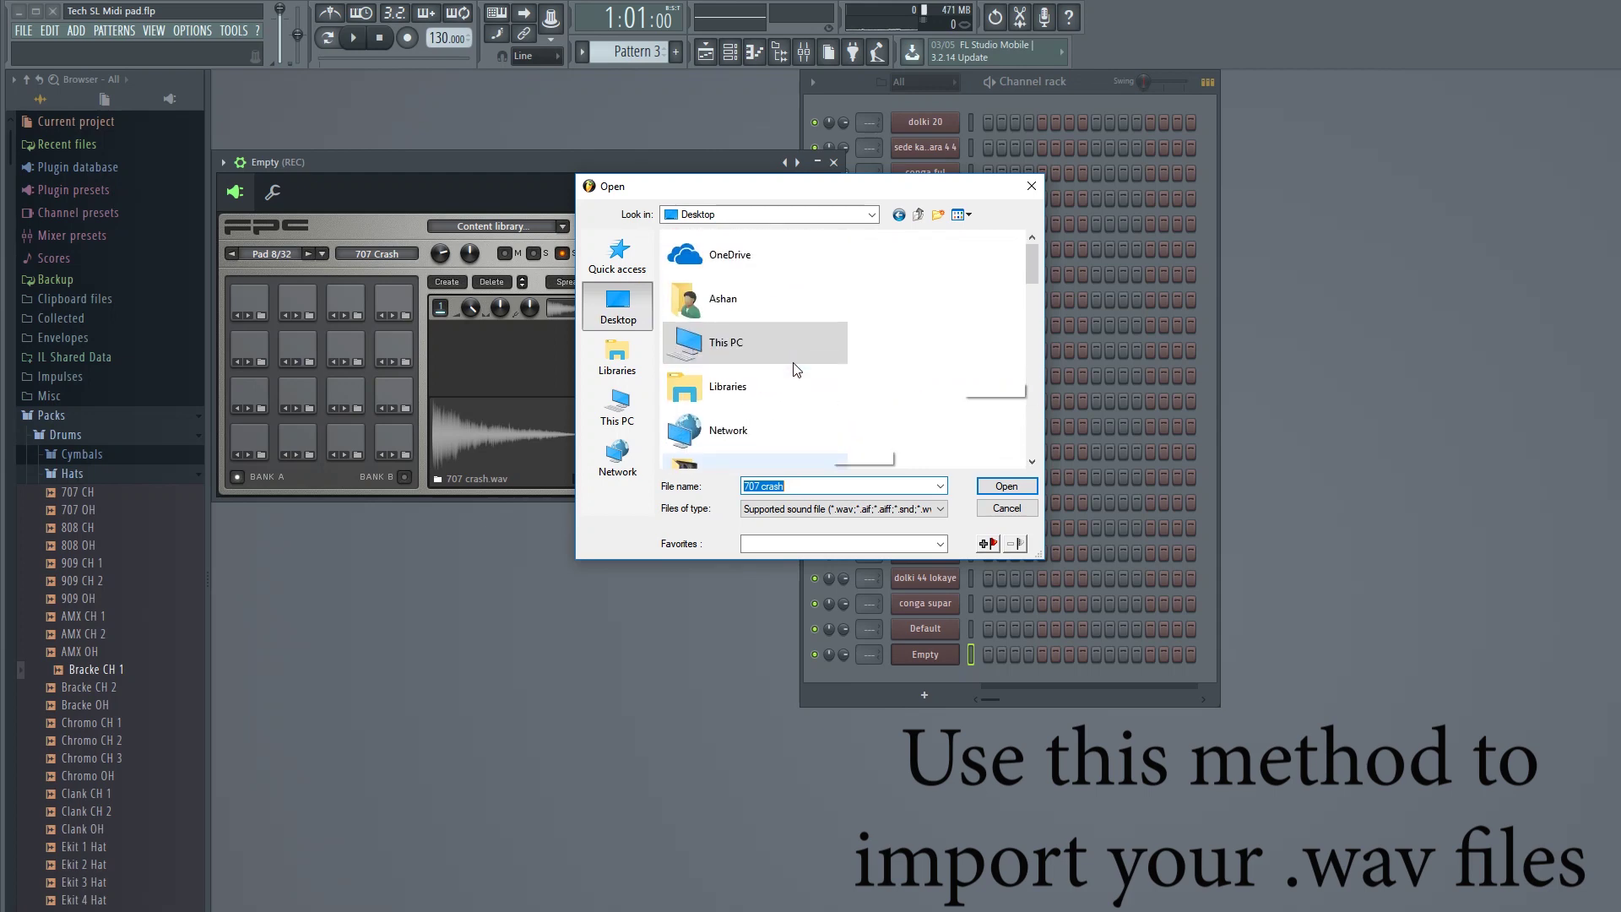
scroll(796, 369, down, 10)
scroll(801, 369, up, 4)
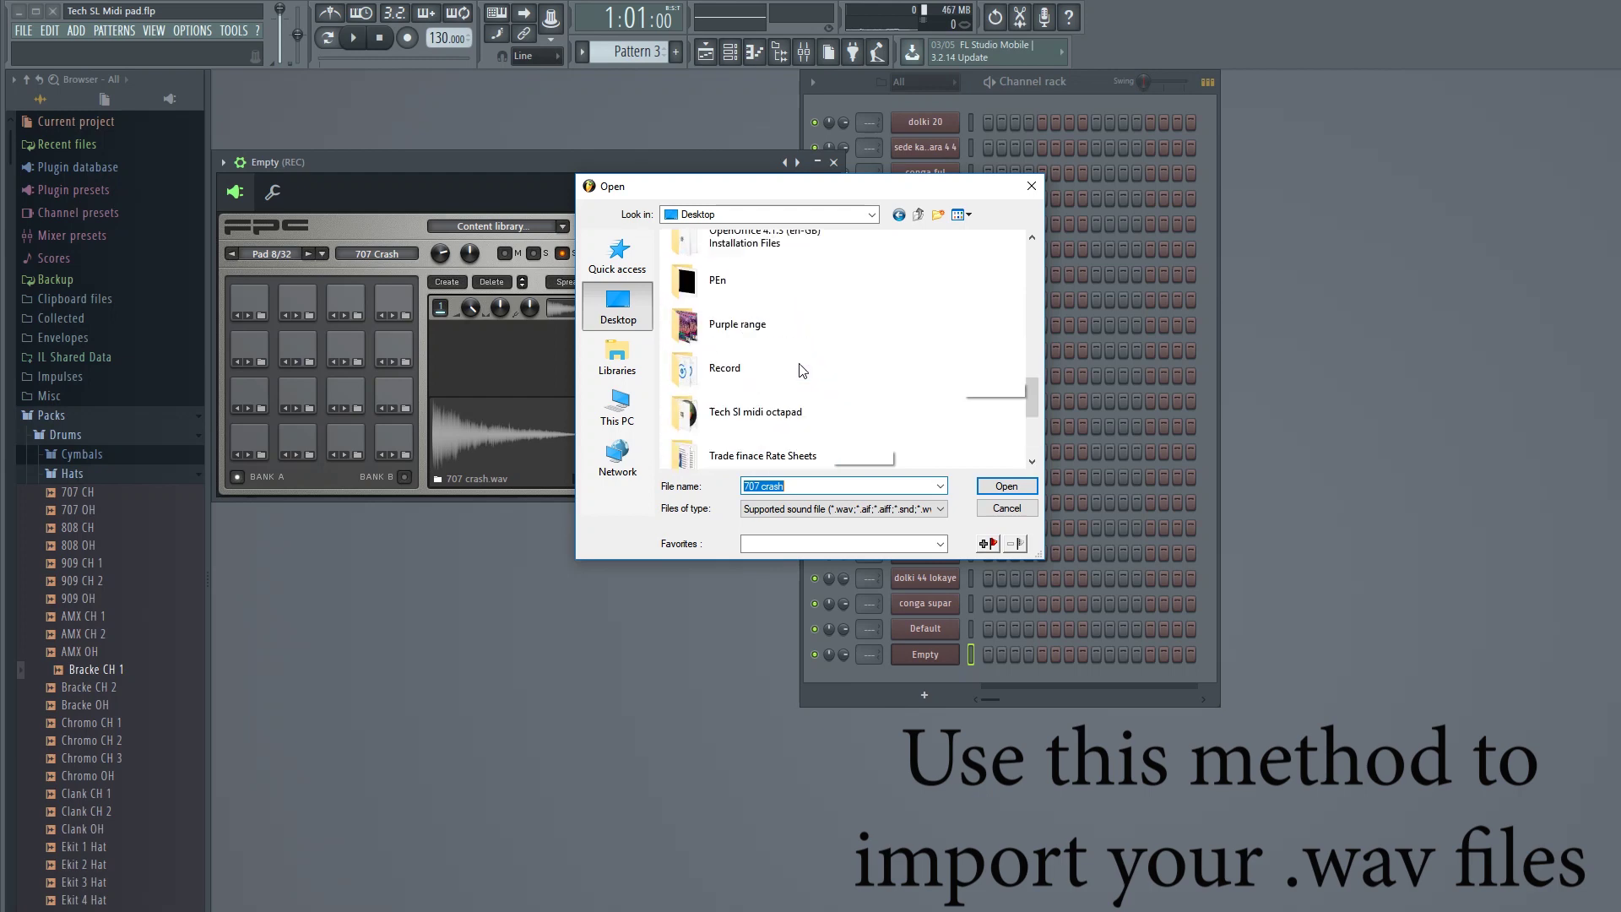
double_click(782, 419)
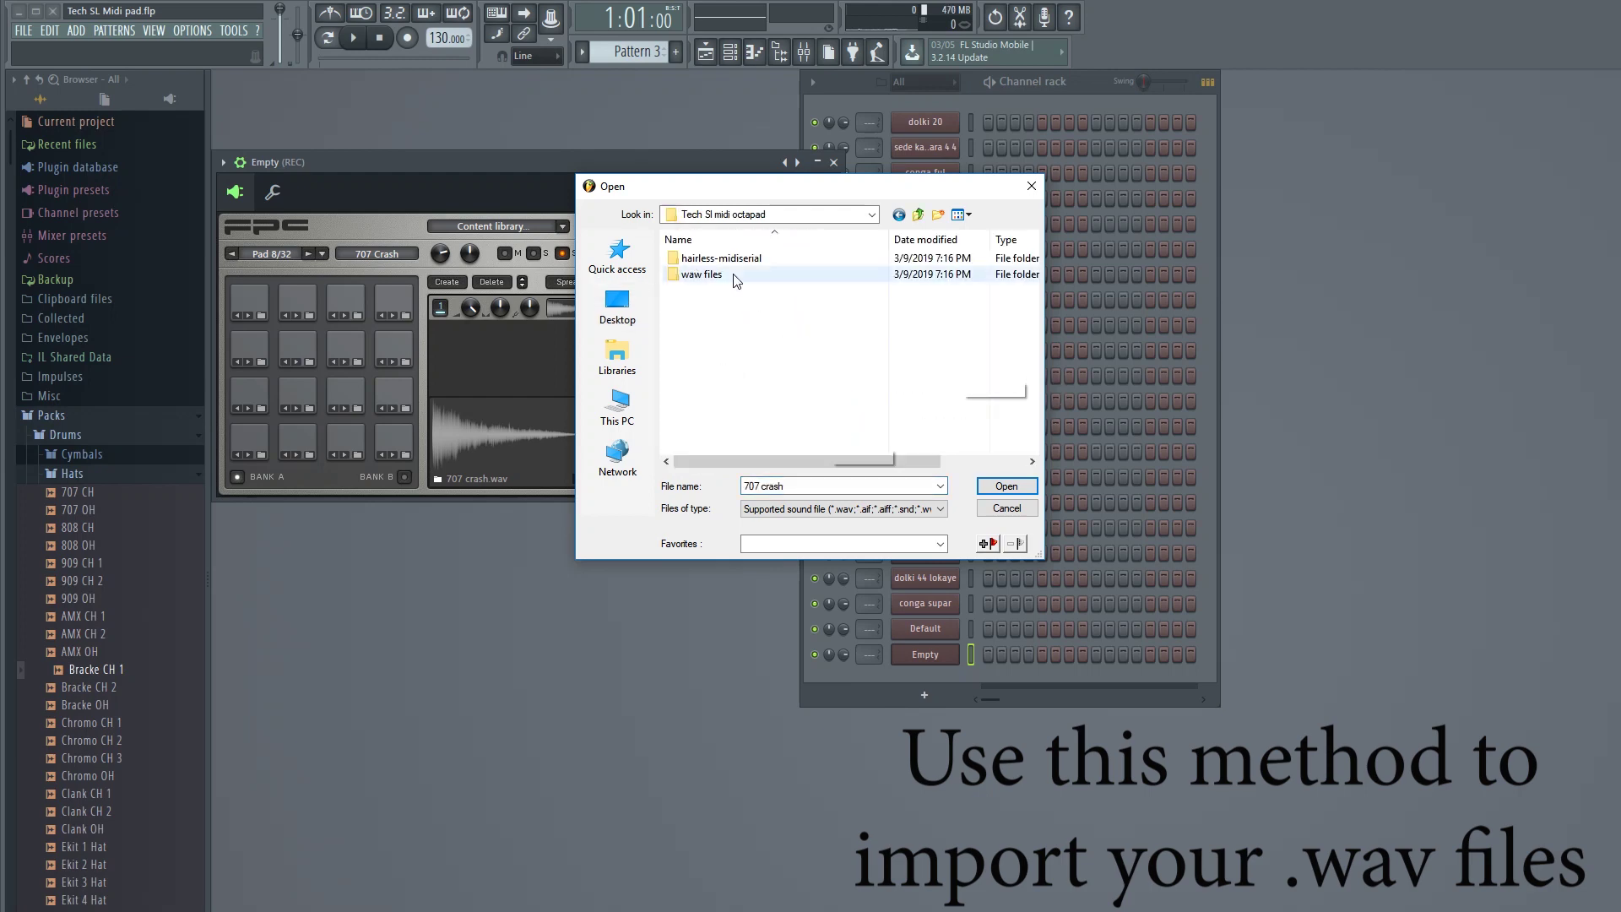
double_click(701, 275)
- Preview samples in the waw files folder, from the numbered files and 11r down to F16_Sagat Closed
click(701, 305)
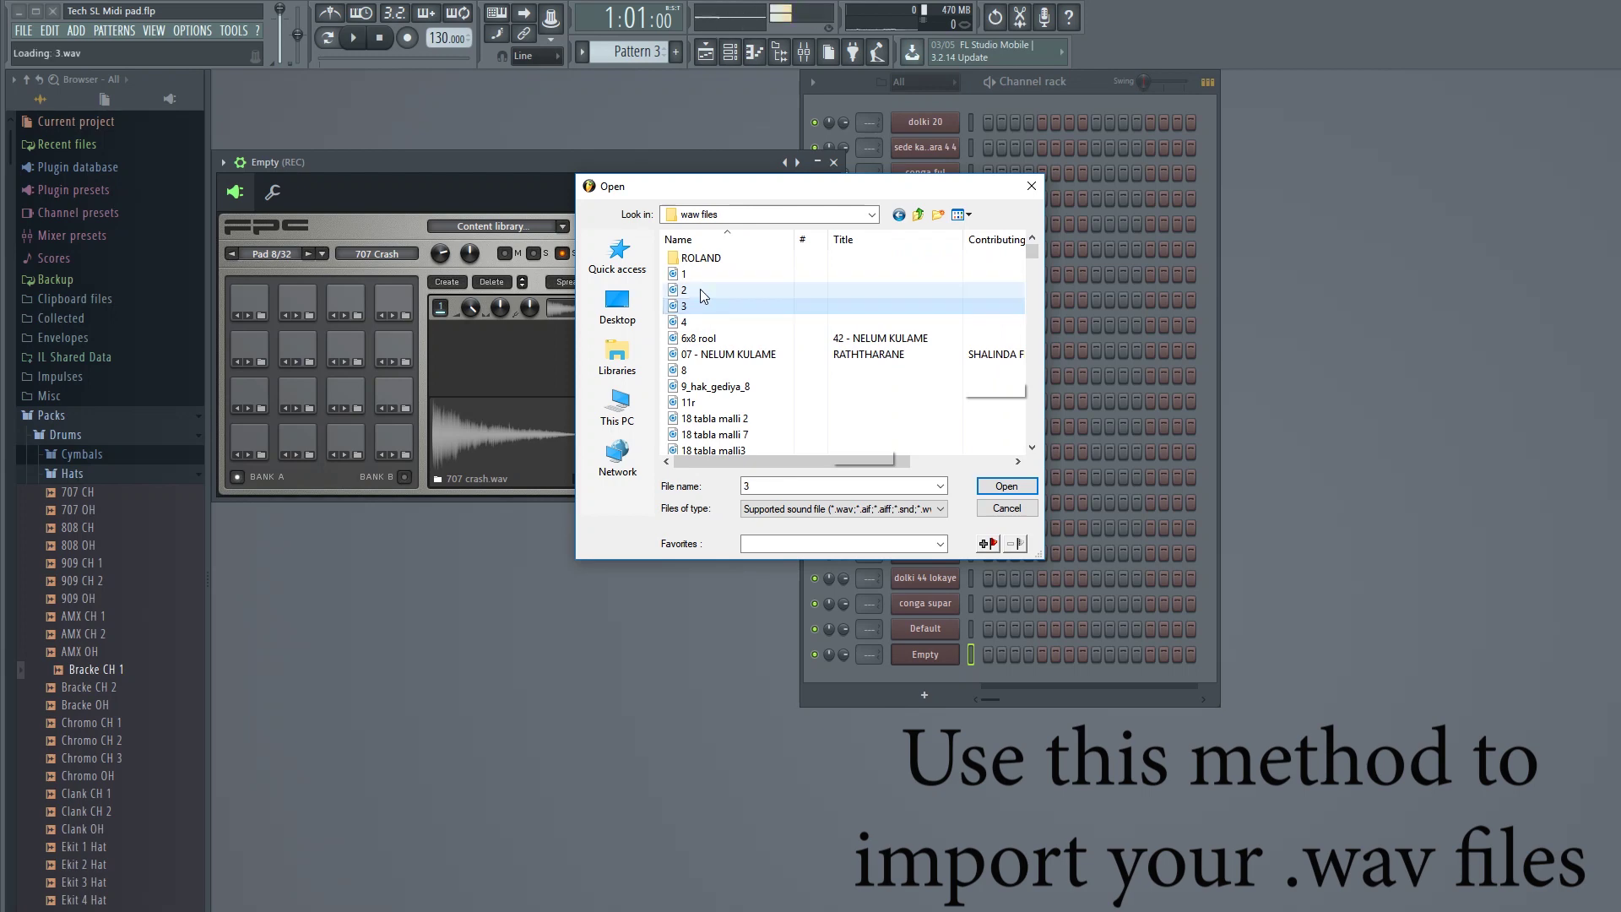
key(Up)
key(Up)
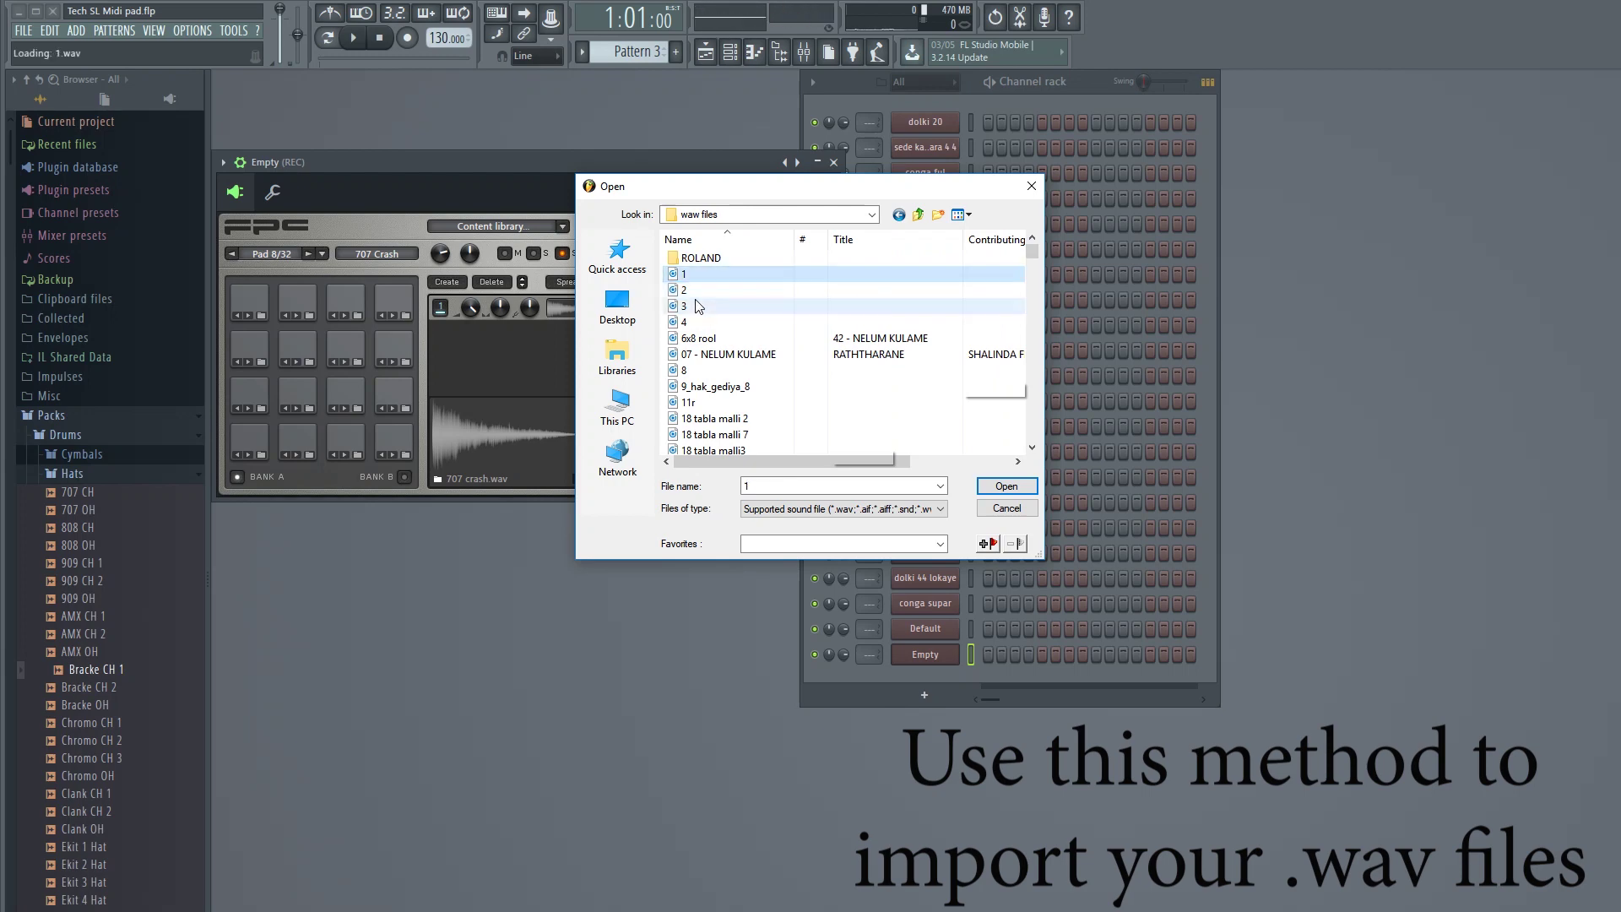
click(727, 354)
click(688, 401)
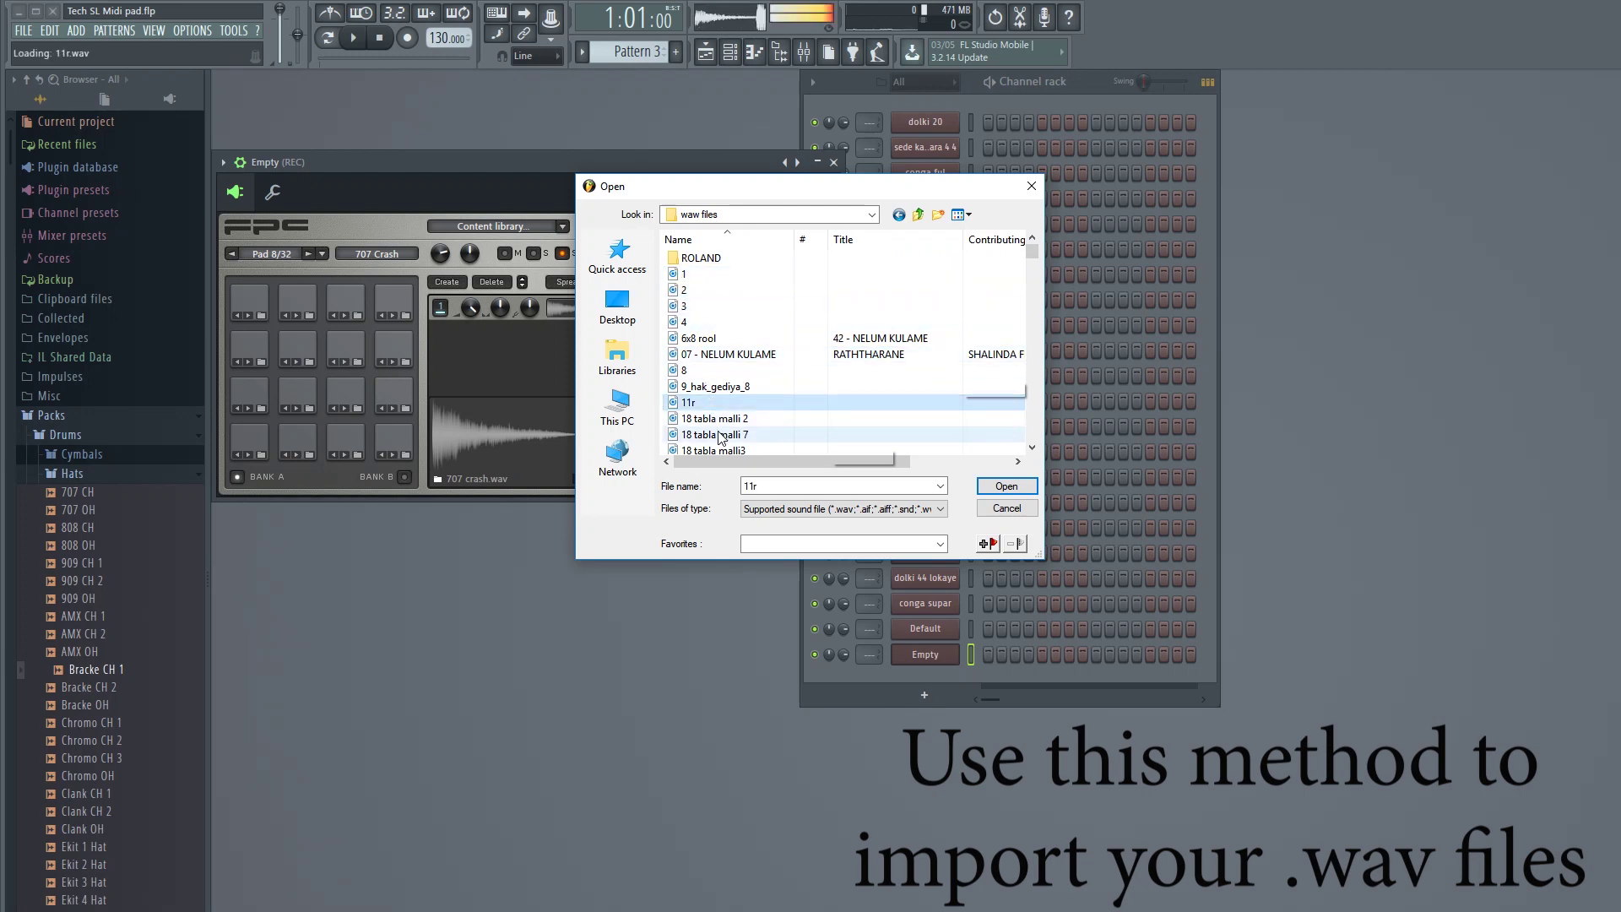
scroll(718, 432, down, 6)
click(712, 403)
scroll(714, 412, down, 7)
click(715, 403)
scroll(717, 410, down, 5)
click(716, 404)
scroll(718, 411, down, 5)
click(718, 402)
scroll(718, 406, down, 3)
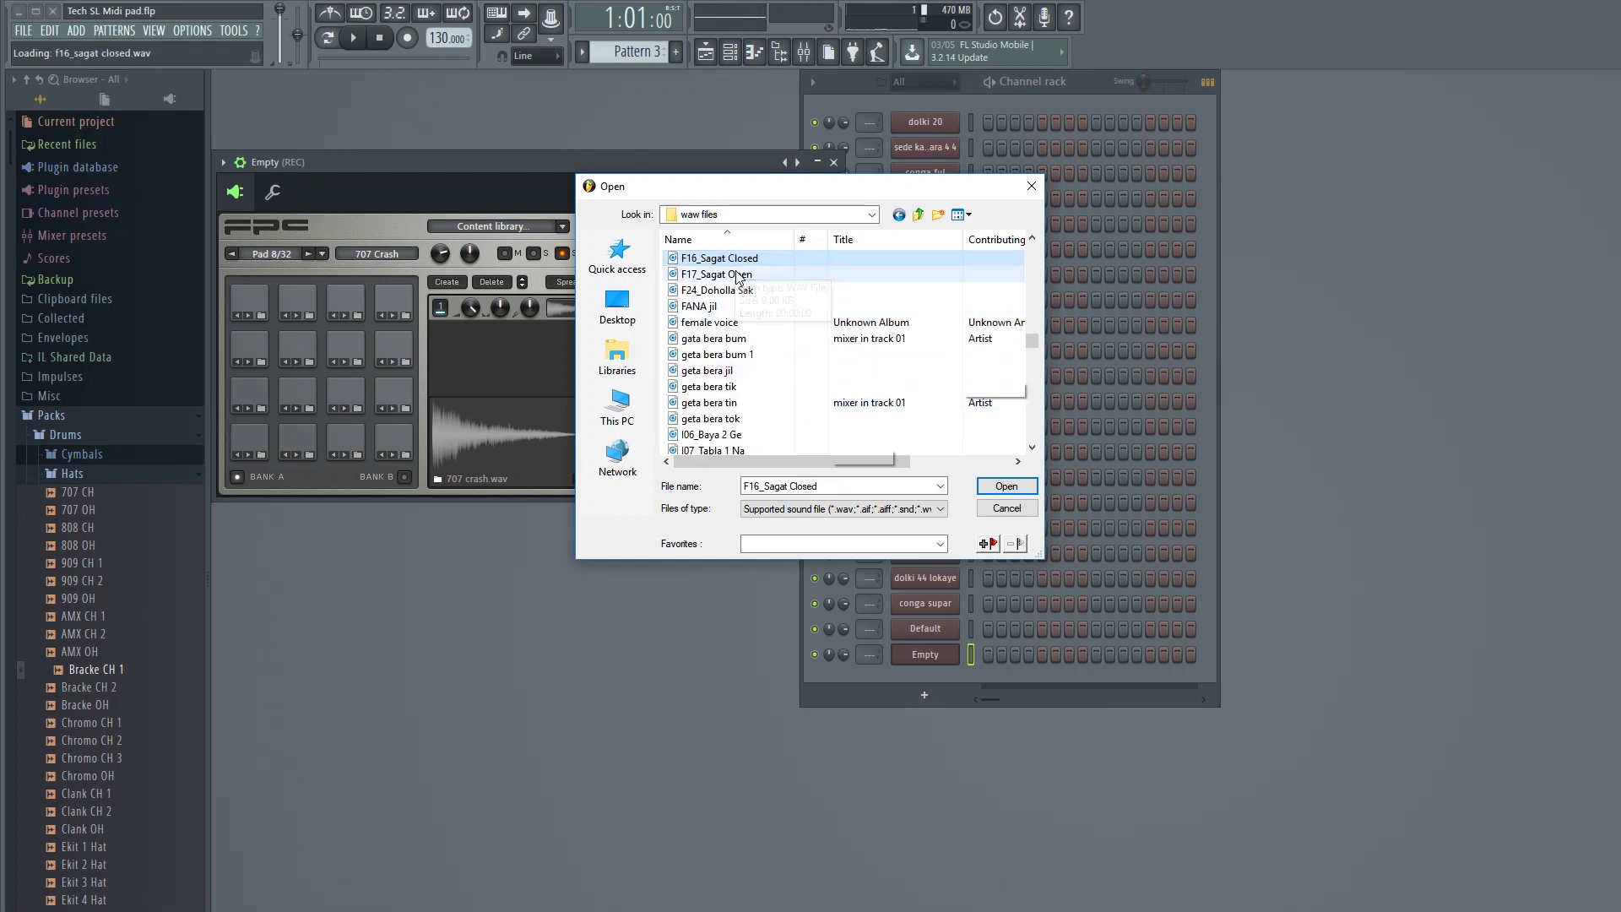
- Preview the samples from F17_Sagat Open through the female voice and geta bera files
click(737, 275)
click(740, 290)
click(731, 322)
click(731, 338)
click(733, 355)
click(734, 371)
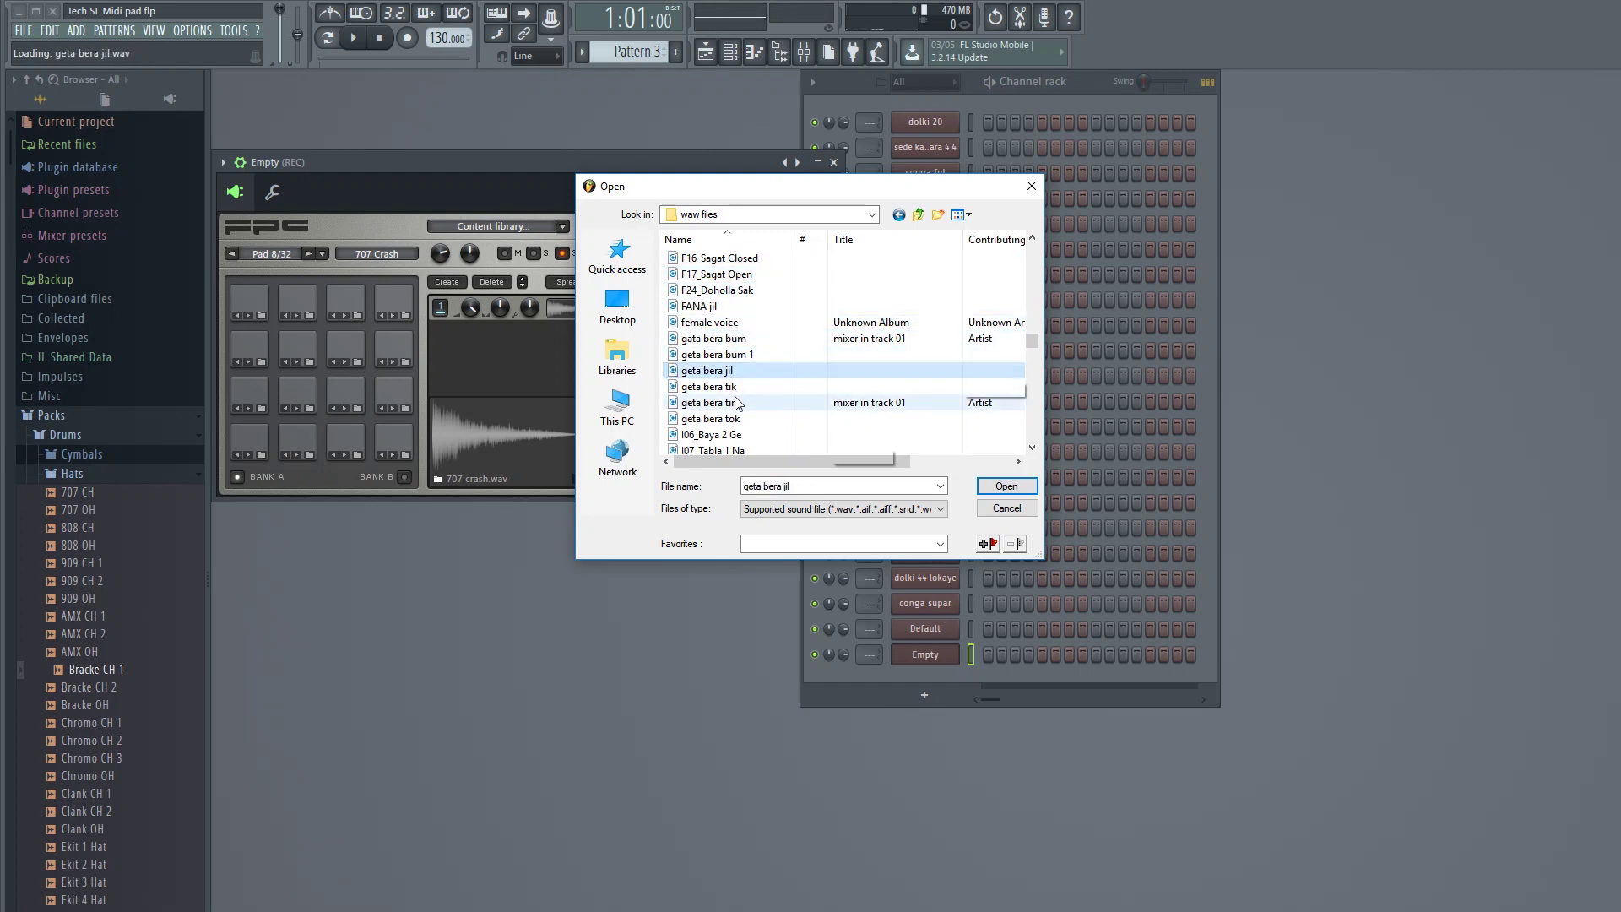
click(738, 404)
click(739, 420)
- Compare the Pot Drum and Dholak samples and load I23_Dholak Tun into pad 8
scroll(739, 437, down, 4)
click(734, 357)
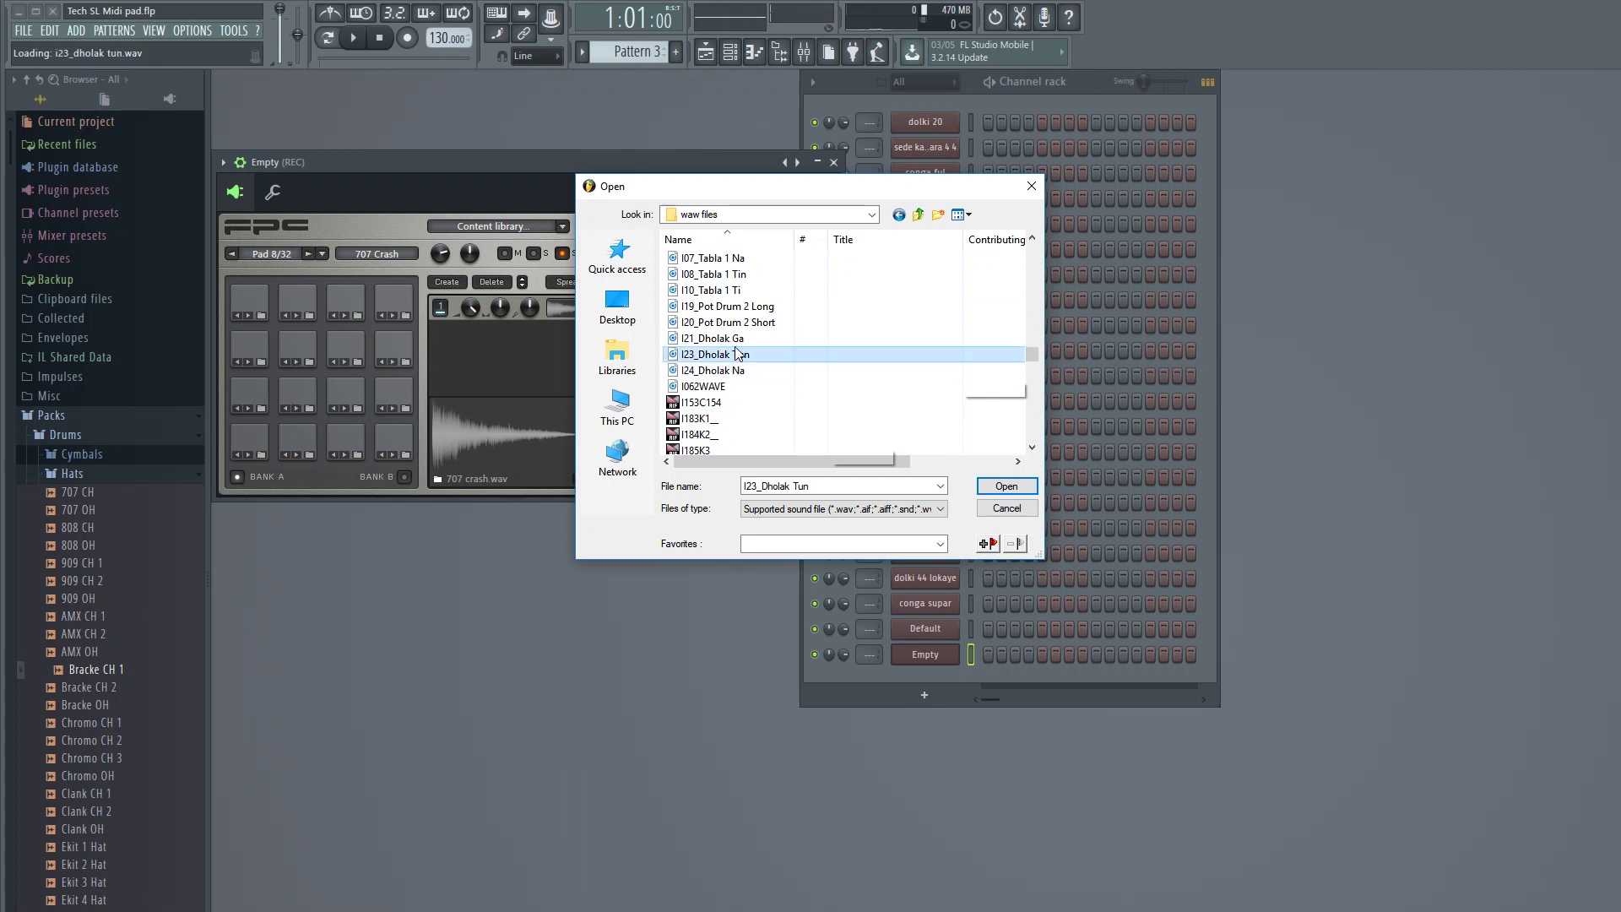
click(732, 323)
click(734, 355)
click(734, 326)
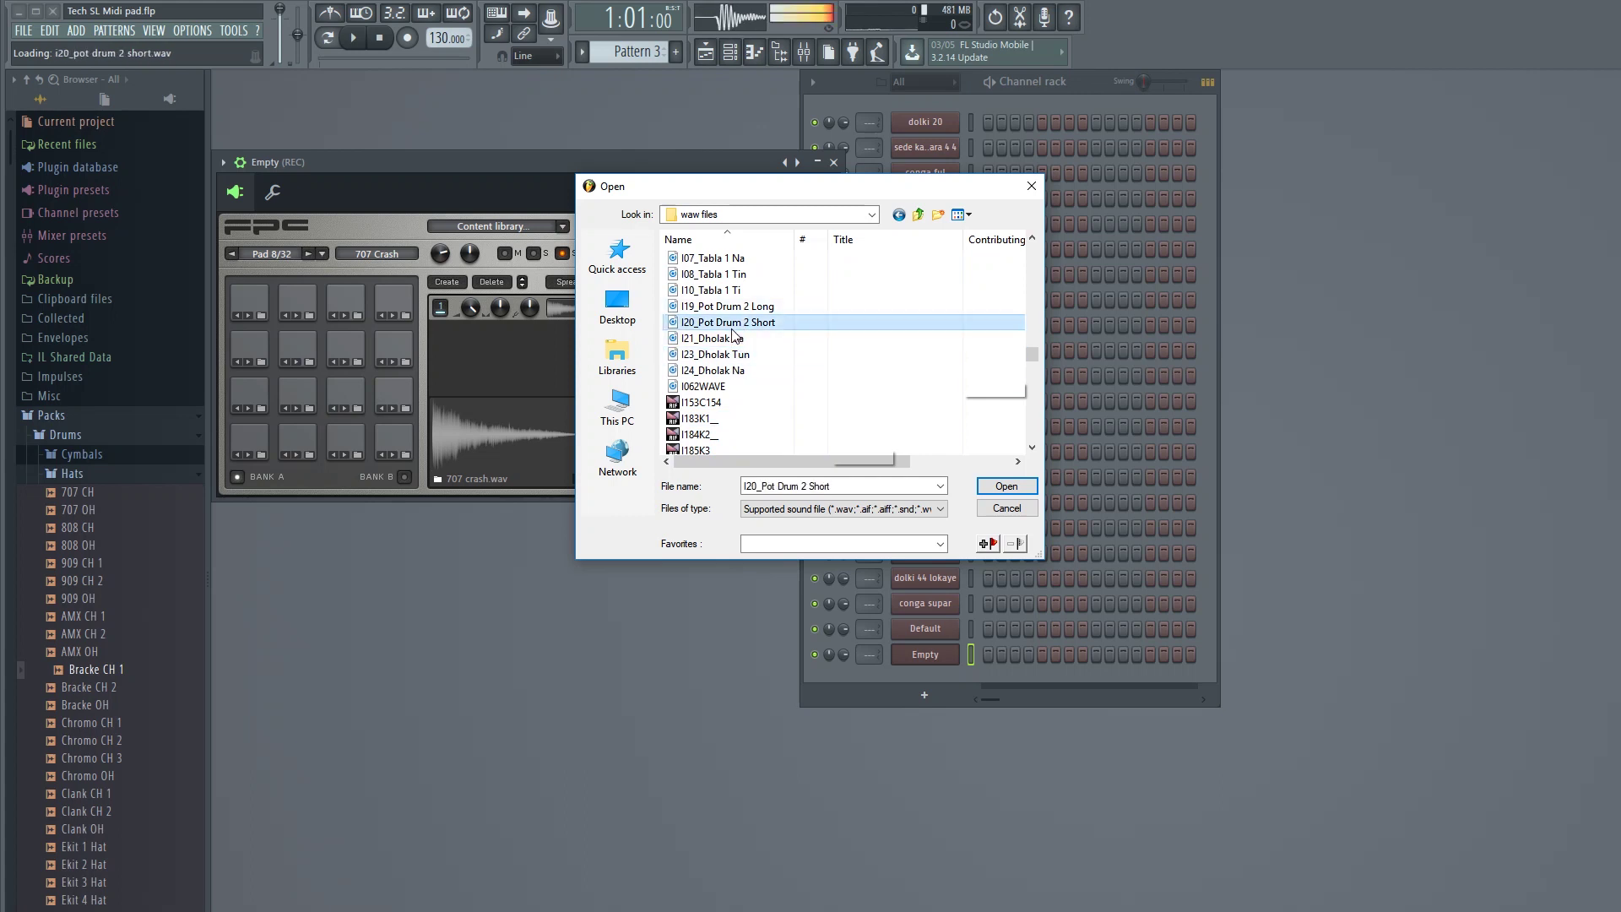
click(733, 337)
click(784, 356)
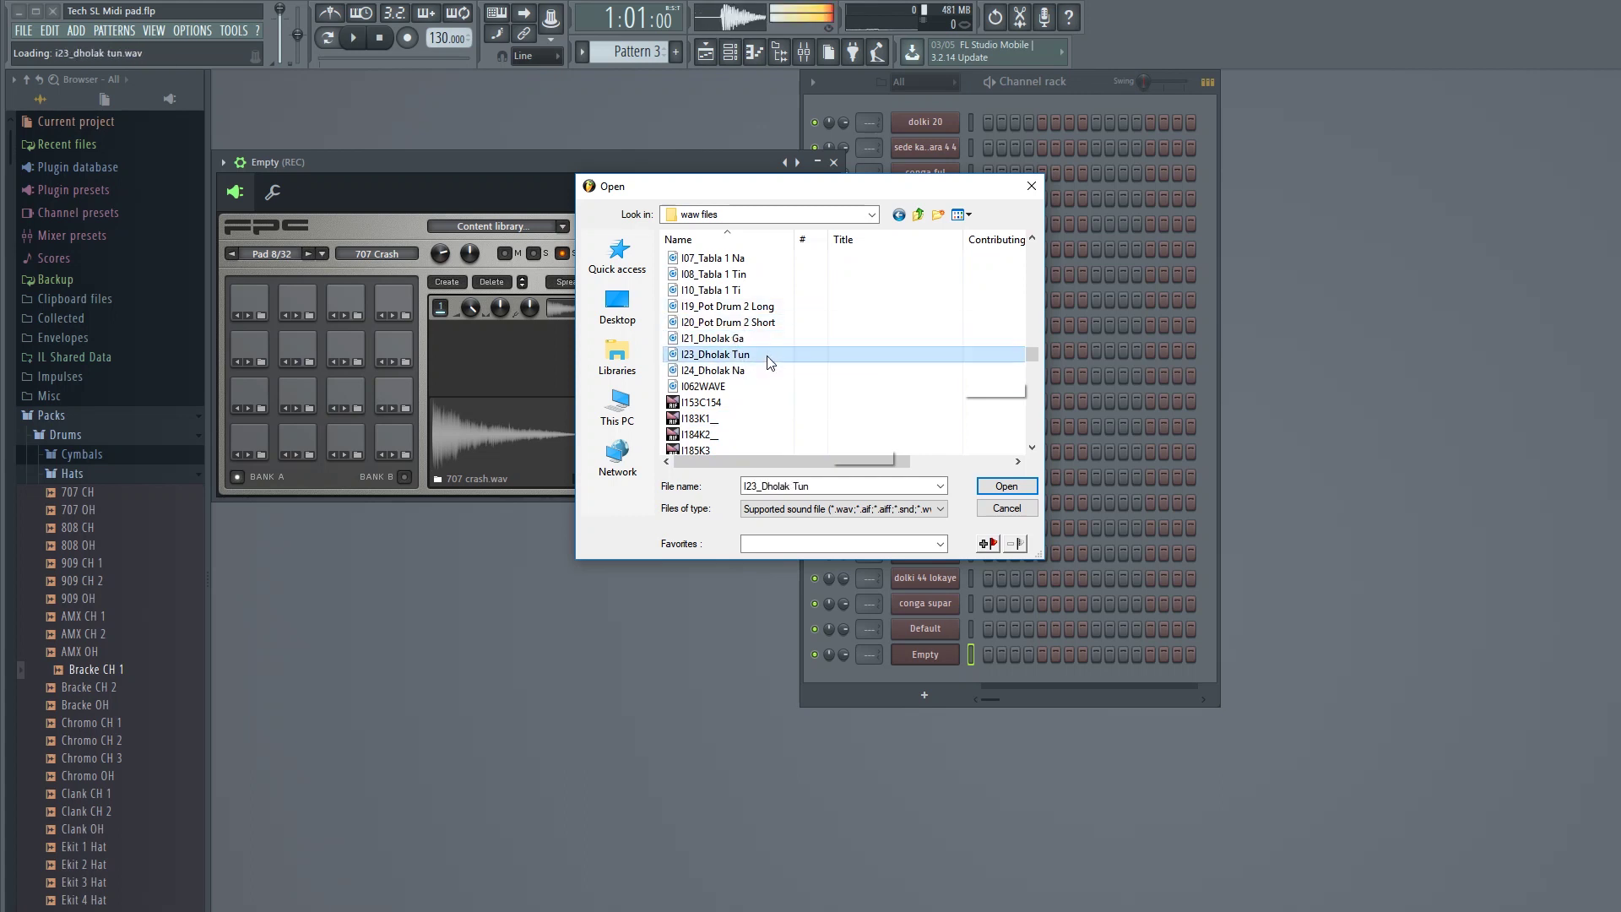
click(1006, 487)
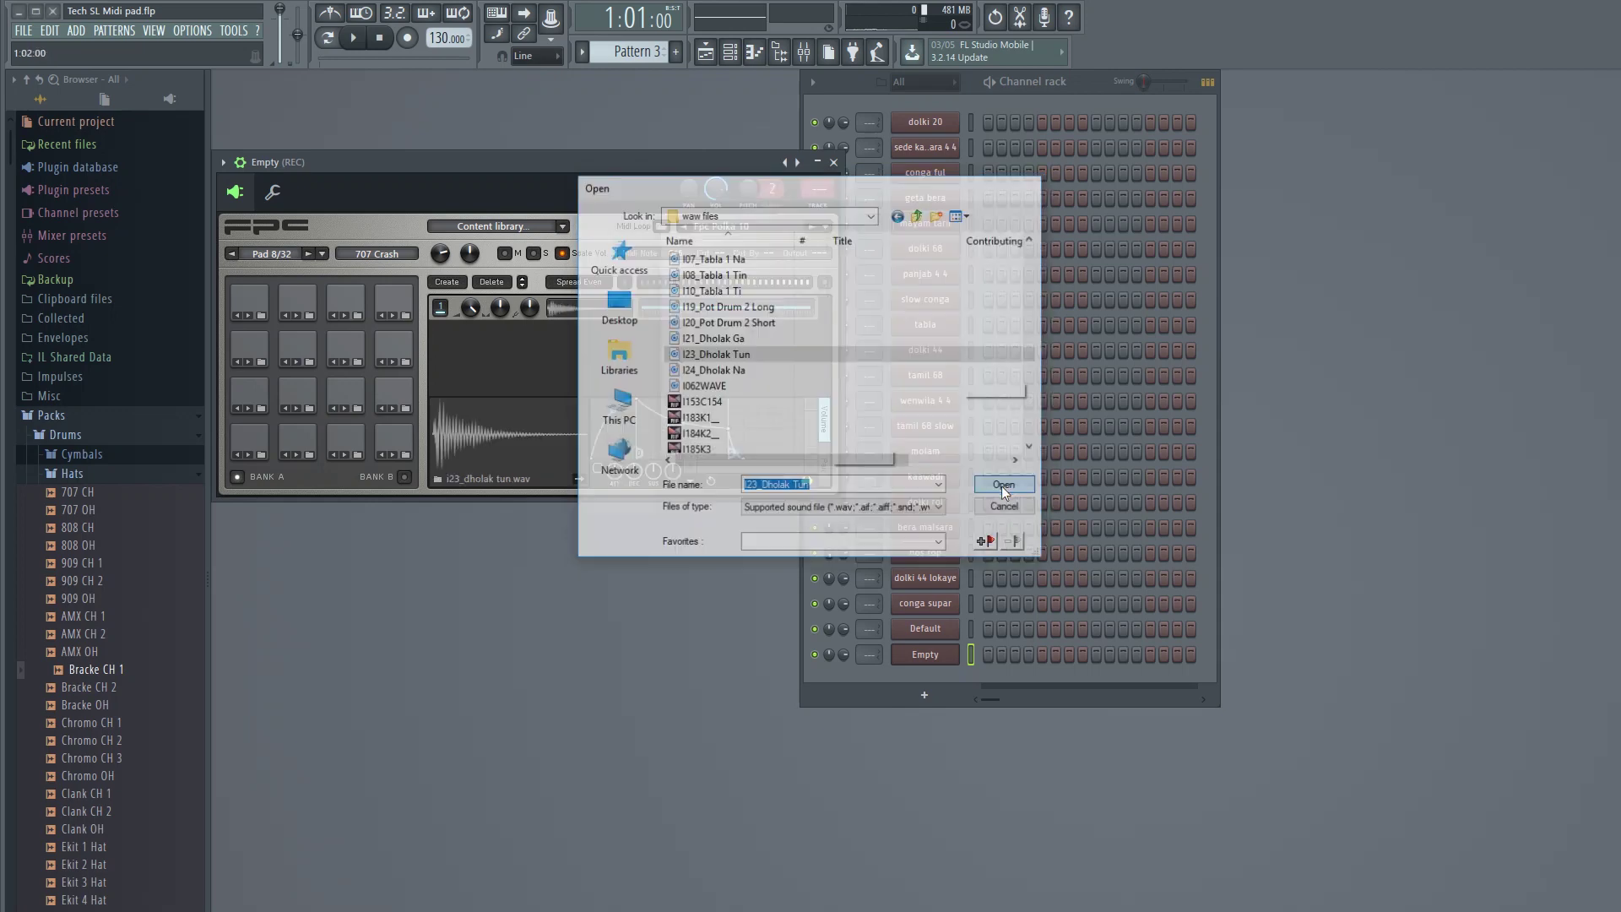
- Audition pad 8 with its new sample and play the other assigned pads of the kit
click(406, 406)
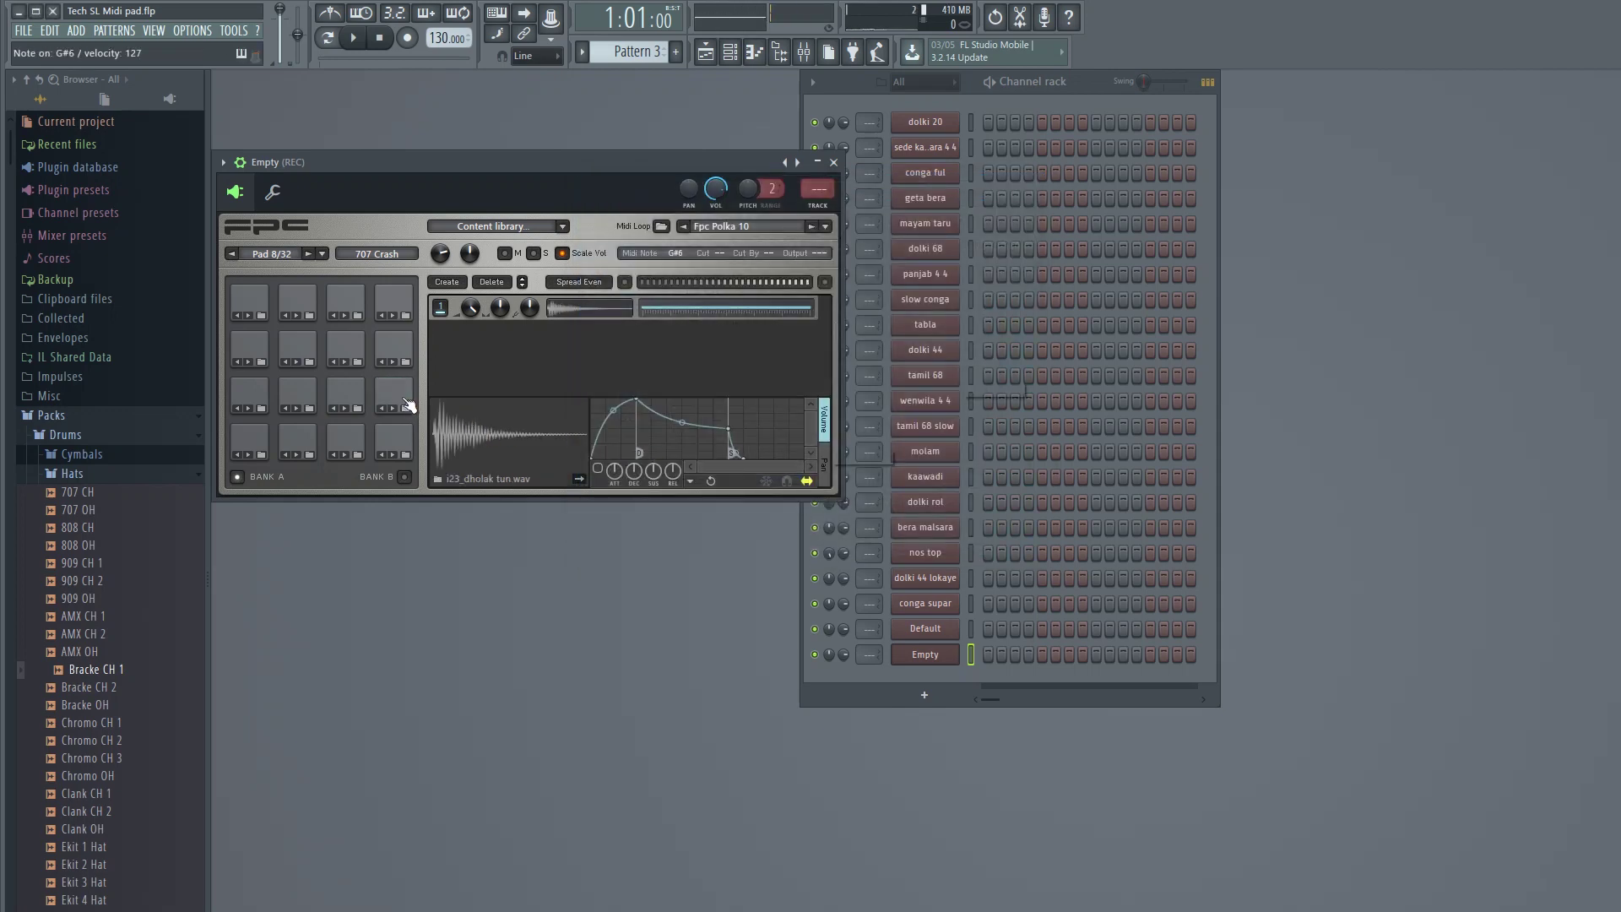
click(339, 400)
click(400, 403)
click(398, 443)
click(345, 393)
click(394, 392)
click(346, 402)
click(297, 395)
click(256, 393)
click(344, 441)
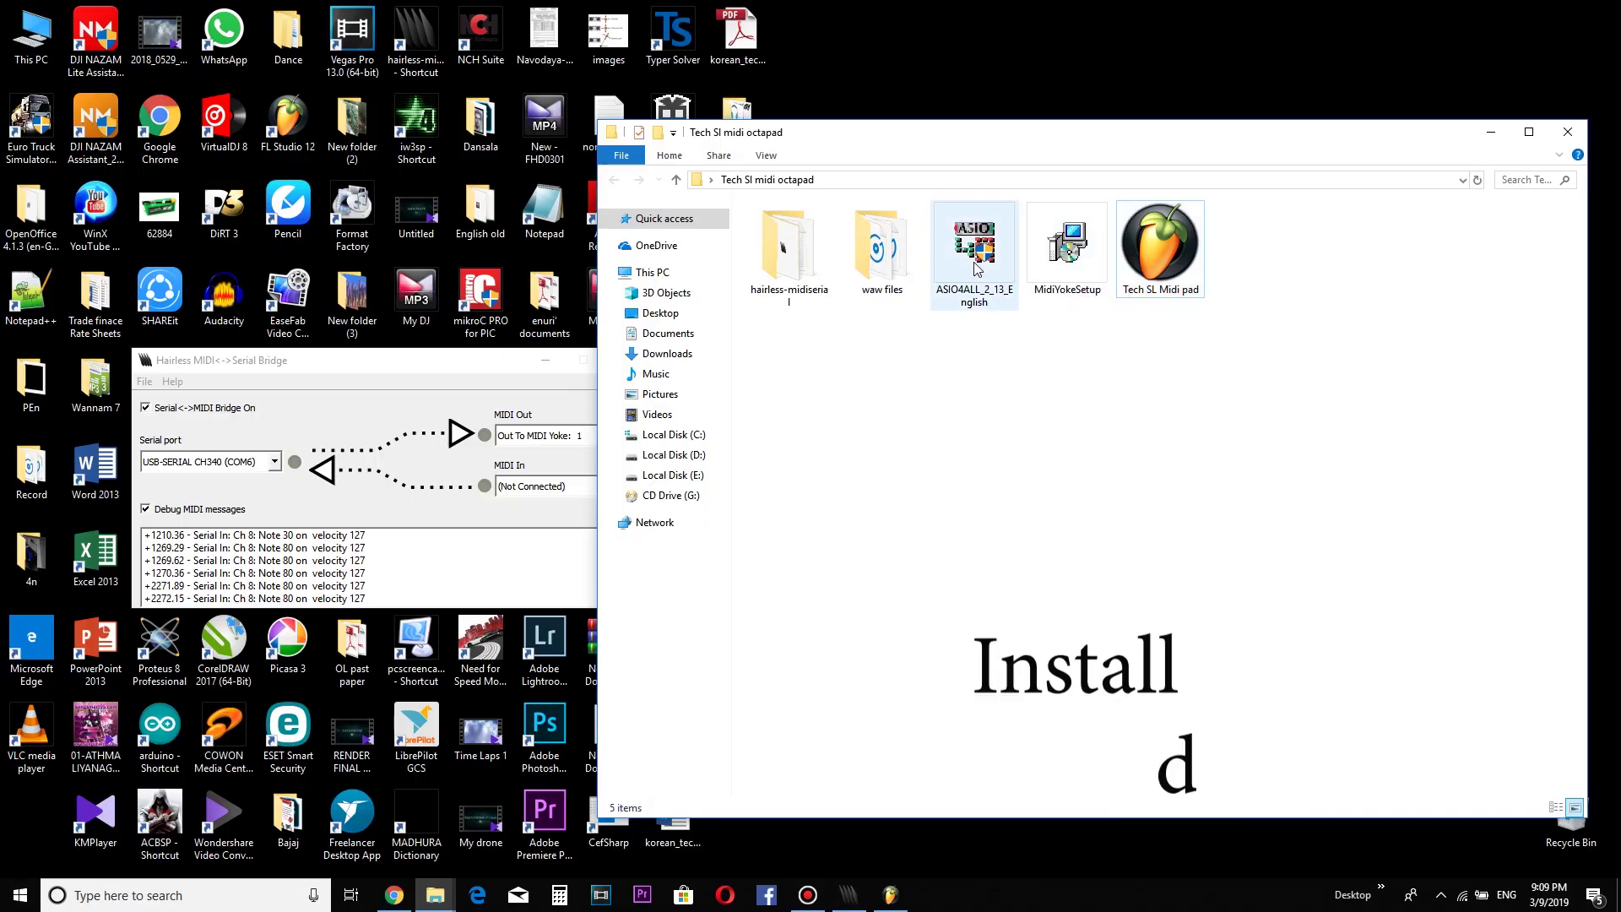
- Install the ASIO4ALL 2.13 drivers from ASIO4ALL_2_13_English in the Tech Sl midi octapad folder and refresh the desktop
double_click(977, 268)
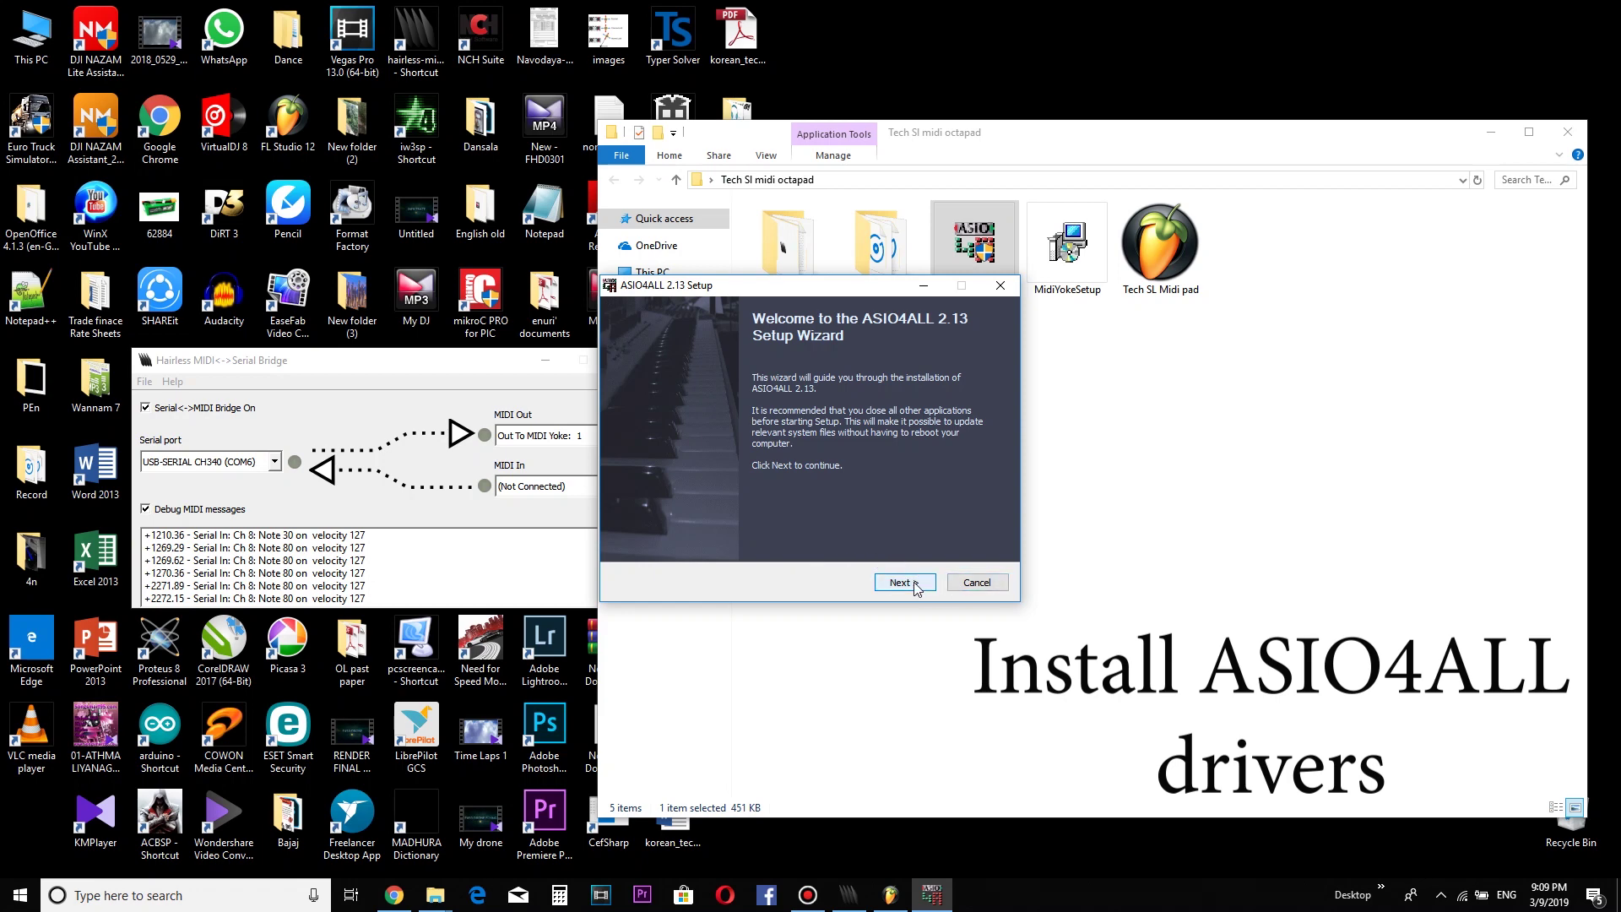
click(901, 583)
click(771, 545)
click(903, 584)
click(904, 582)
click(903, 587)
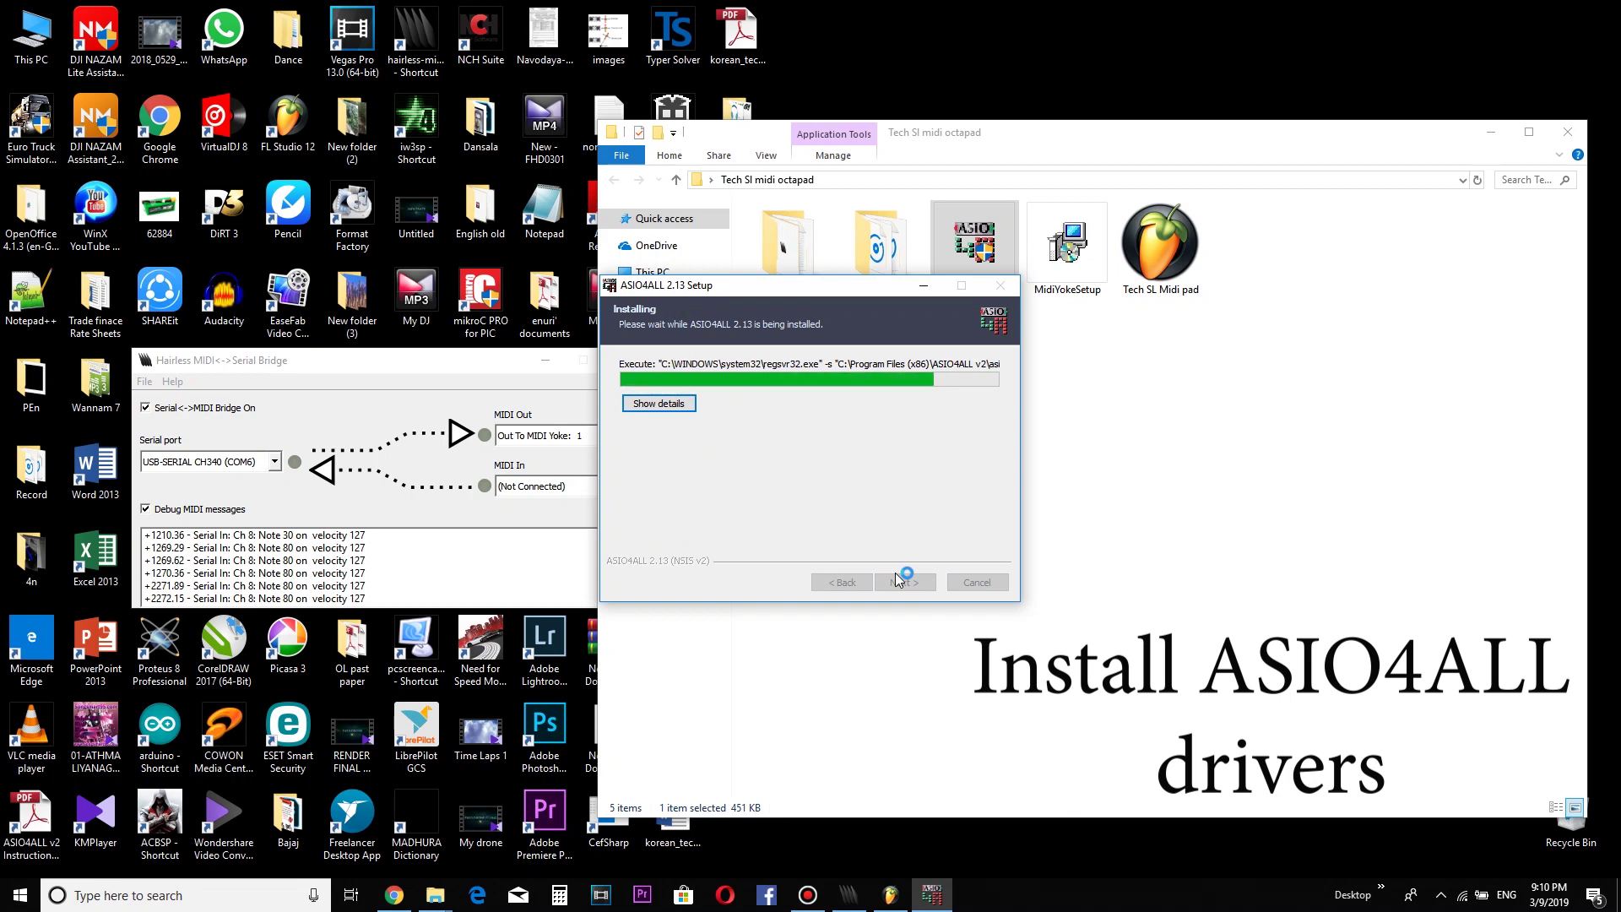
click(900, 582)
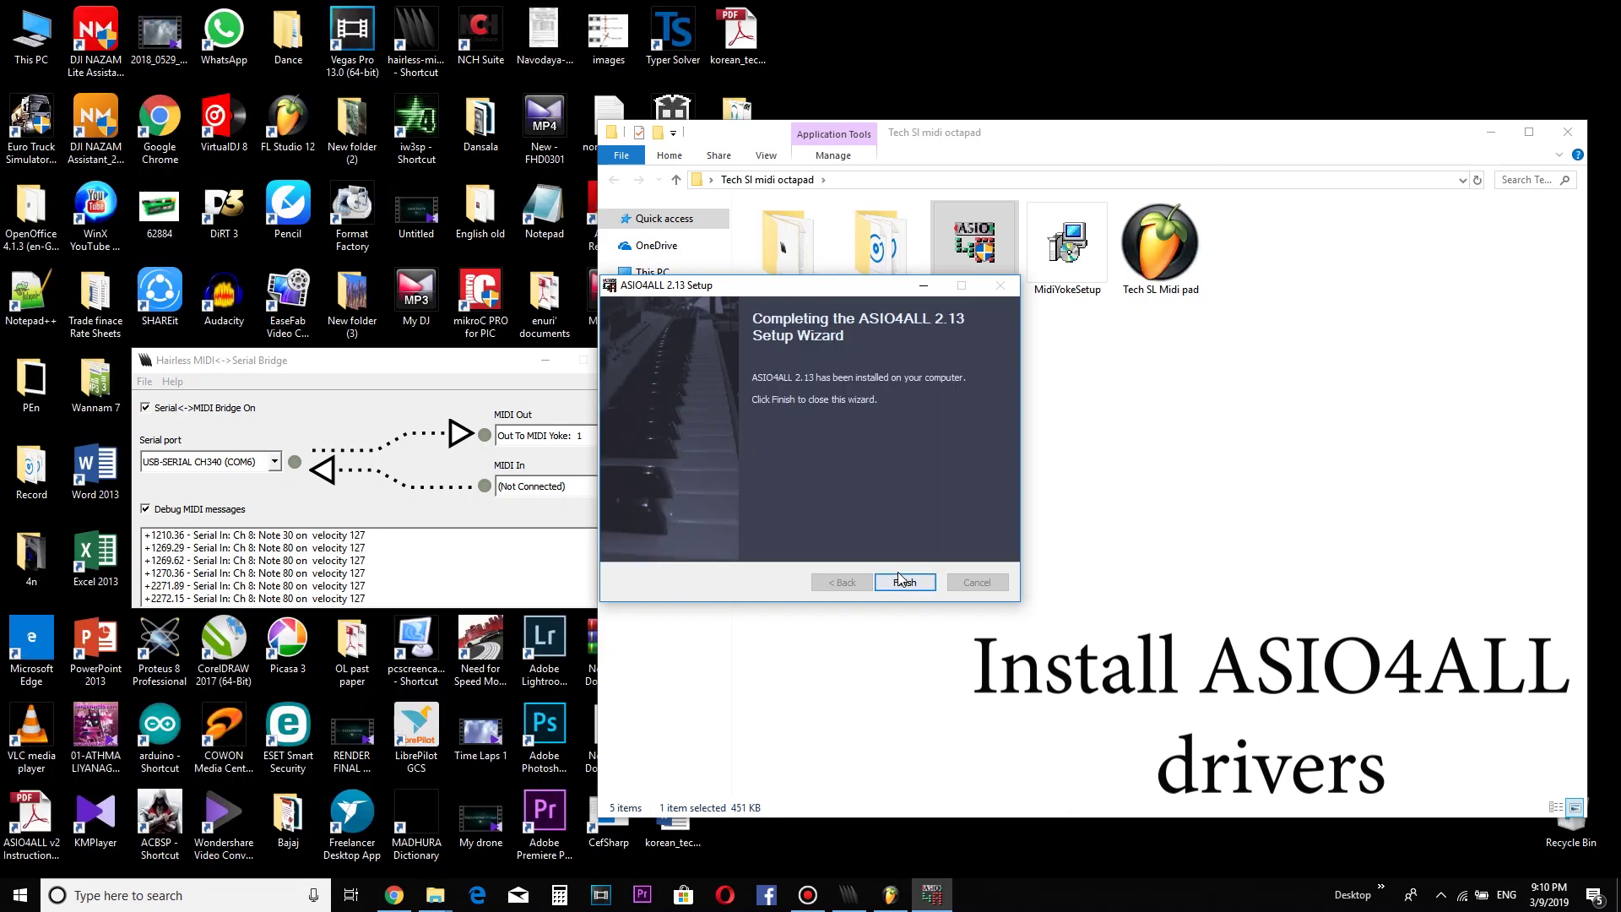
click(898, 580)
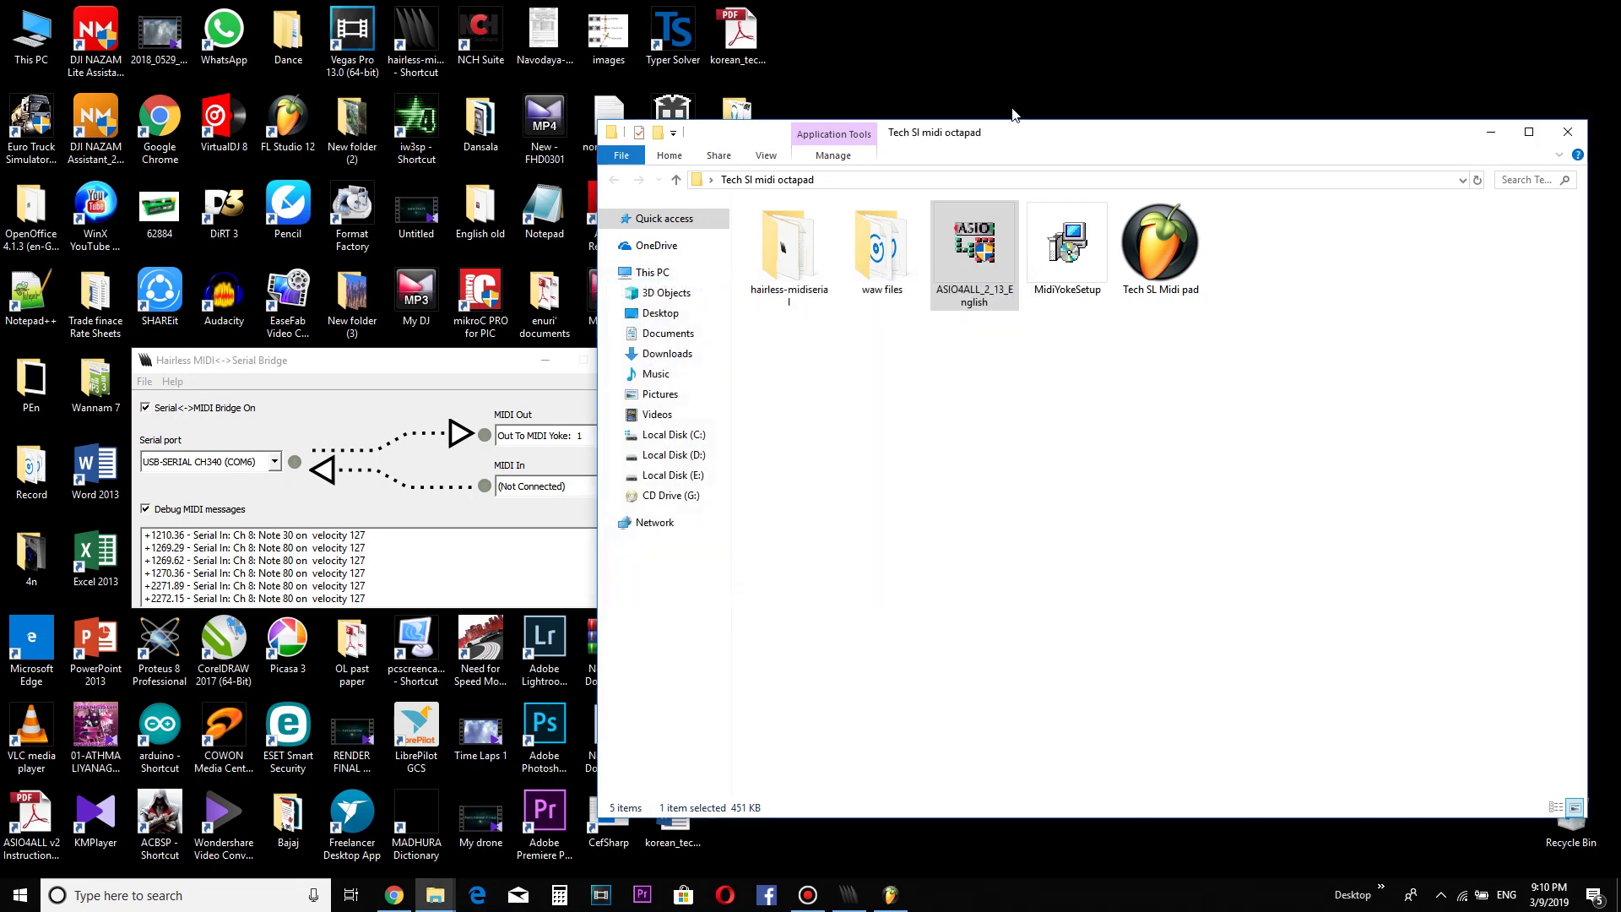
right_click(991, 41)
click(1056, 93)
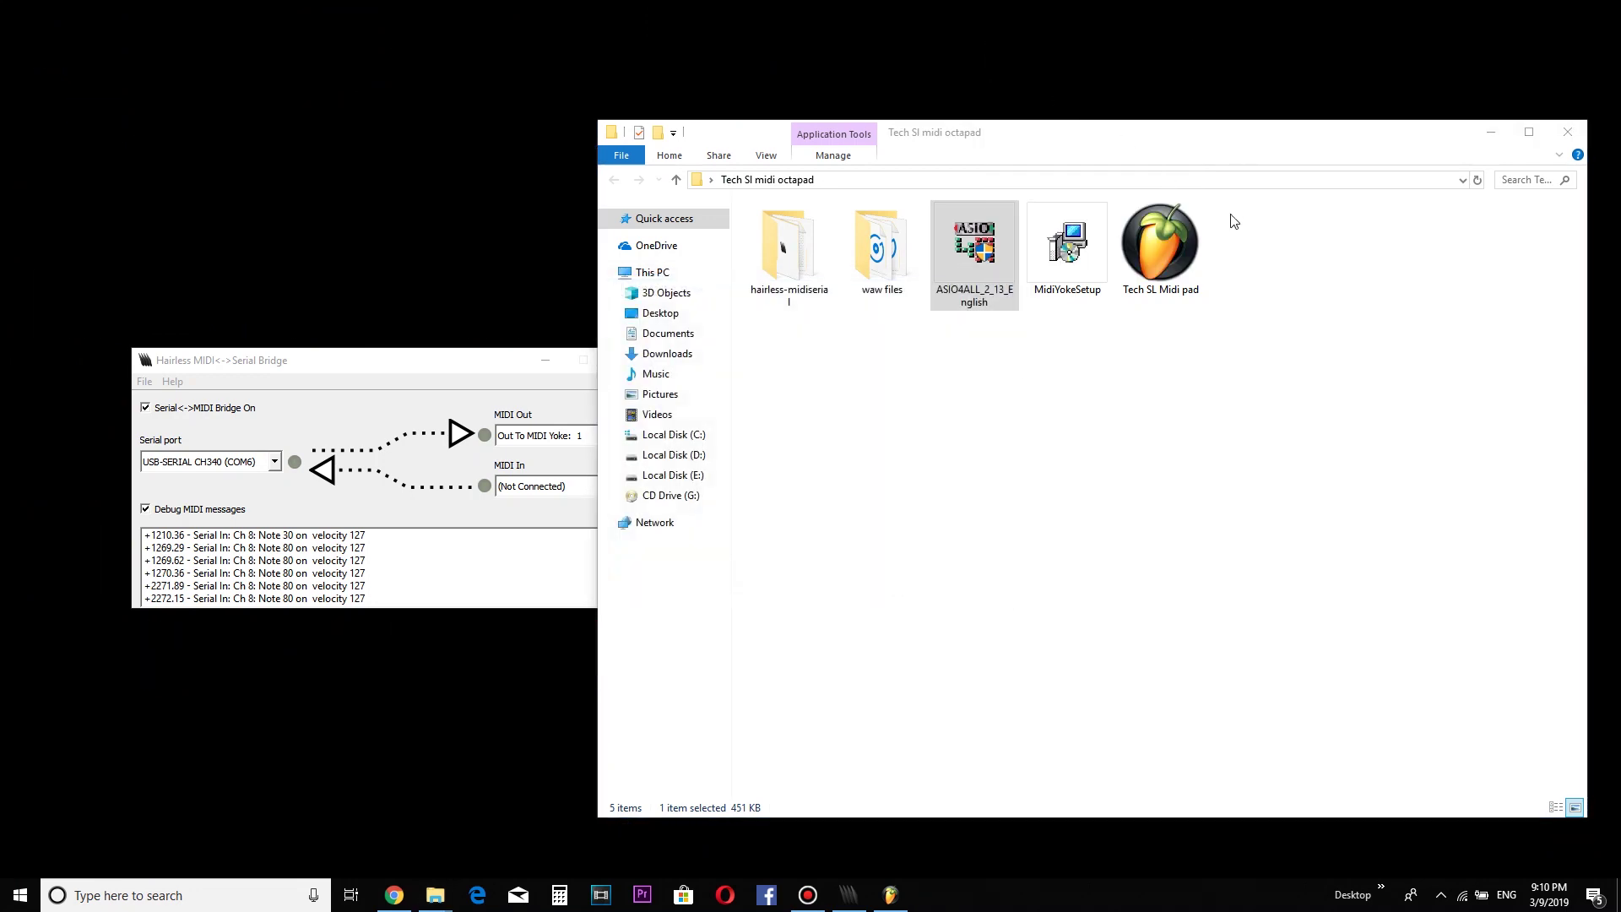
- Switch to FL Studio, examine the installed audio devices in the Audio settings for the ASIO4ALL driver, and close the settings
click(891, 895)
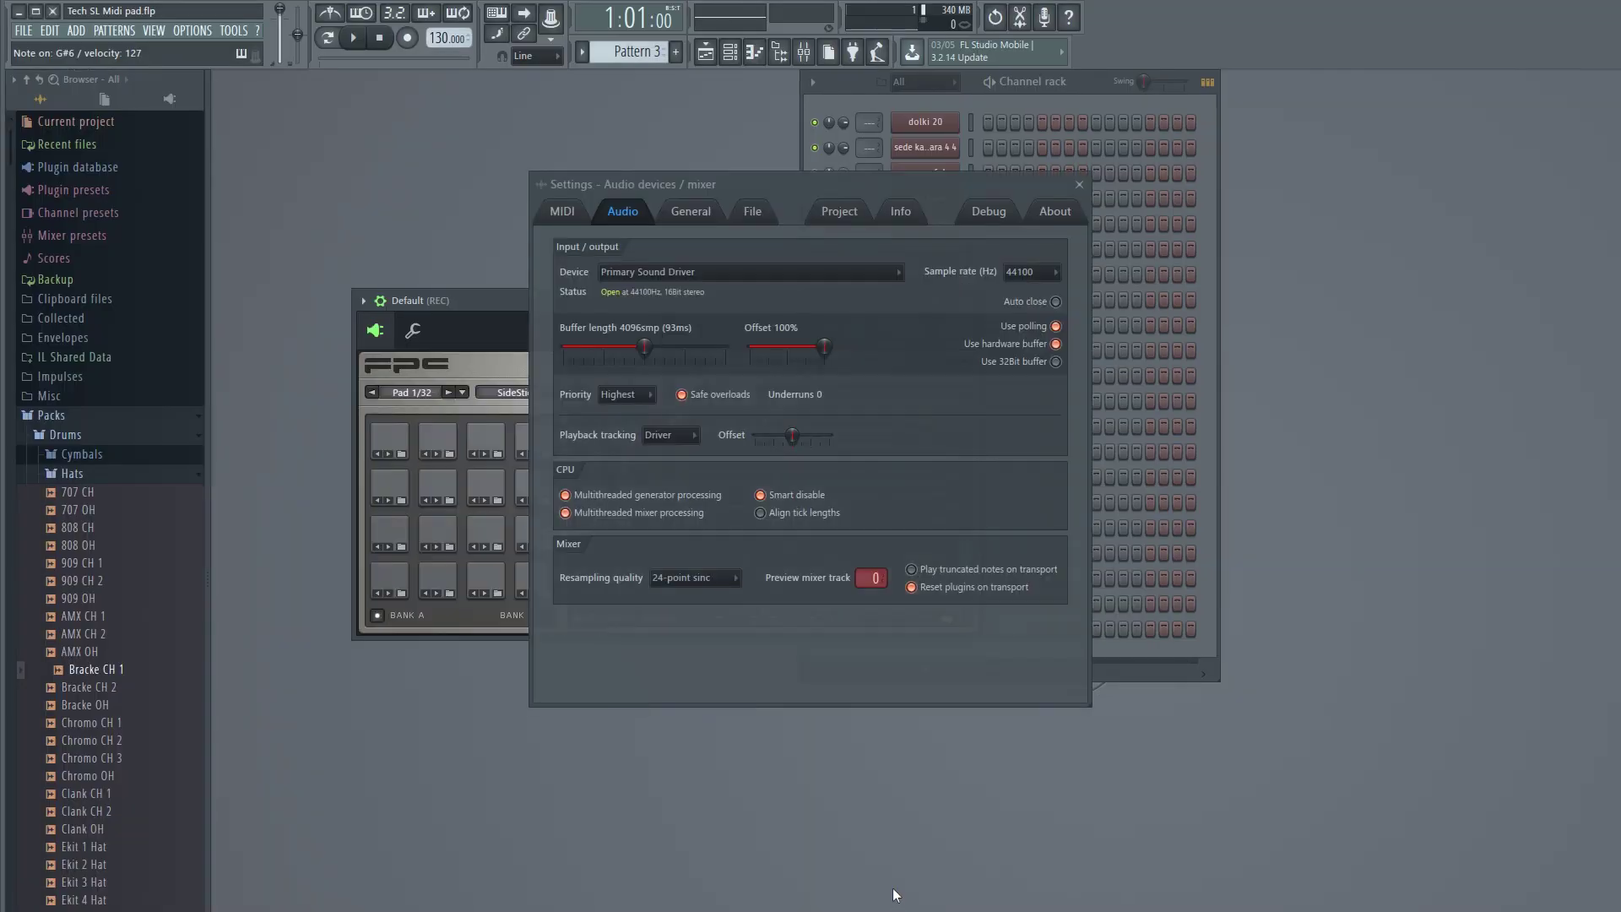
click(589, 213)
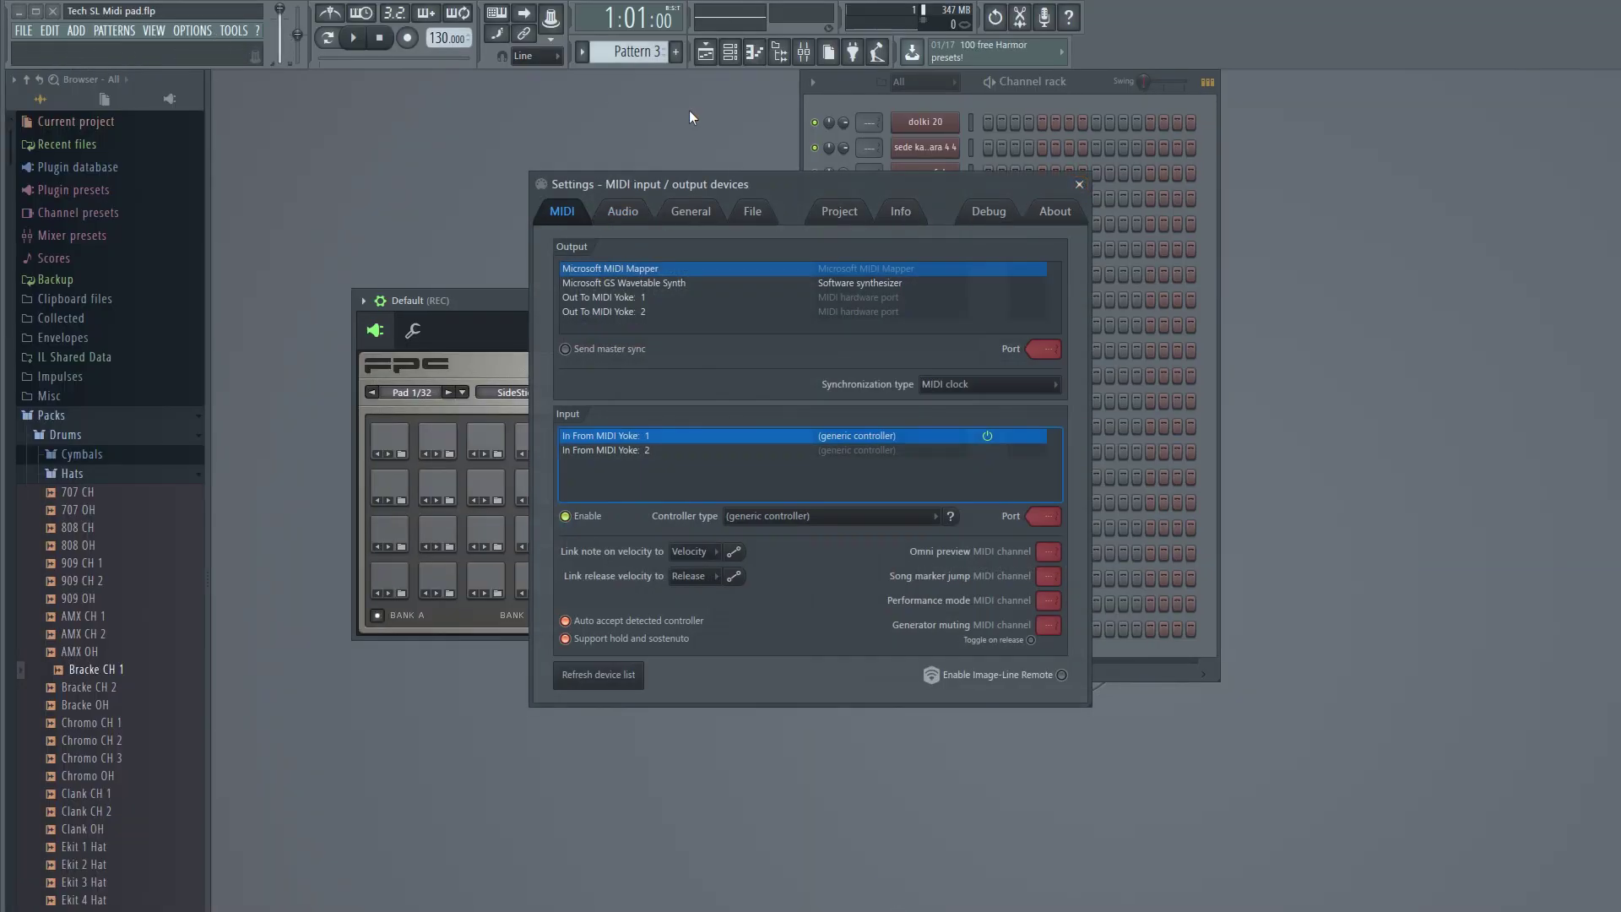
click(623, 212)
click(659, 271)
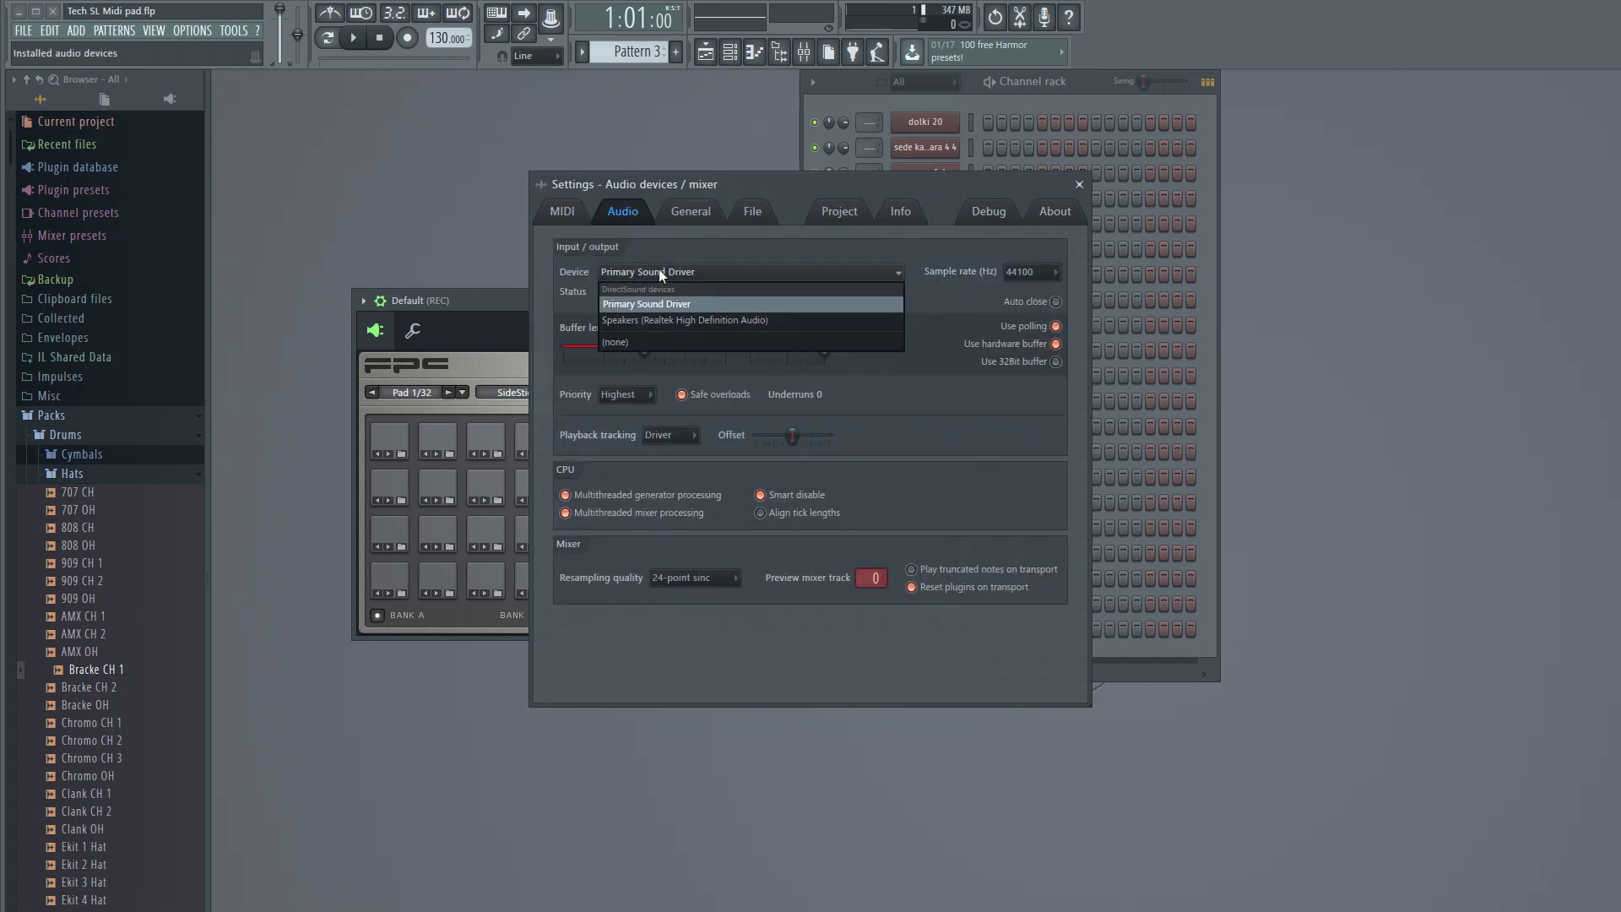
click(1078, 184)
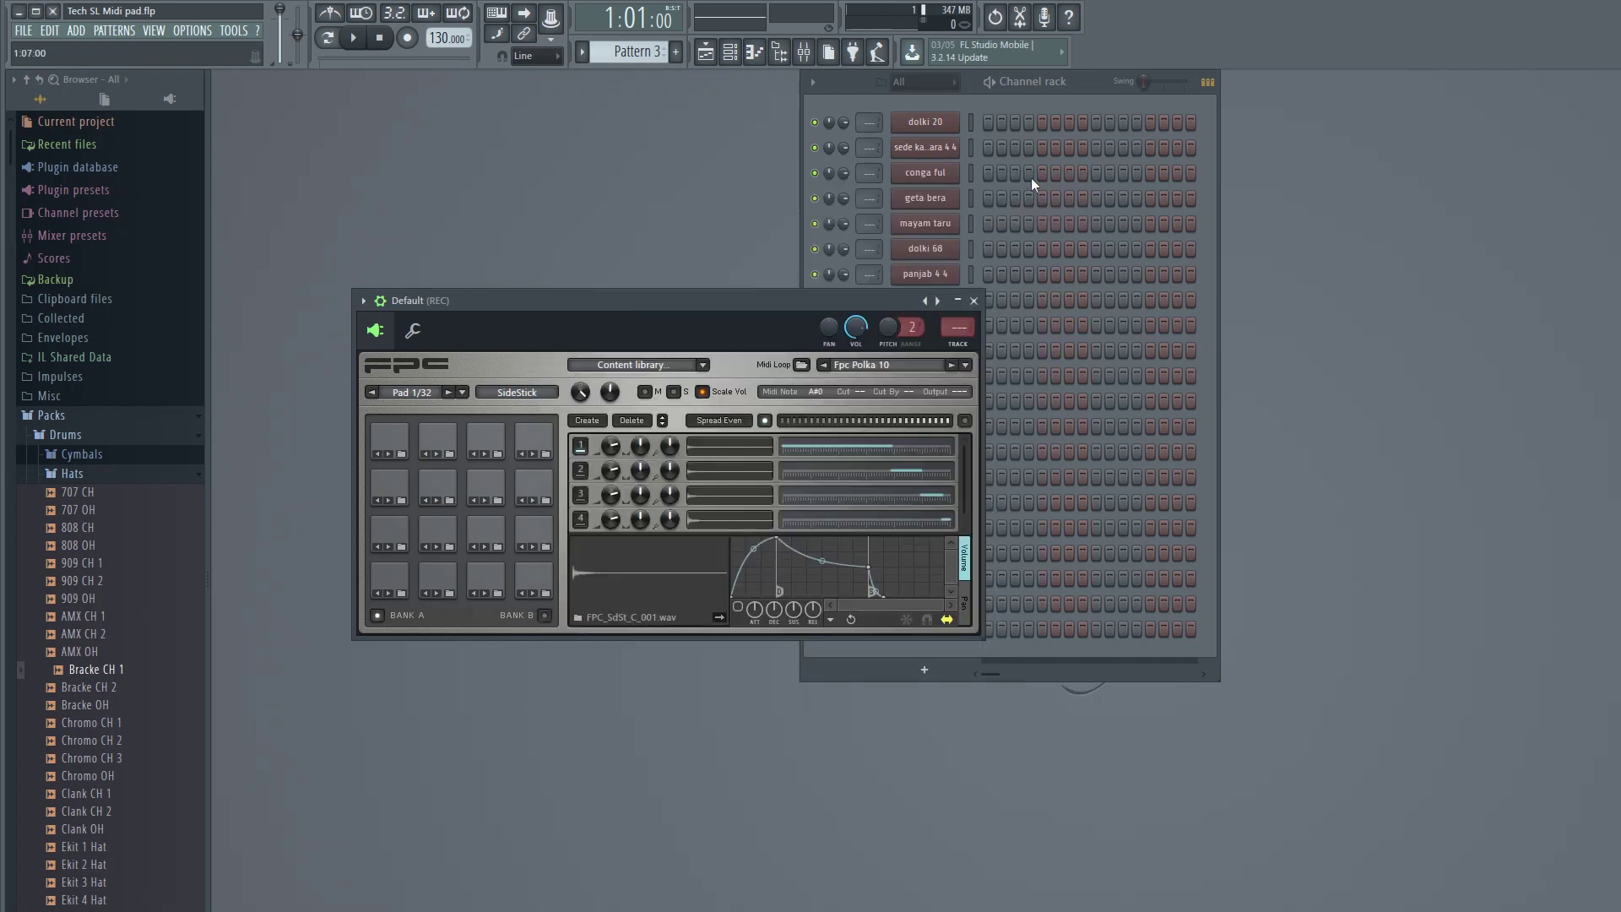
click(189, 27)
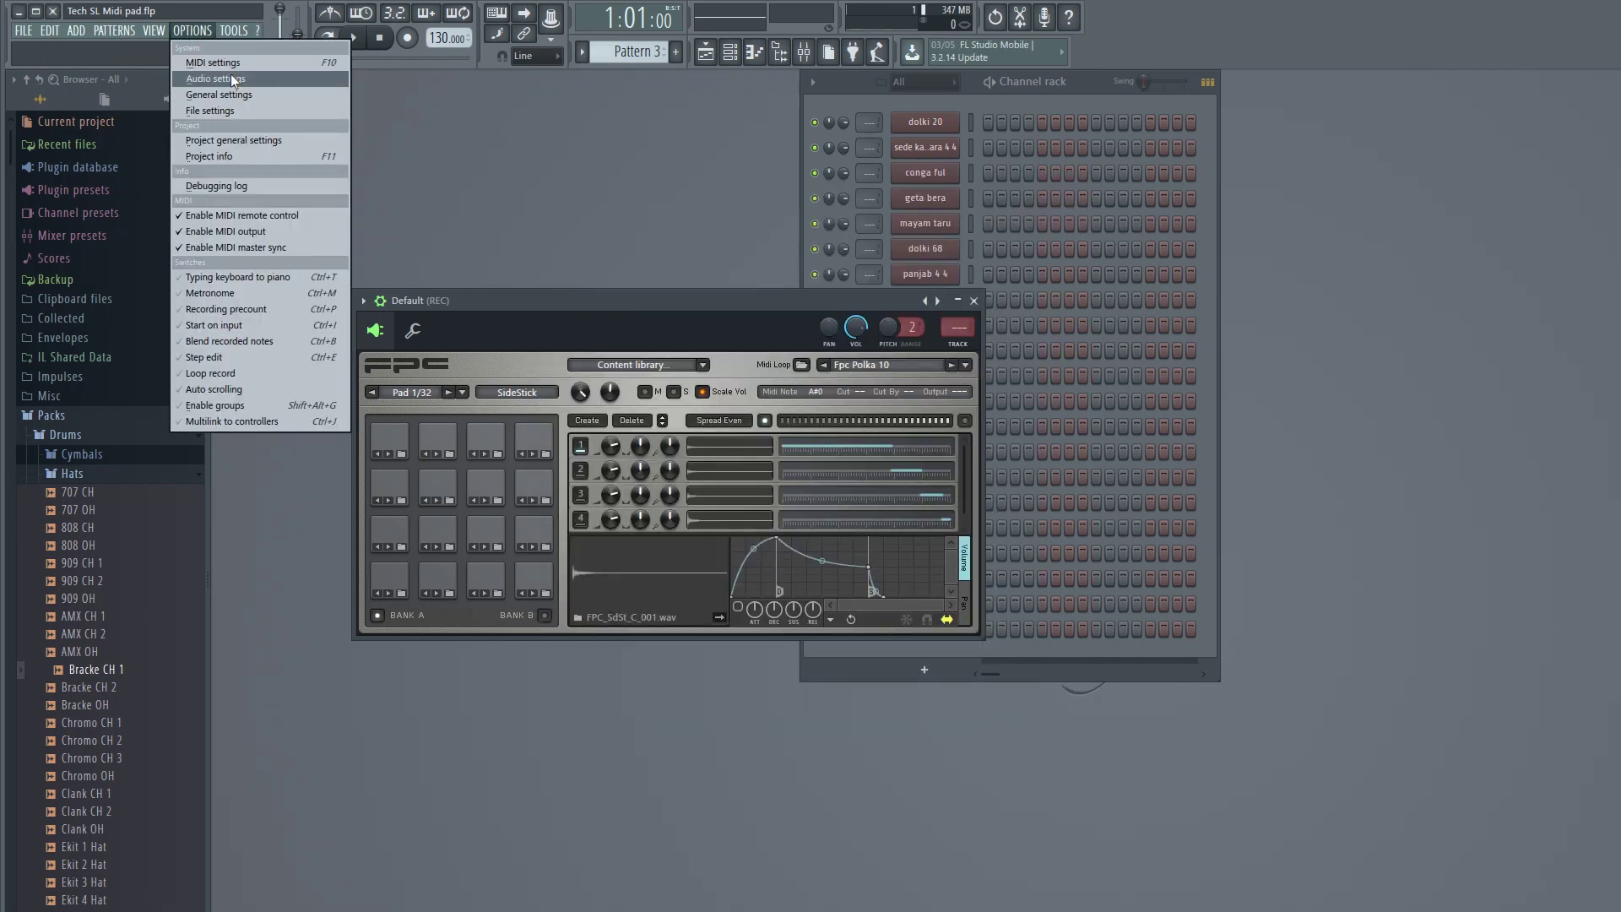
click(231, 74)
click(652, 271)
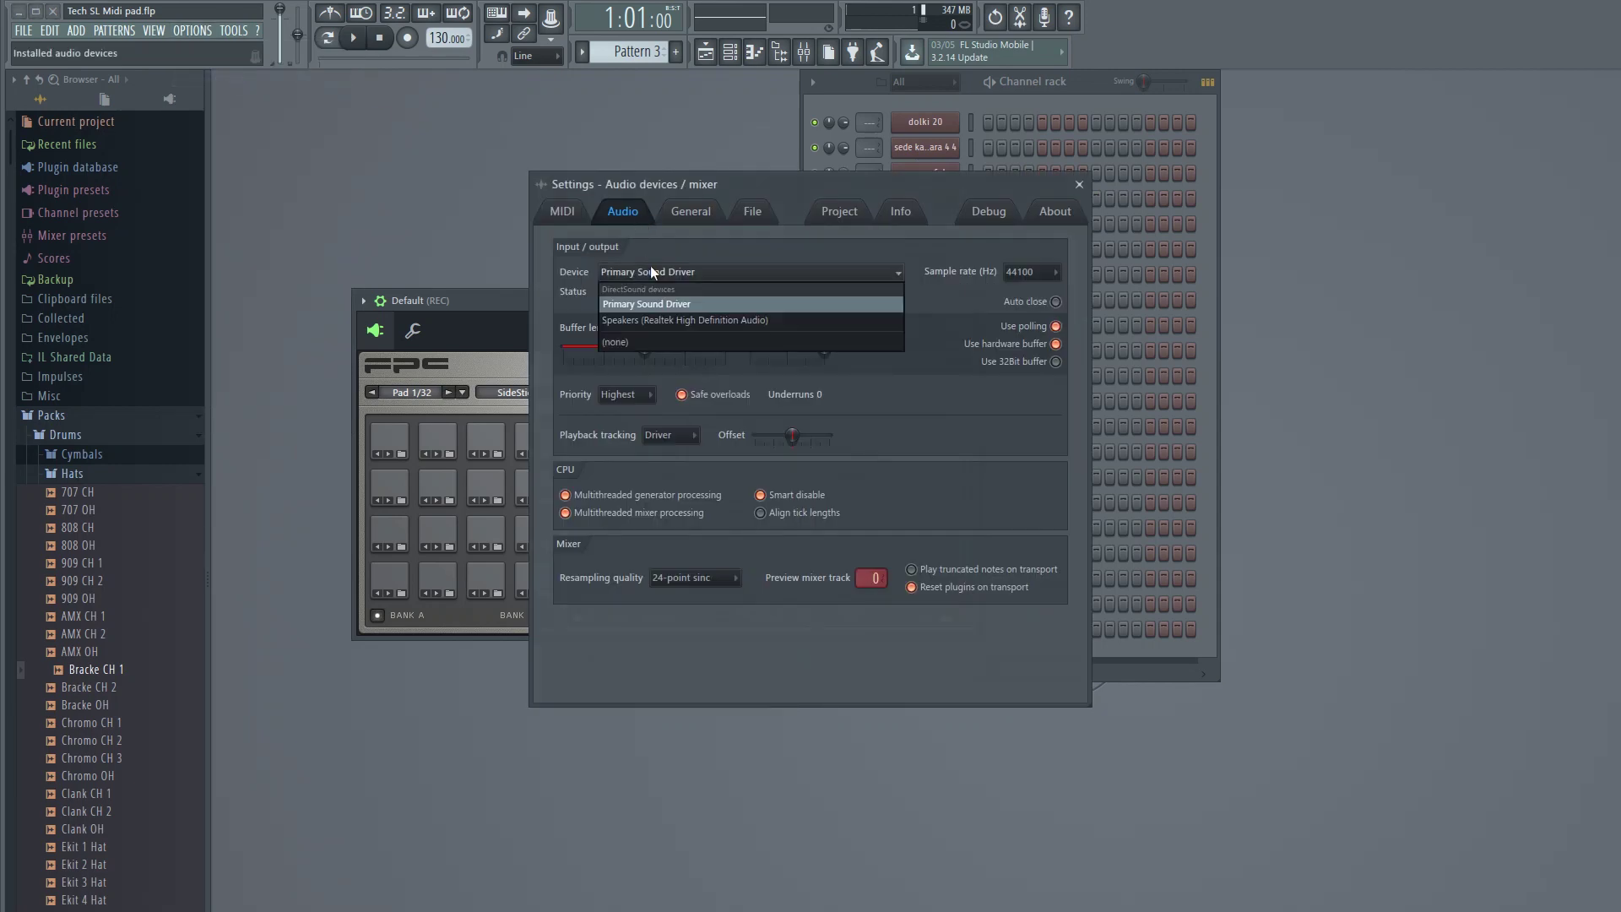
click(1077, 187)
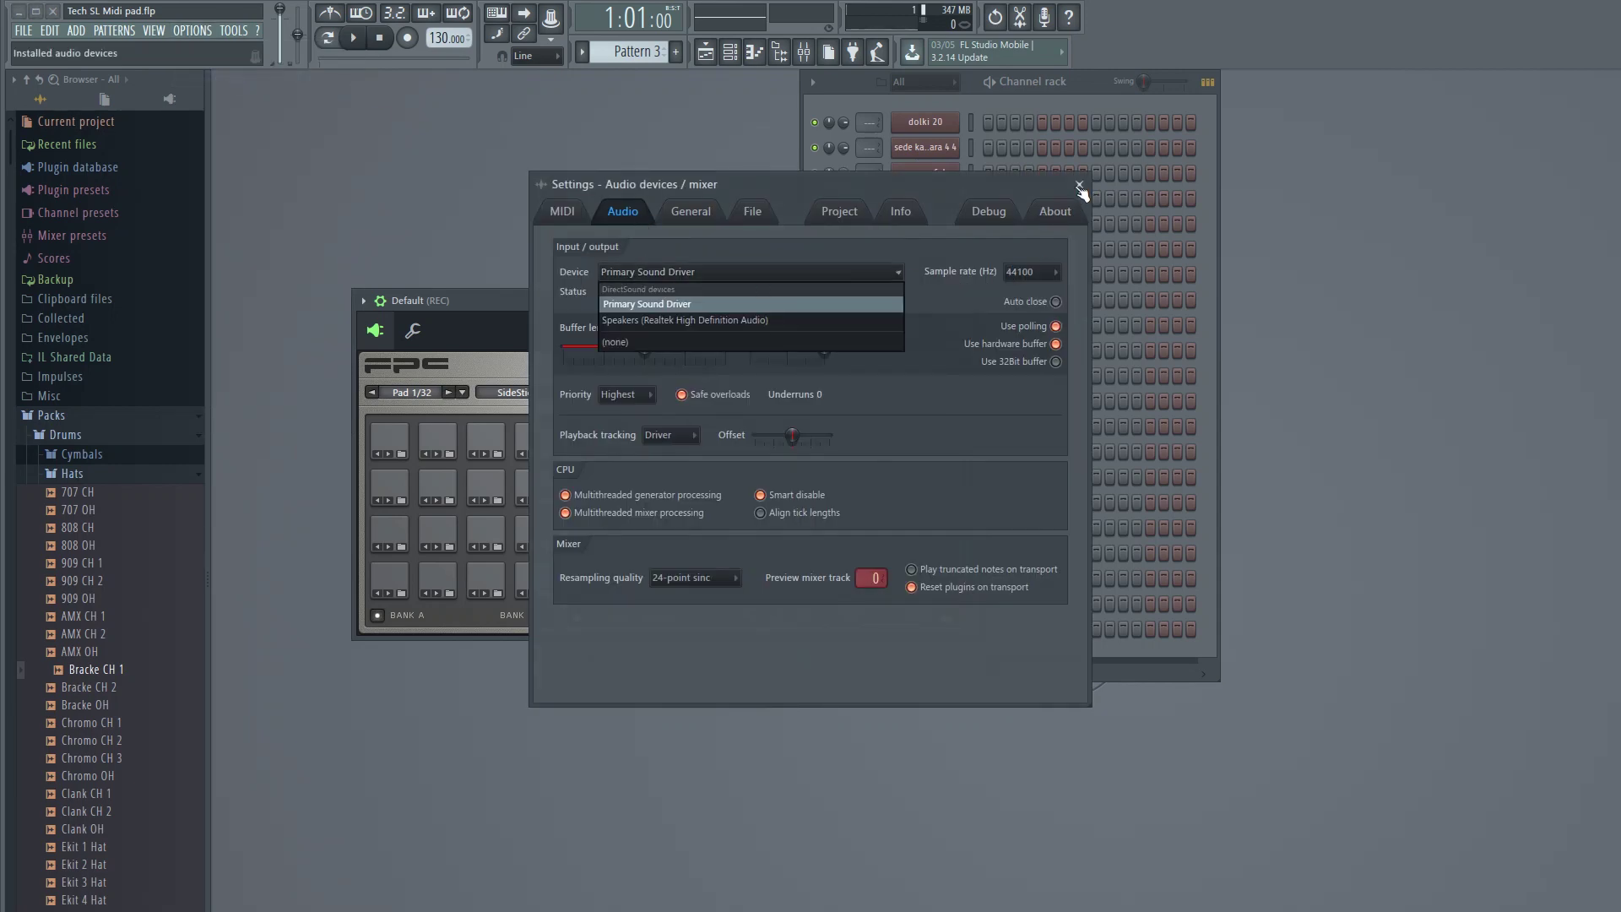
click(1077, 186)
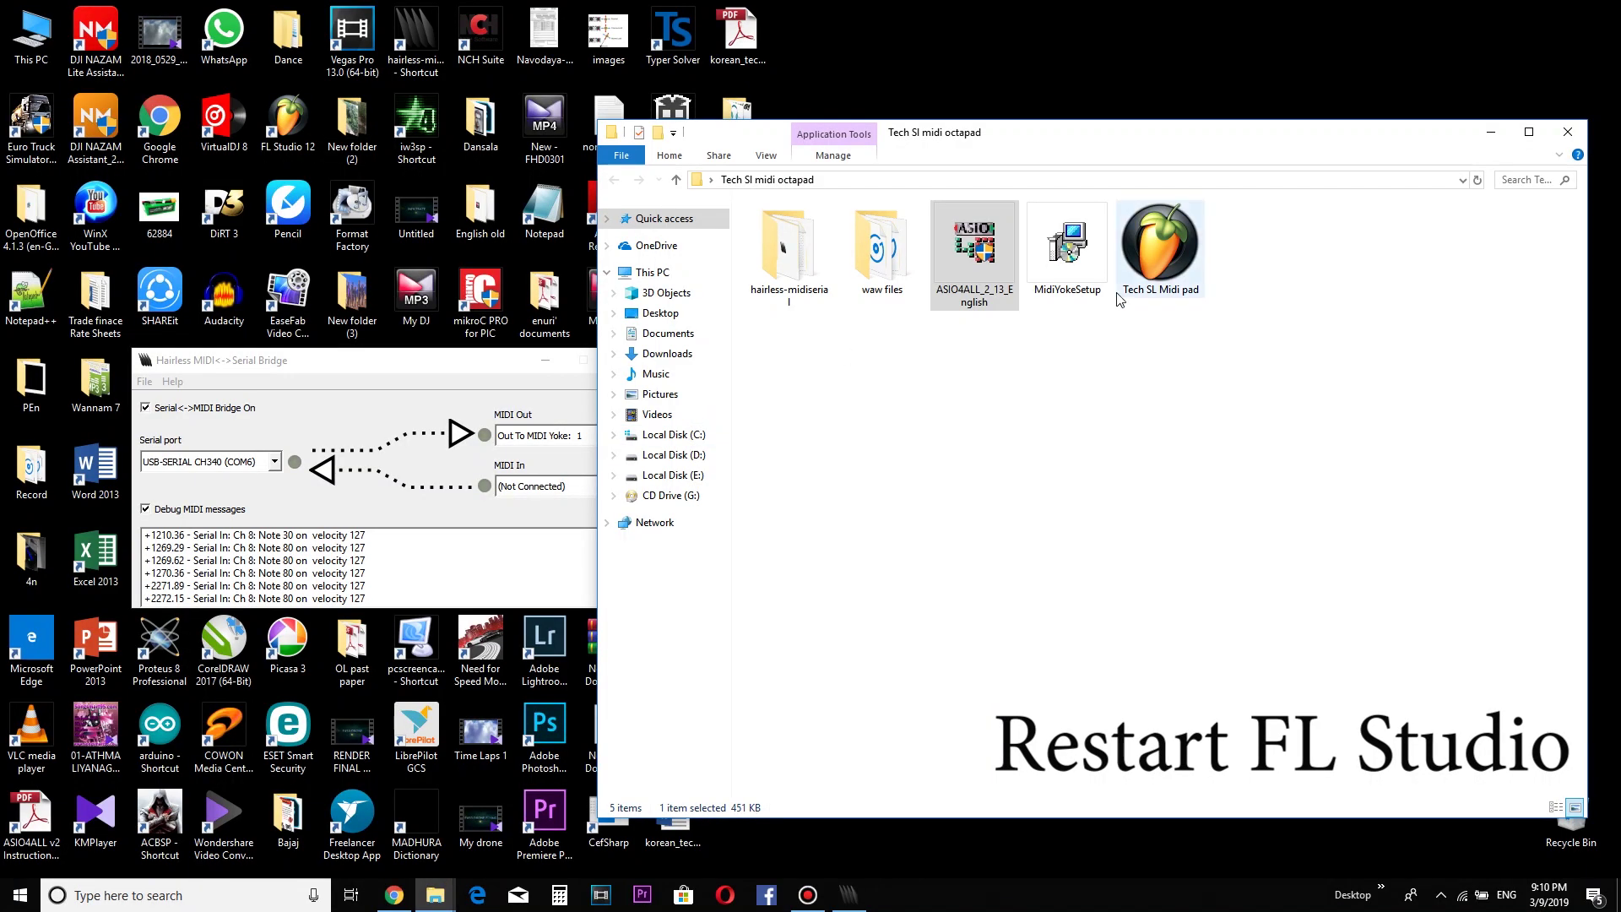
- Open the Tech SL Midi pad project from the Tech Sl midi octapad folder and set the audio device to ASIO4ALL v2
double_click(1161, 261)
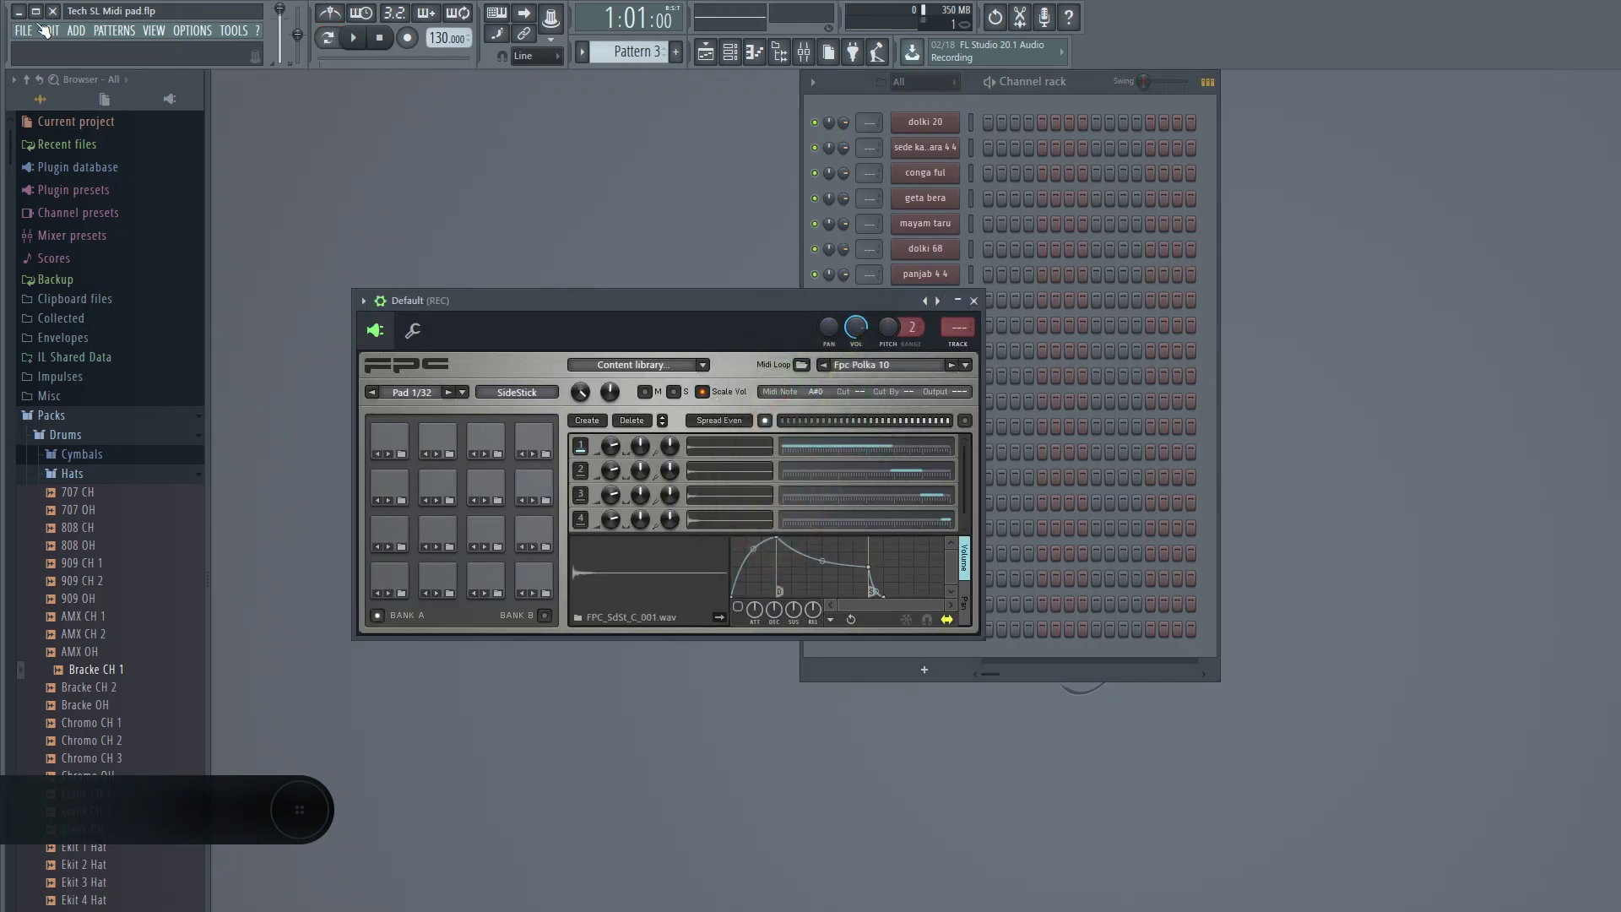
click(193, 30)
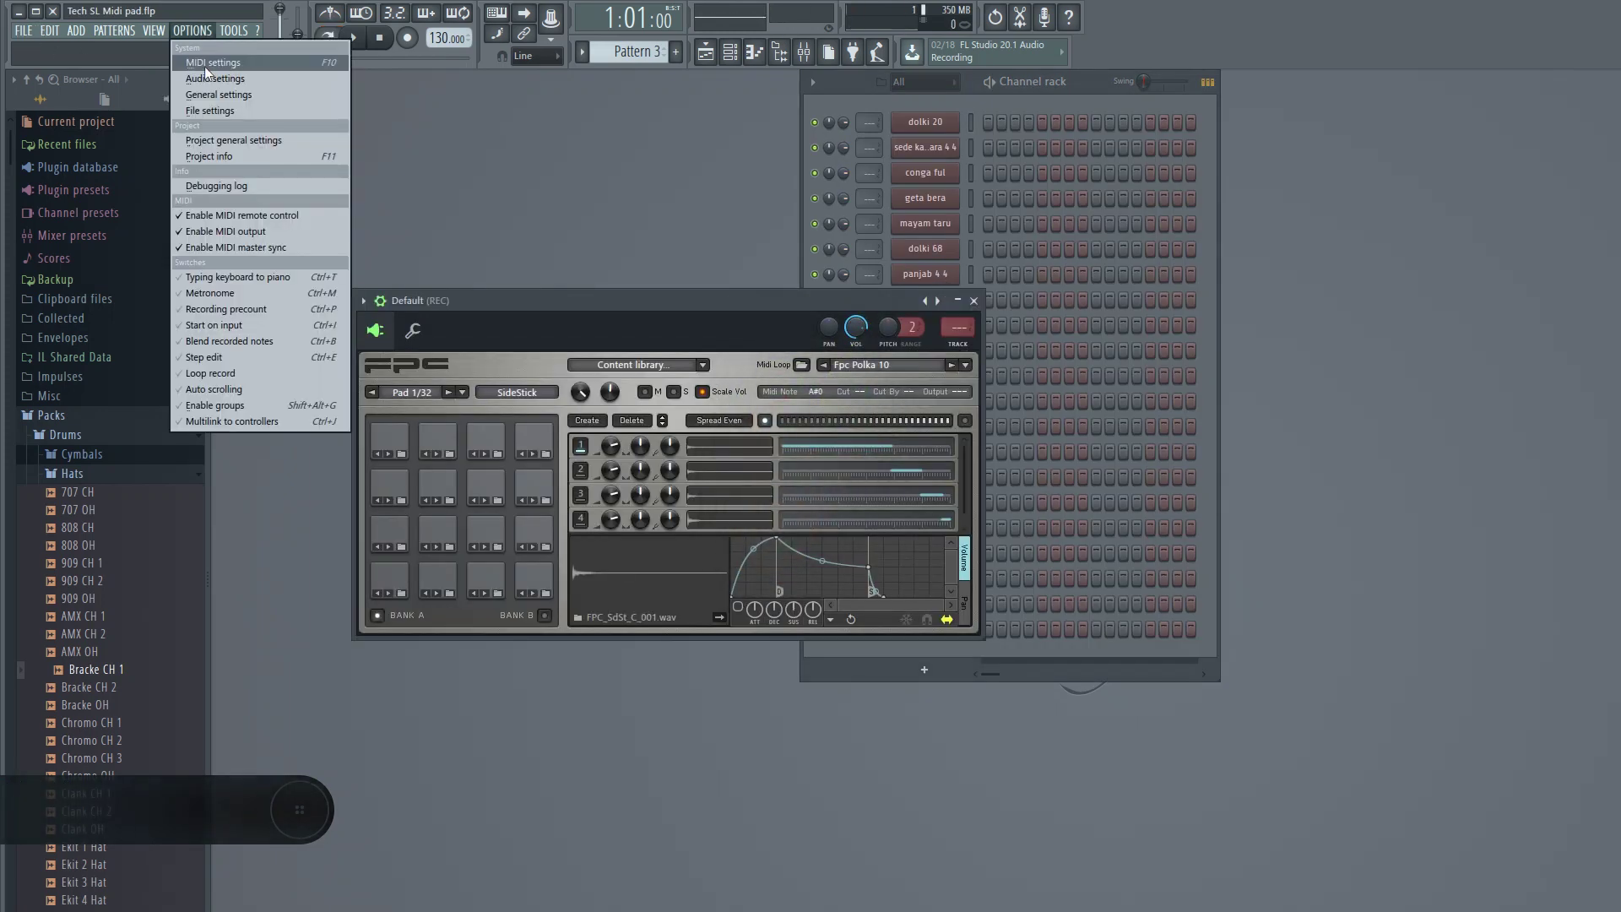
click(206, 62)
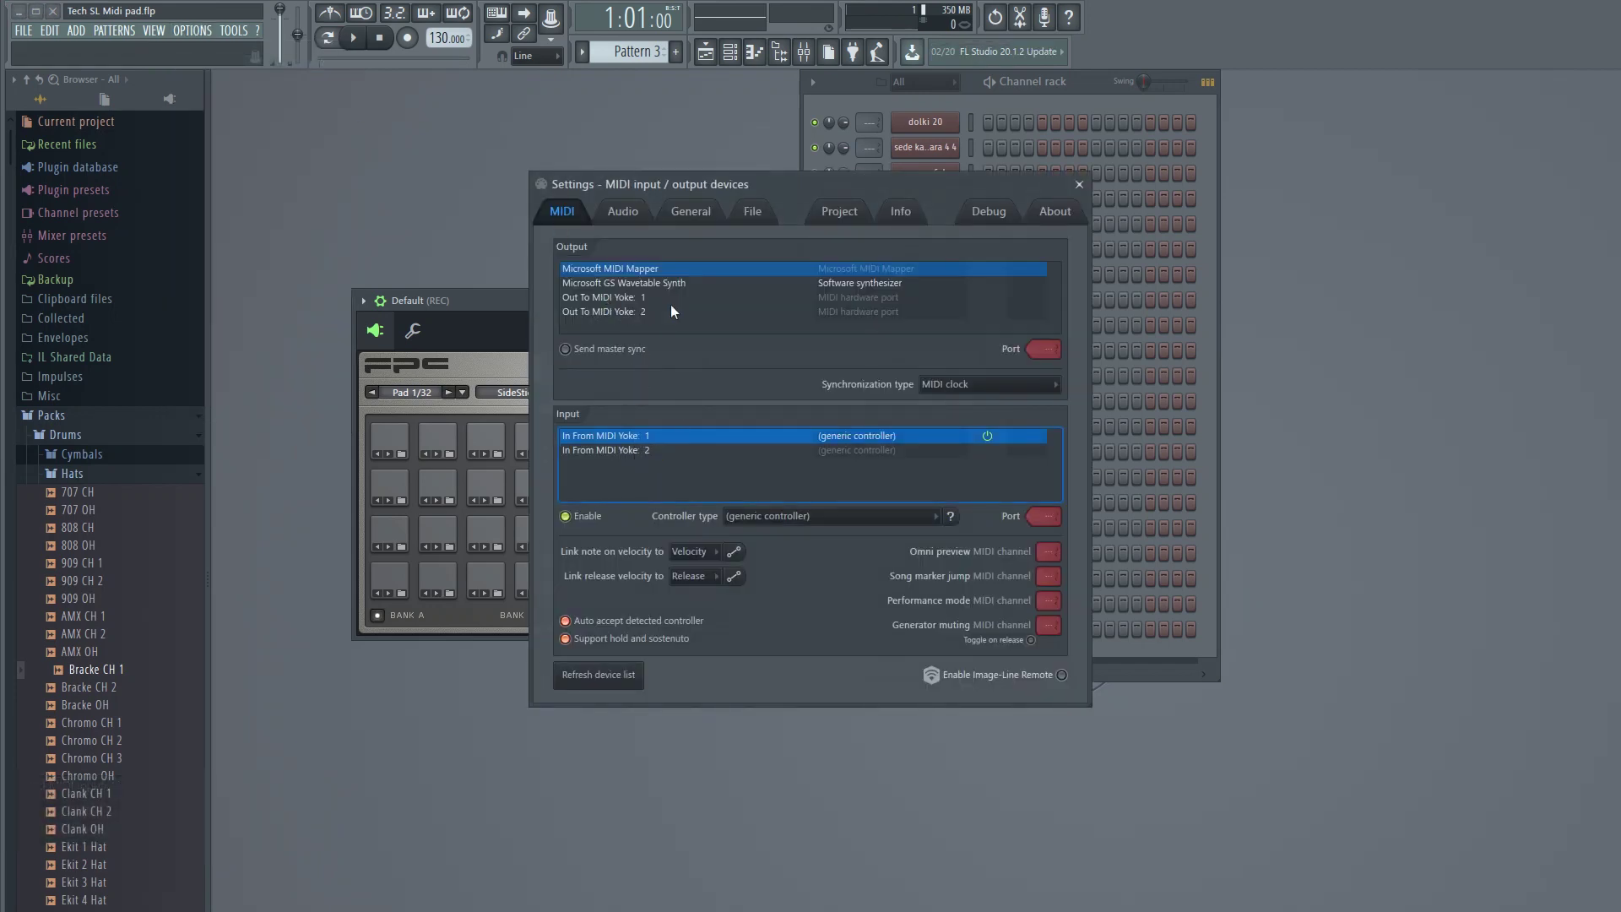
click(636, 216)
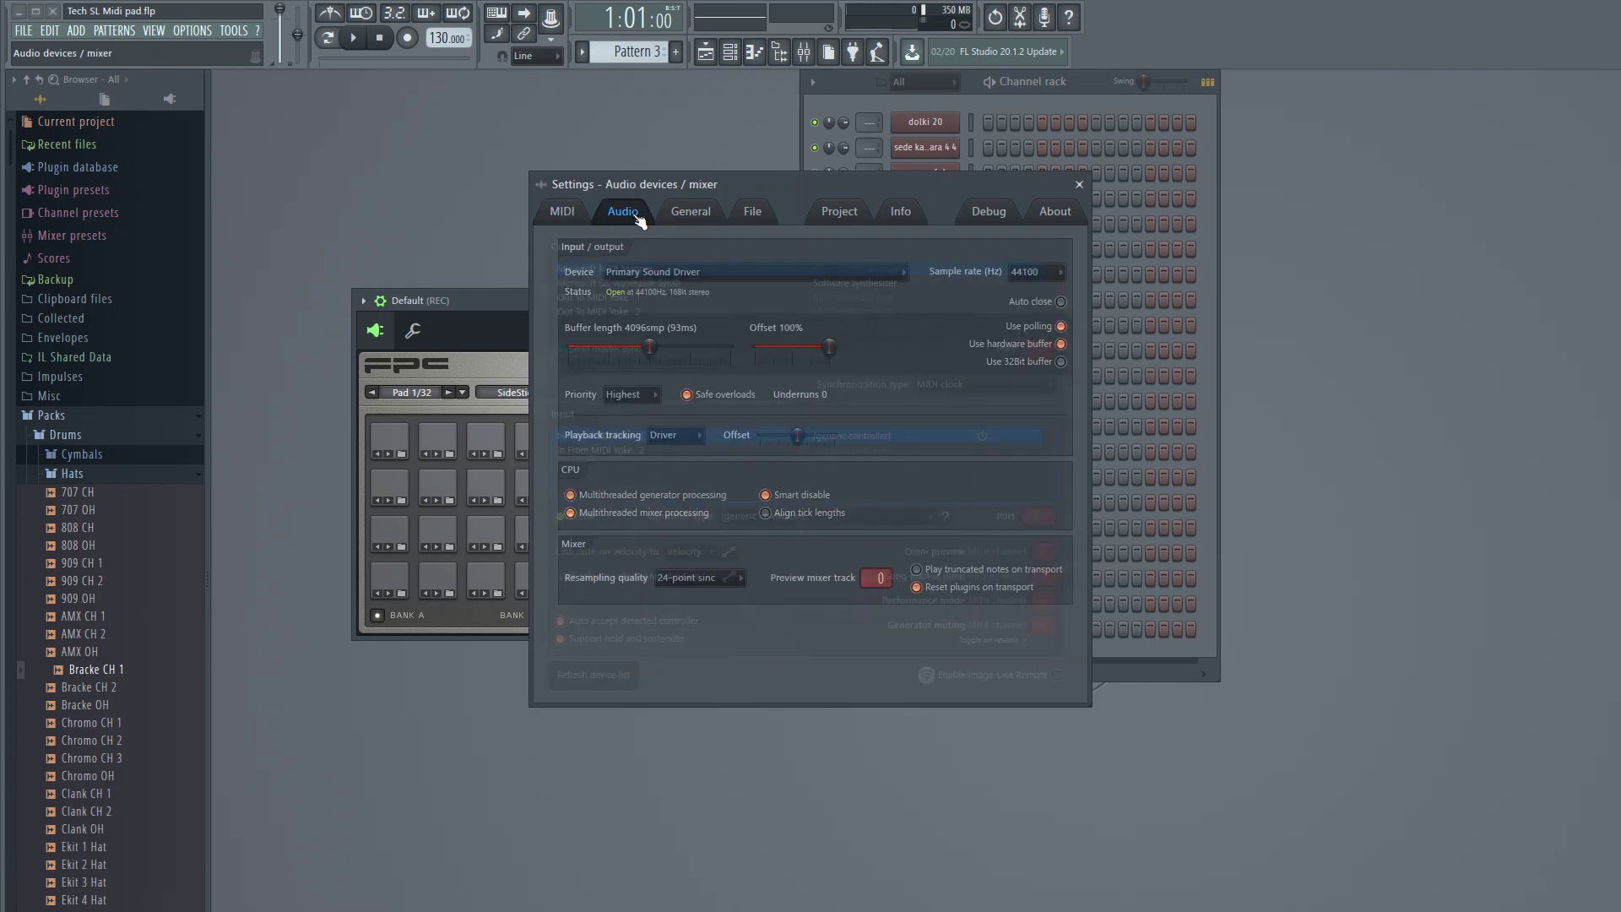
click(680, 272)
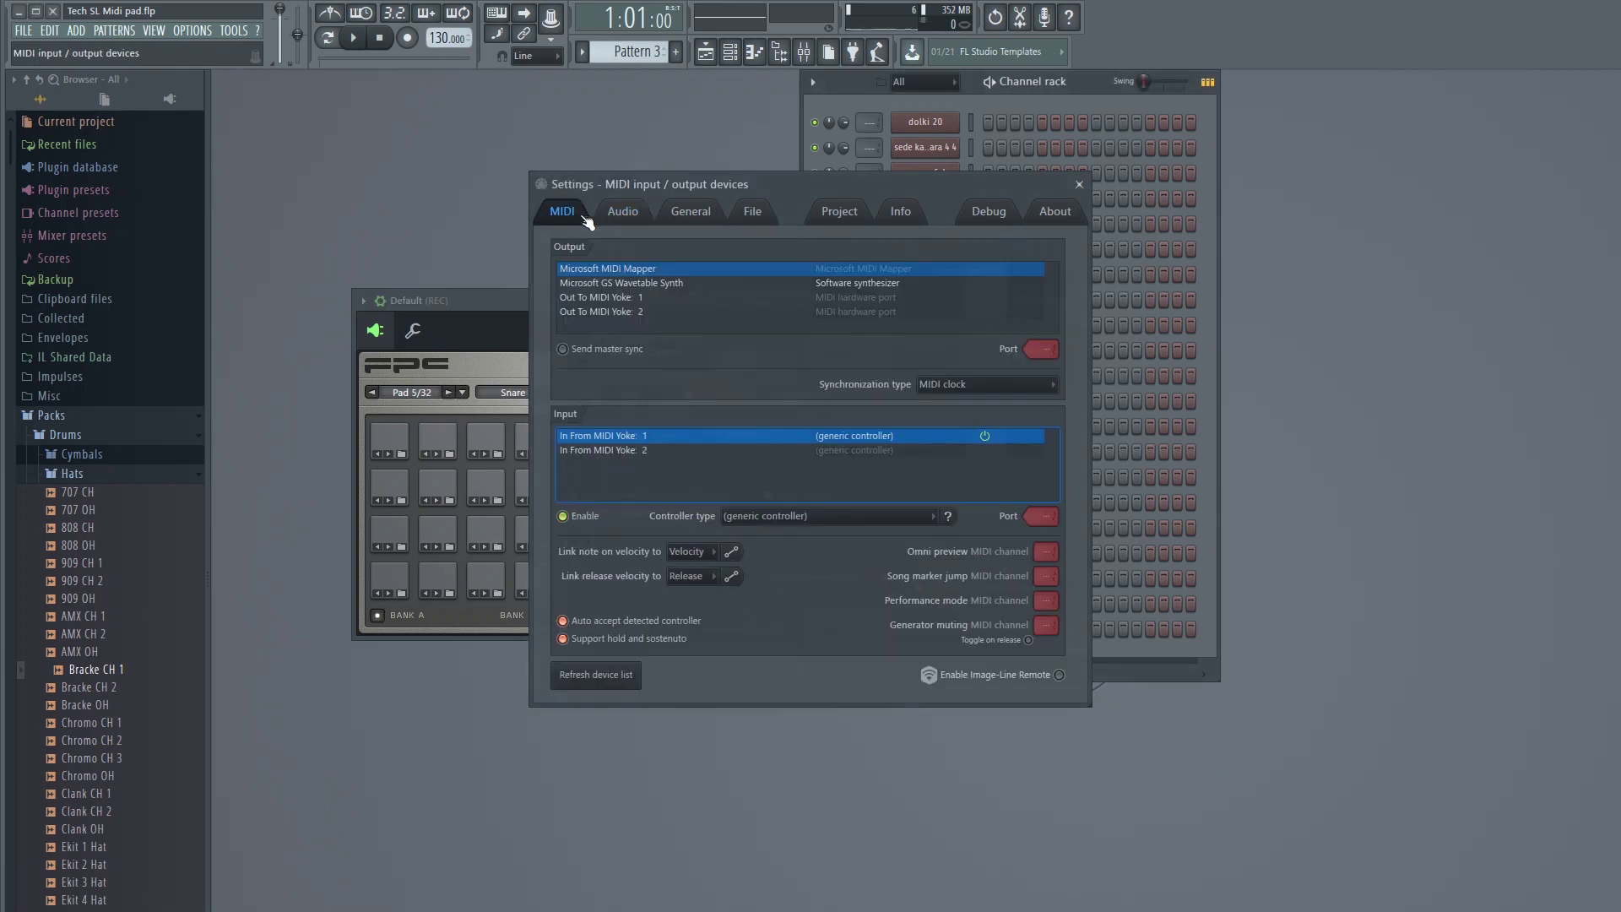
- Check the ASIO buffer size in the ASIO4ALL panel from the audio settings, and close the panel and settings
click(621, 217)
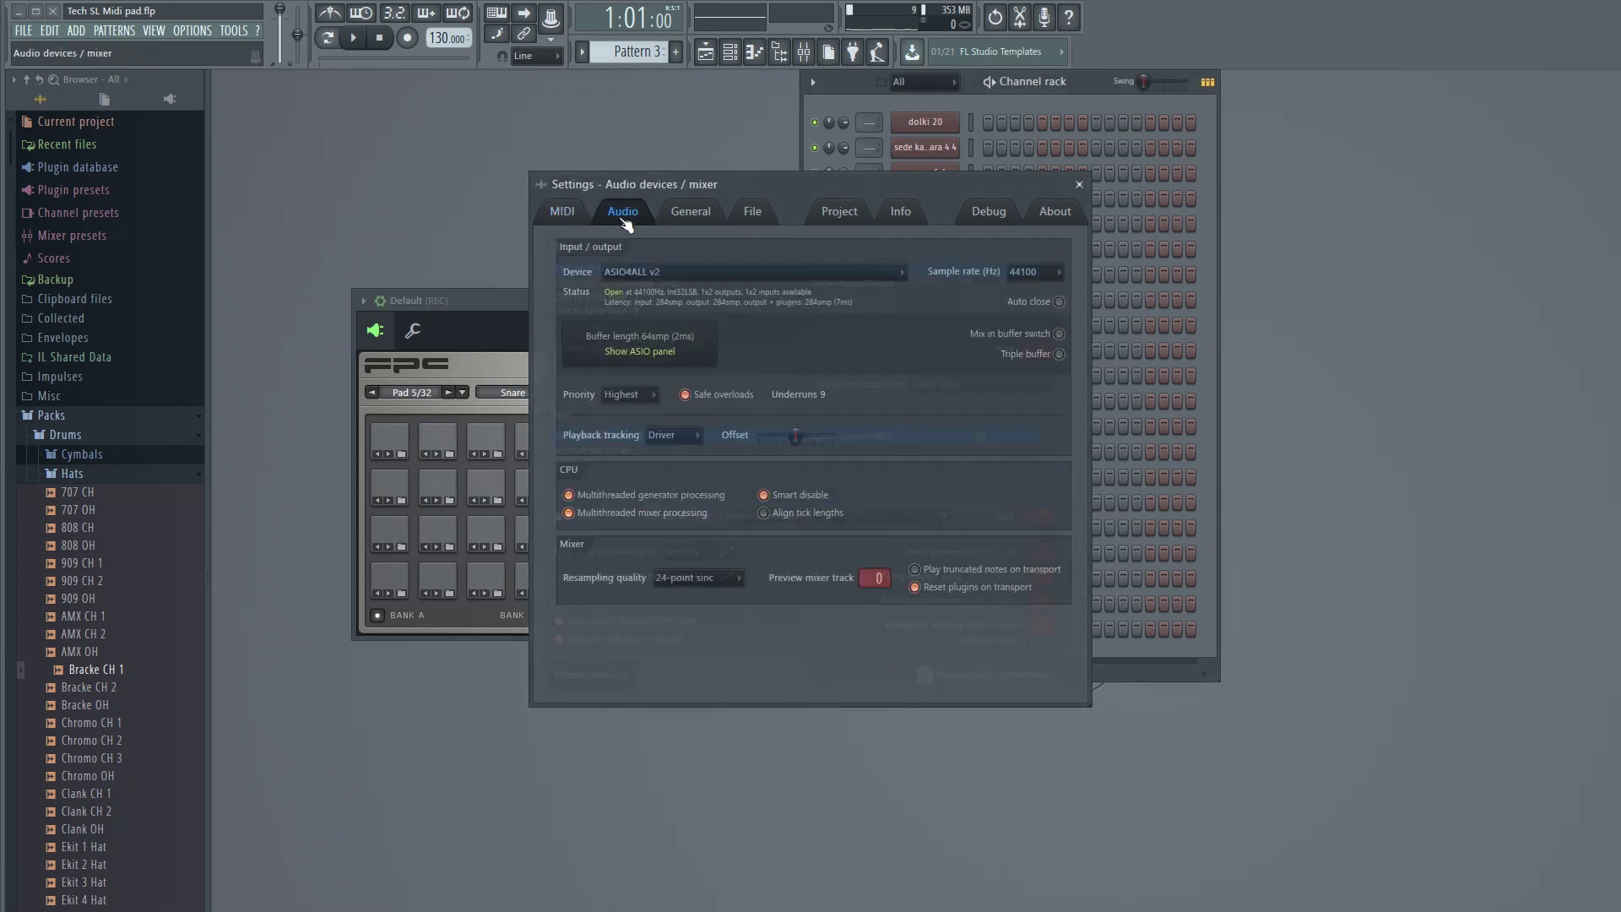
click(660, 358)
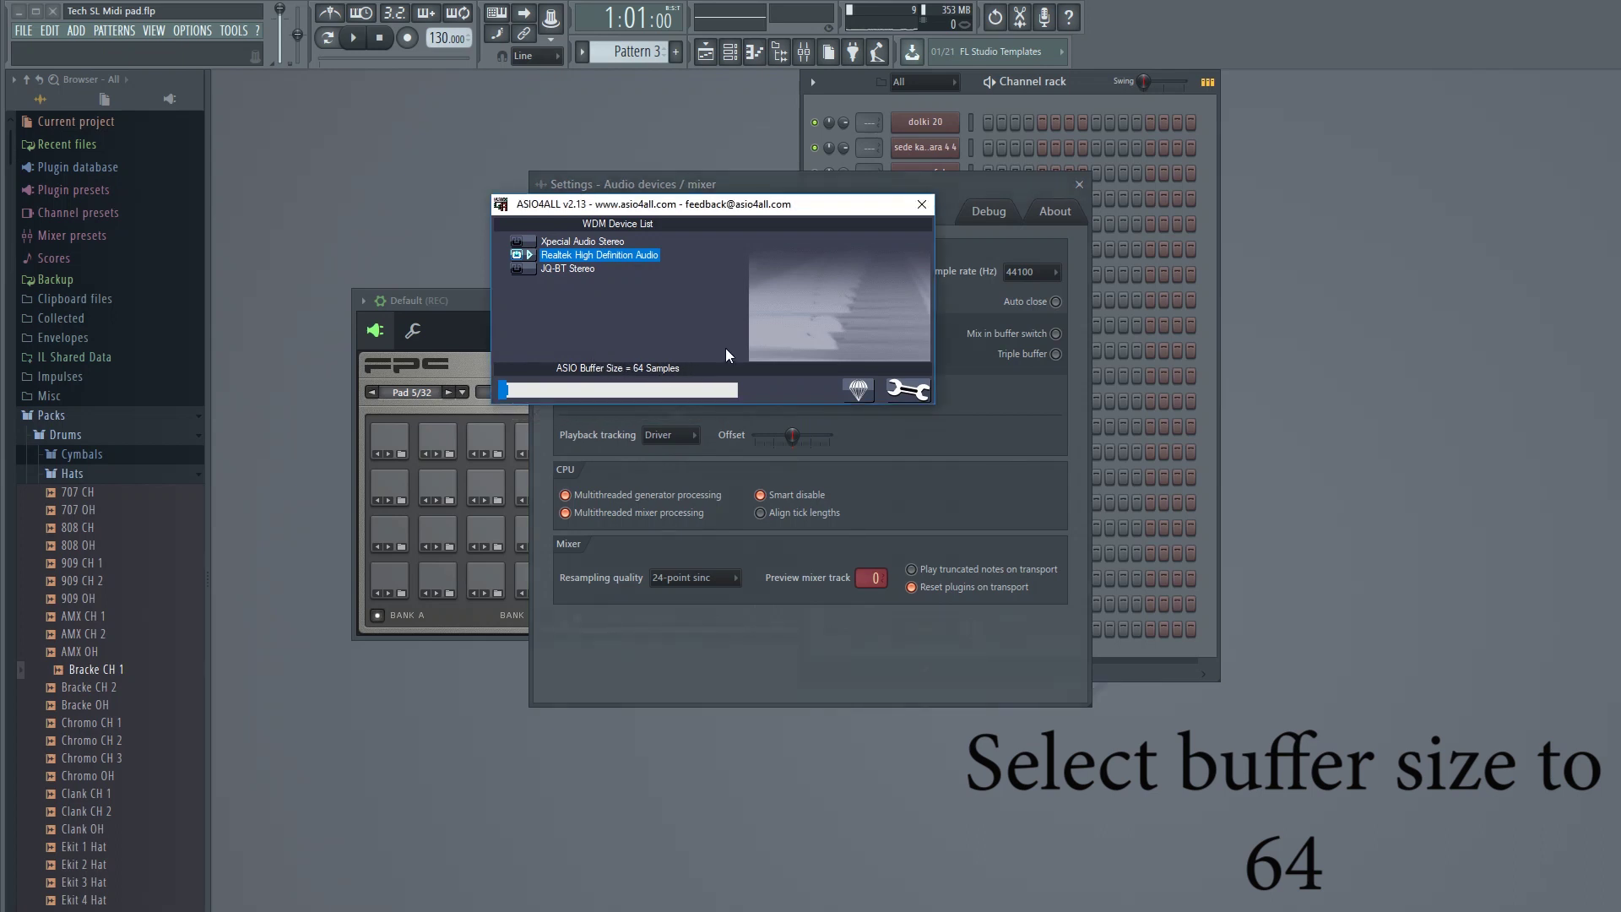
click(926, 211)
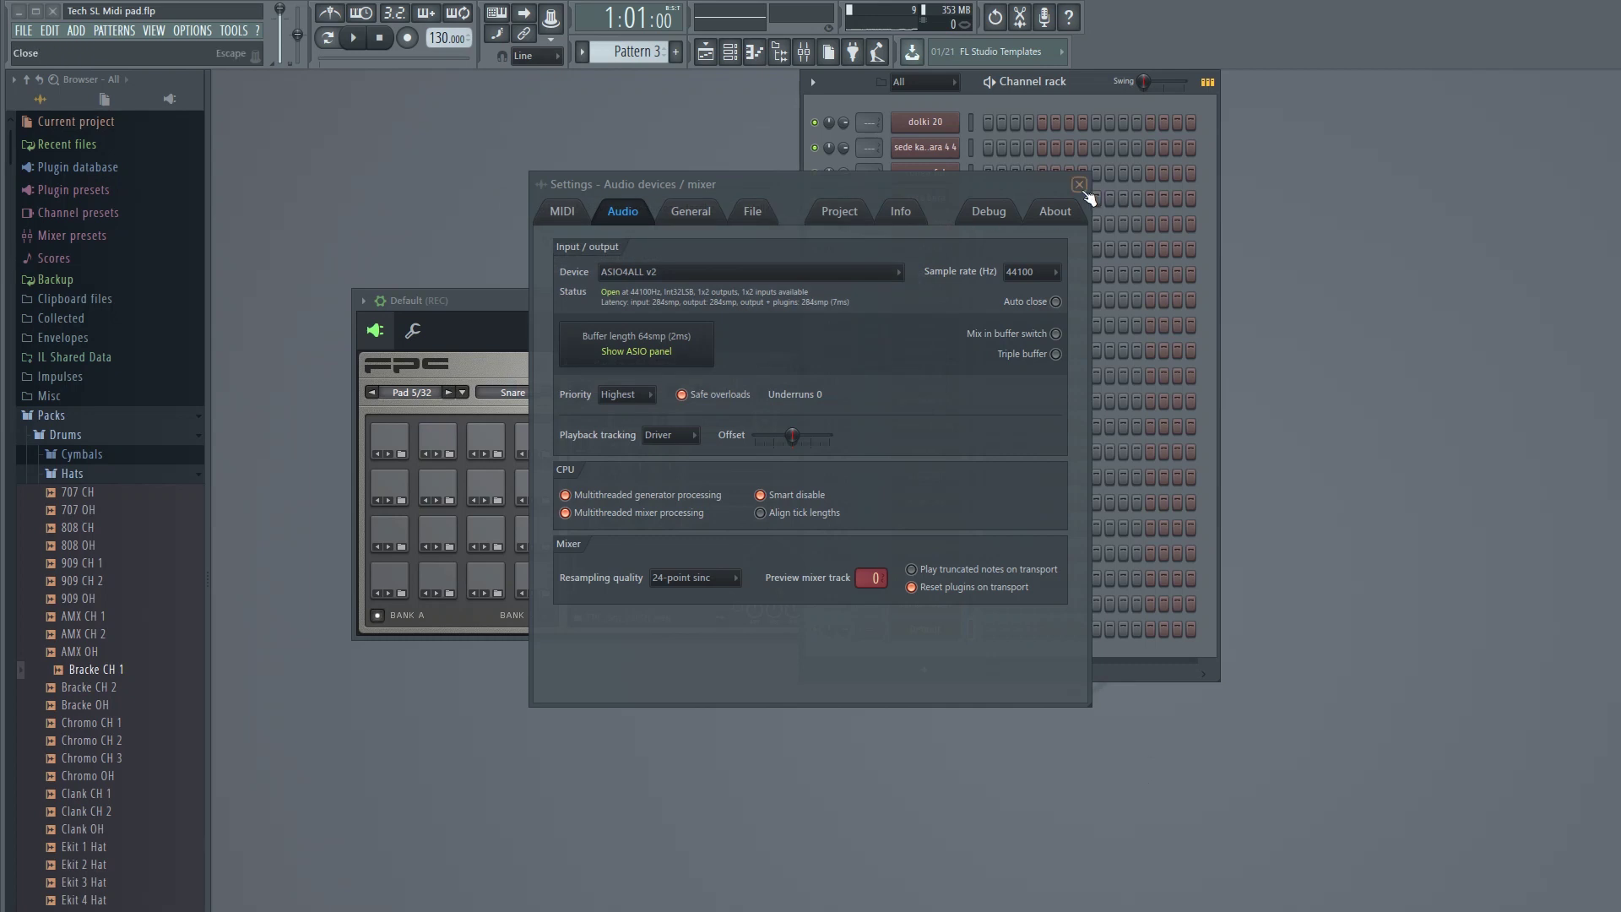
click(1079, 185)
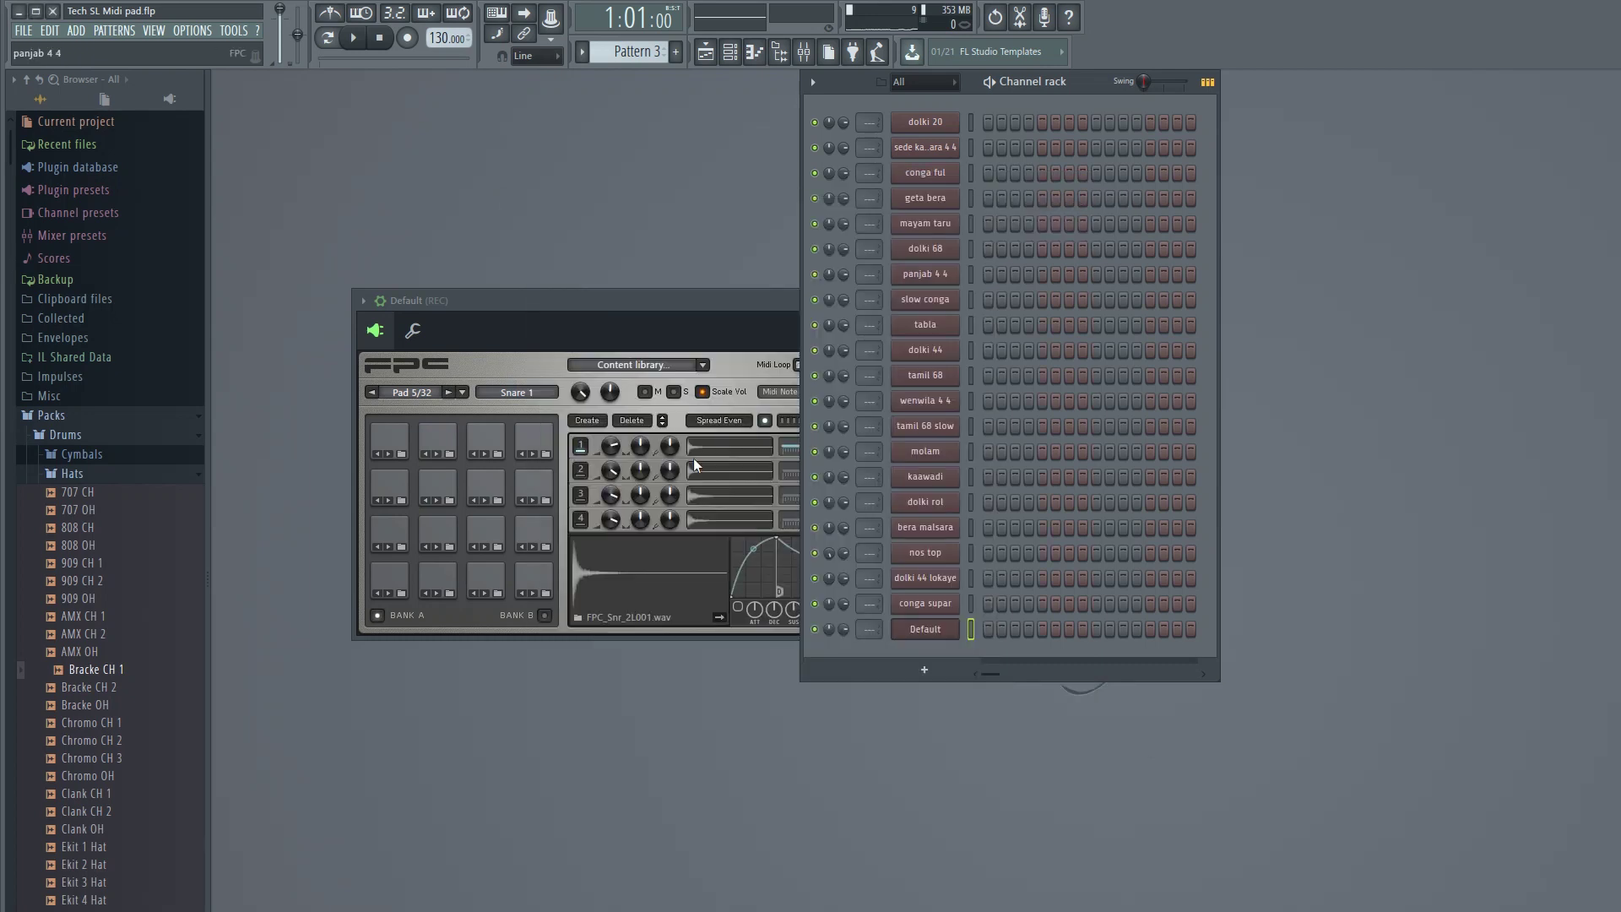
- Audition the pads in the two lower rows of the Default FPC kit through the ASIO4ALL driver
click(399, 579)
click(454, 582)
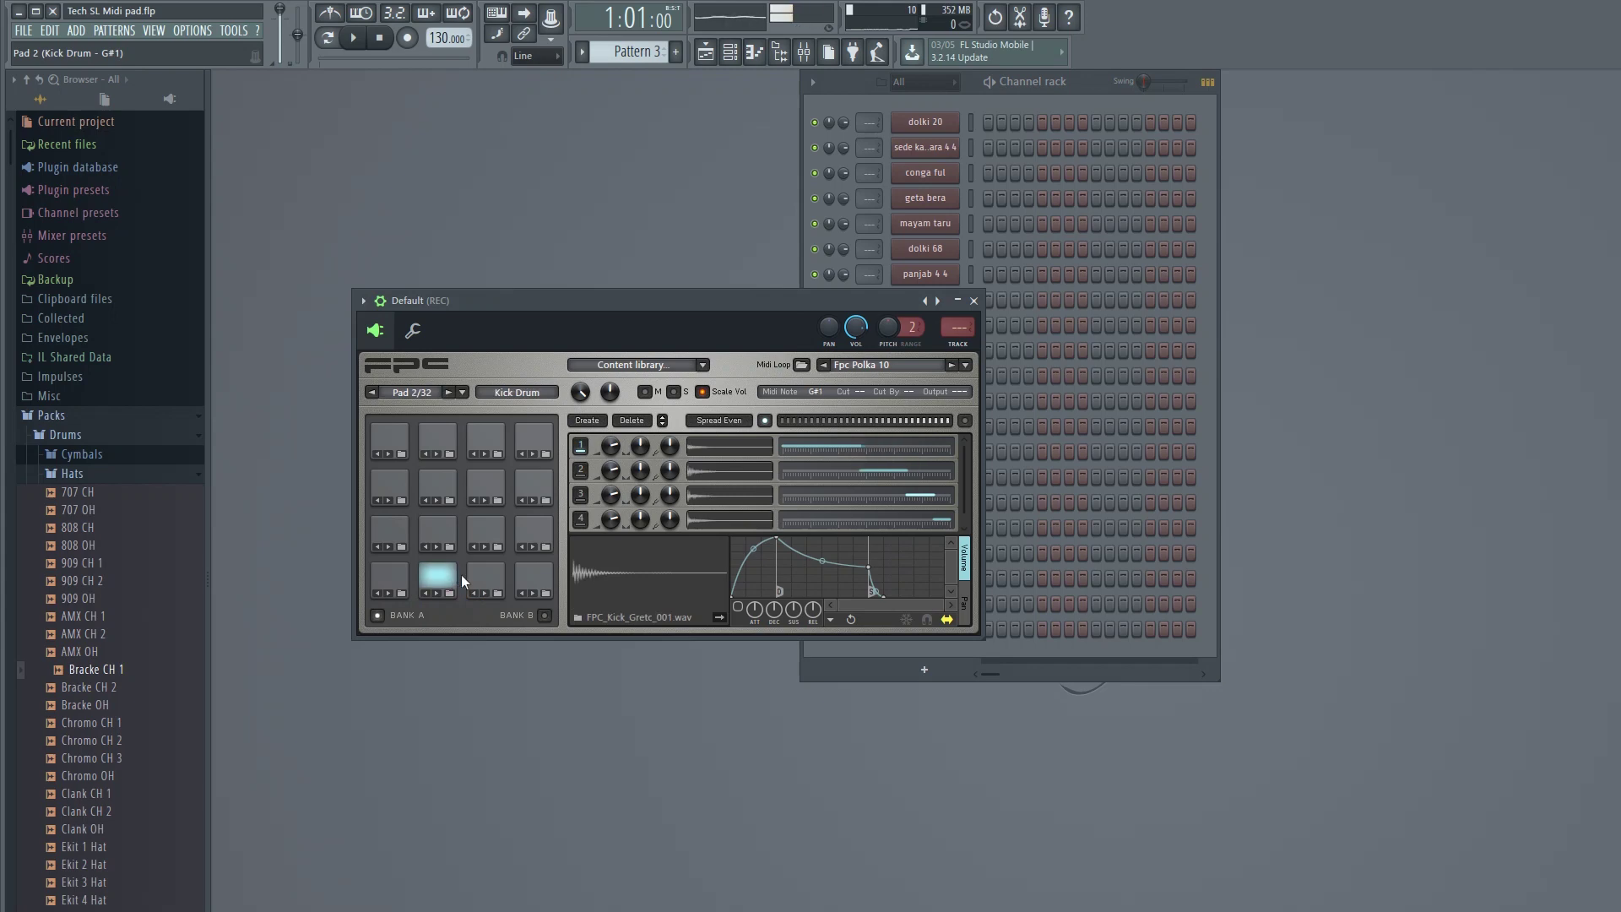
click(487, 580)
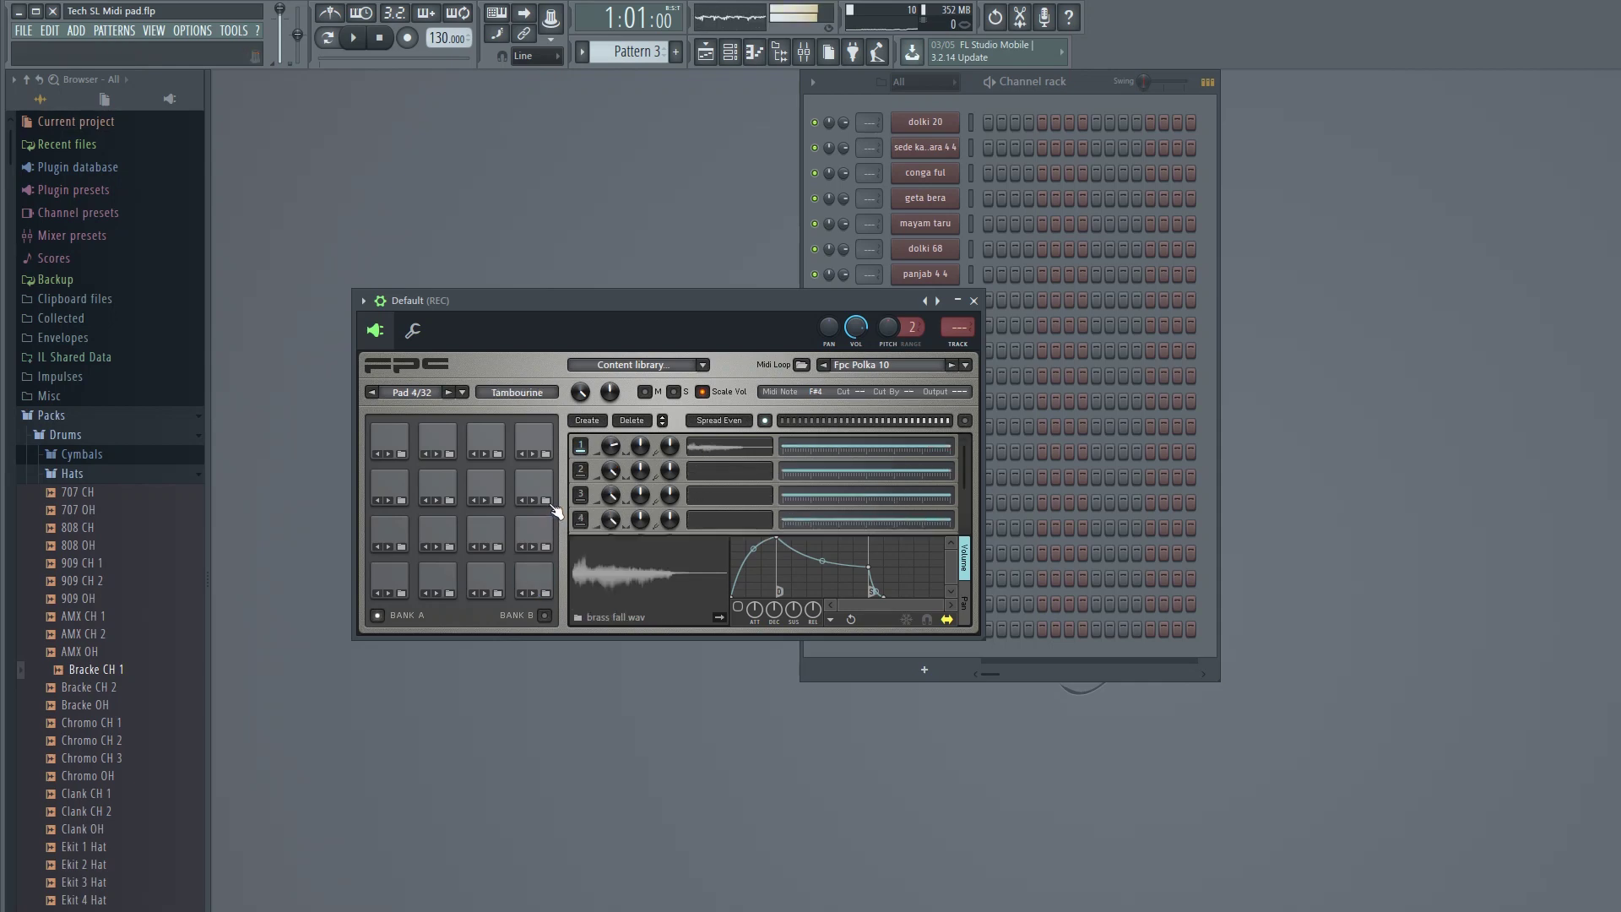
click(534, 531)
click(419, 527)
click(432, 532)
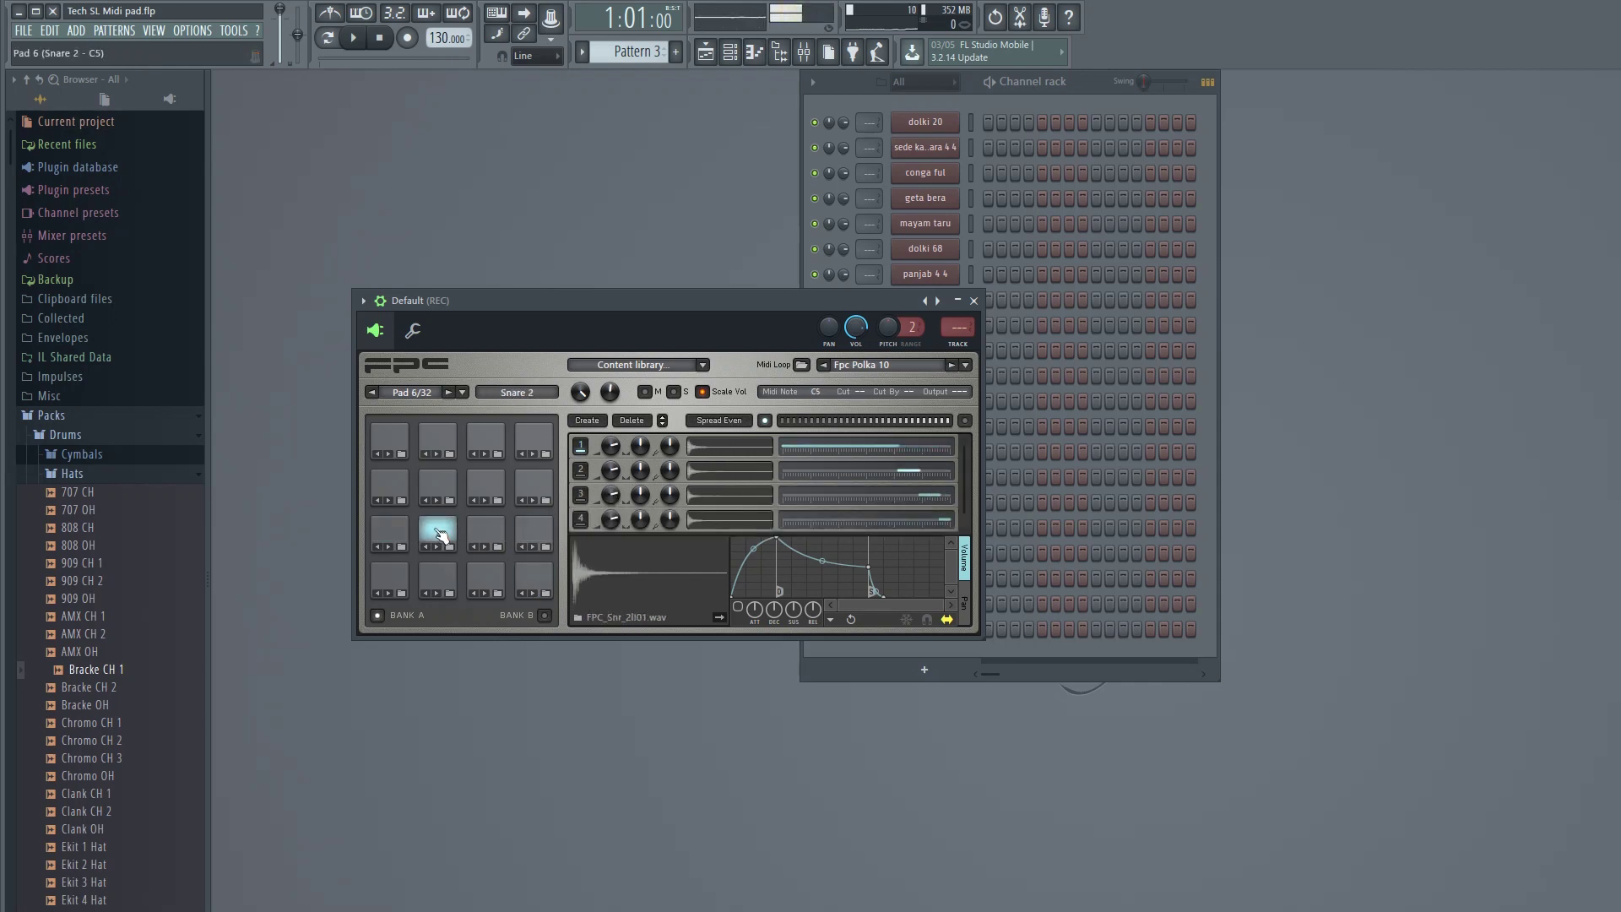
click(446, 537)
click(533, 593)
click(534, 543)
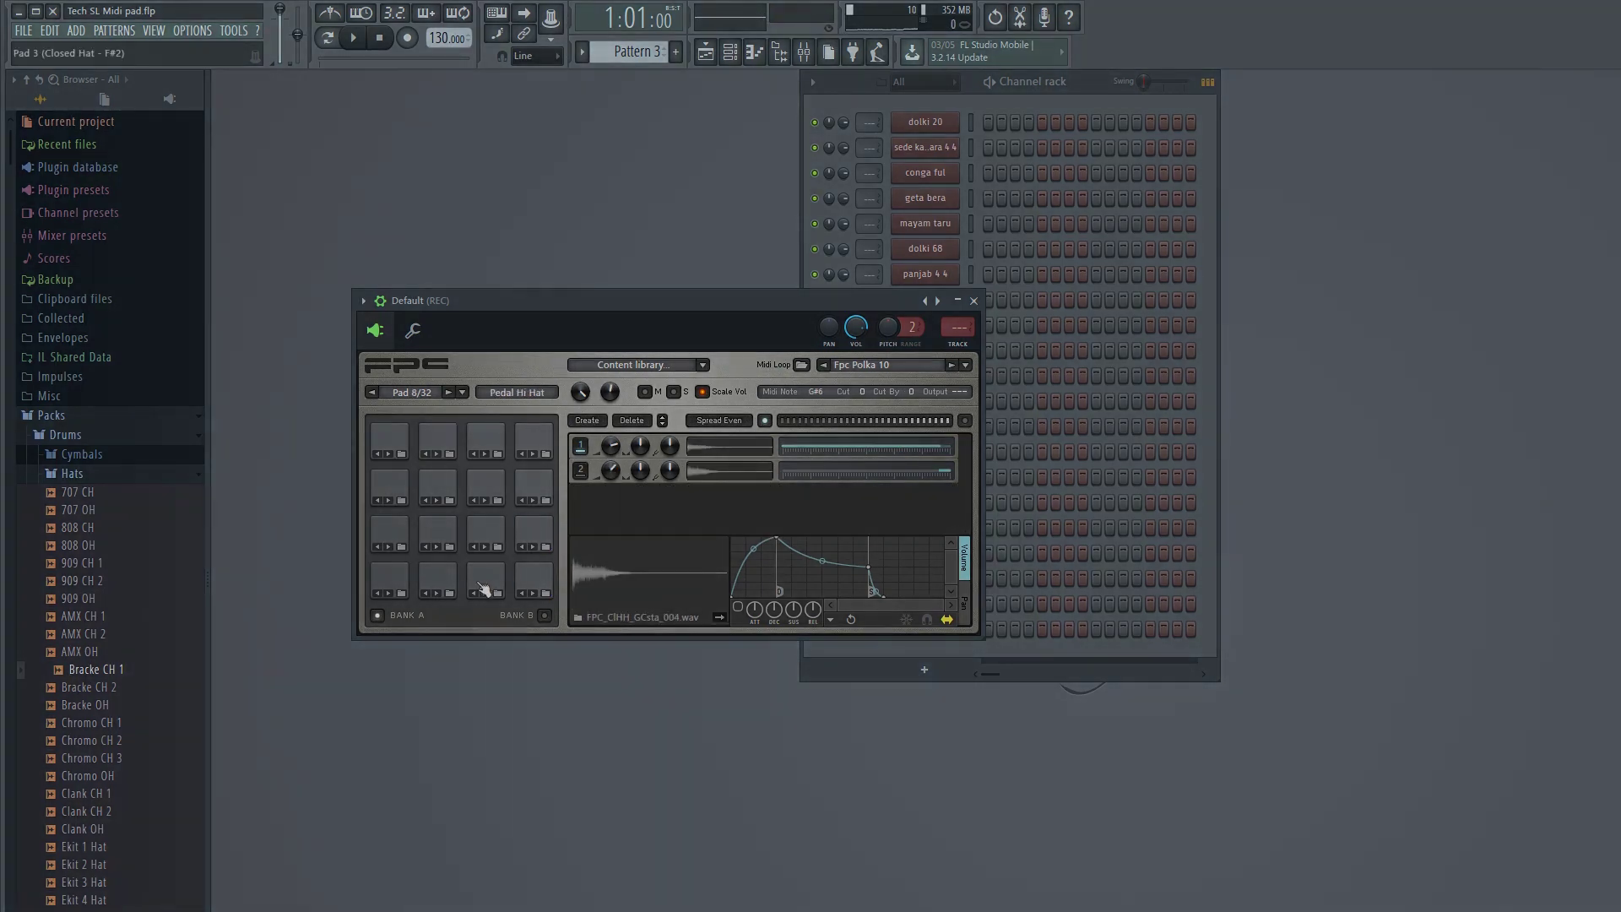